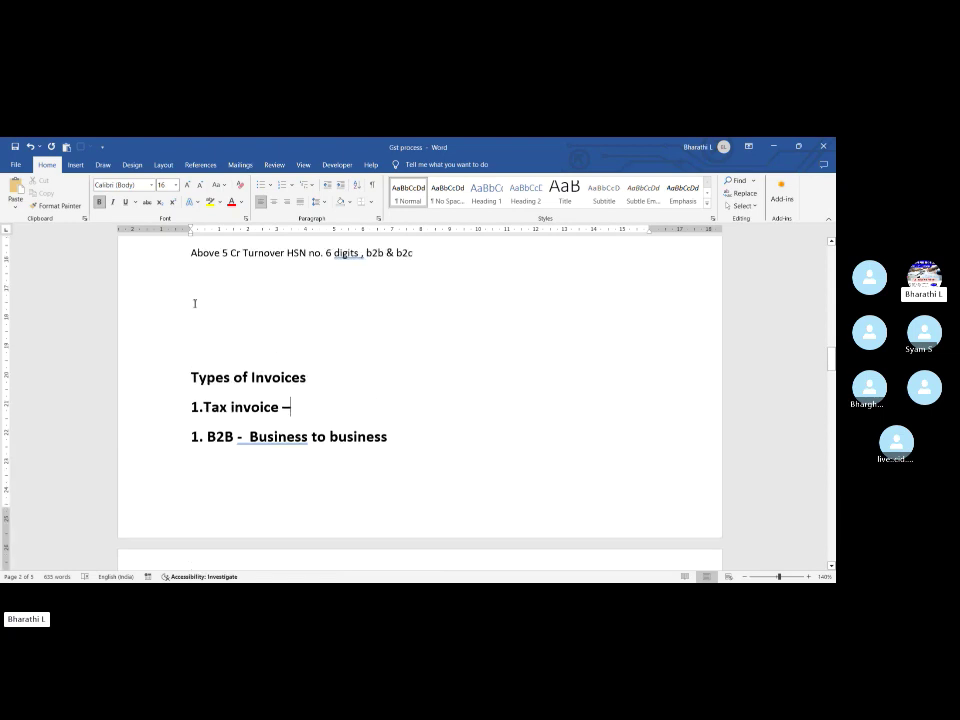
Append 'local state' to the '1. B2B - Business to business' line under Types of Invoices
scroll(193, 296, down, 3)
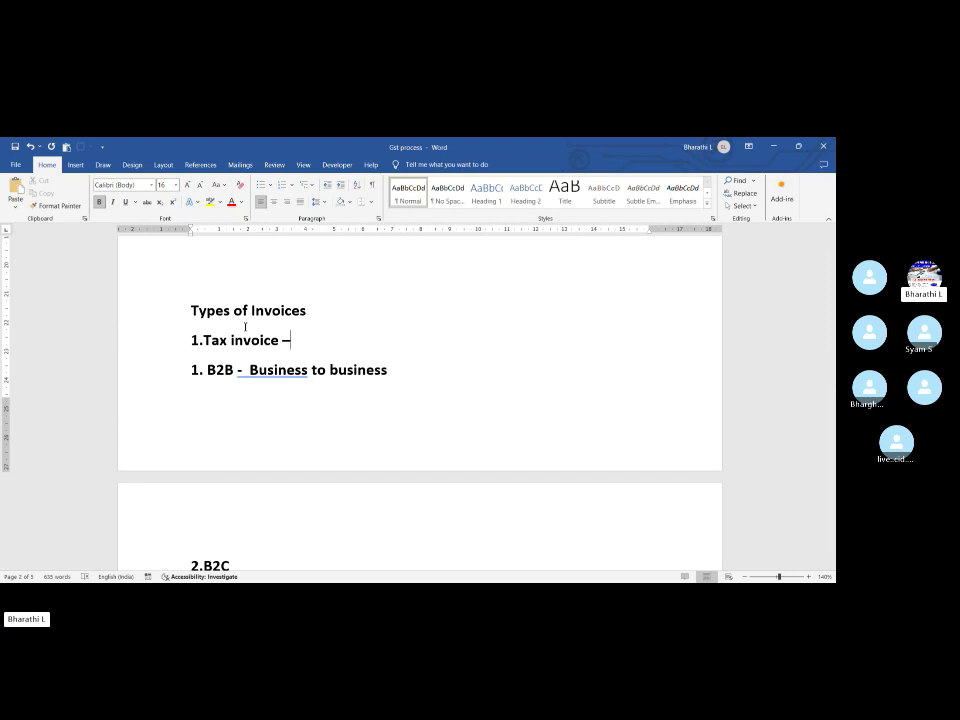
text(local state)
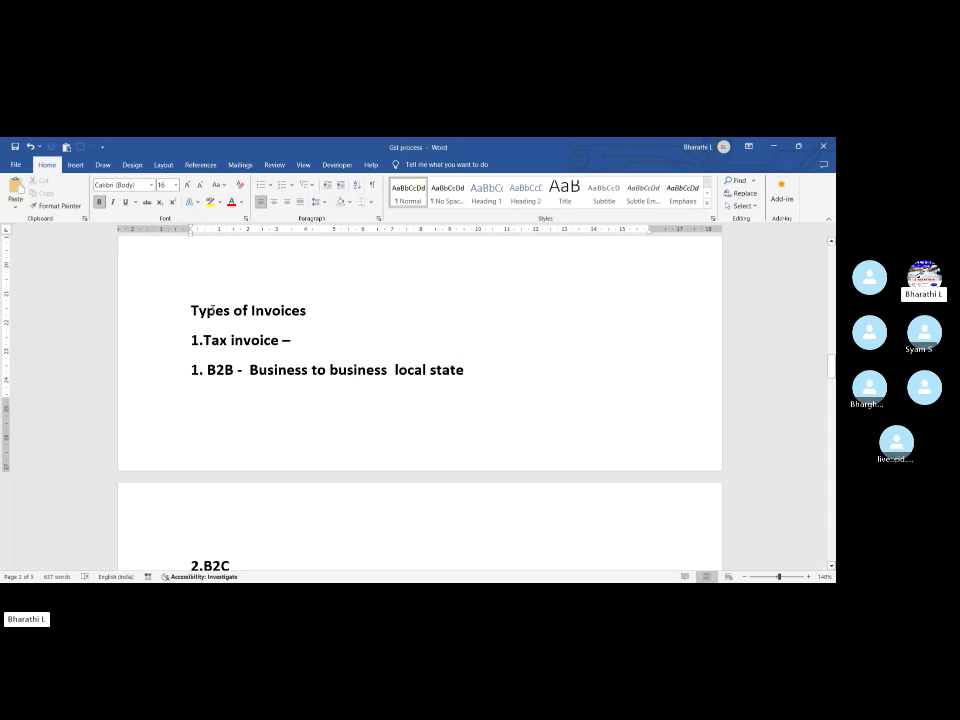
scroll(212, 310, down, 2)
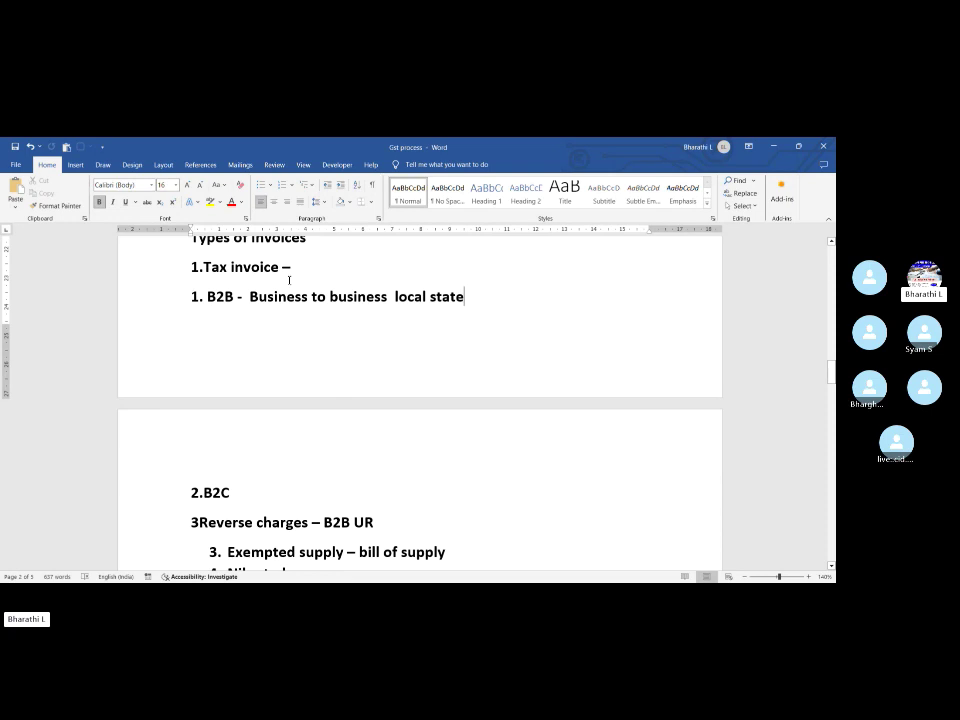
scroll(317, 349, down, 1)
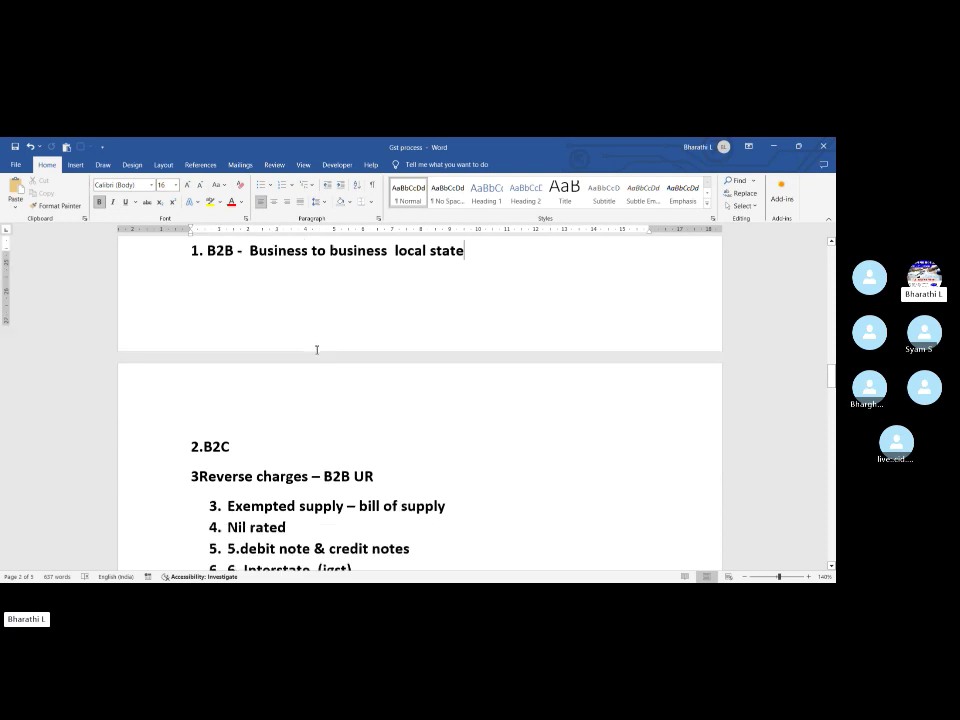
scroll(317, 349, down, 1)
scroll(236, 377, up, 5)
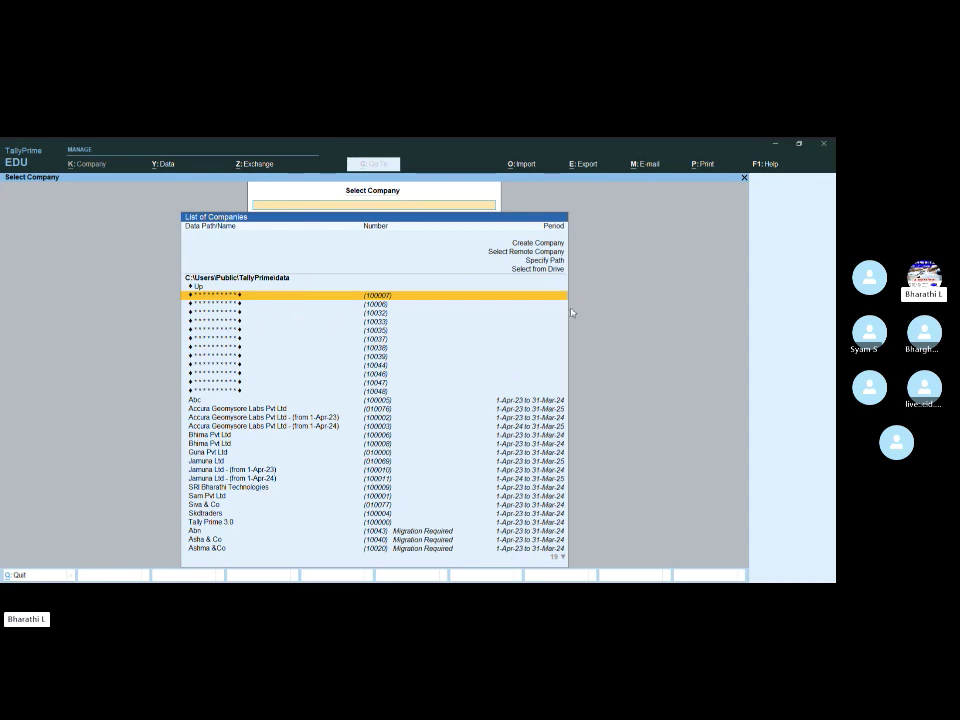
Start a new company named AMURTHA ENTERPRISES, keeping the same mailing name
key(Up)
key(Up)
key(Up)
key(Up)
key(Up)
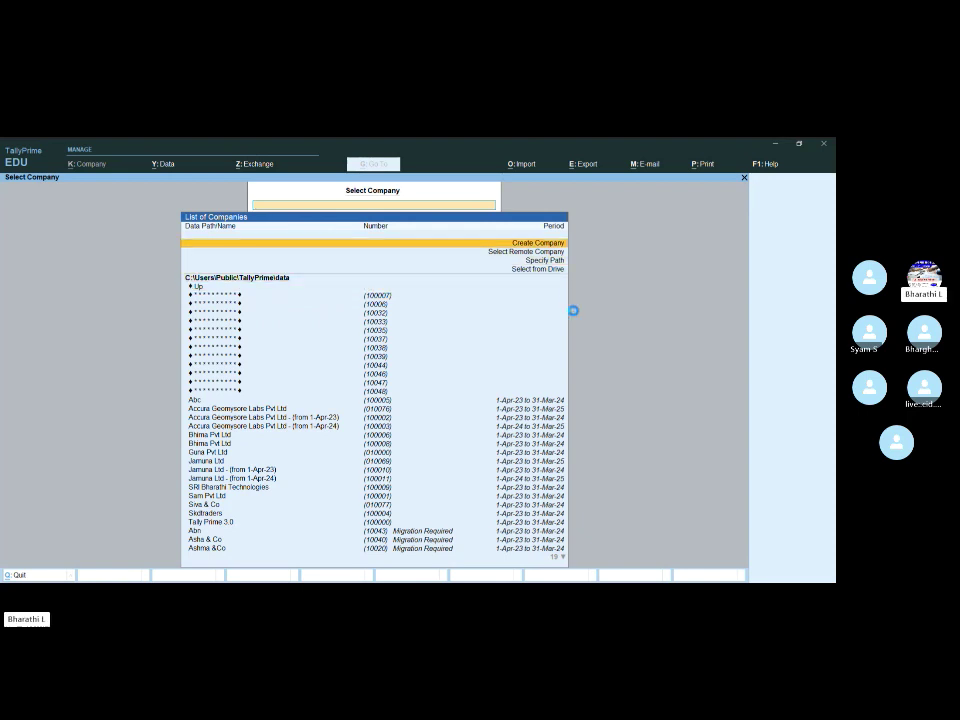
key(Return)
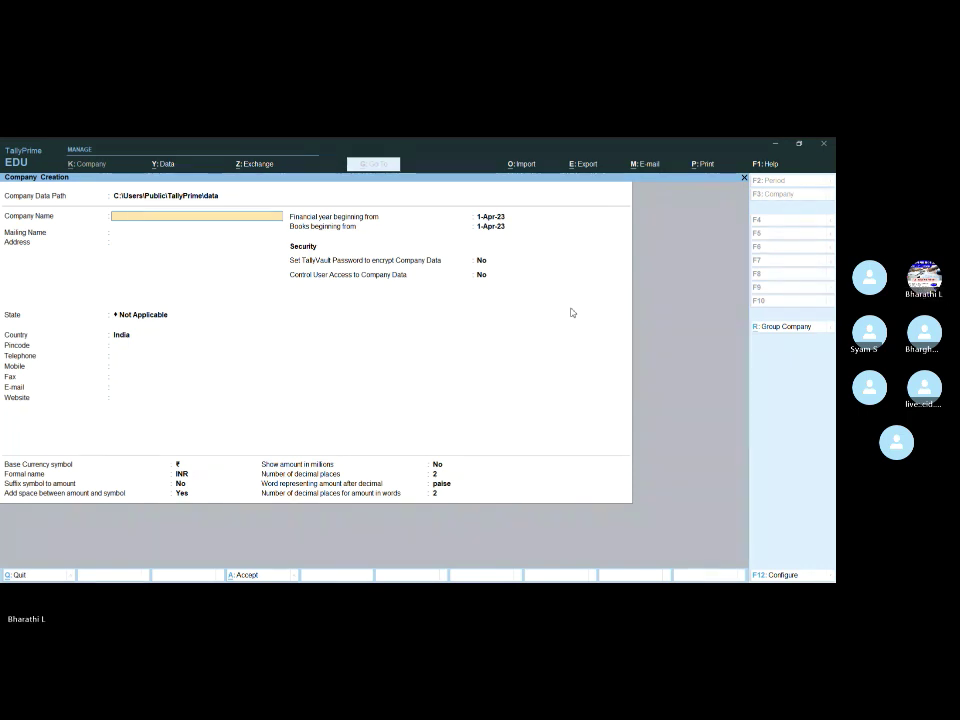
text(AM)
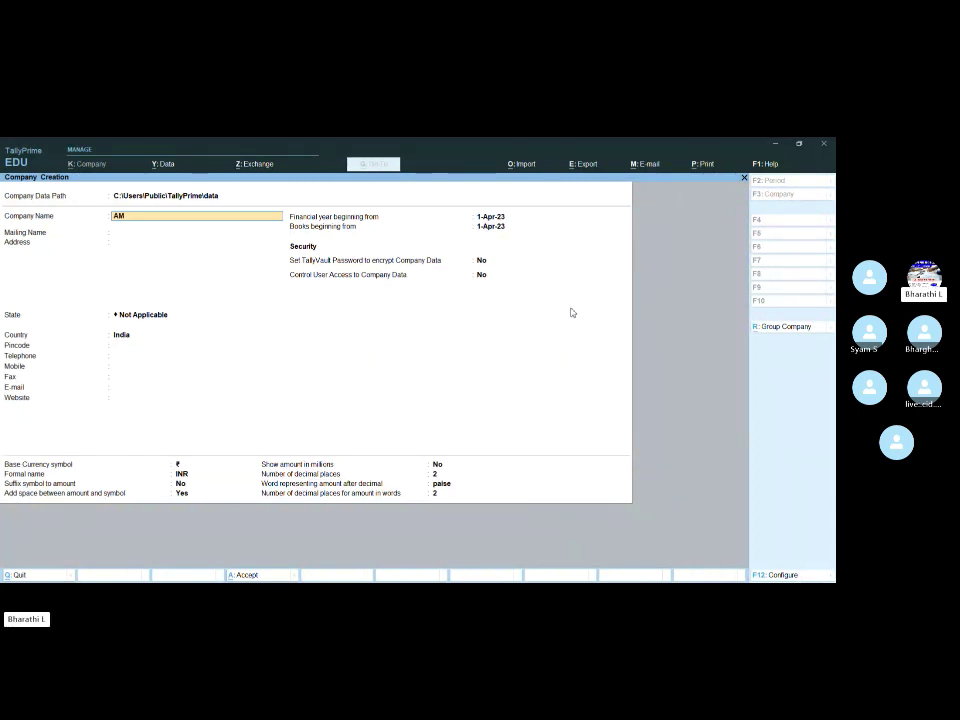
text(URTHA ENTERPRISES)
key(Return)
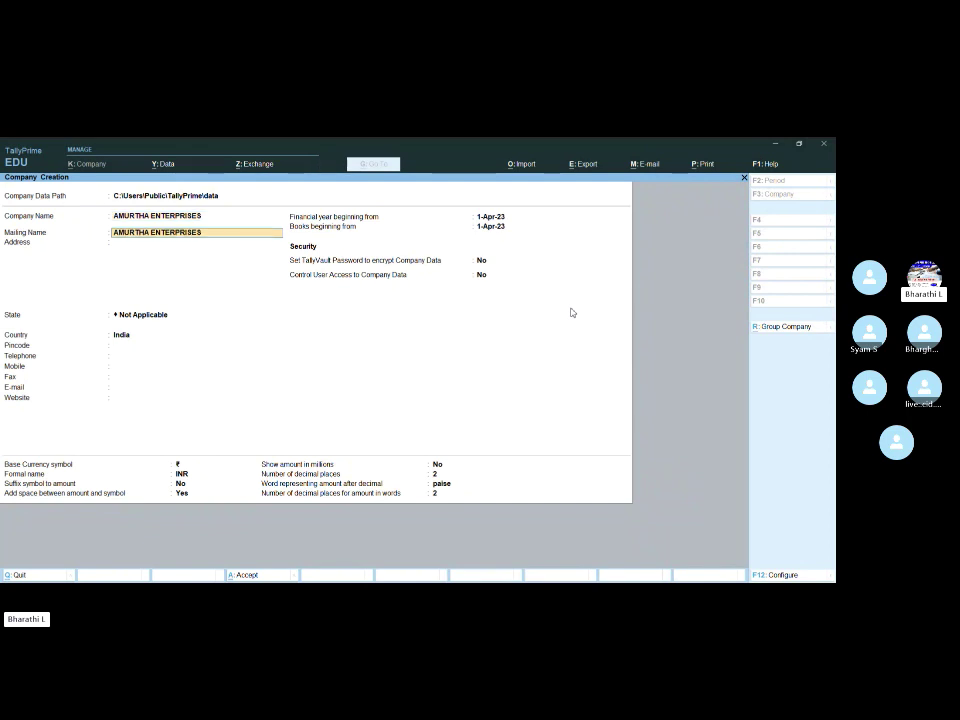
key(Return)
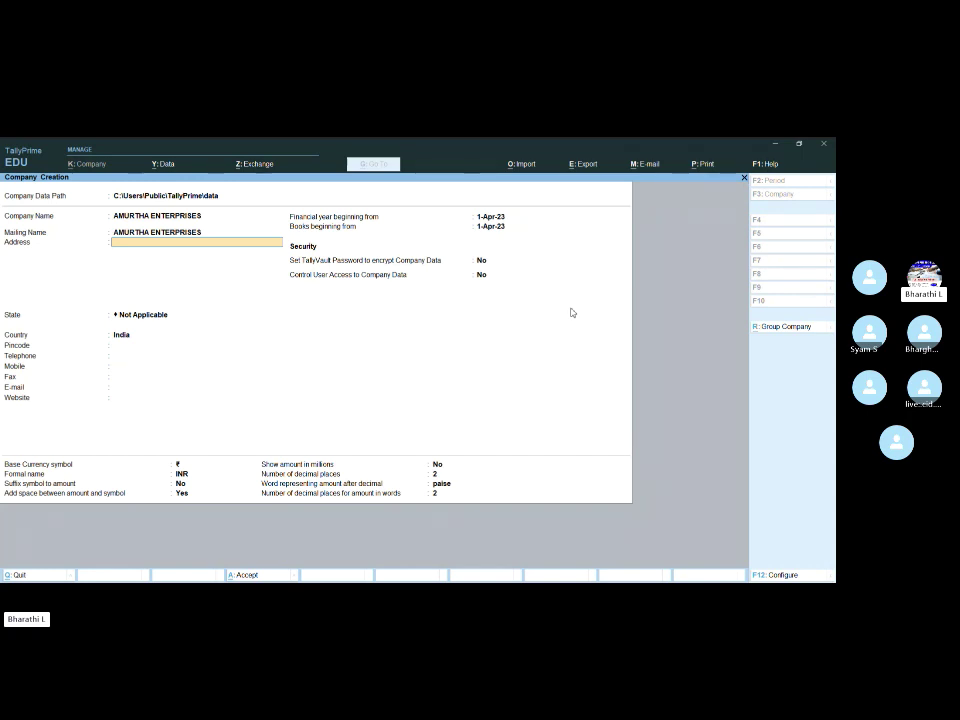
Enter three address lines: Mangalam, Tirupathi and 'And,rapredesh'
text(Mangalam)
key(Return)
text(Tiru)
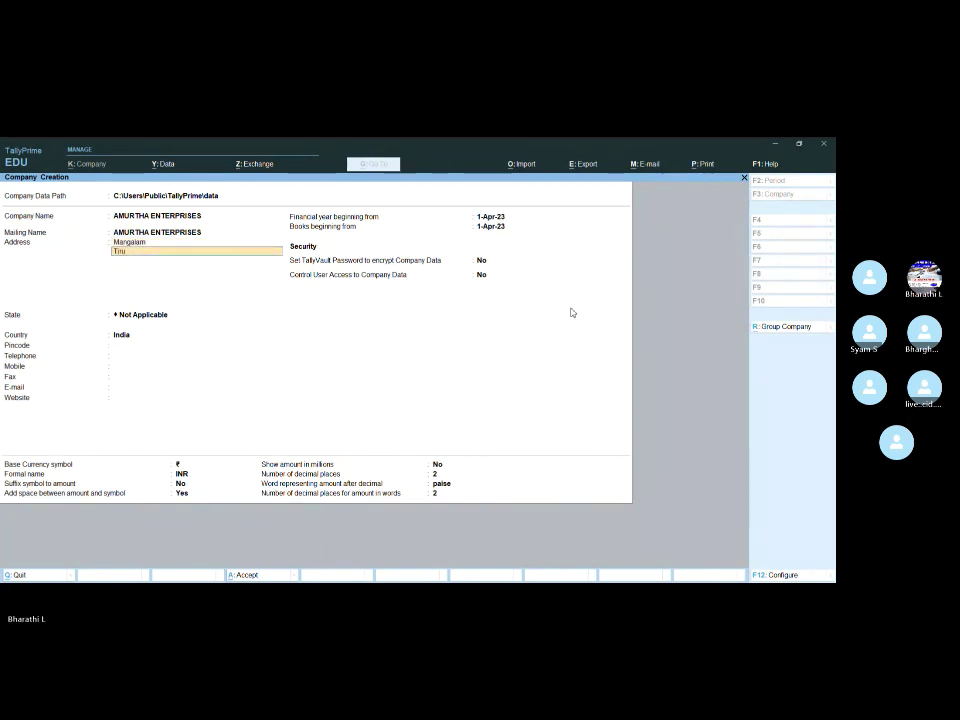
text(pathi)
key(Return)
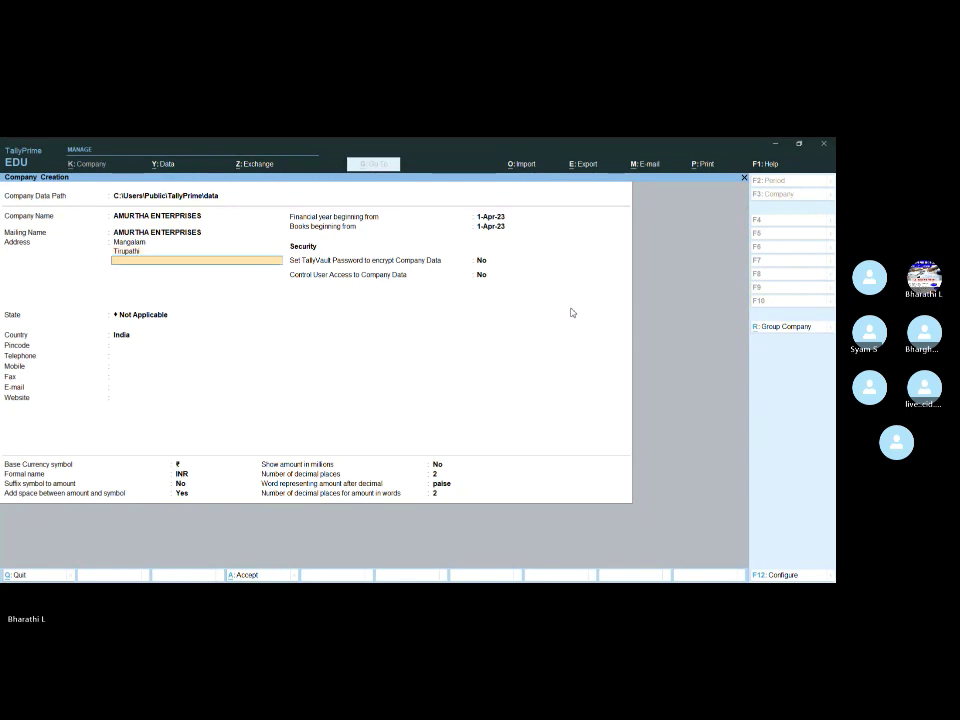
text(A)
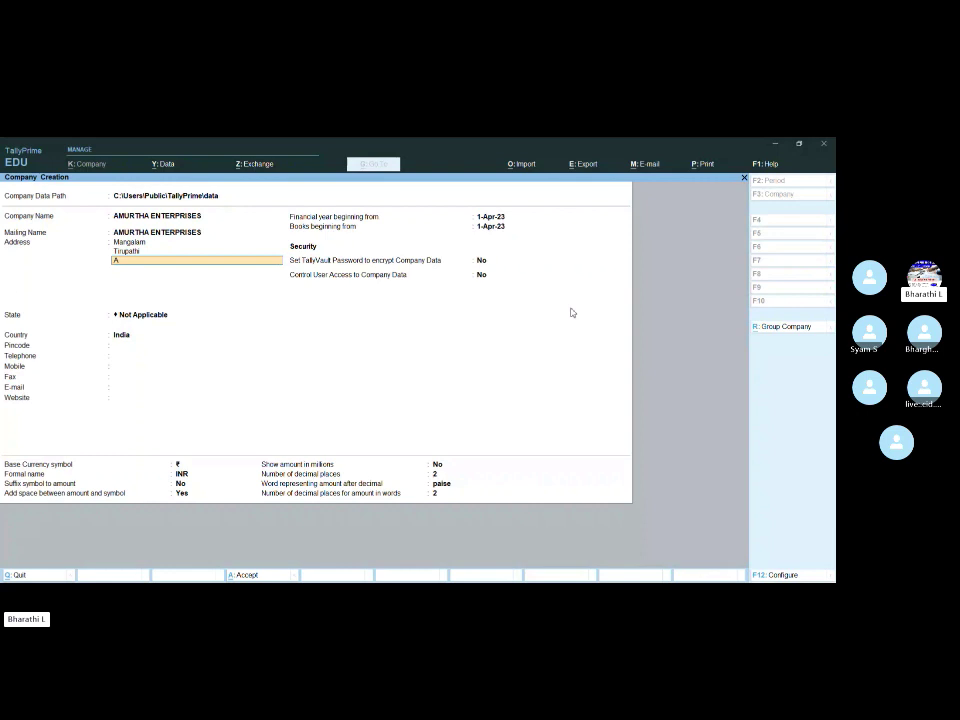
text(nd,rapredesh)
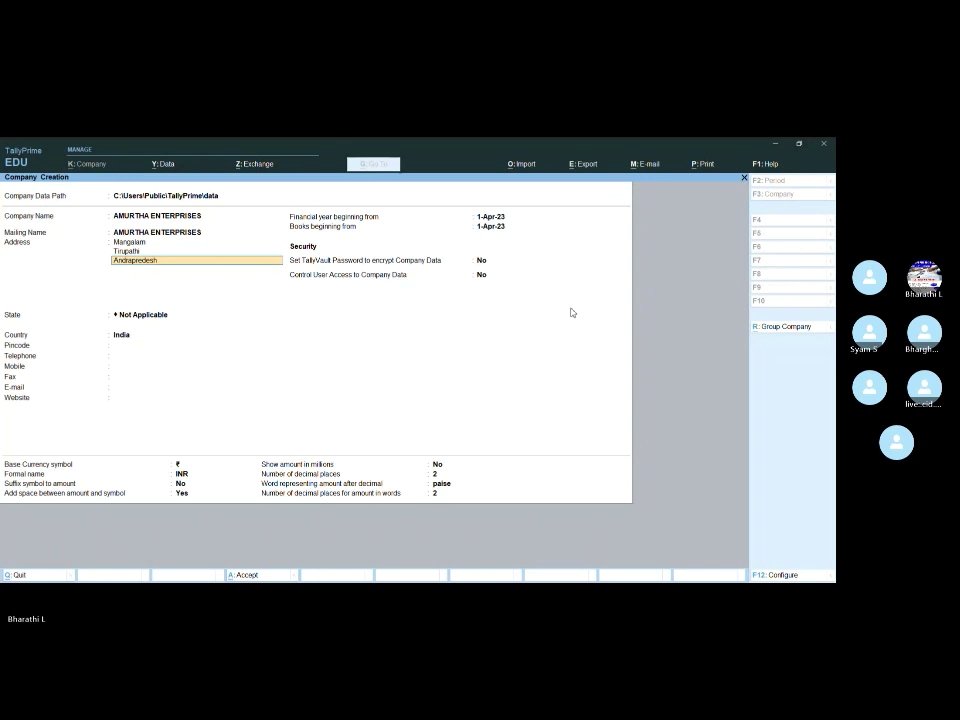
key(Return)
key(Return)
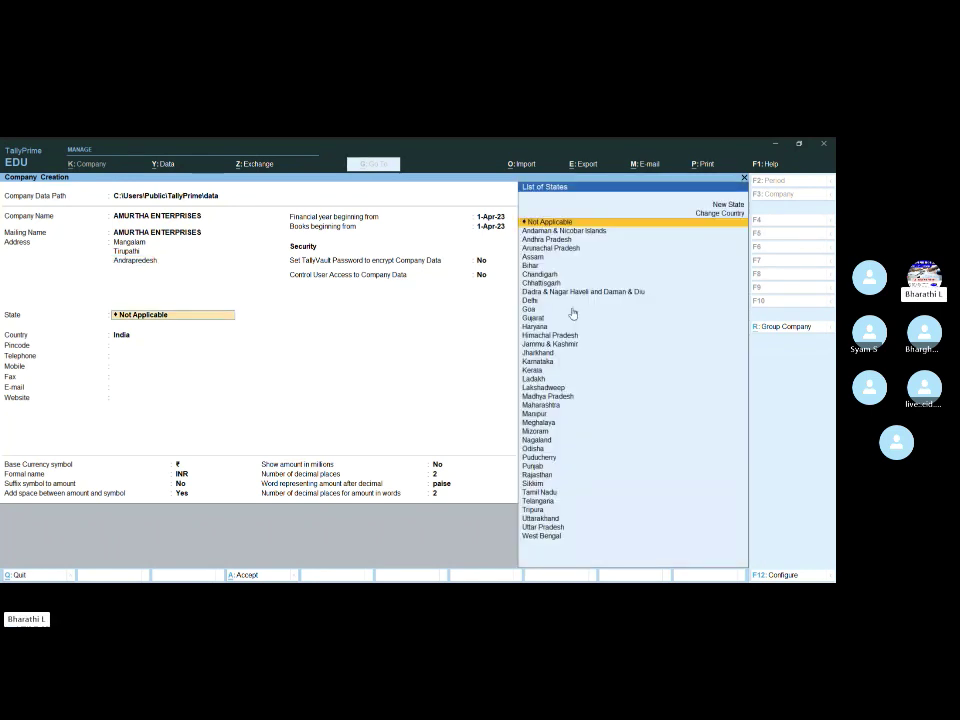
Set the state to Andhra Pradesh and pincode 517507, and enter the company's mobile number
text(An)
key(BackSpace)
key(BackSpace)
text(A)
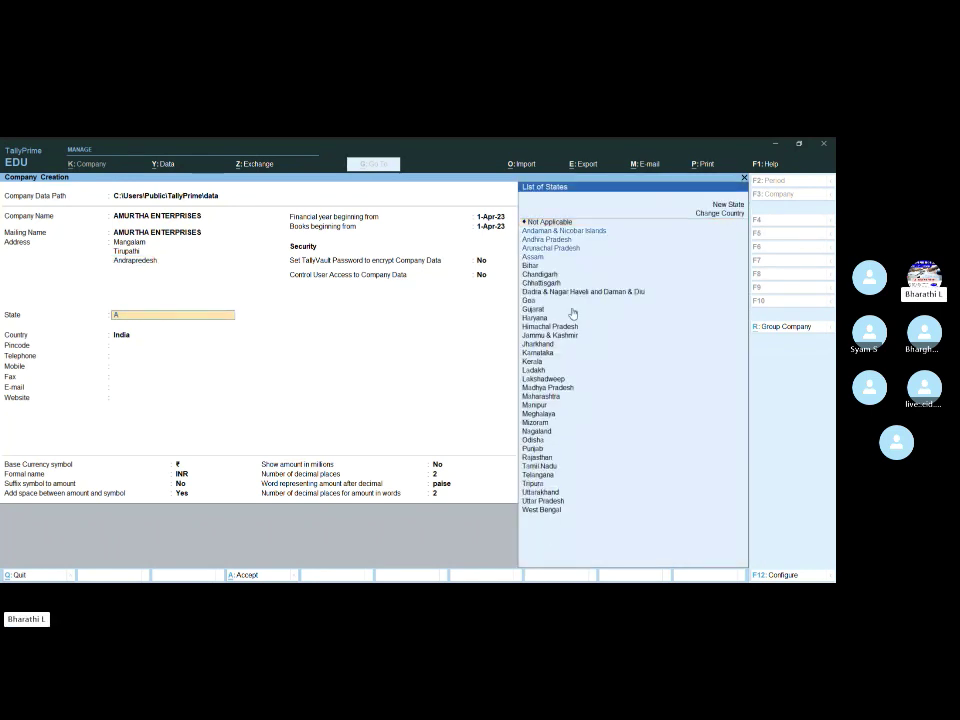
text(n)
key(Down)
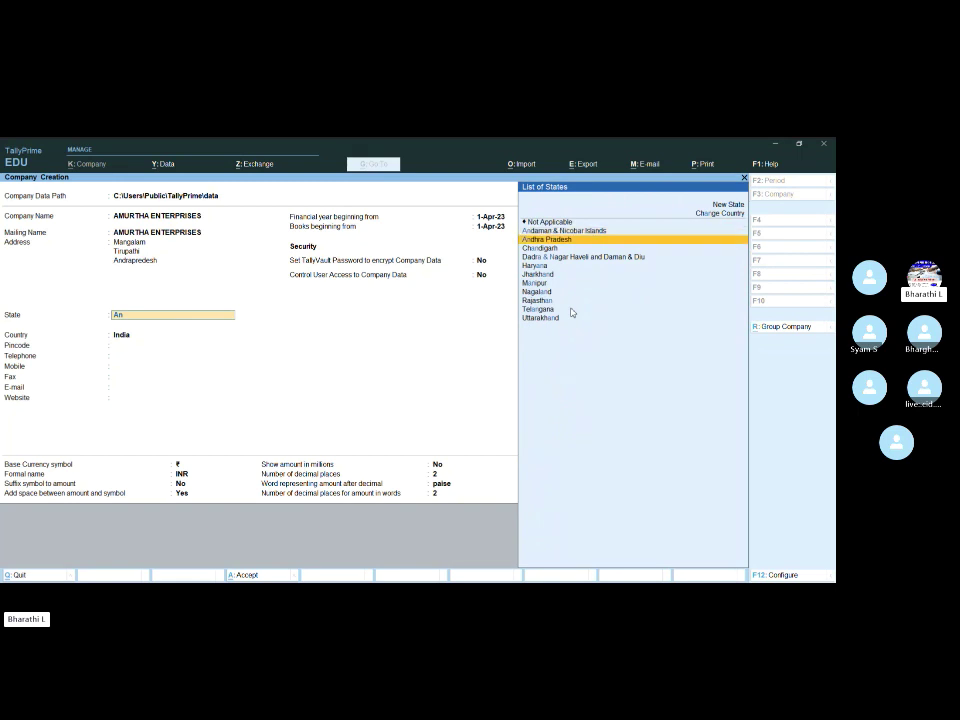
key(Return)
text(51)
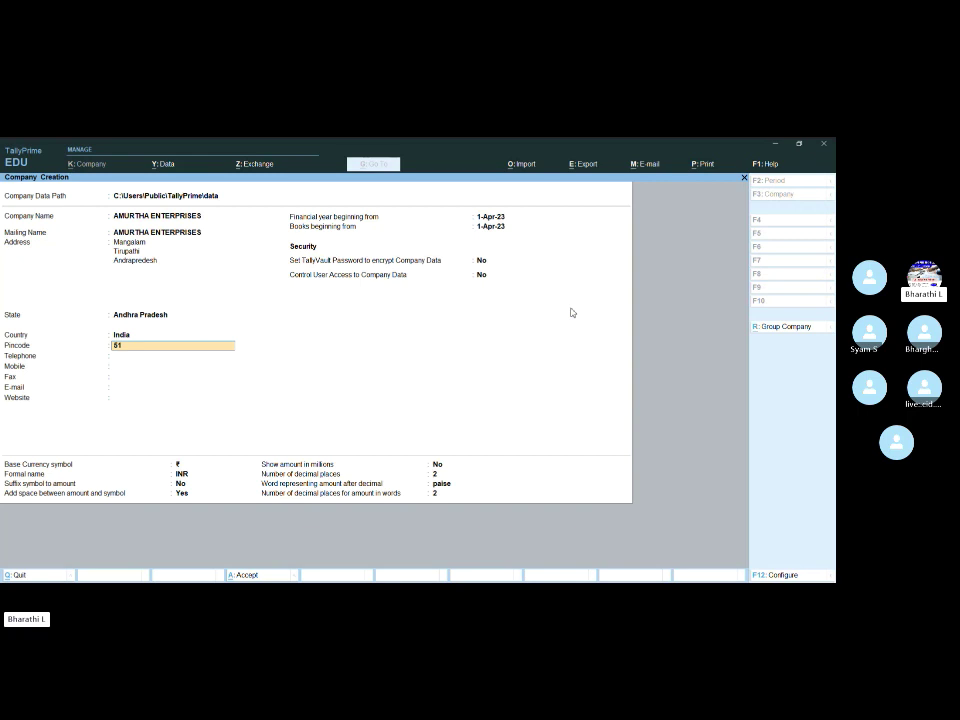
text(7507)
key(Return)
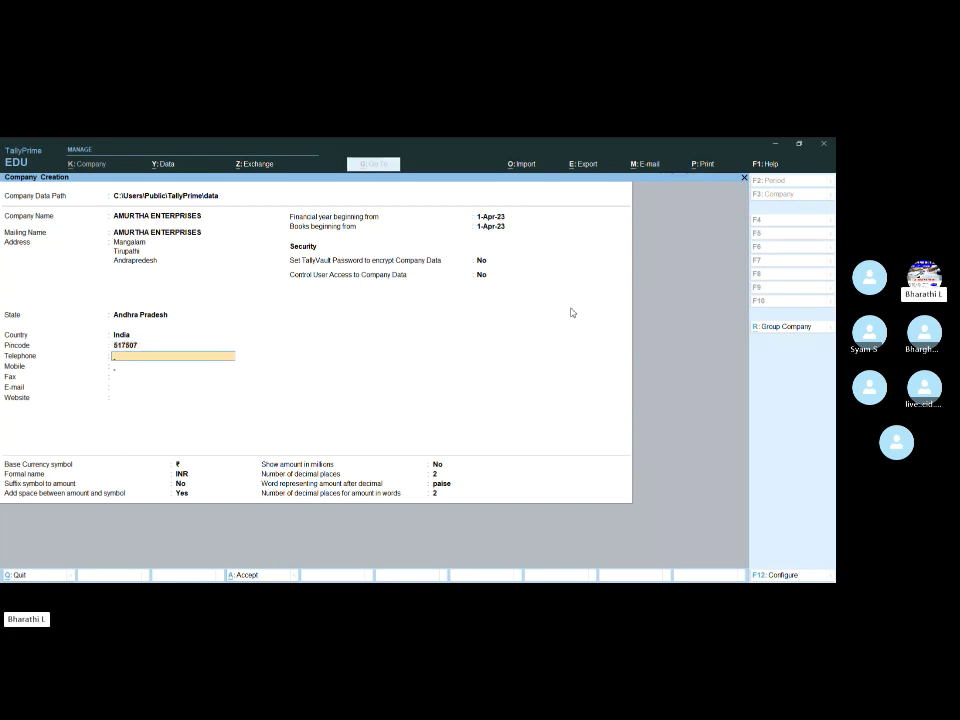
key(Return)
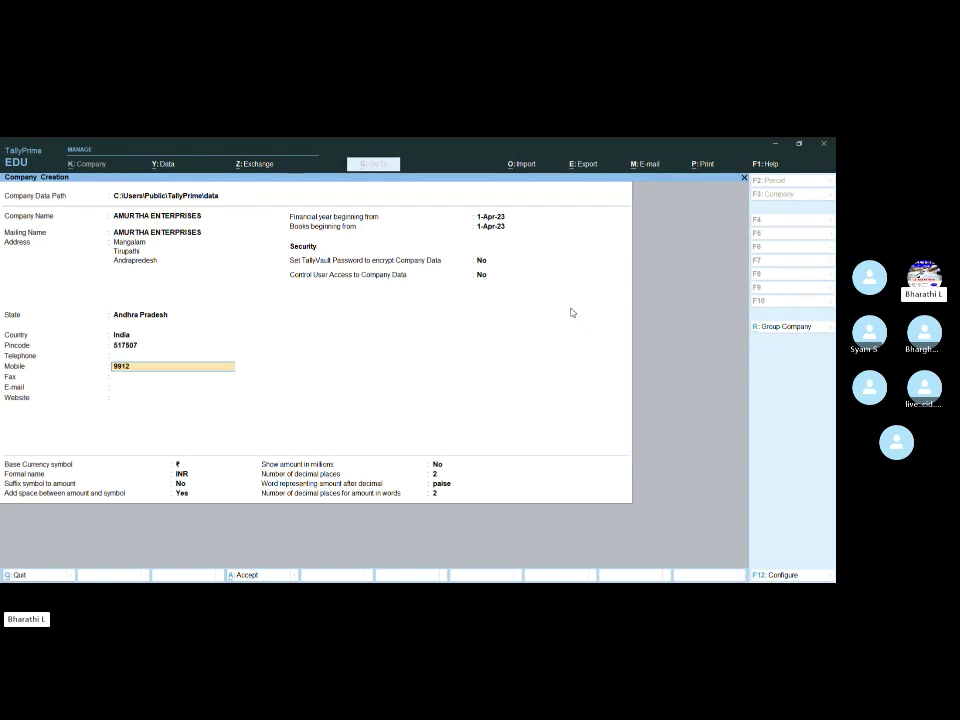
key(Return)
key(Return)
key(Return)
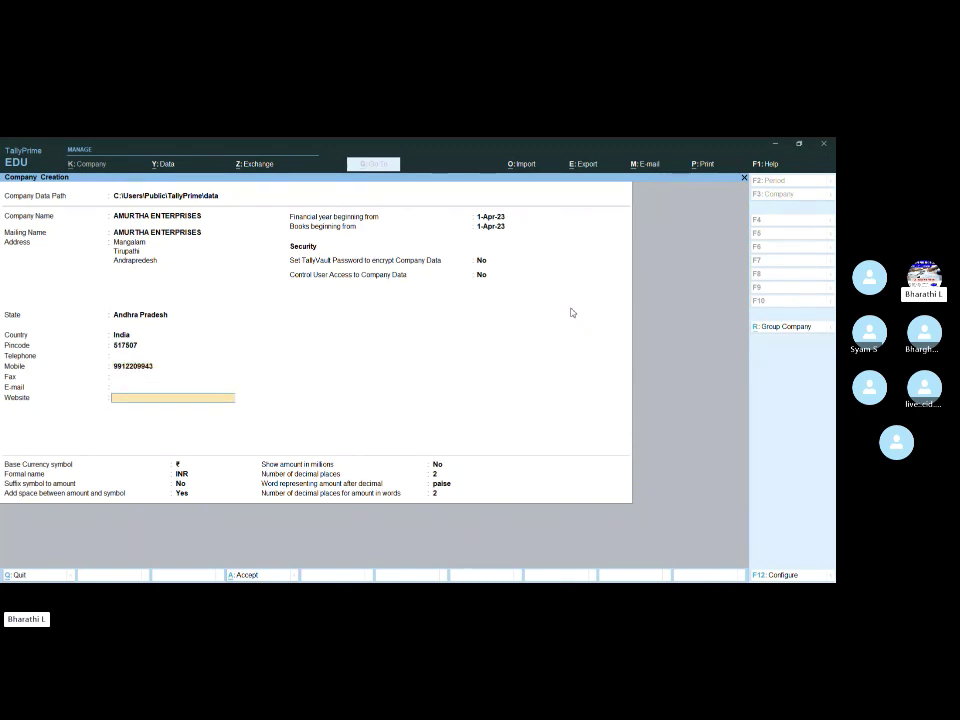
Keep 1-Apr-23 as financial year and books start, leave security off, and save the company
key(Return)
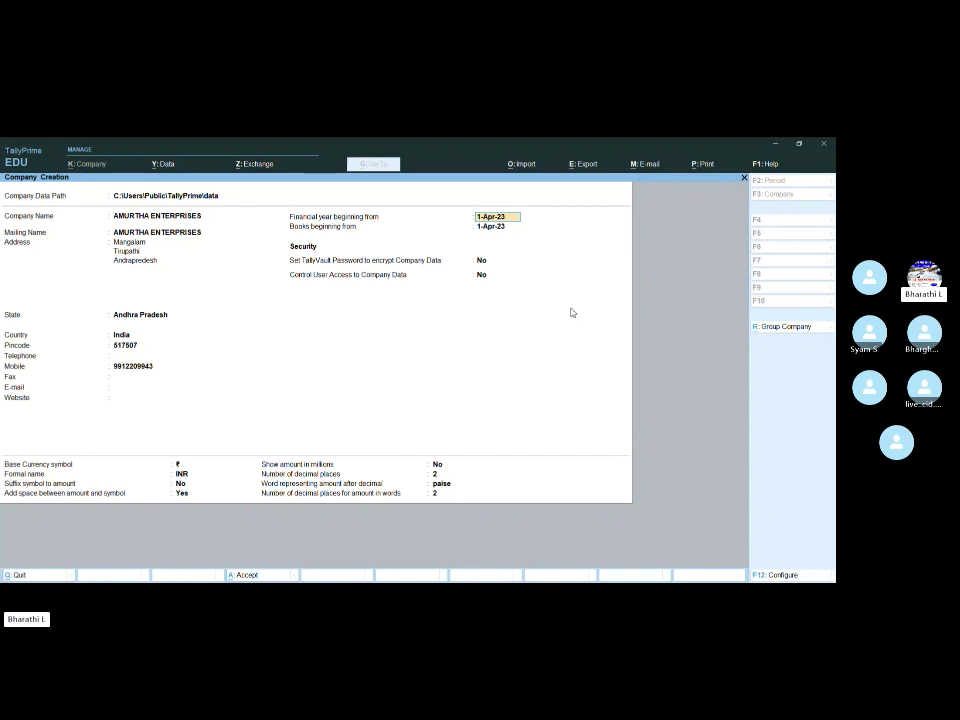
key(Return)
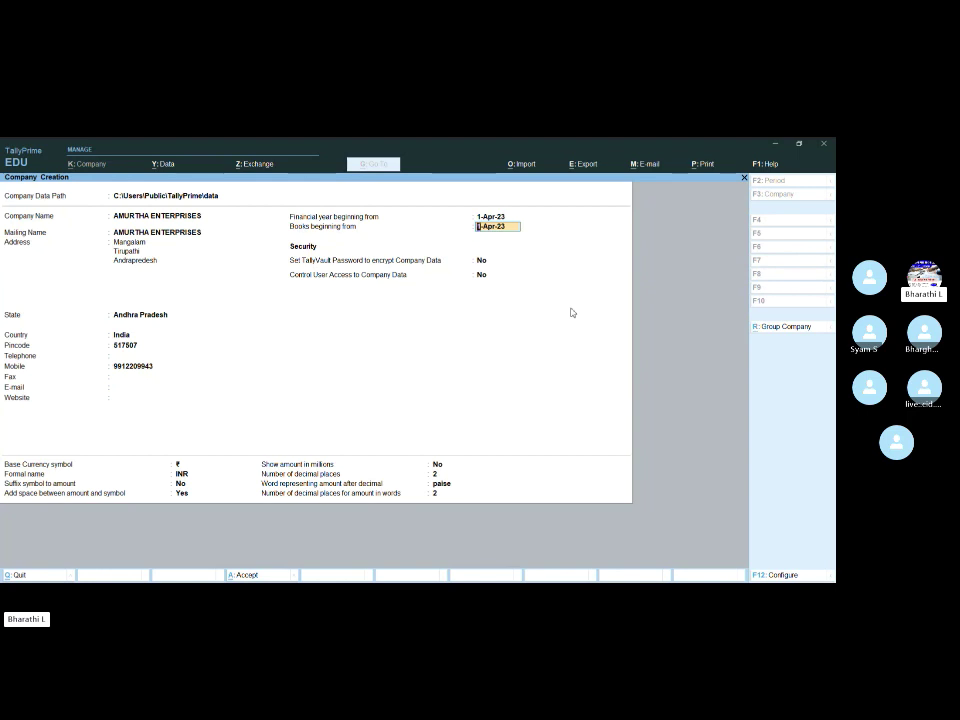
key(Return)
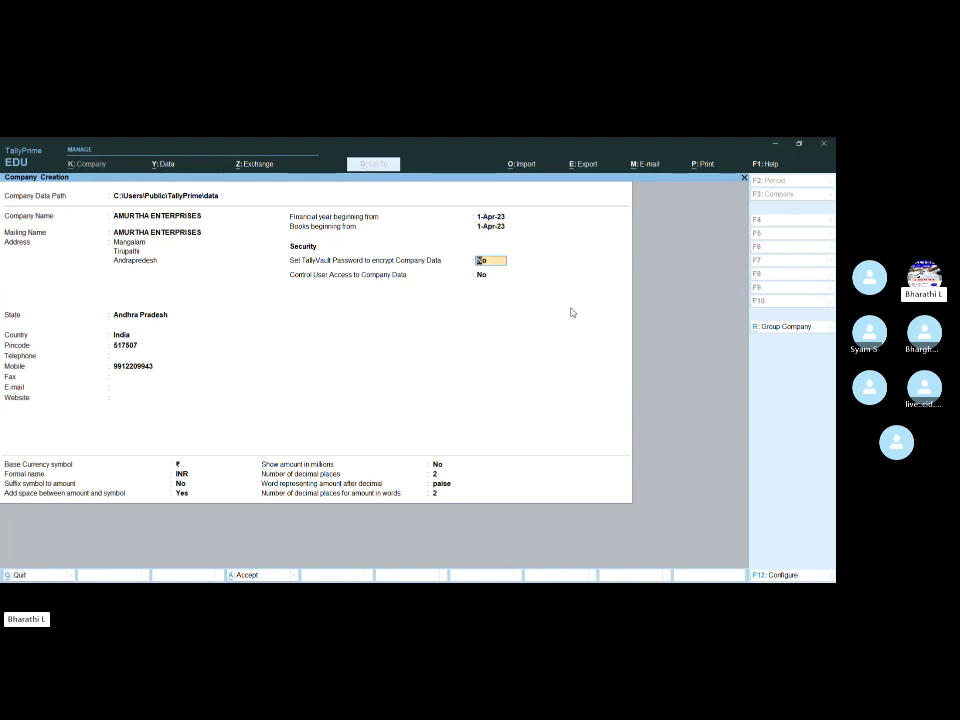
key(Return)
key(Return)
key(Return)
key(Return)
key(Return)
key(Return)
key(Return)
key(Return)
key(Return)
key(Return)
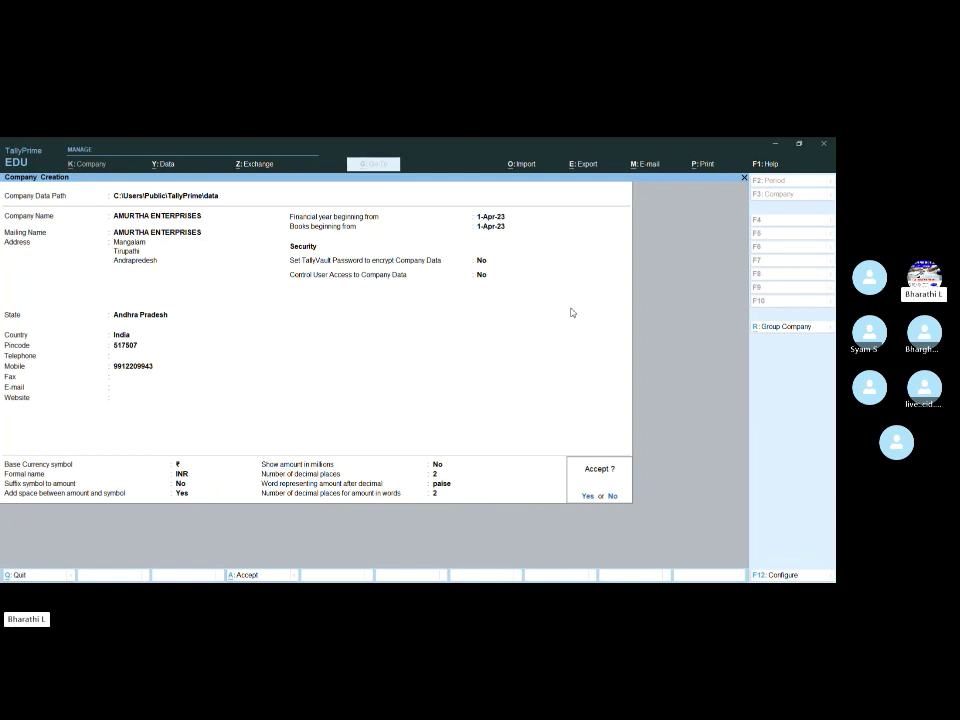
key(Return)
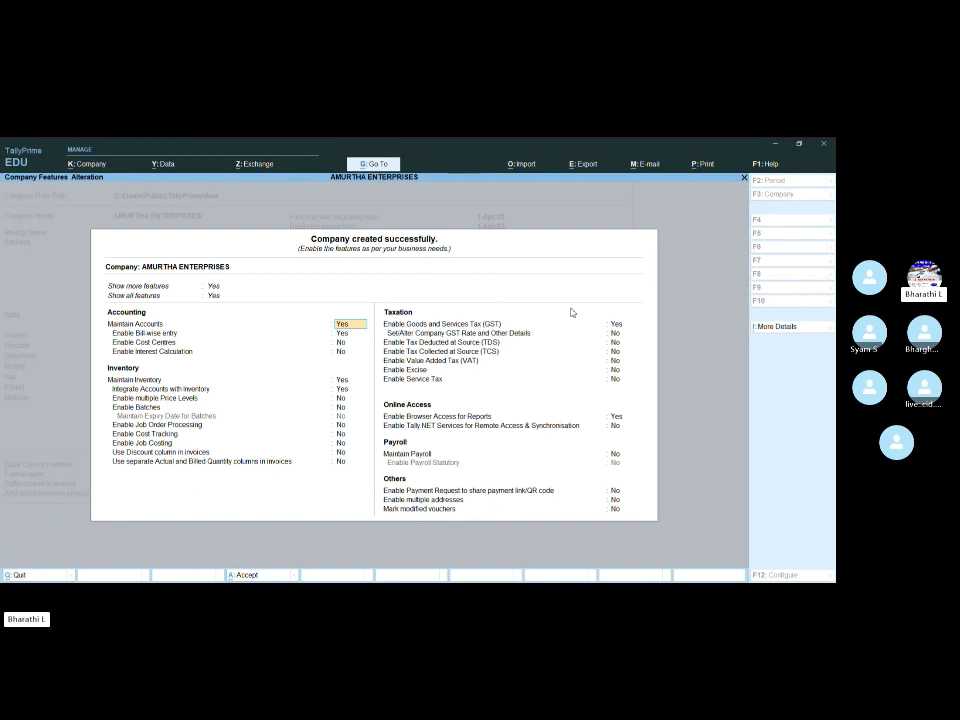
Keep accounts and inventory on, set the invoice discount column to Yes, and enable GST
key(Return)
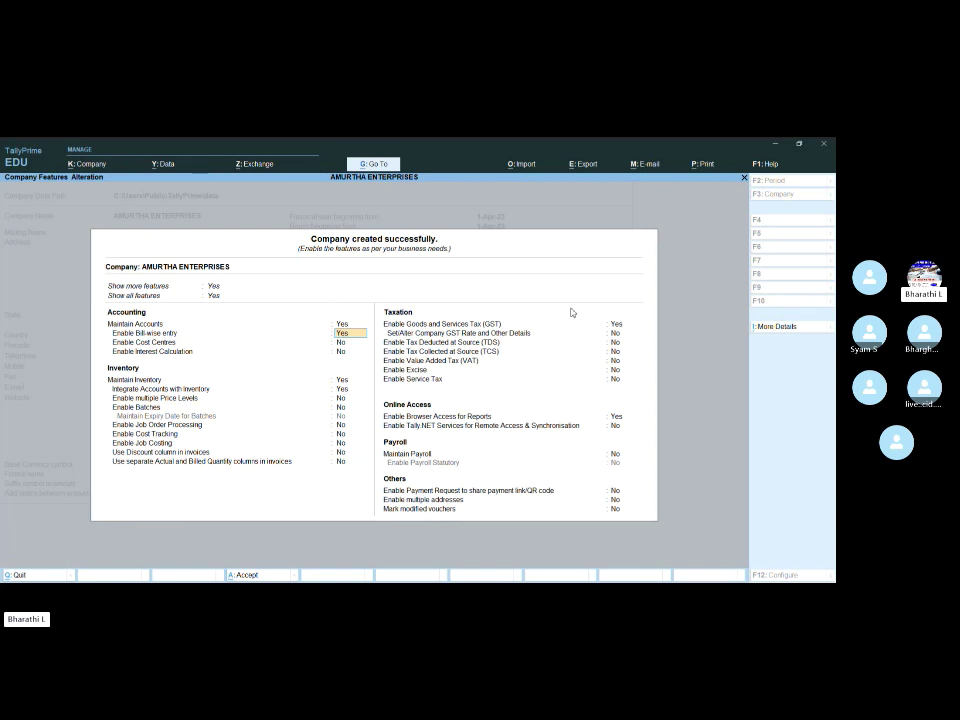
key(Down)
key(Down)
key(Down)
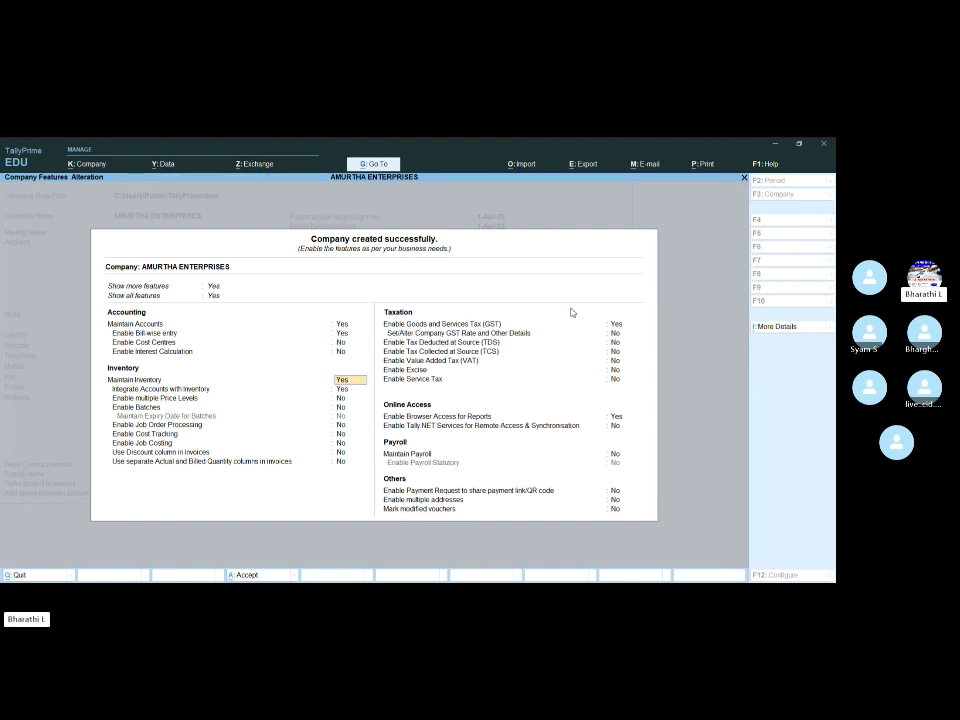
key(Down)
key(Down)
key(Down)
key(Down)
key(Down)
key(Down)
key(Down)
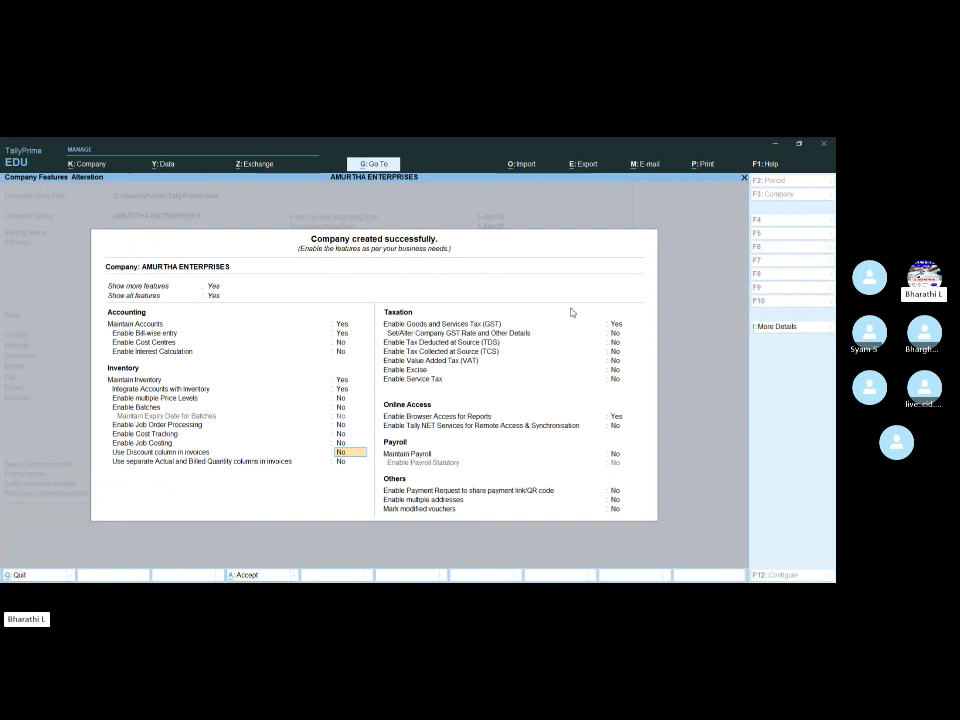
text(yes)
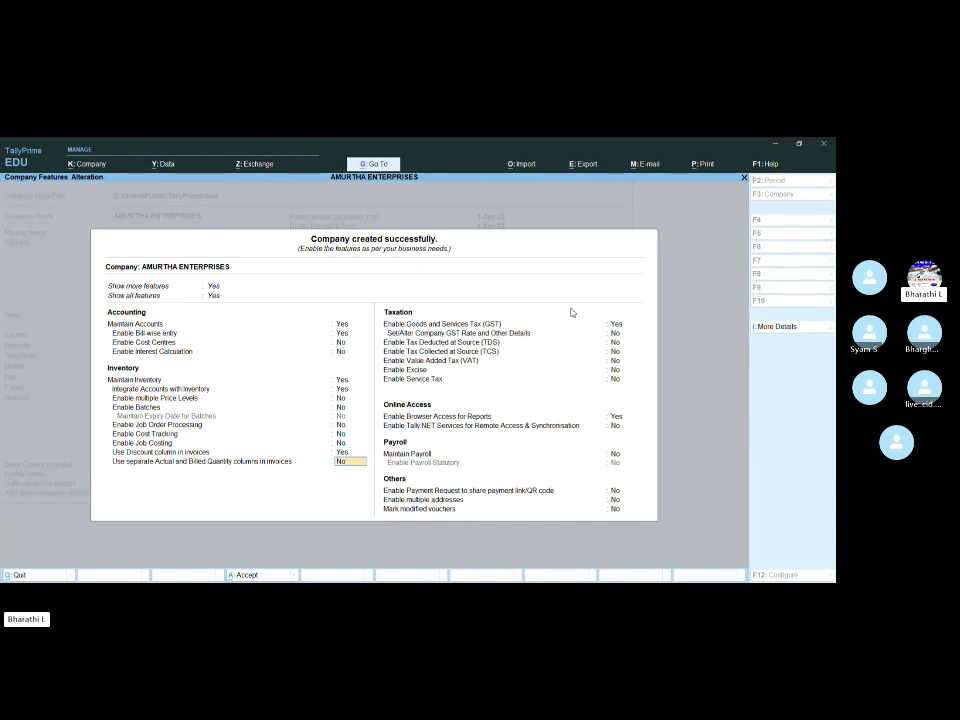
key(Return)
key(Return)
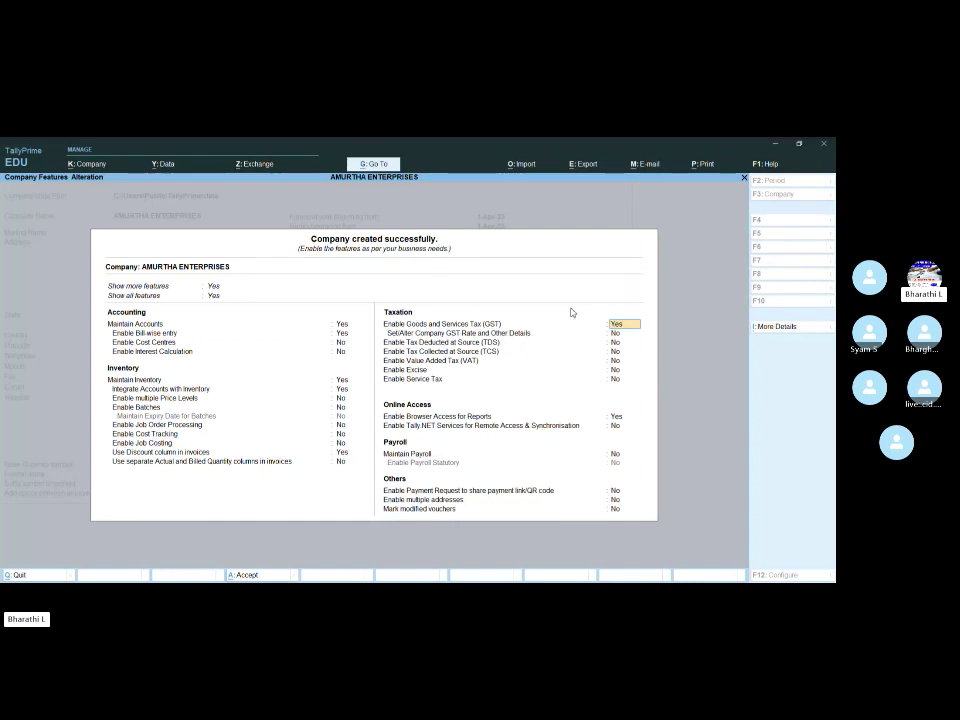
key(Return)
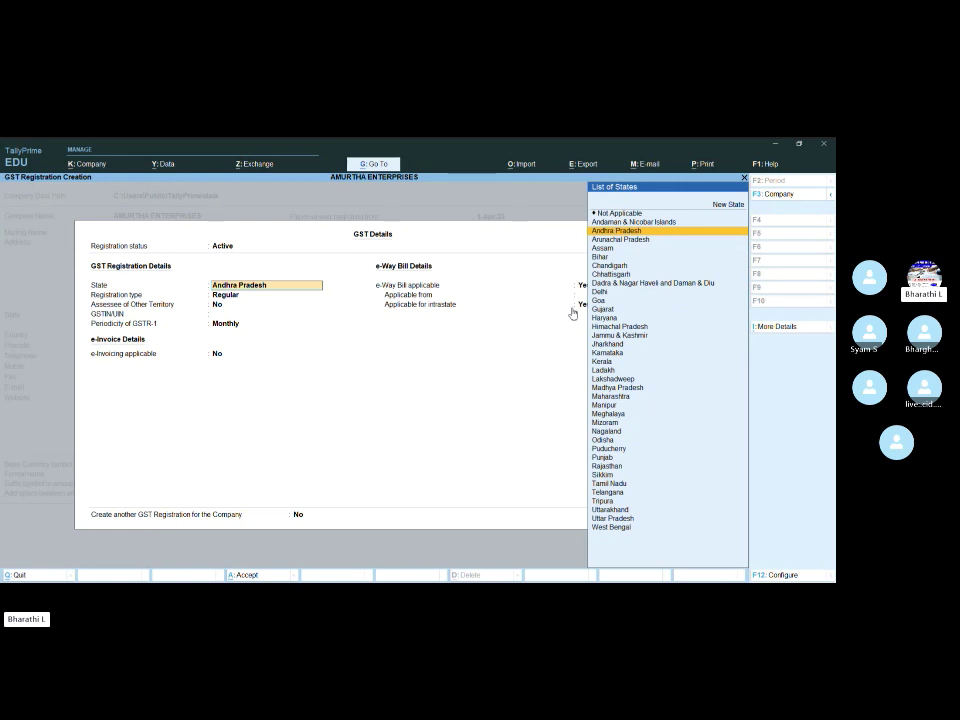
Accept Andhra Pradesh as GST registration state and choose Regular as the registration type
key(Return)
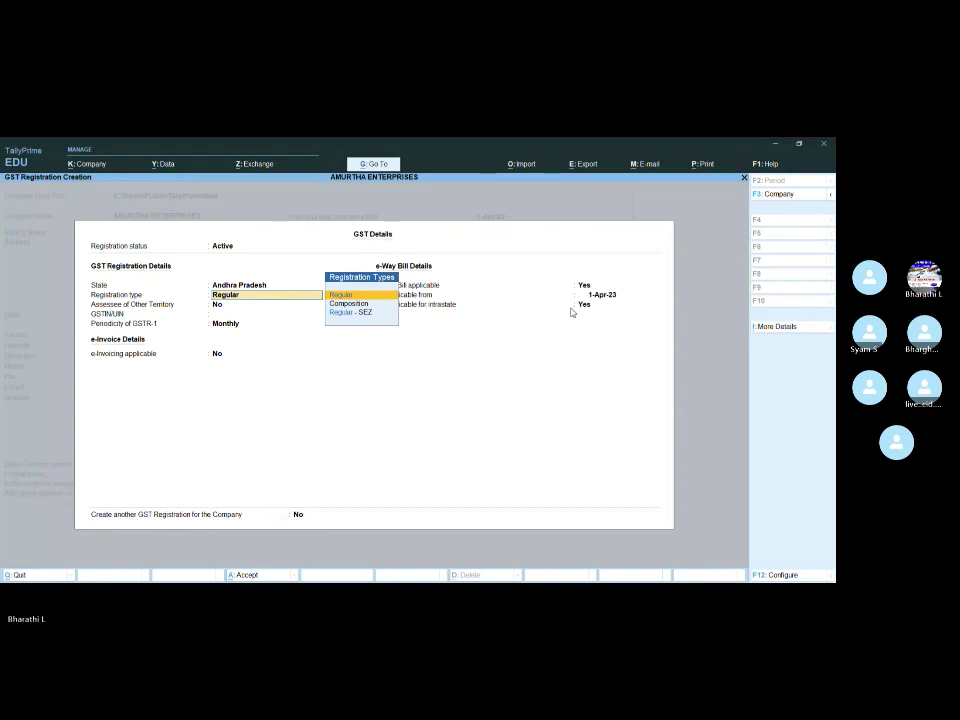
key(Down)
key(Down)
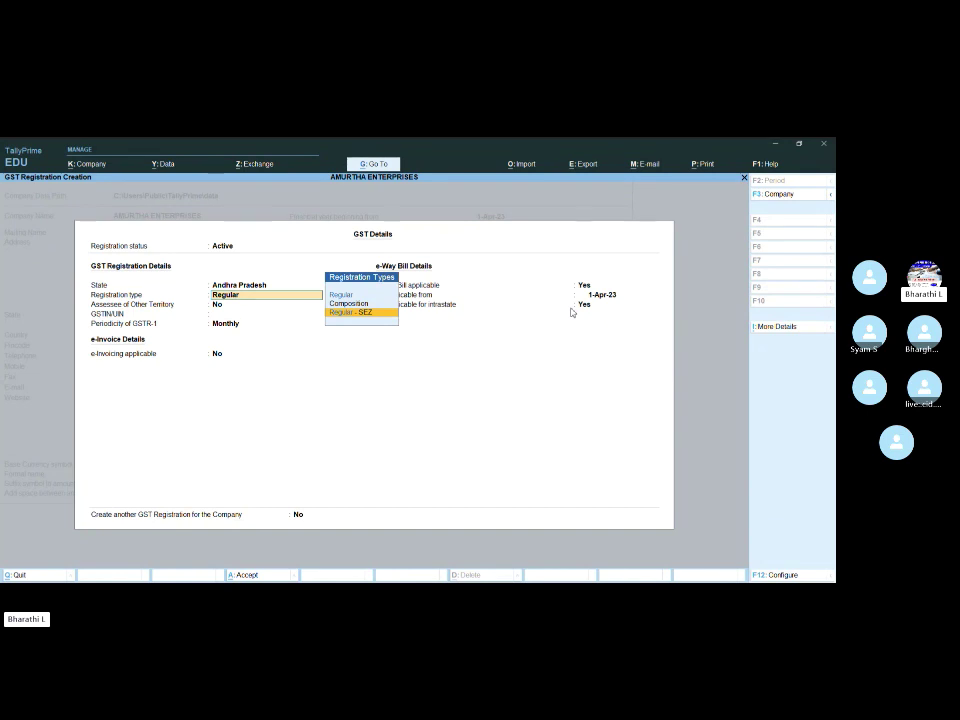
key(Up)
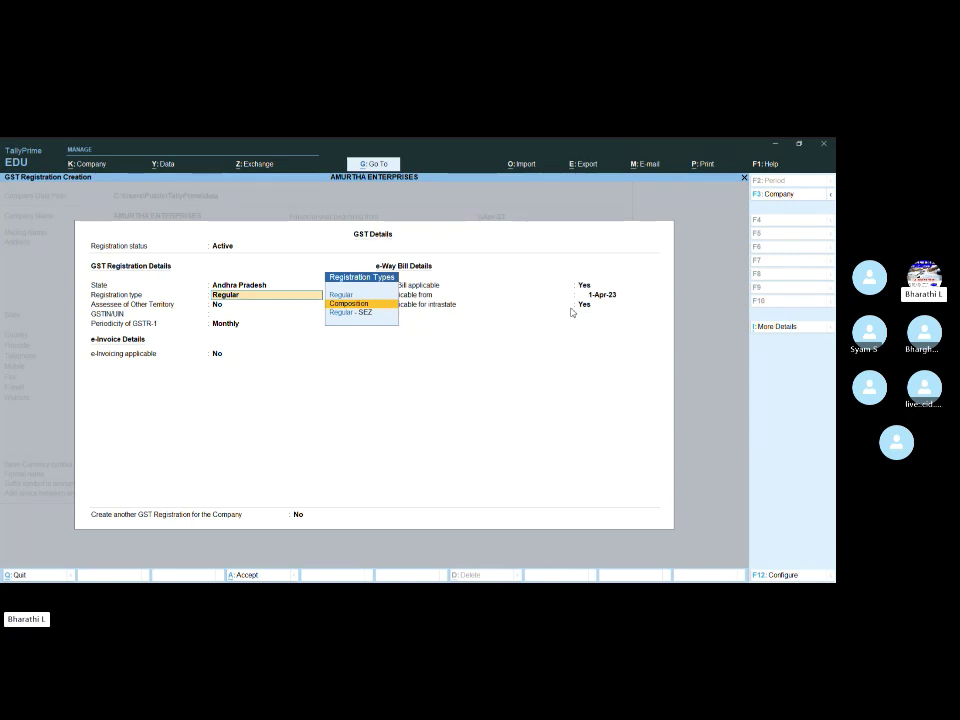
key(Up)
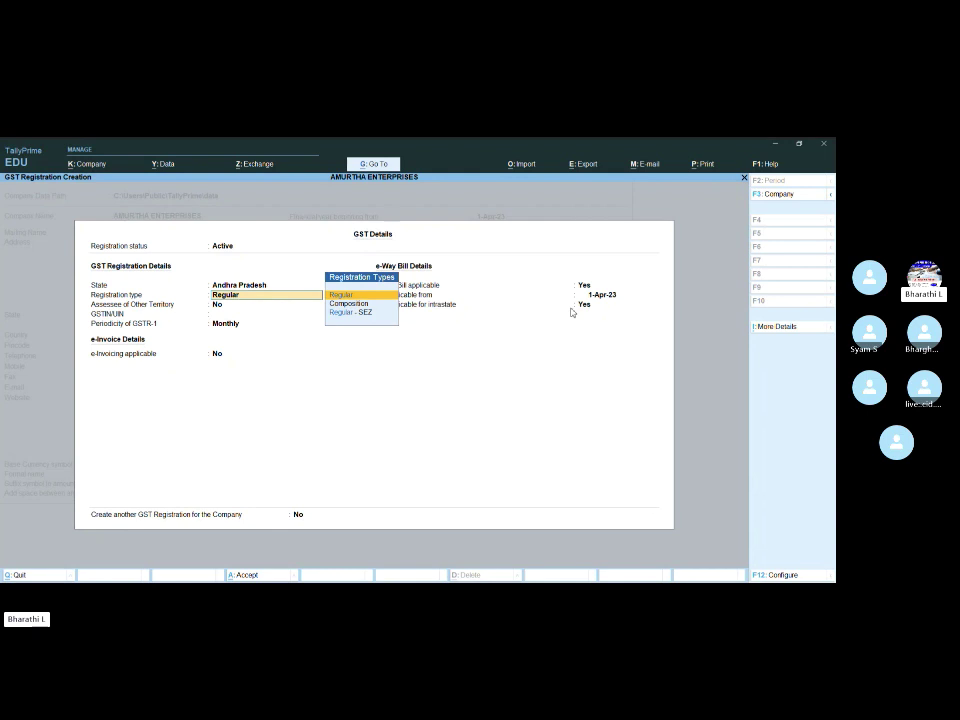
key(Return)
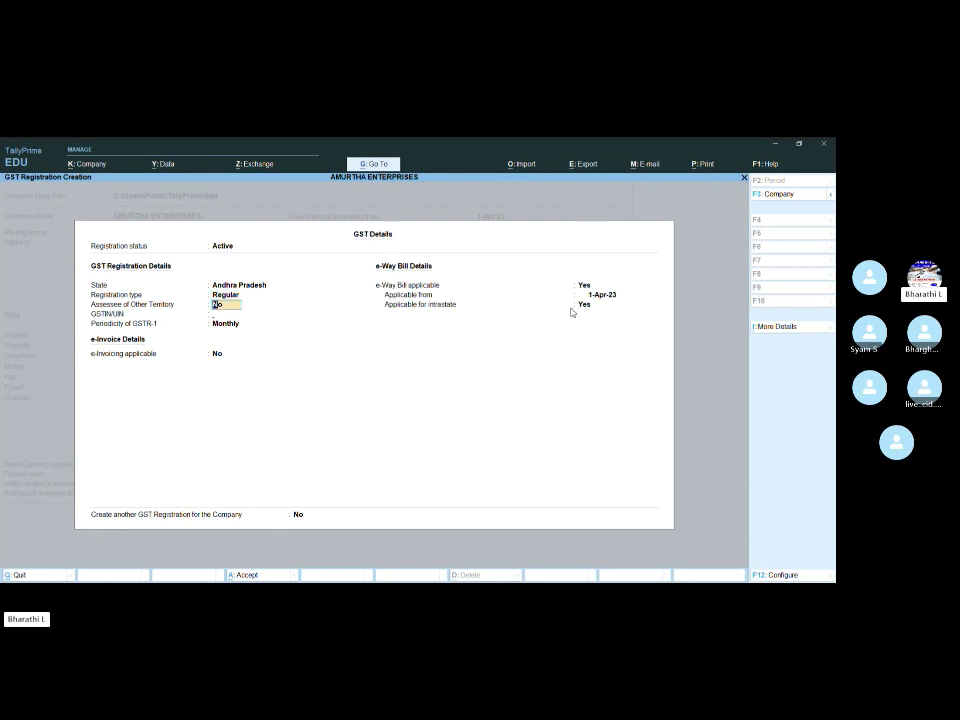
Leave Assessee of Other Territory as No and paste the company's GSTIN into GSTIN/UIN
key(Return)
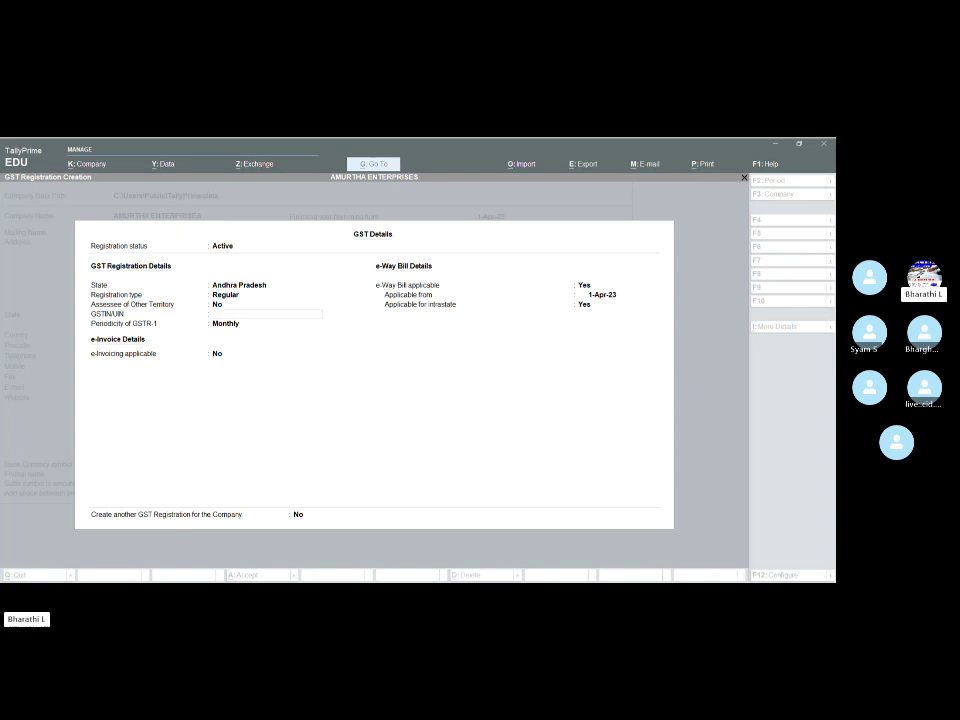
click(388, 388)
key(ctrl+alt+v)
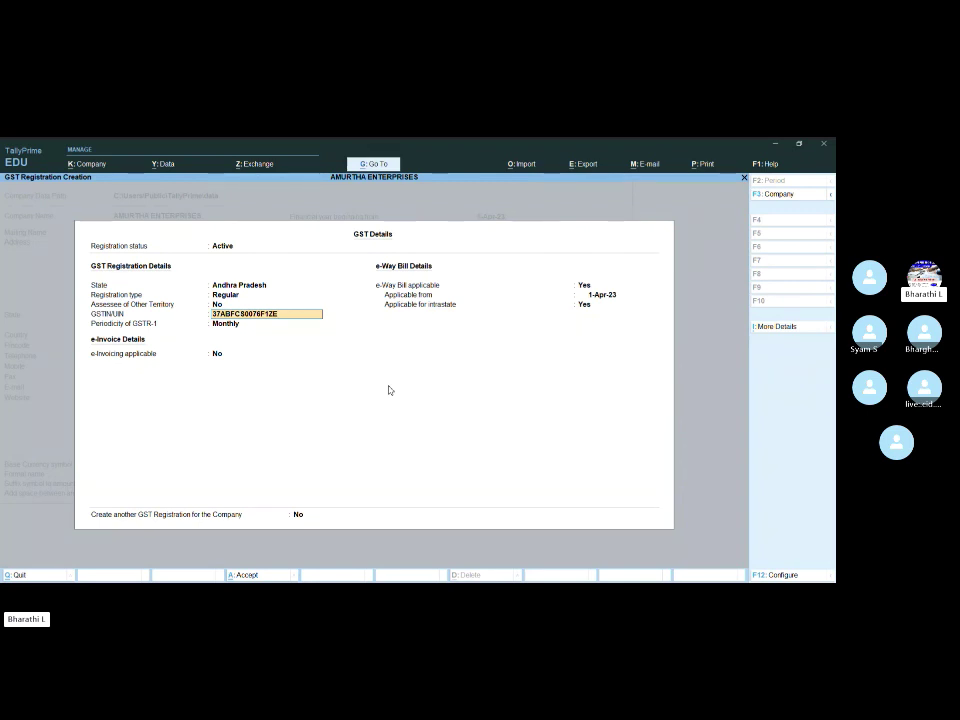
Accept the pasted GSTIN and move on to Periodicity of GSTR-1
key(Return)
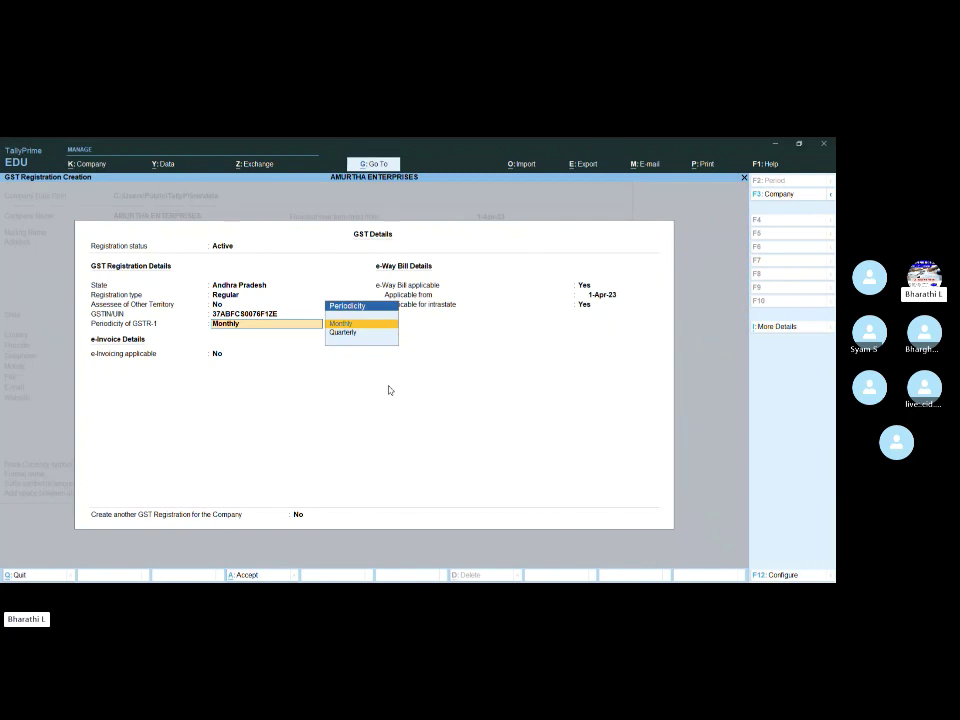
Accept Monthly as the GSTR-1 filing periodicity
key(Return)
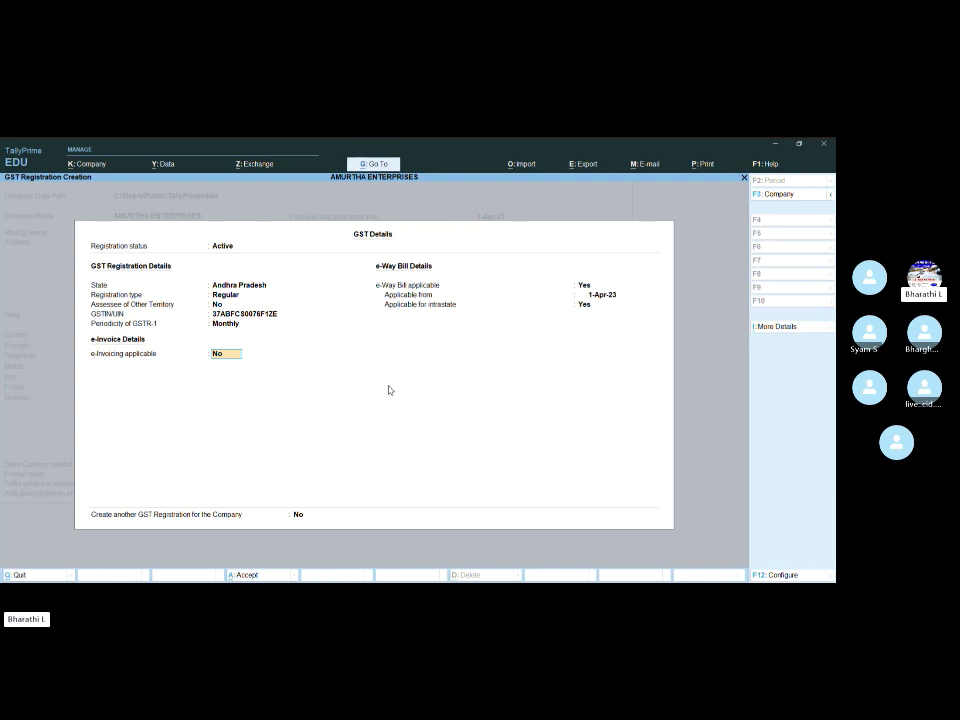
Make e-invoicing applicable from 1-Apr-23 with Tirupati as the invoice bill-from place
text(yes)
key(Return)
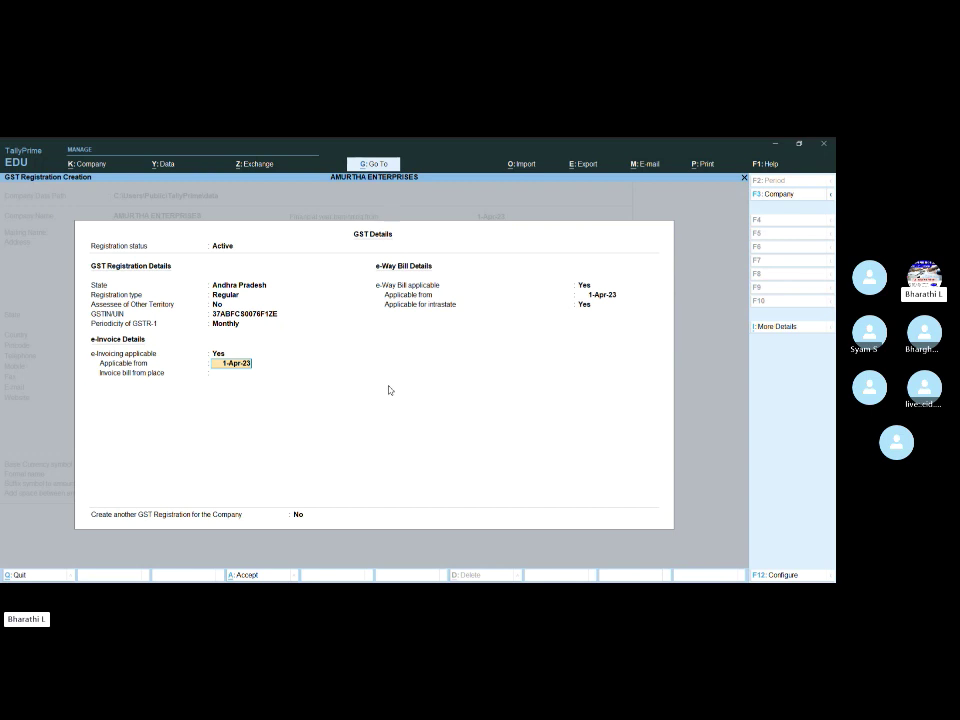
key(Return)
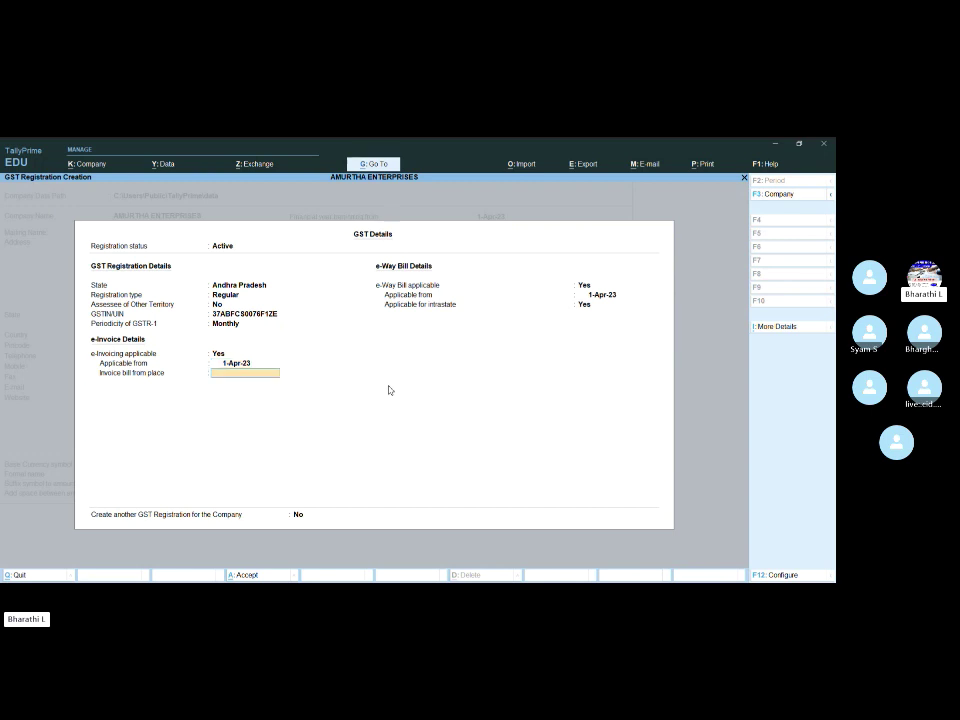
key(Return)
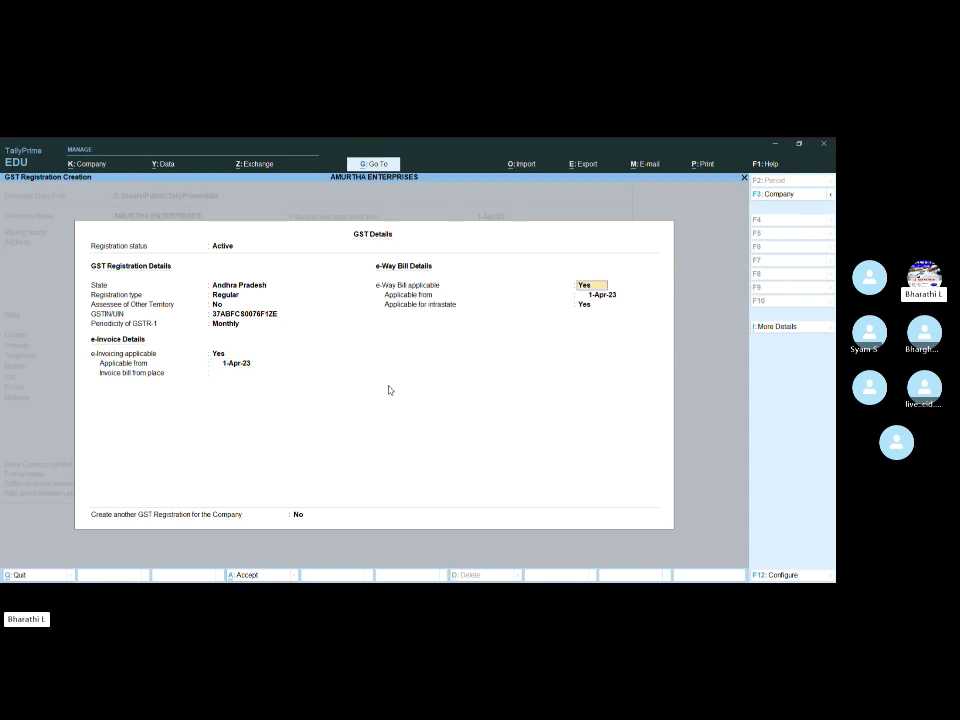
key(BackSpace)
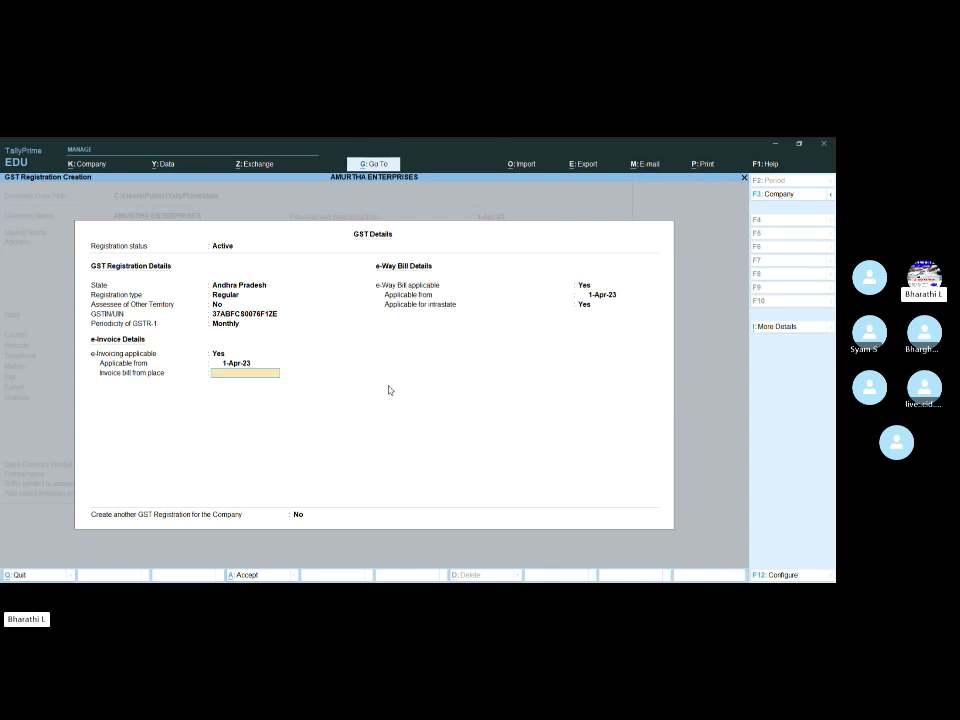
text(Tirupati)
key(Return)
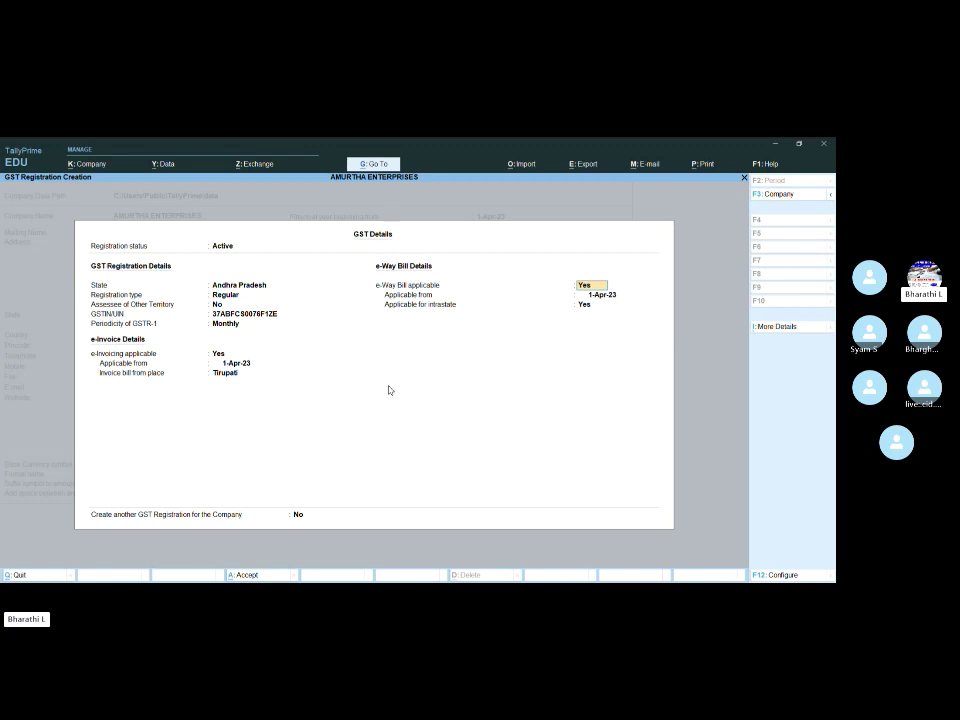
Keep e-Way Bill applicable from 1-Apr-23, including intrastate, and accept the GST details
key(Return)
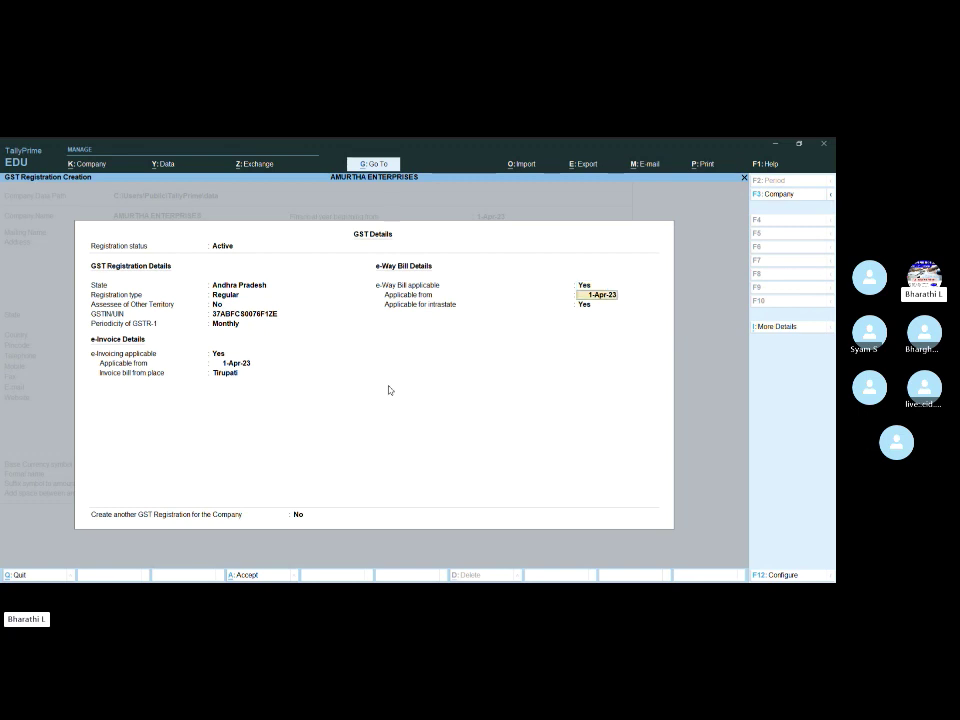
key(Return)
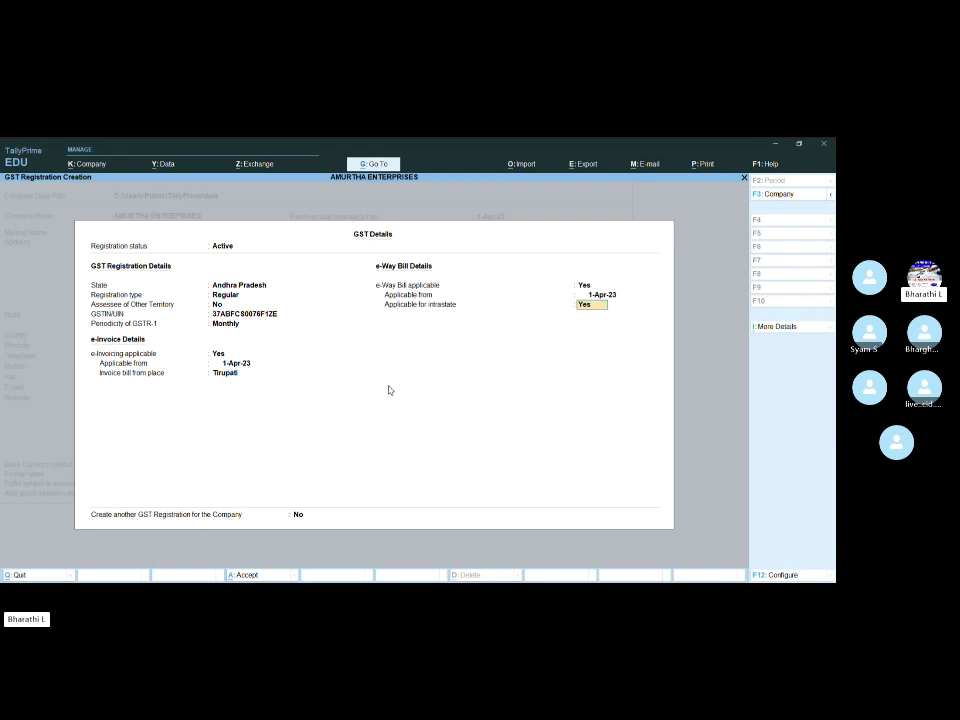
key(Return)
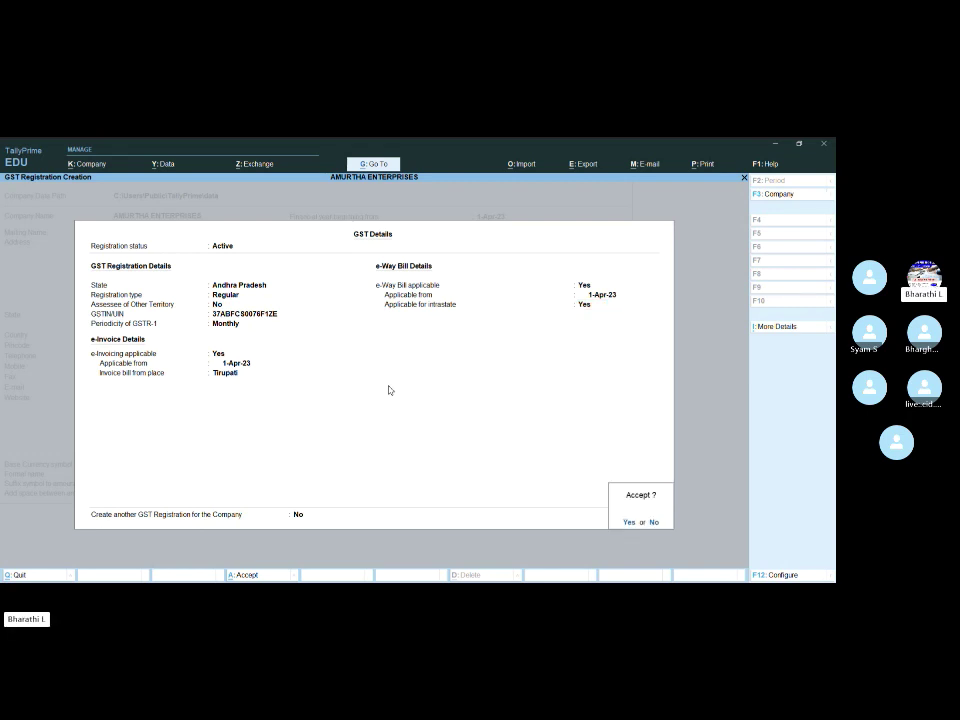
key(Return)
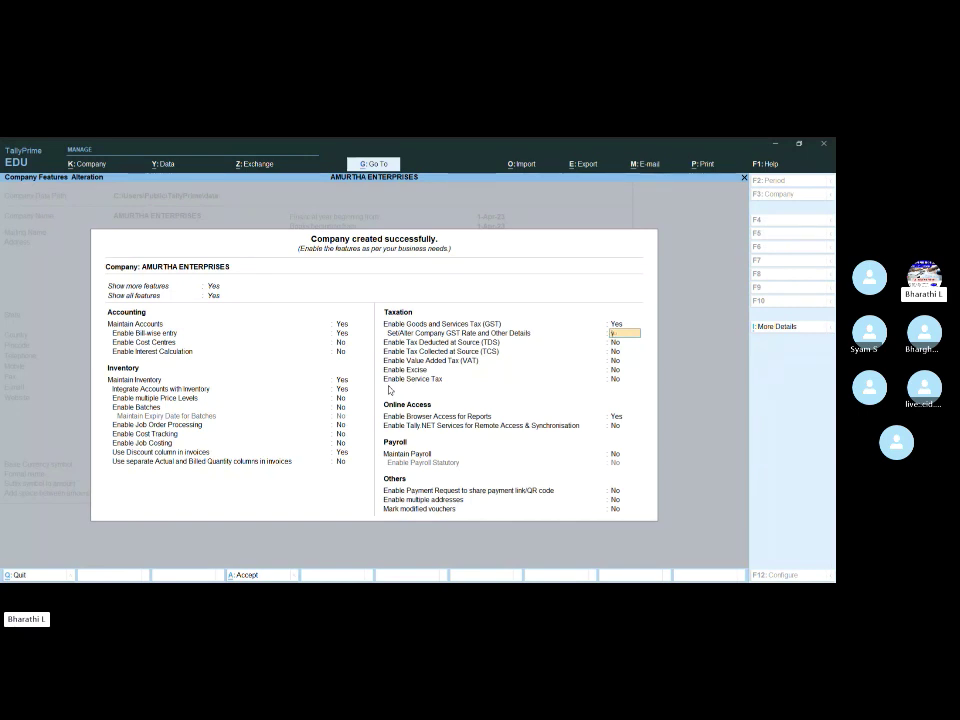
Open Set/Alter Company GST Rate and Other Details for AMURTHA ENTERPRISES
key(y)
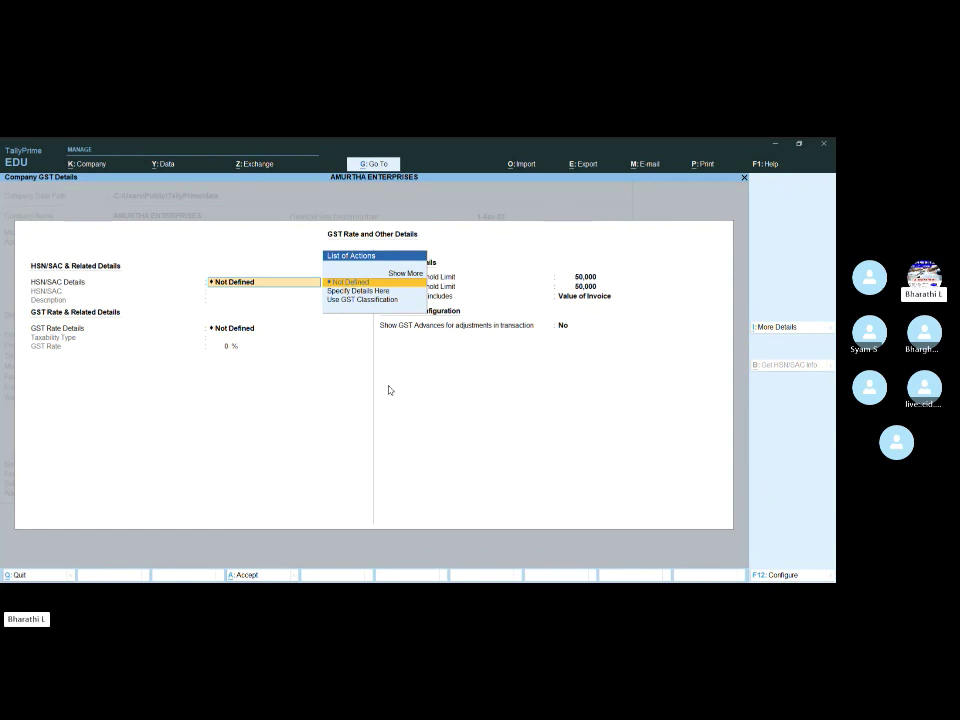
Specify company HSN/SAC details: code 34567897 with the description Mobiles
key(Down)
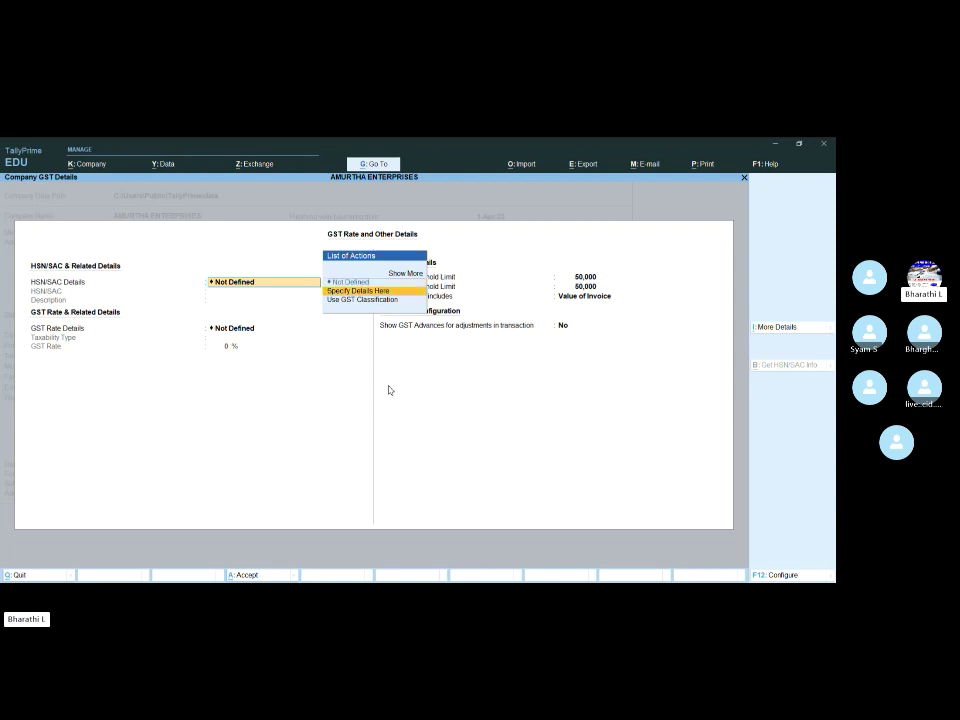
key(Return)
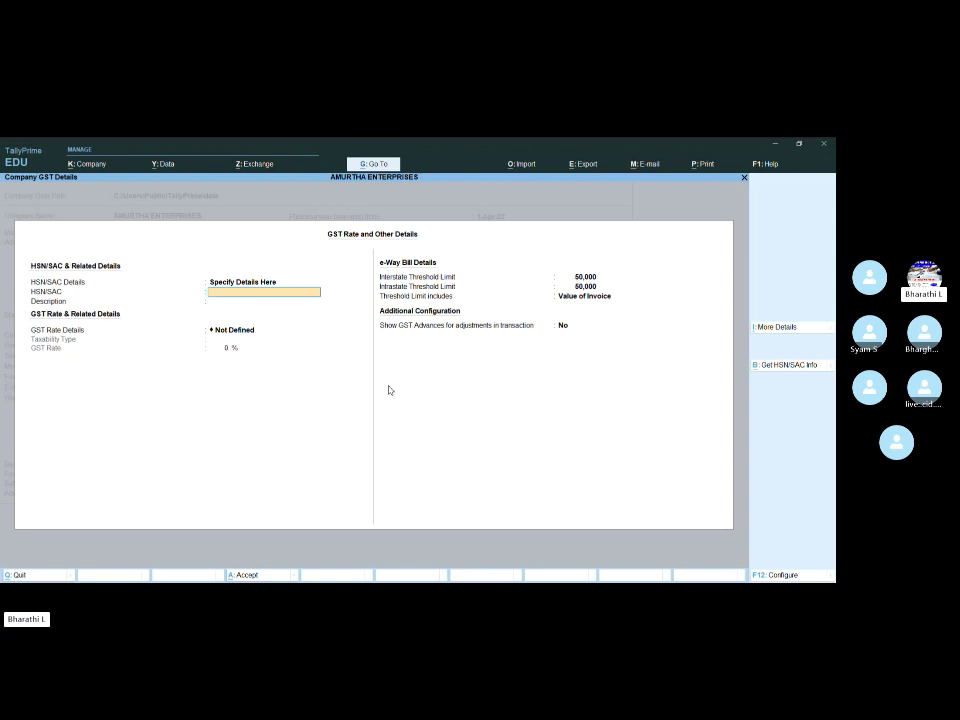
text(34567897)
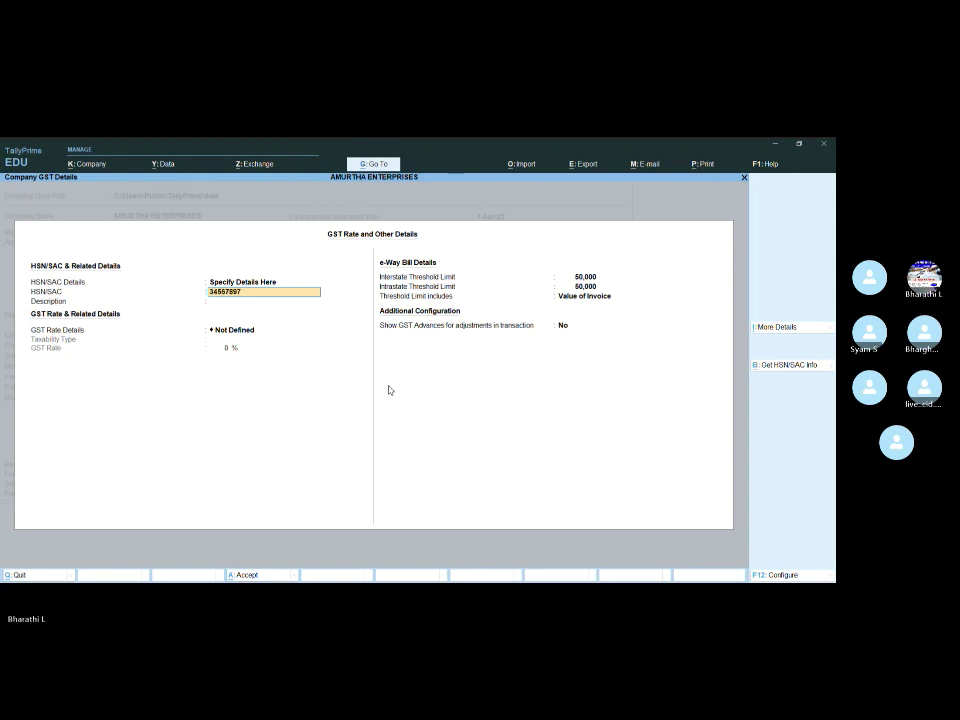
key(Return)
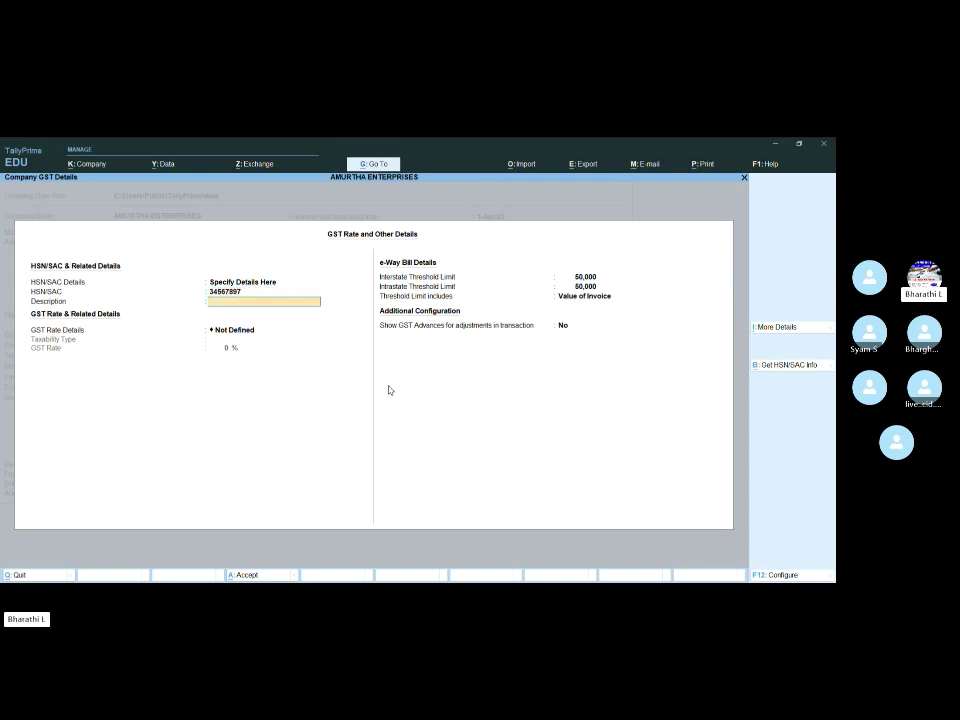
text(Mobiles)
key(Return)
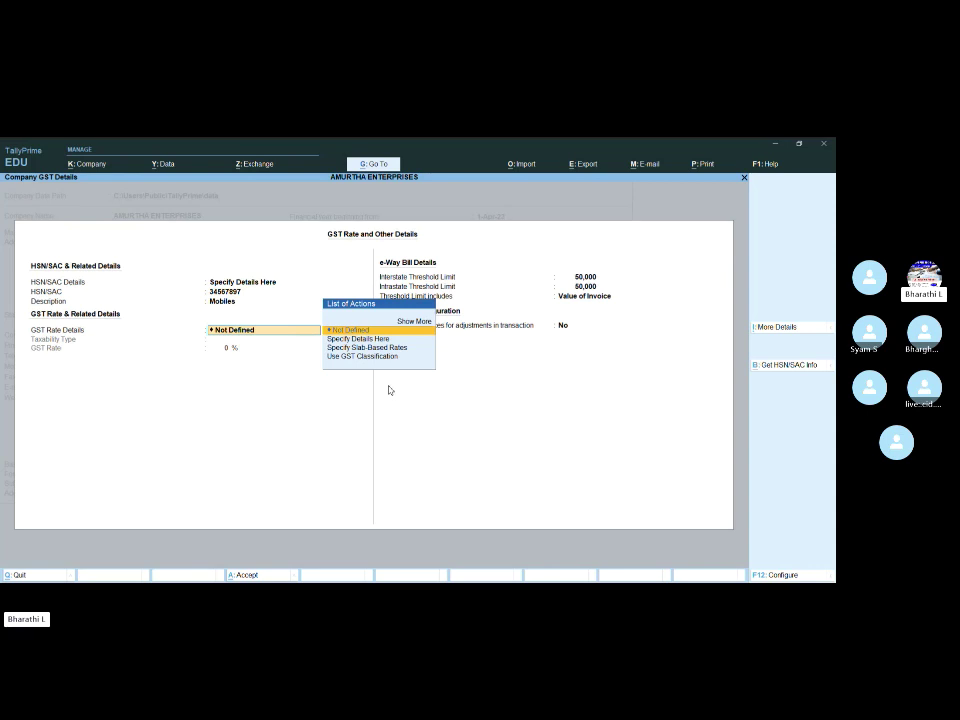
Set the GST rate to Taxable at 12%, use Value of Invoice for e-Way Bill thresholds, and accept
key(Down)
key(Return)
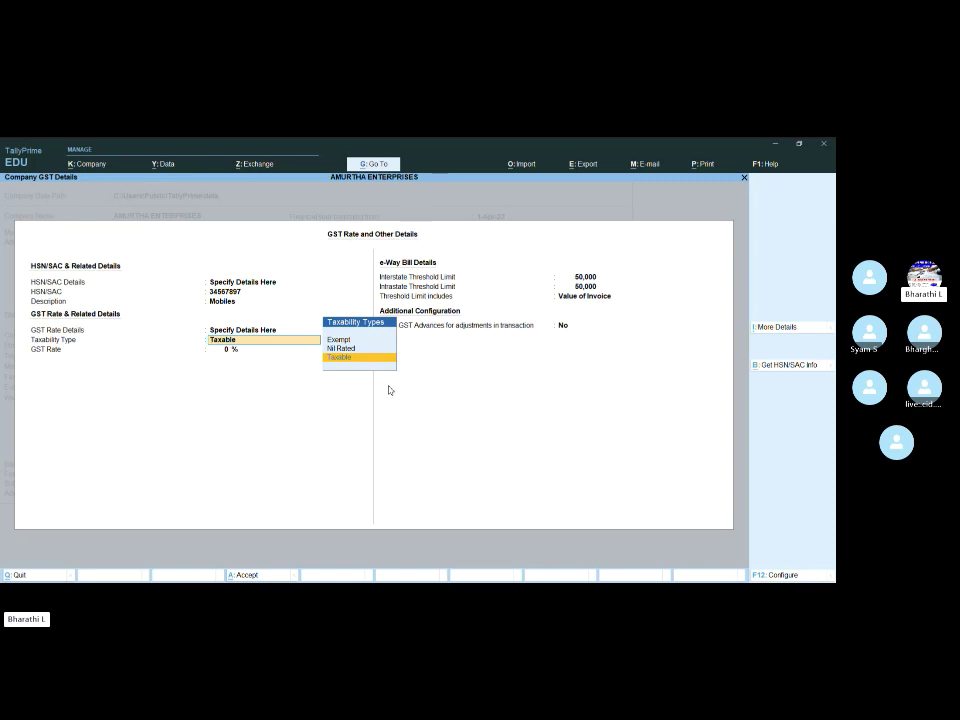
key(BackSpace)
key(Return)
key(Return)
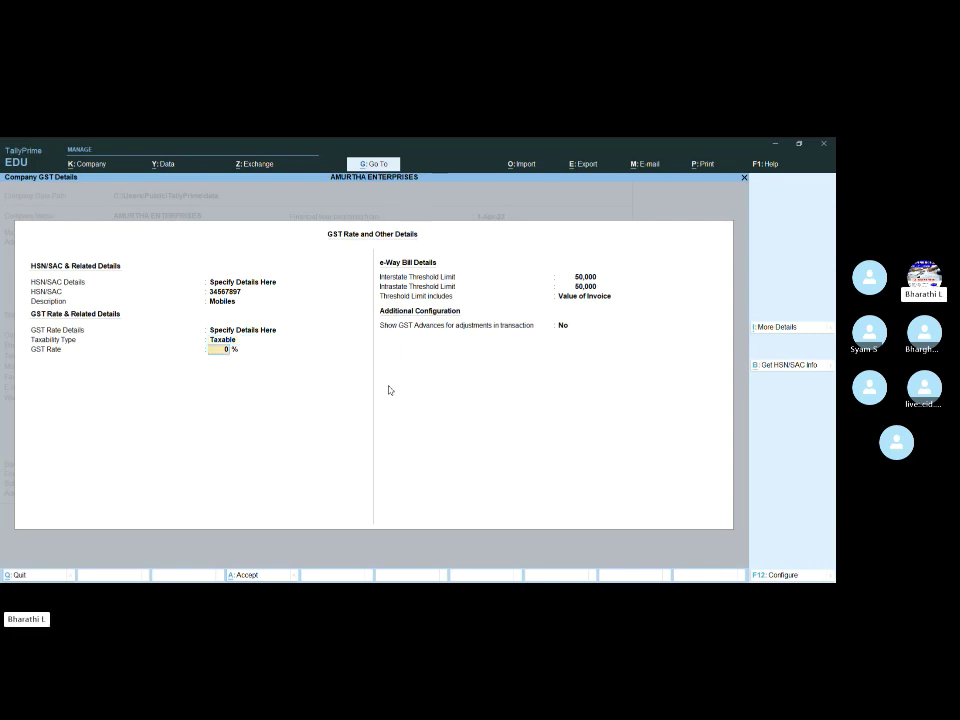
text(12)
key(Return)
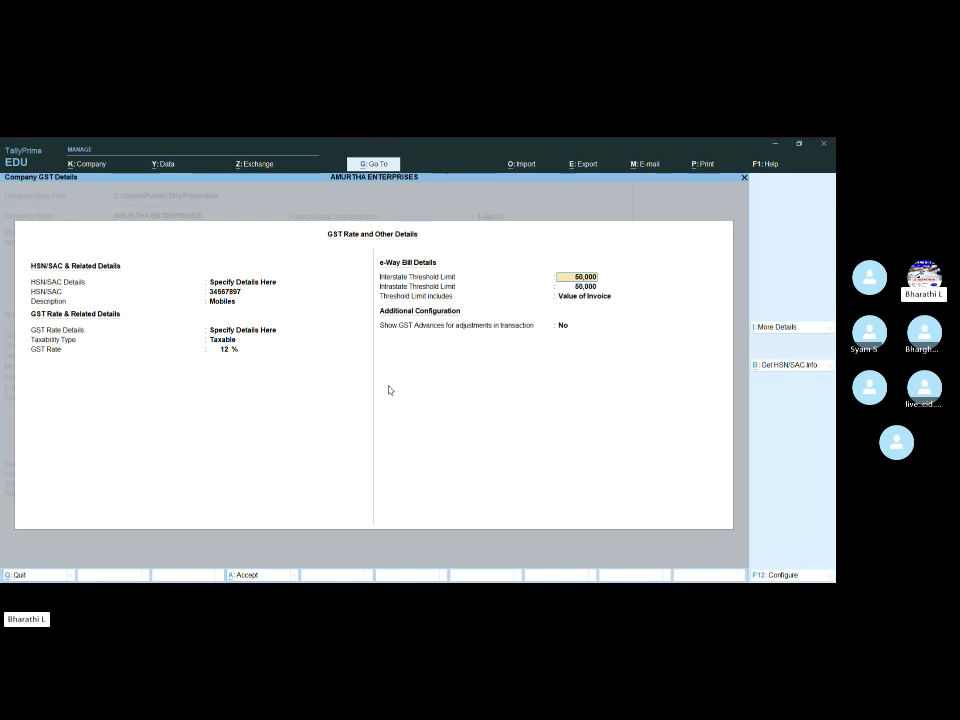
key(Return)
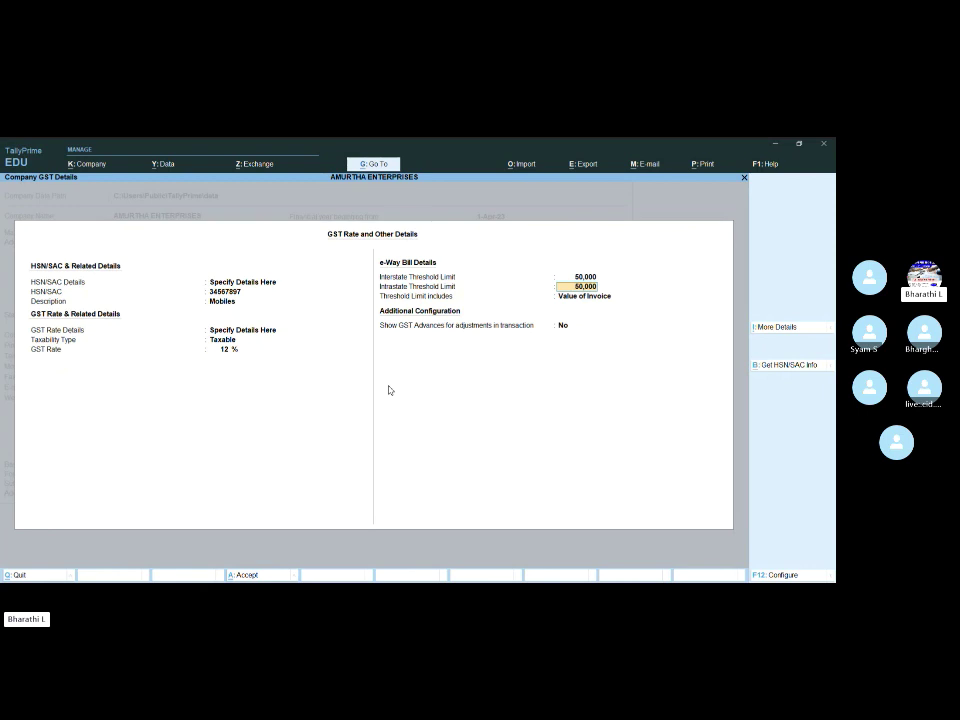
key(Return)
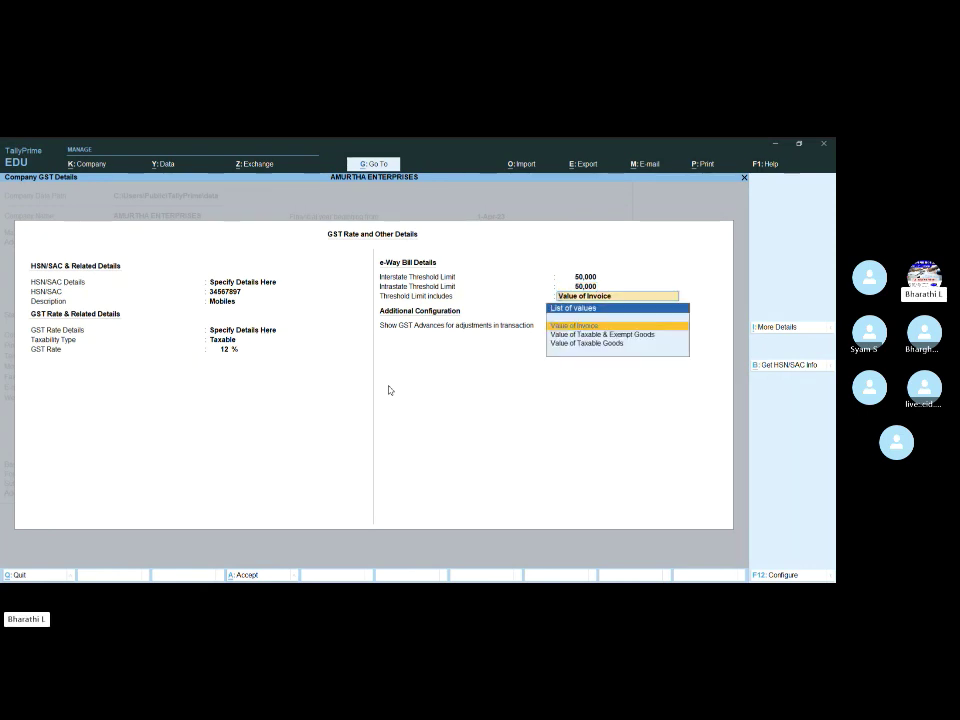
key(Return)
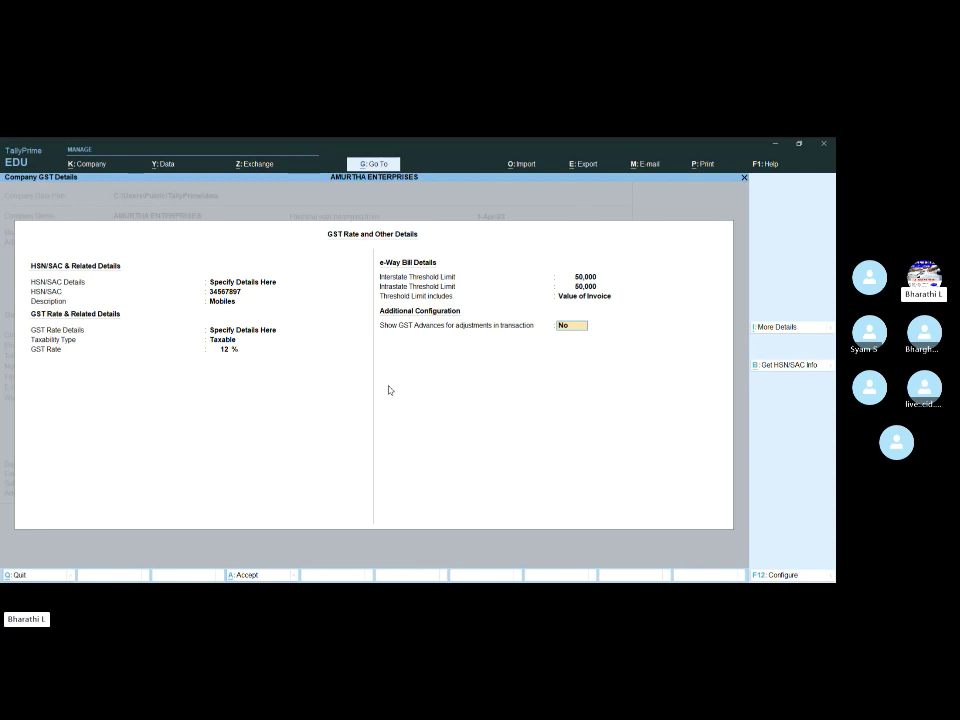
key(Return)
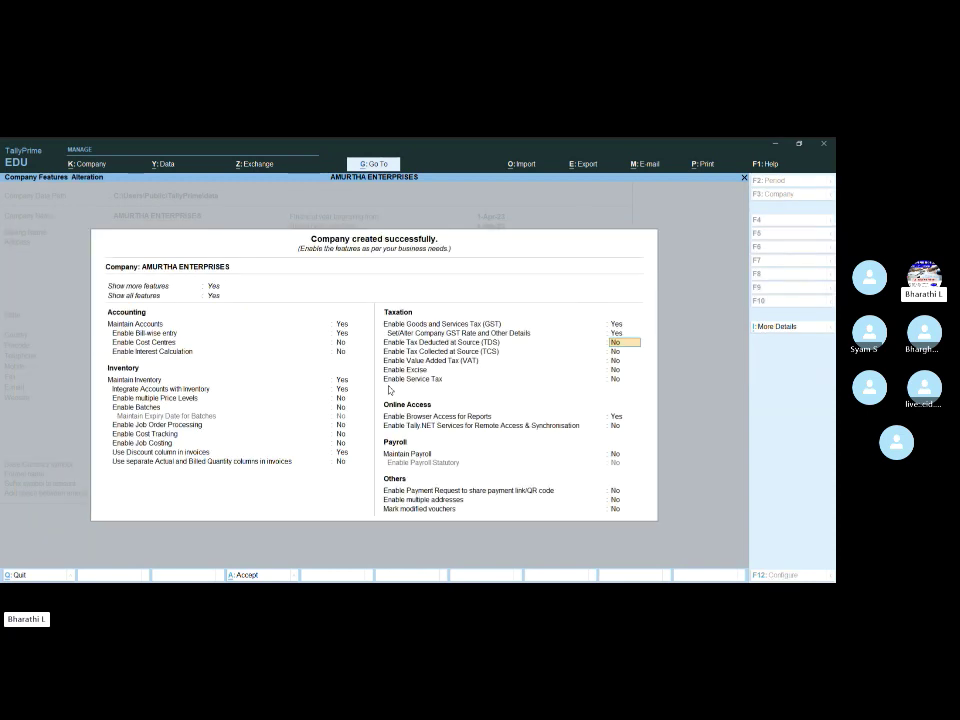
Accept the unchanged company features to create AMURTHA ENTERPRISES, then switch to the 'GST Examples in Tally prime 3.0' document
key(Return)
key(Return)
key(Return)
key(Return)
key(Return)
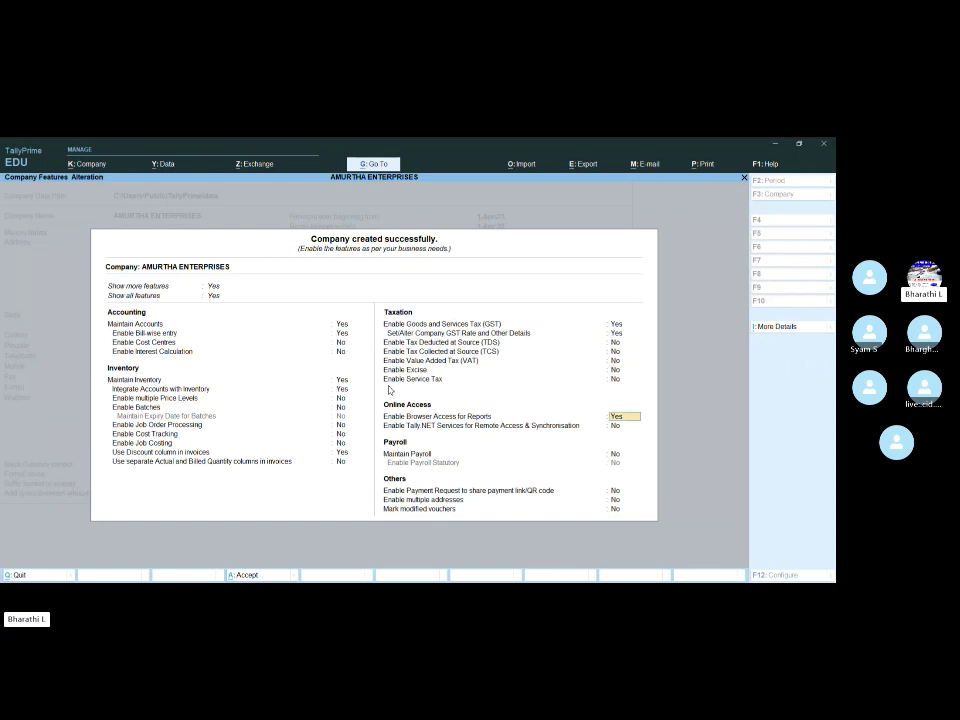
key(Return)
key(Return)
key(Return)
key(Return)
key(Return)
key(Return)
key(Return)
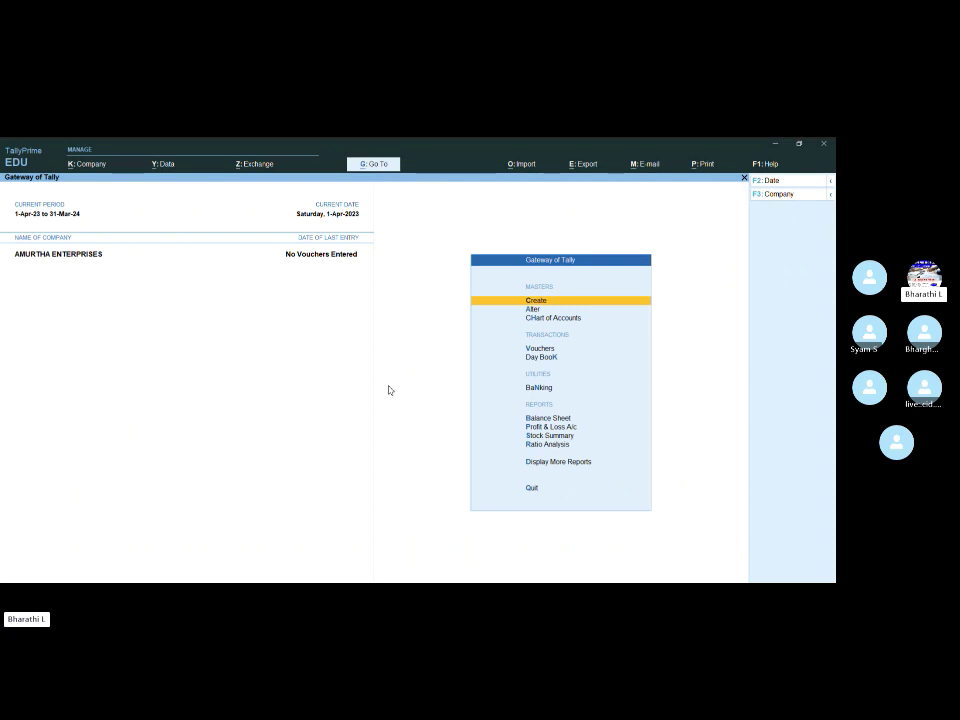
key(alt+Tab)
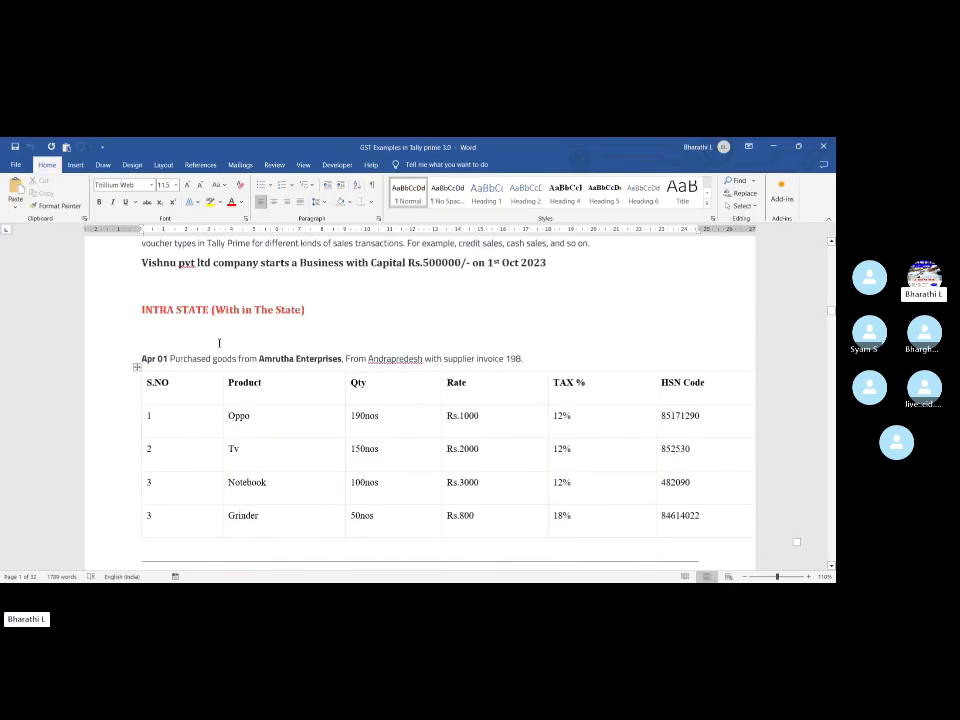
Scroll through the Word document to read the Apr 01 purchase table of Oppo, Tv, Notebook and Grinder
scroll(270, 268, down, 2)
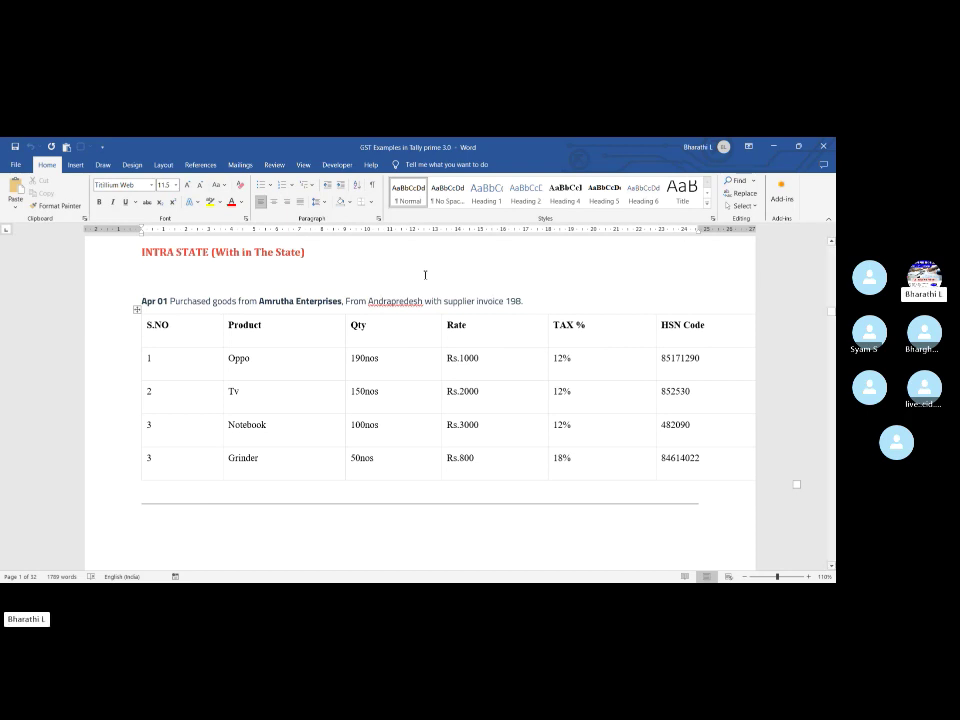
scroll(153, 388, down, 1)
scroll(153, 388, down, 7)
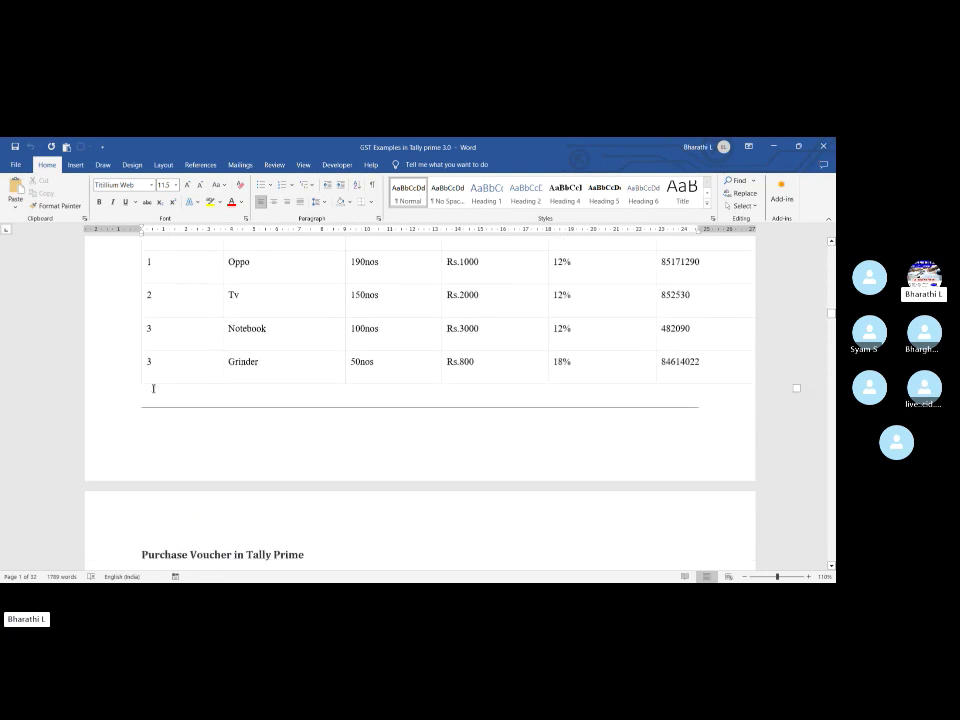
scroll(152, 388, up, 6)
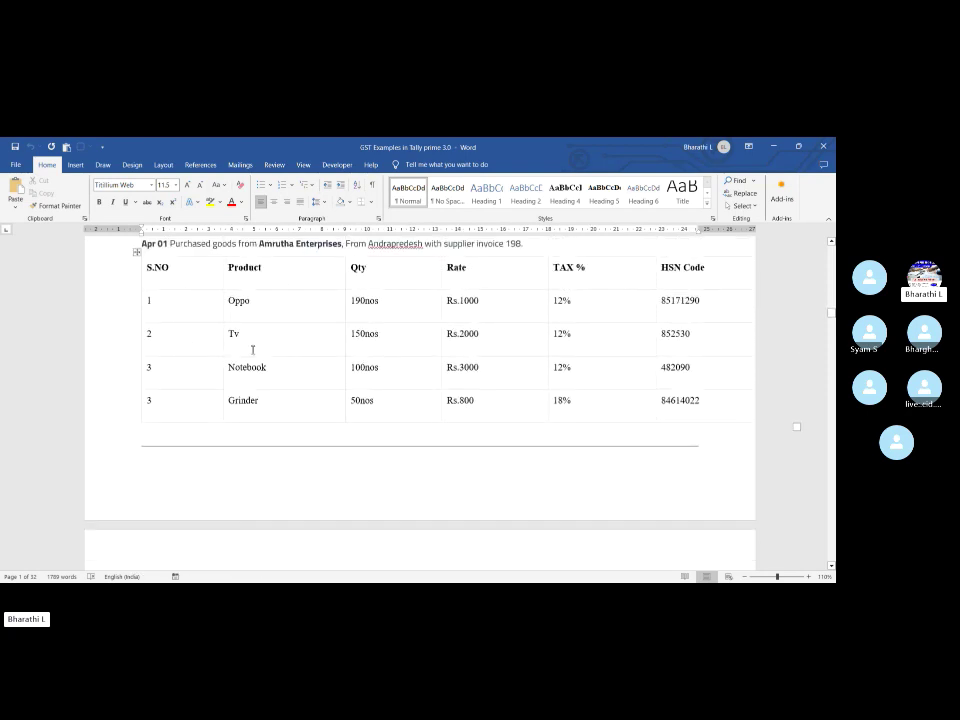
scroll(253, 349, up, 1)
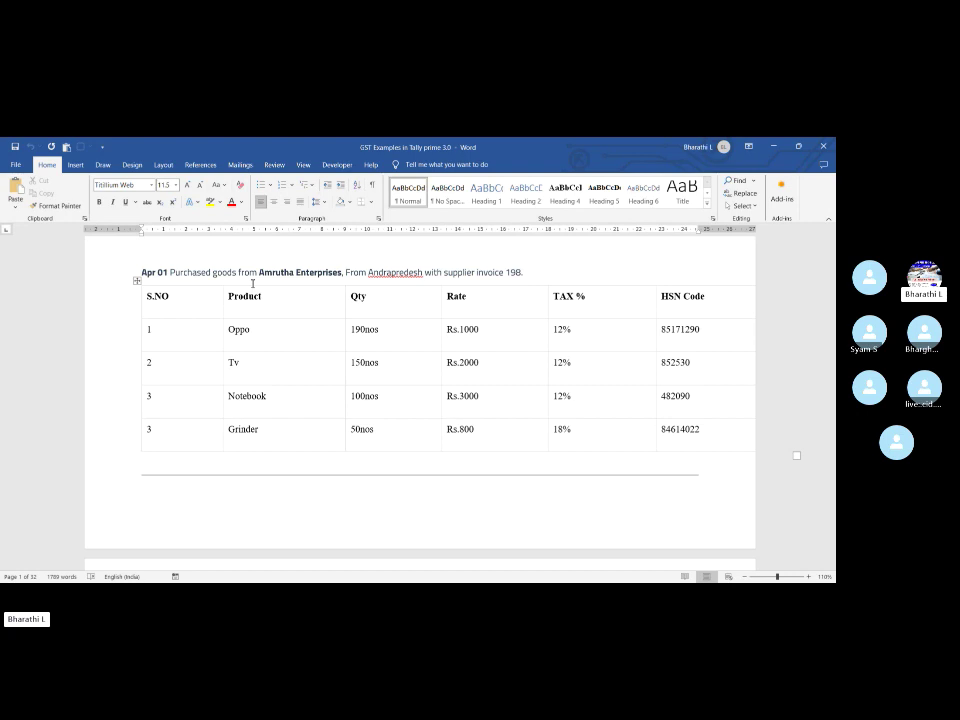
scroll(252, 283, down, 10)
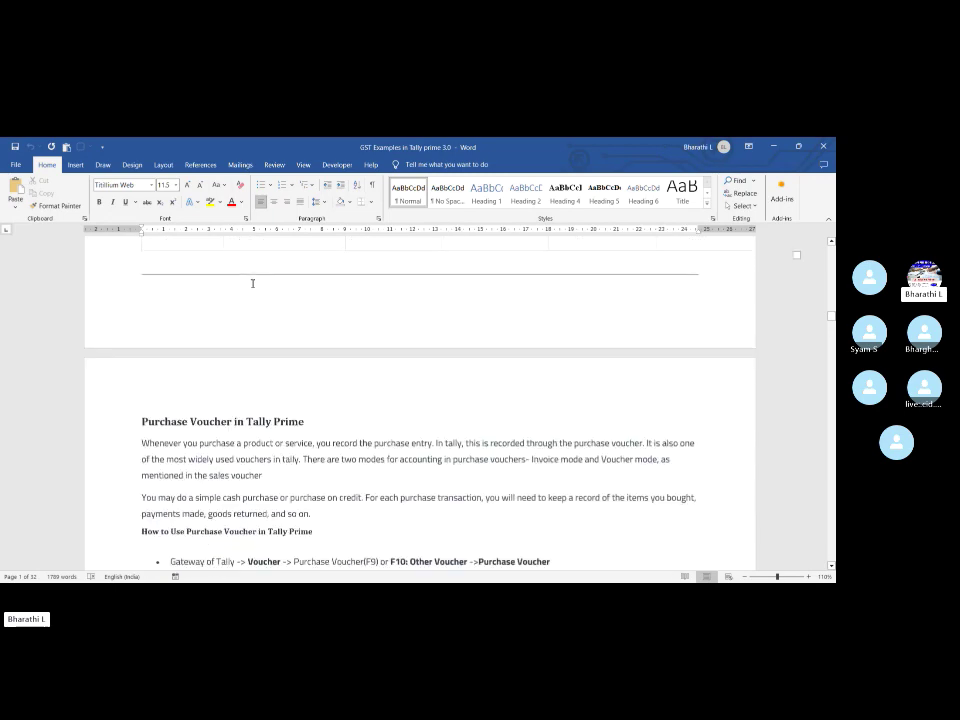
scroll(252, 283, down, 8)
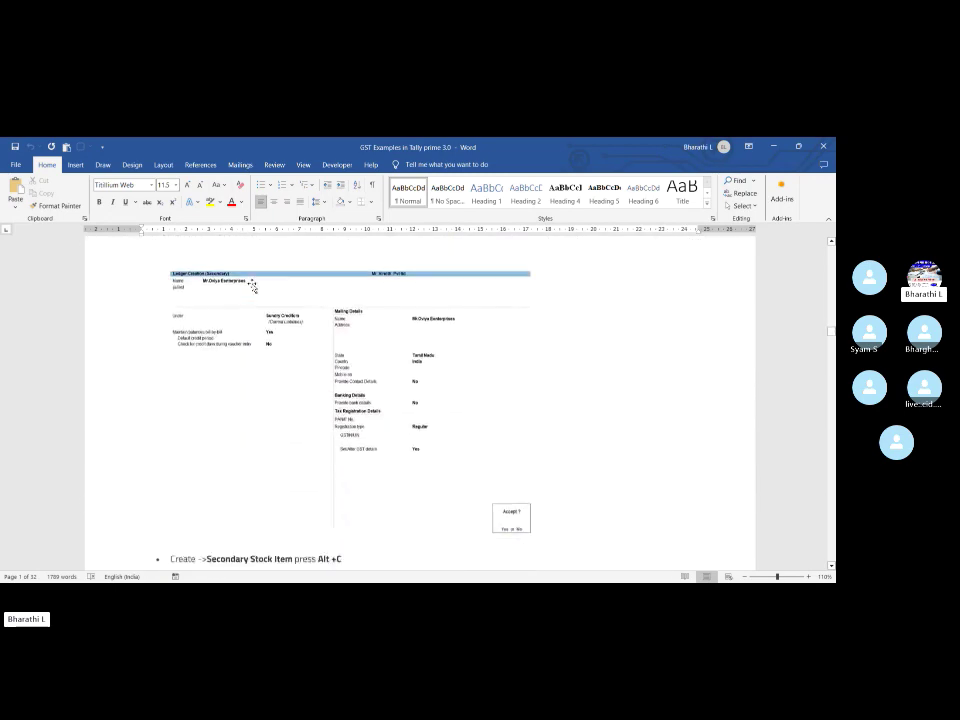
scroll(252, 283, up, 5)
scroll(252, 283, up, 12)
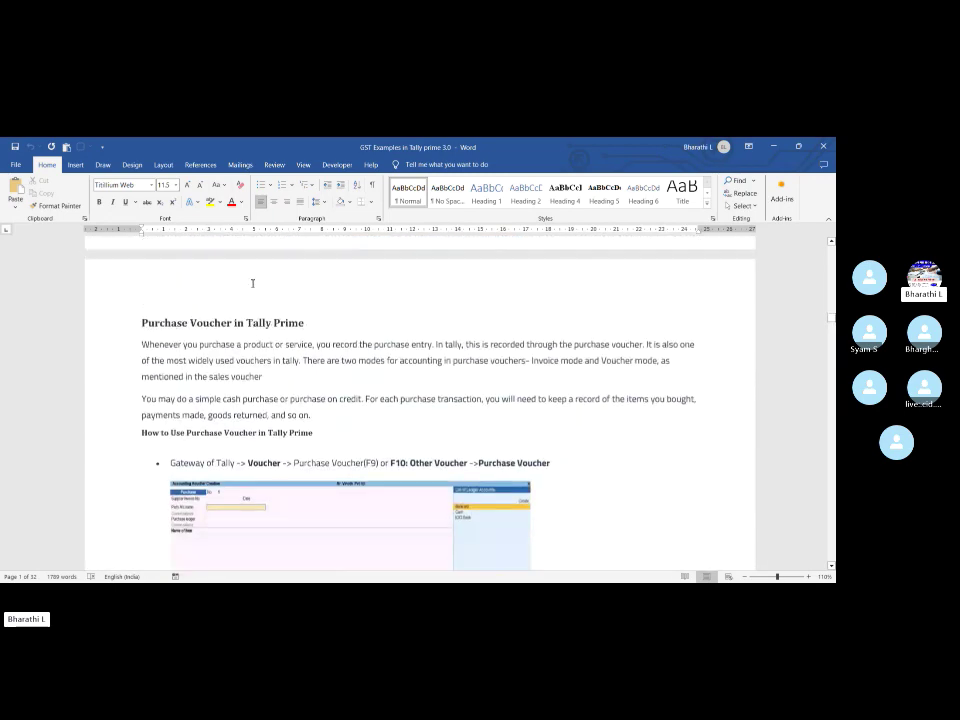
scroll(252, 283, up, 1)
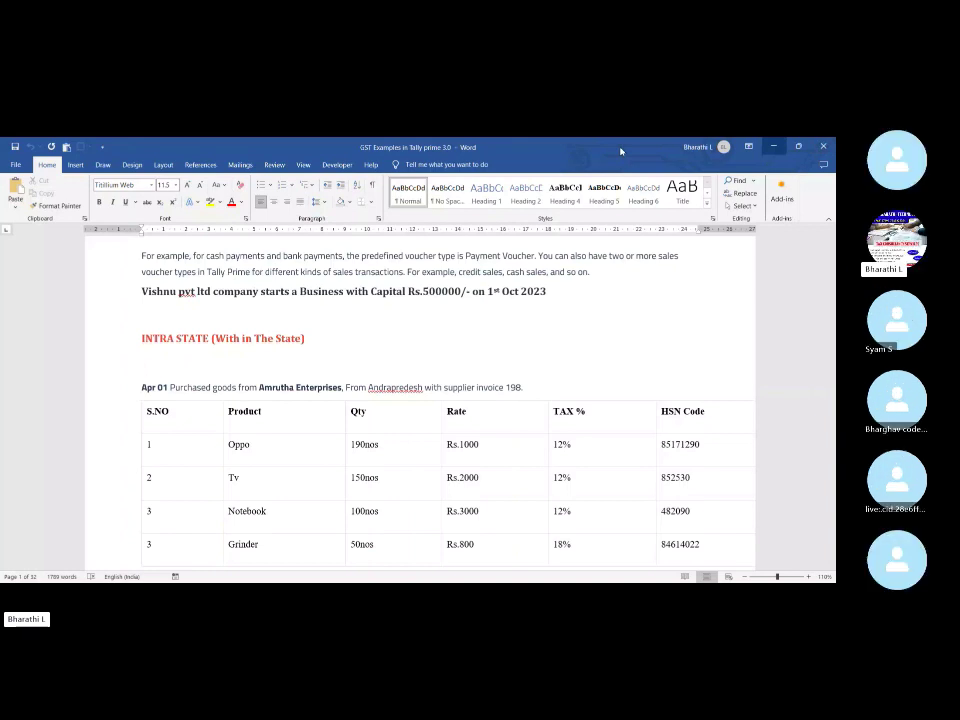
scroll(337, 336, down, 2)
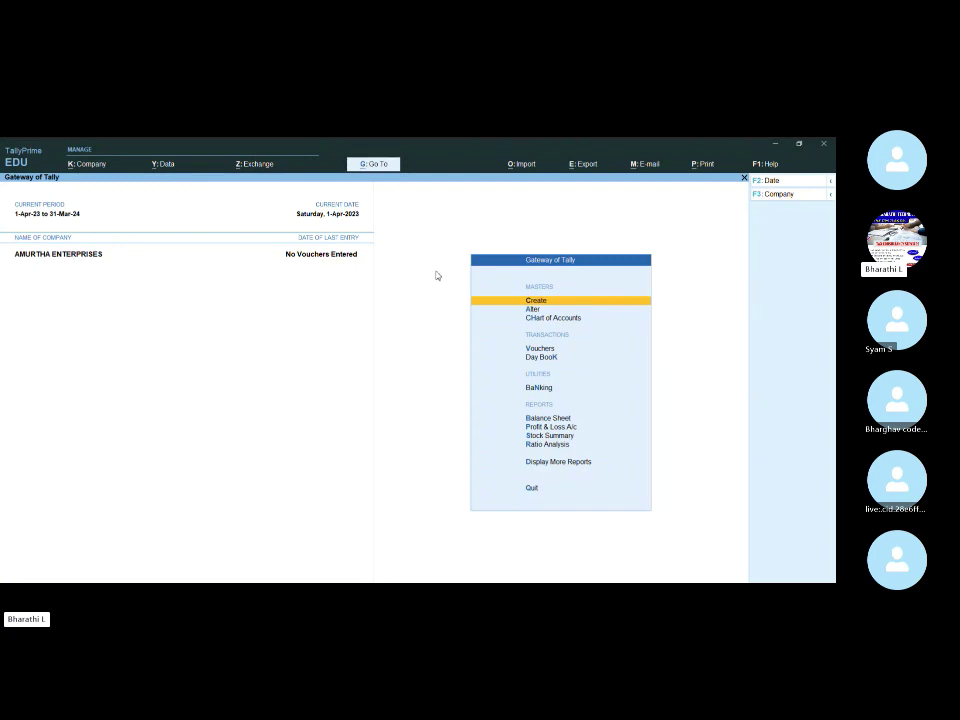
Create a new ledger named Purchase A/c under the Purchase Accounts group
click(475, 301)
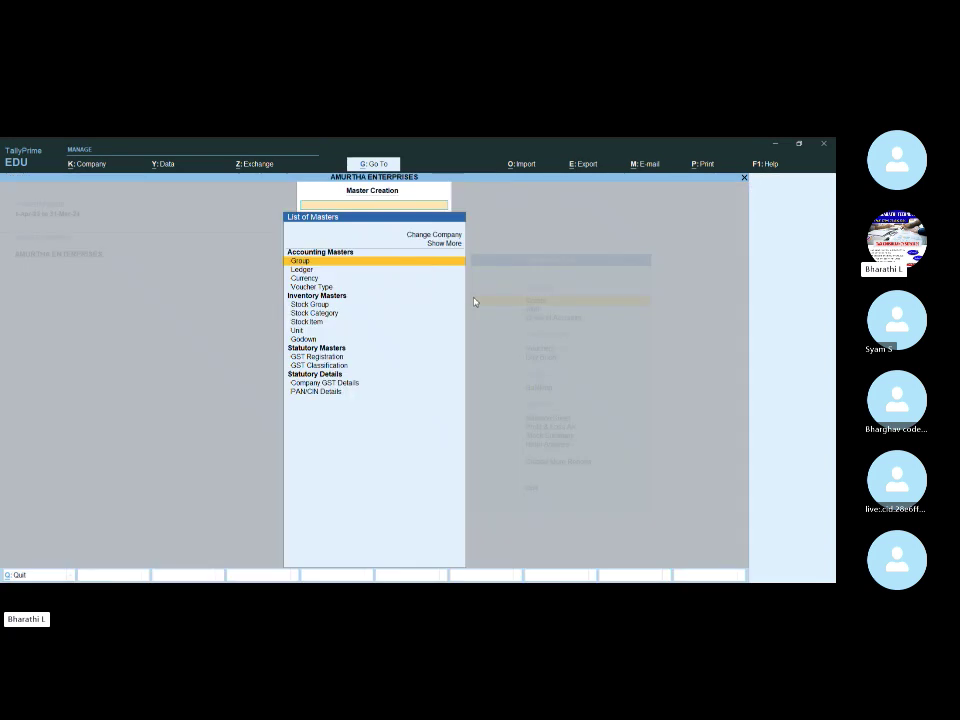
key(Down)
key(Return)
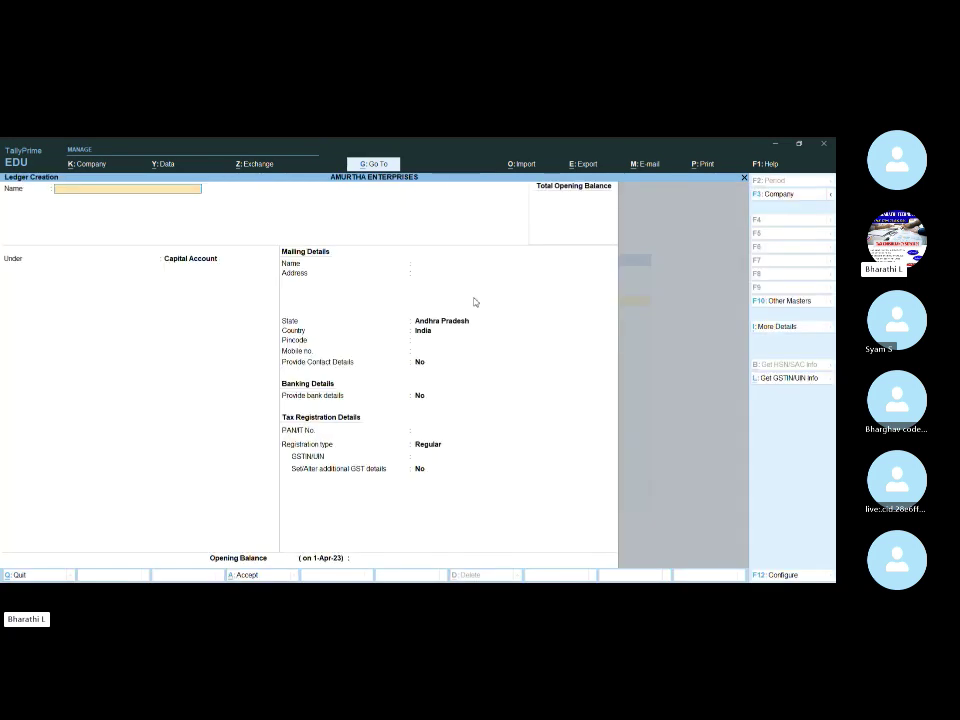
text(Purchase a/c)
key(Return)
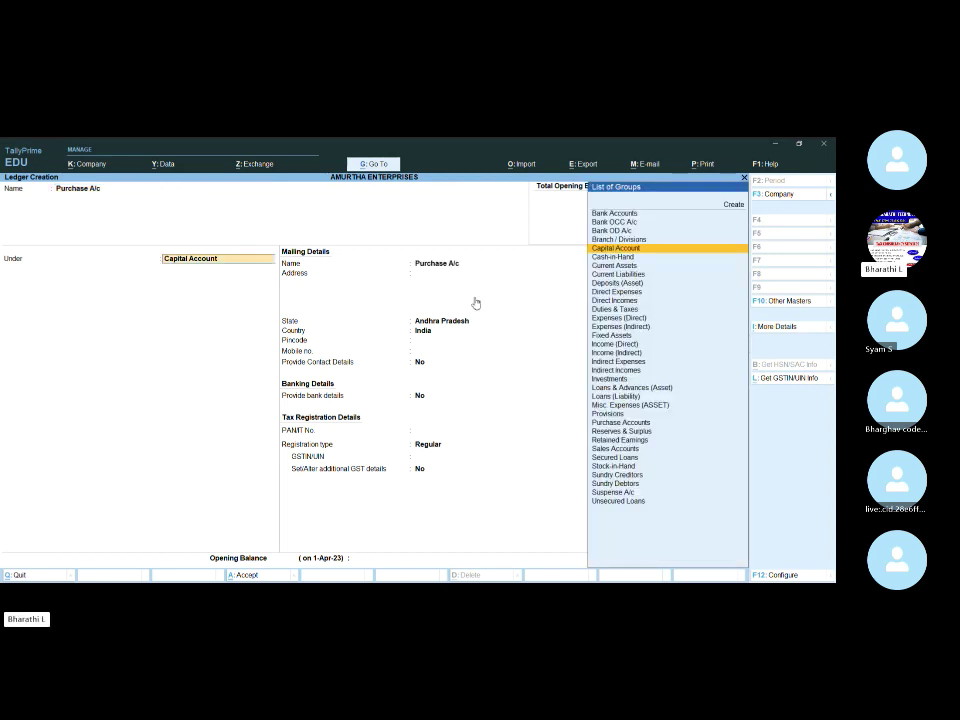
text(Pu)
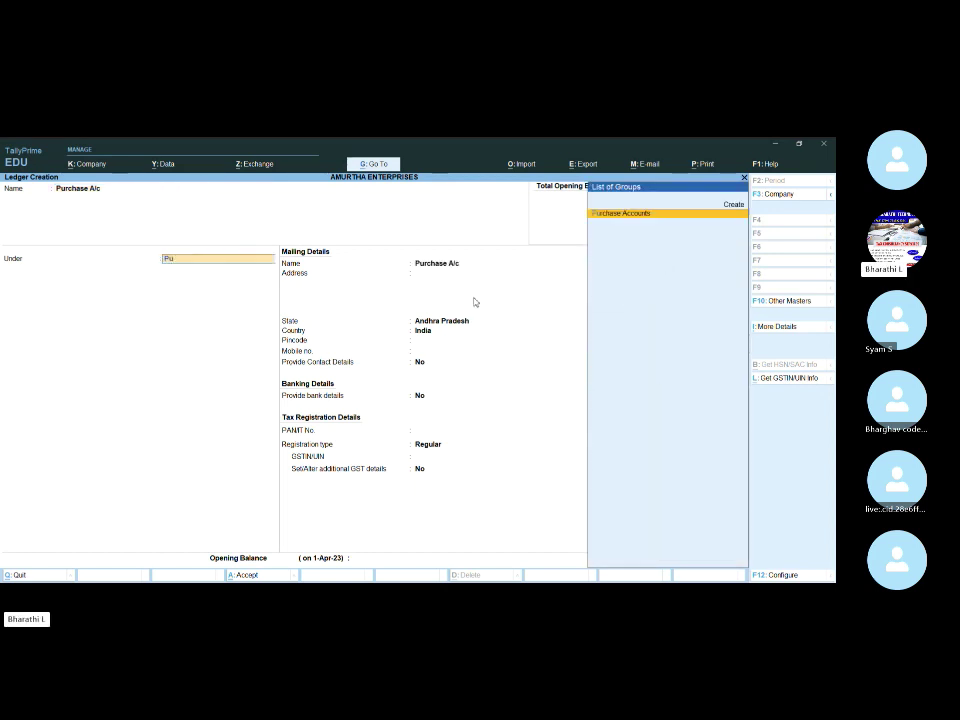
key(Return)
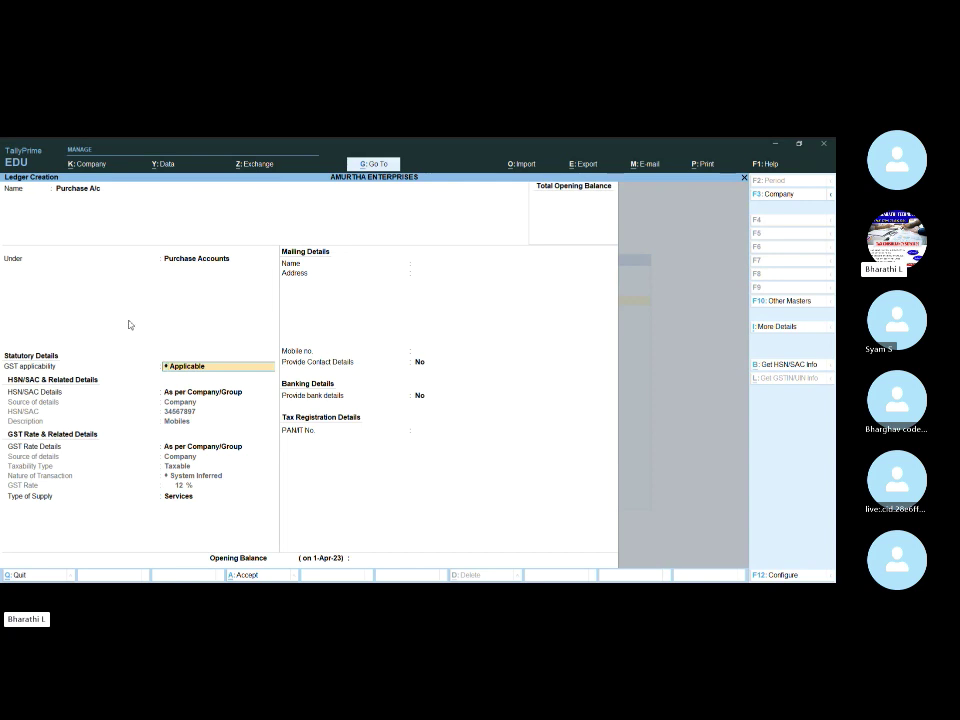
Save Purchase A/c with company GST details and Goods supply, then name the next ledger Amrutha Enterprizes
key(Return)
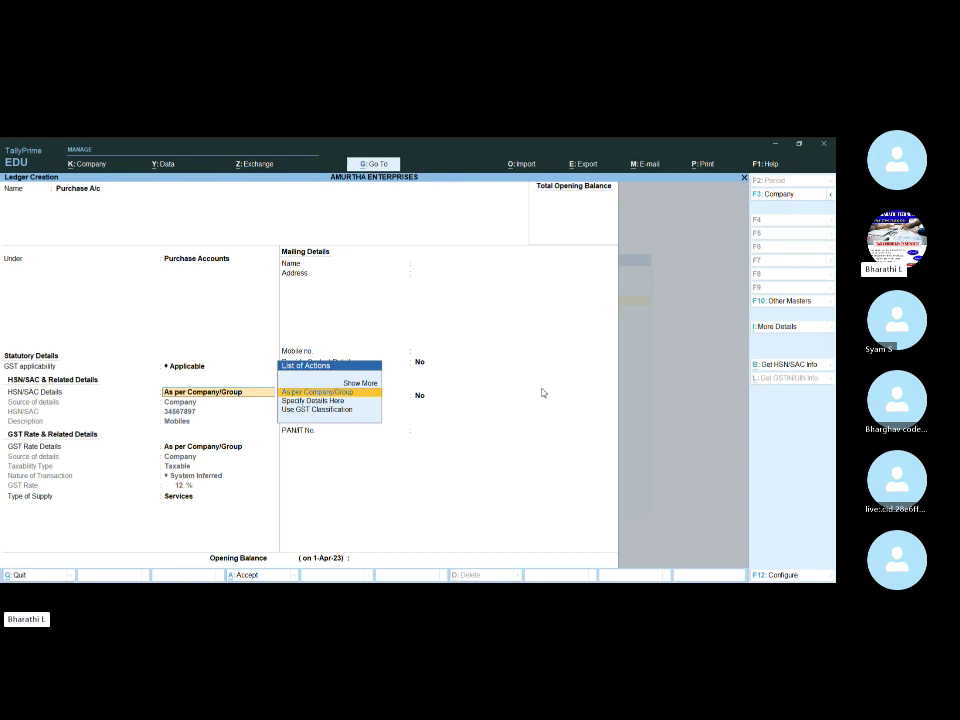
key(Return)
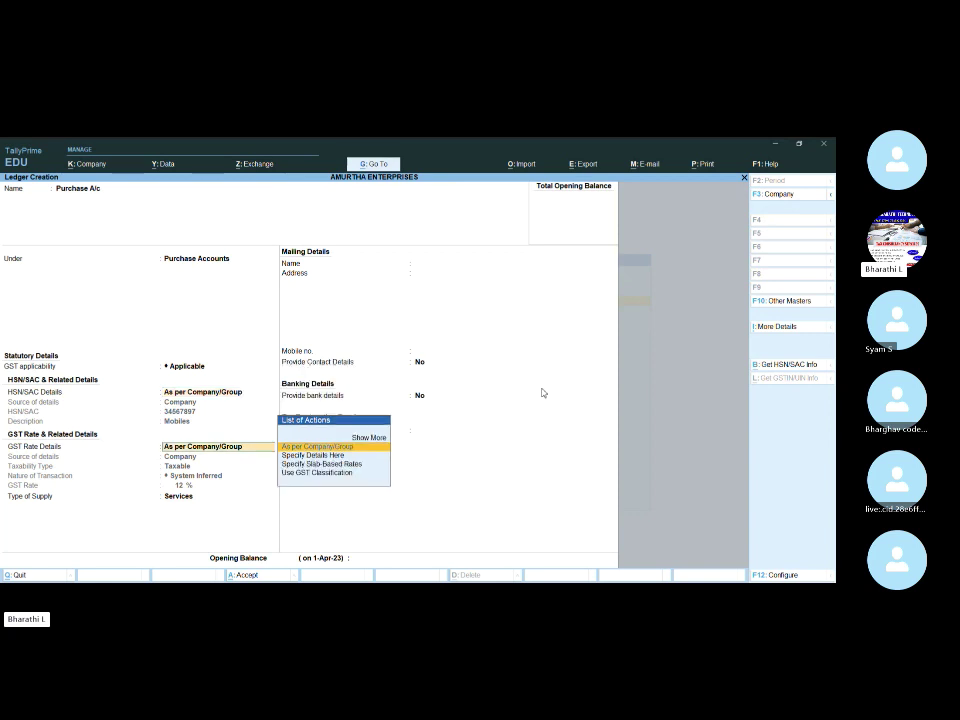
key(Return)
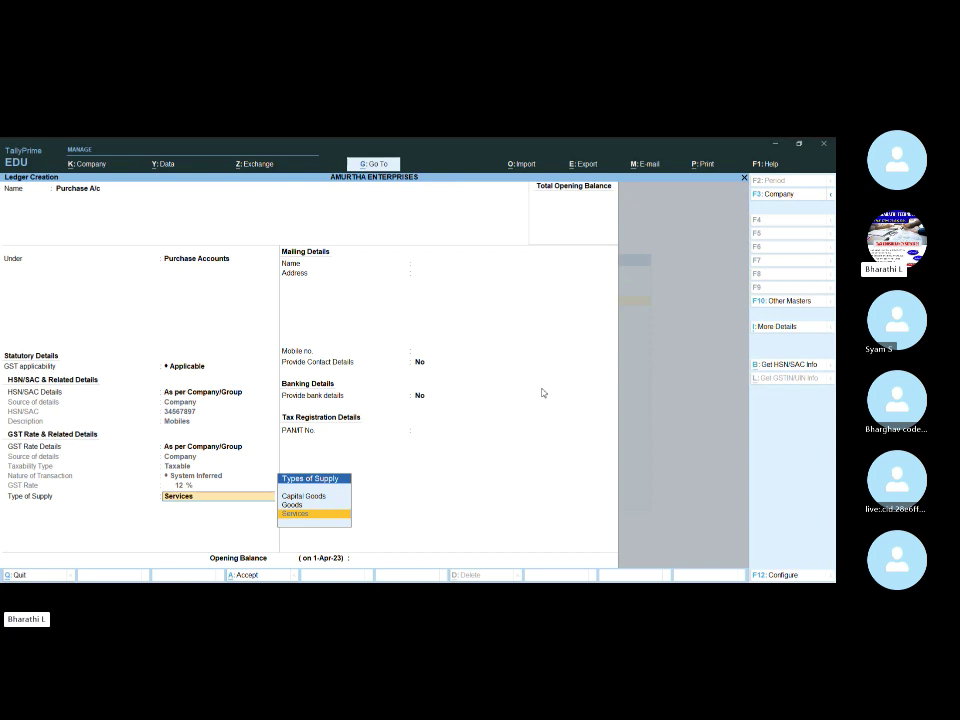
key(Up)
key(Return)
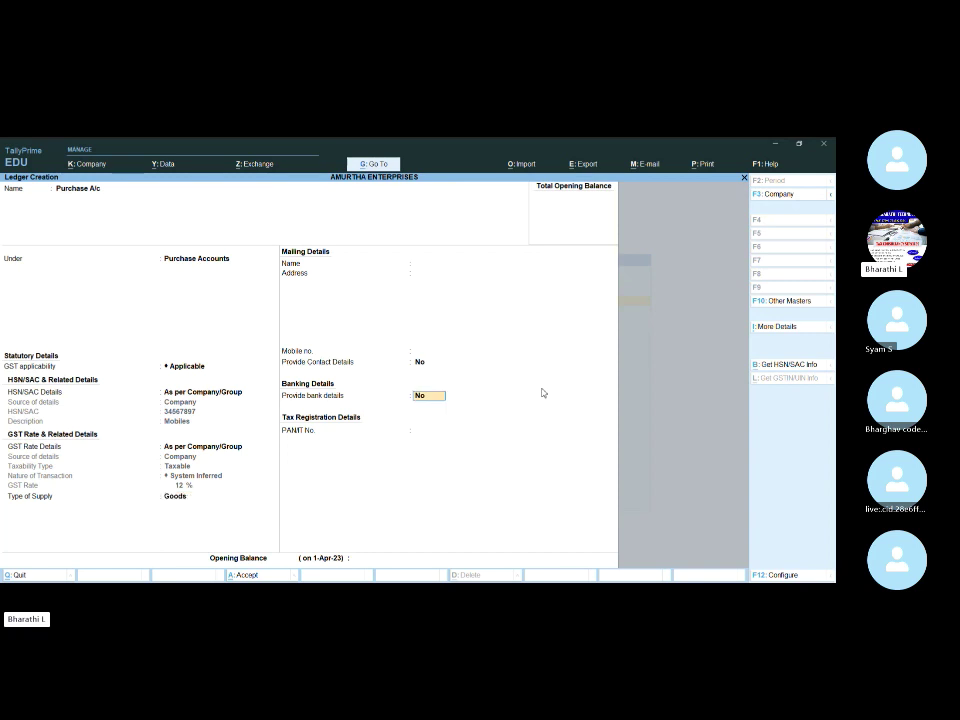
key(Return)
key(Return)
key(Return)
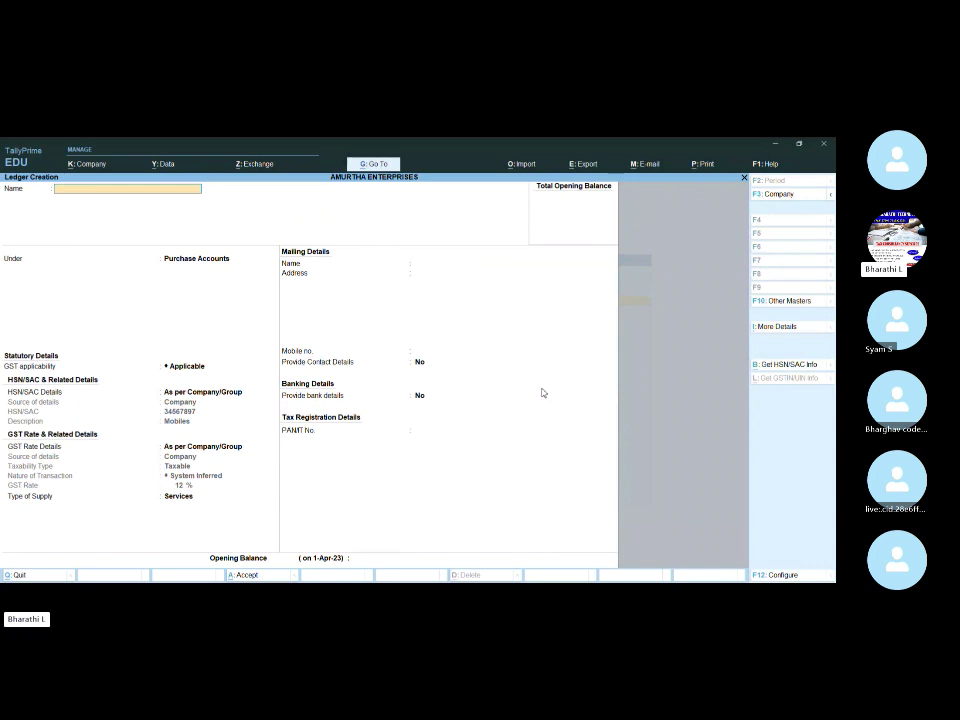
text(Amrutha Enterprizes)
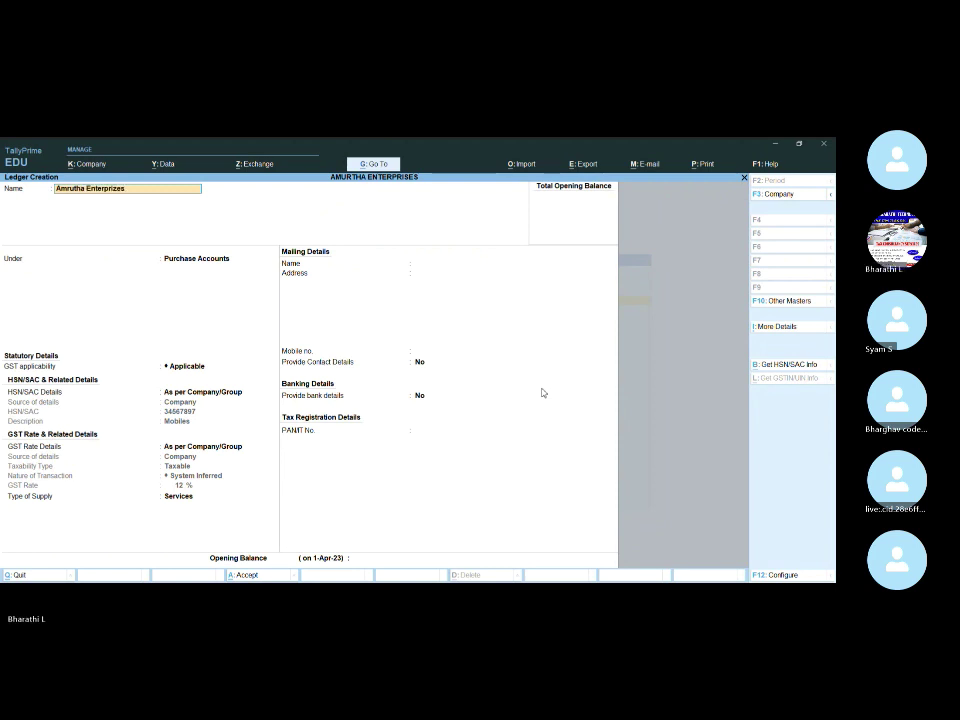
Place the Amrutha Enterprizes ledger under Sundry Creditors
key(Return)
text(S)
key(Down)
key(Down)
key(Down)
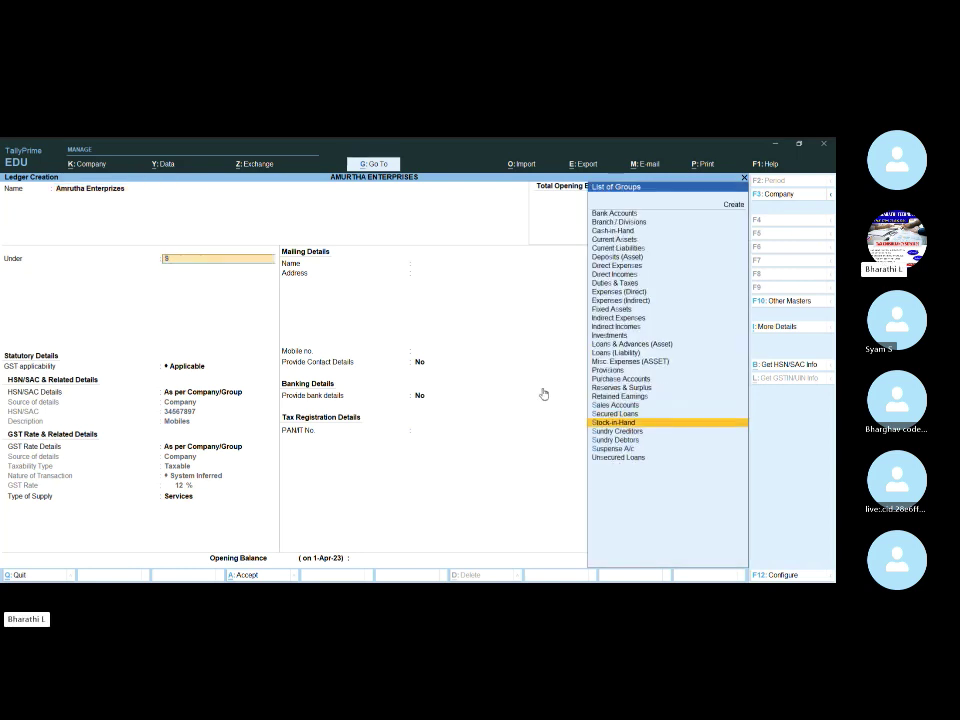
key(Return)
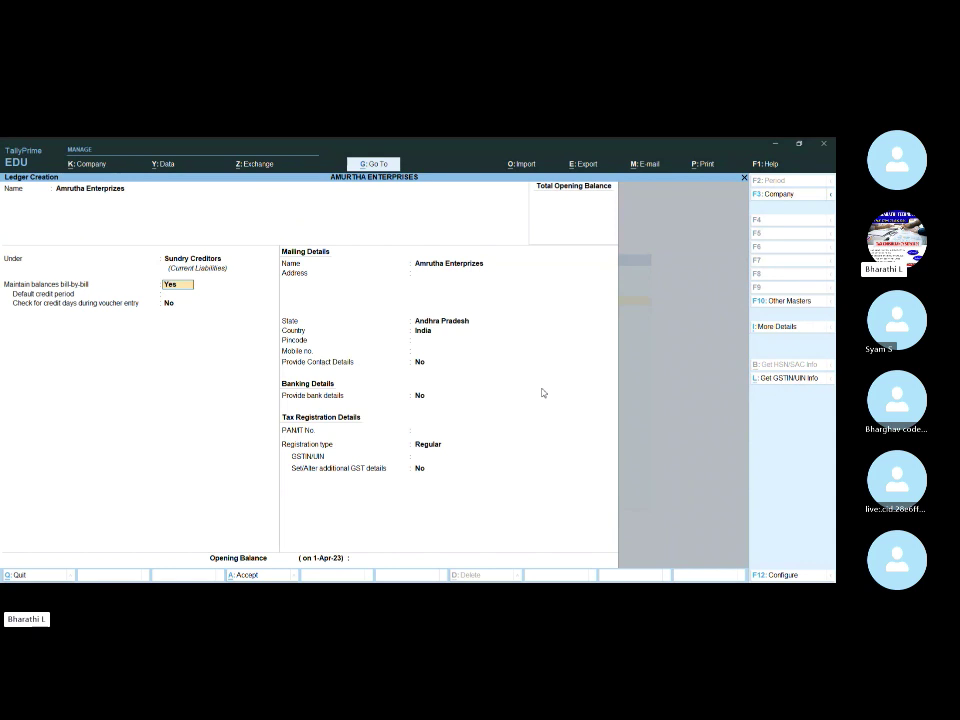
key(Return)
key(Return)
key(Return)
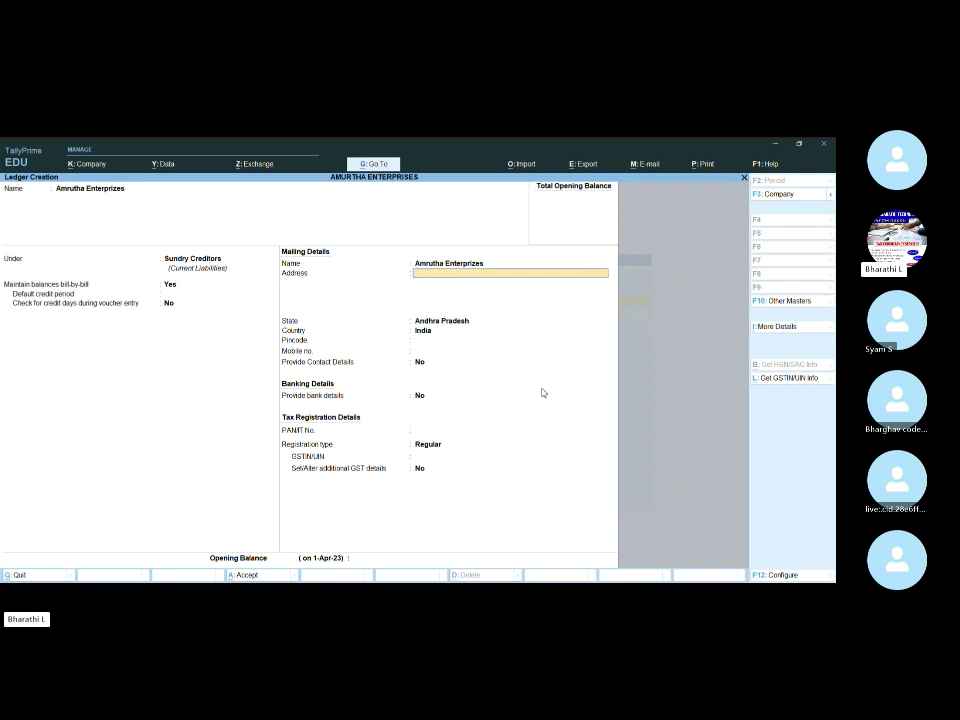
text(Balaji Colony)
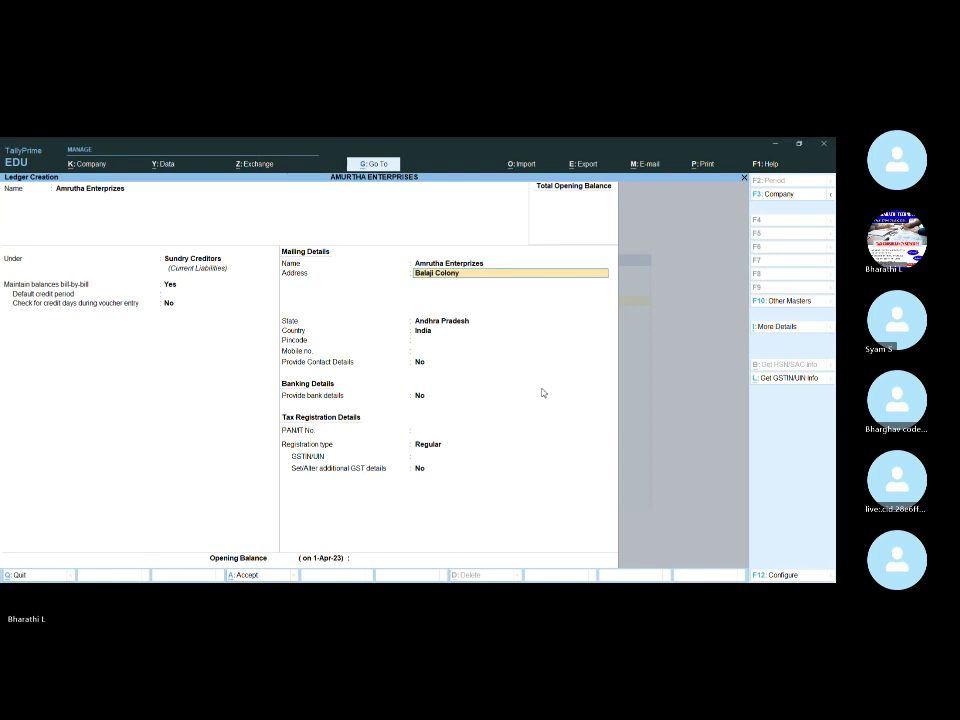
key(Return)
text(Tirupat)
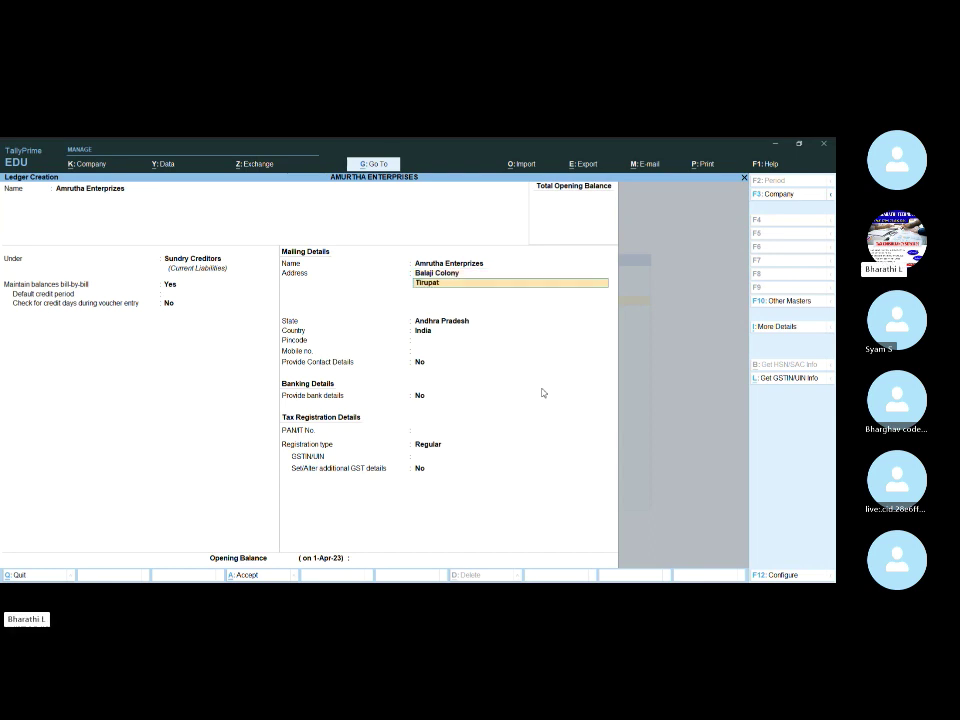
text(i)
key(Return)
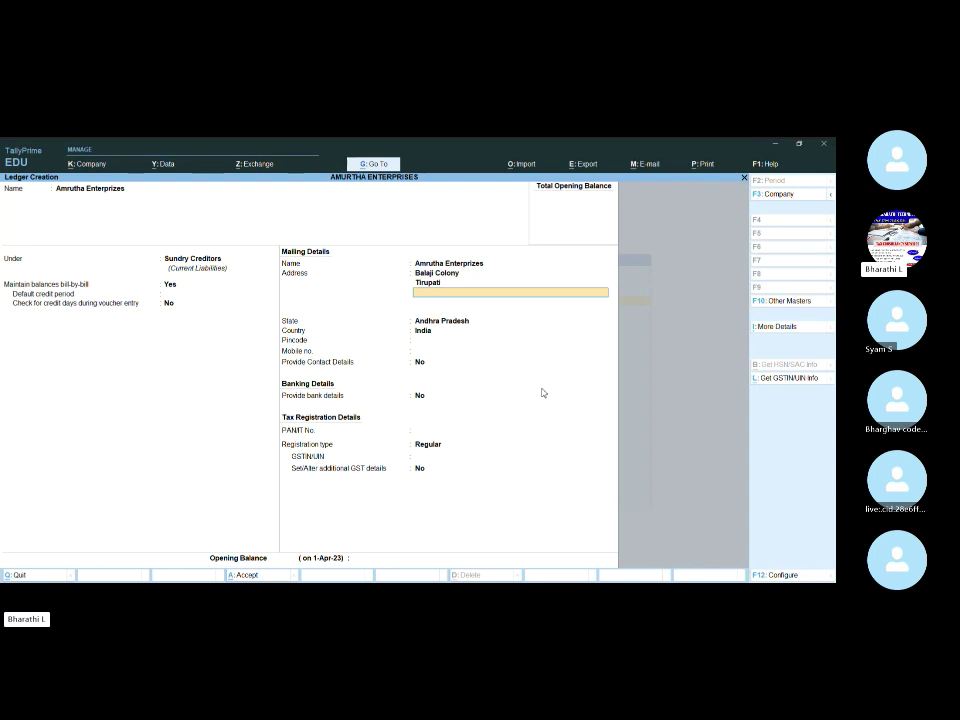
key(Return)
key(Return)
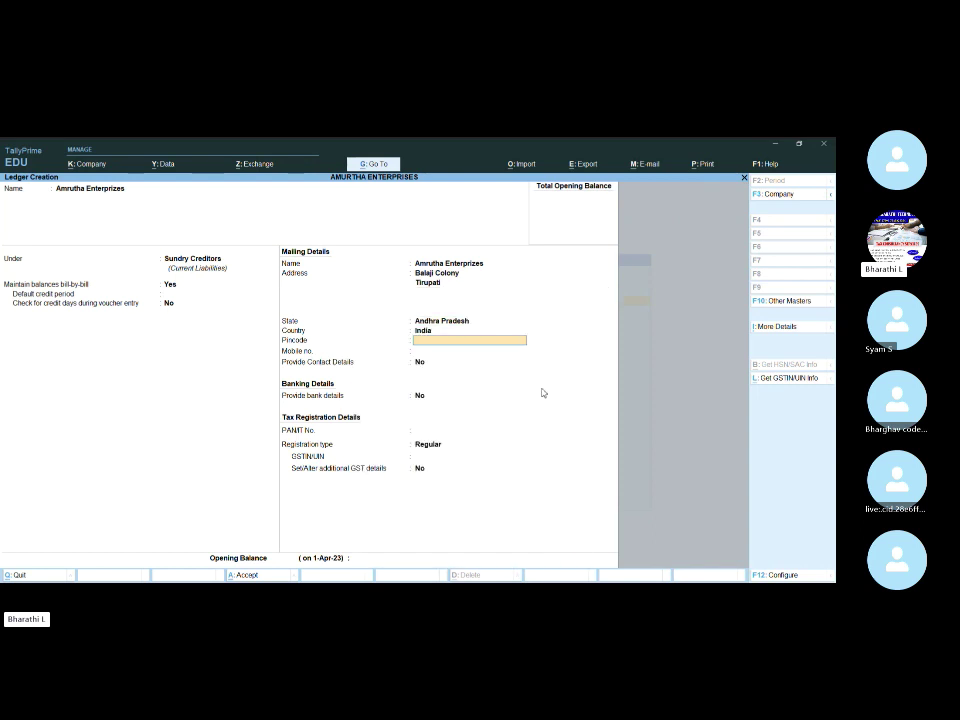
text(517507)
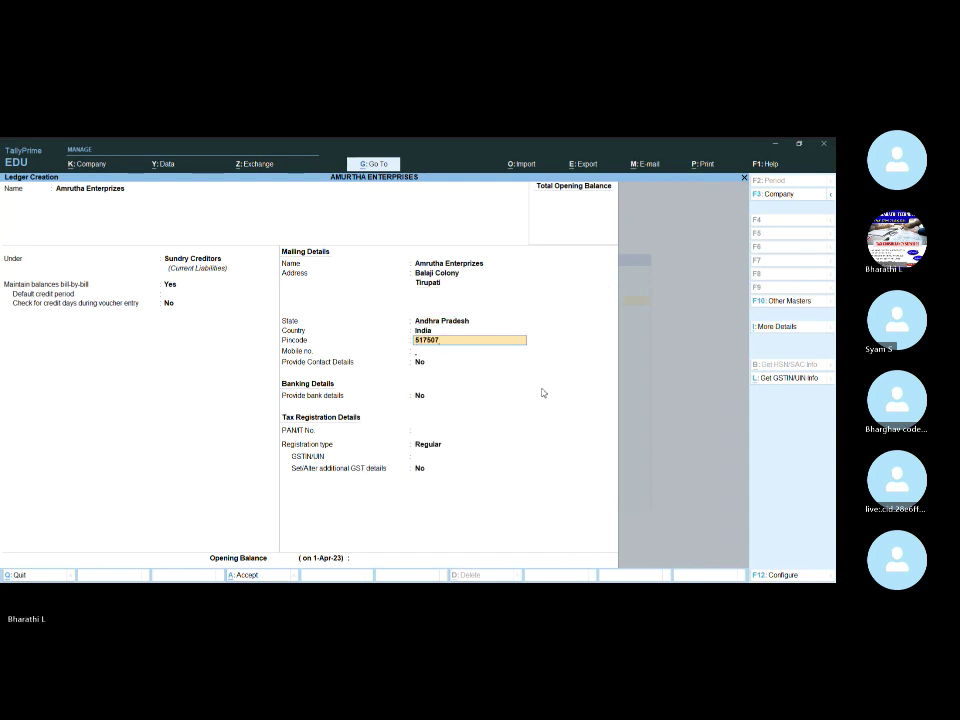
key(Return)
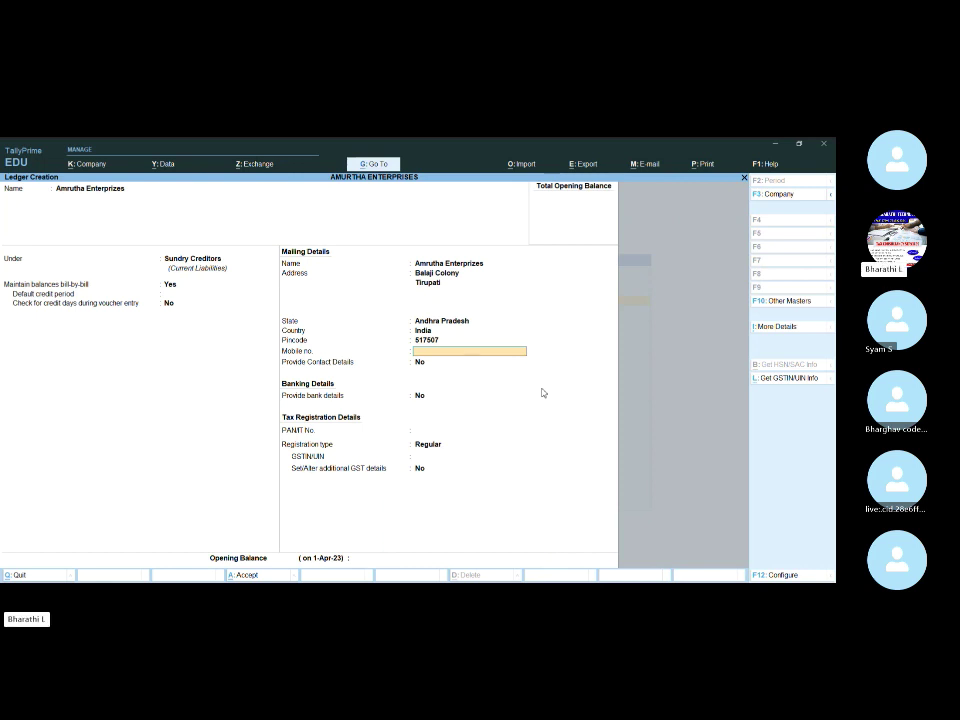
key(Return)
key(Return)
key(Return)
key(Return)
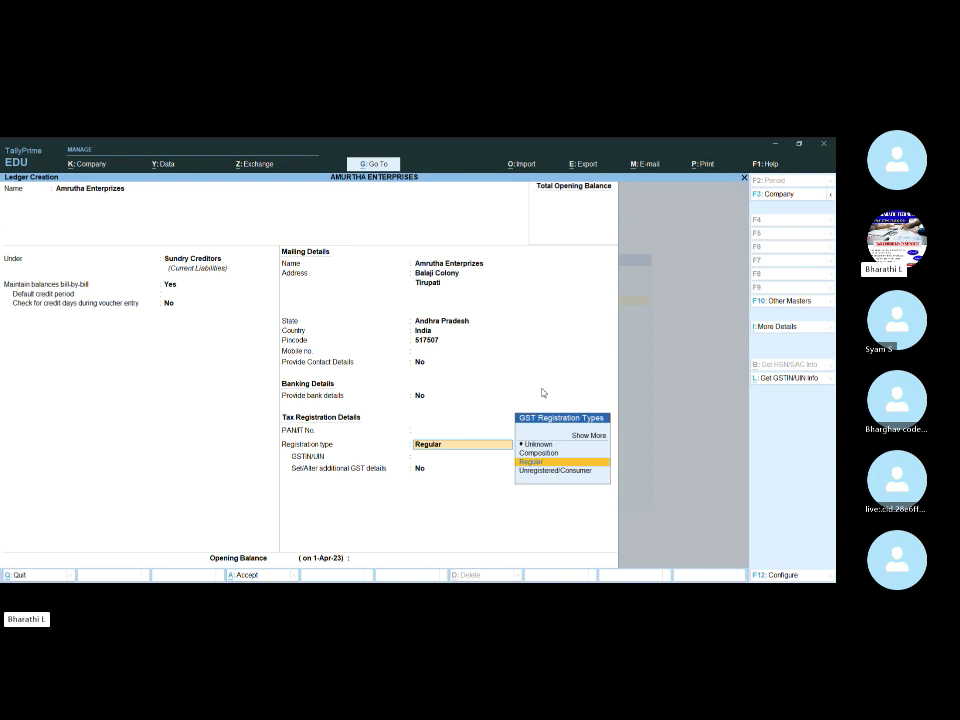
Keep Regular registration, paste the supplier's GSTIN, and save the Amrutha Enterprises ledger
key(Return)
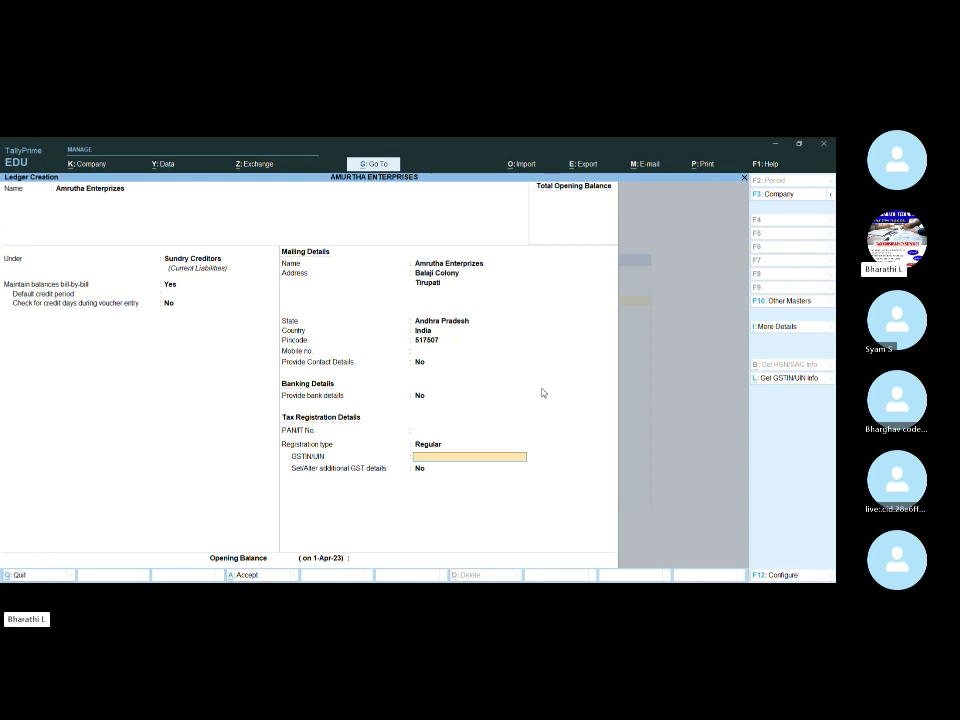
key(ctrl+alt+v)
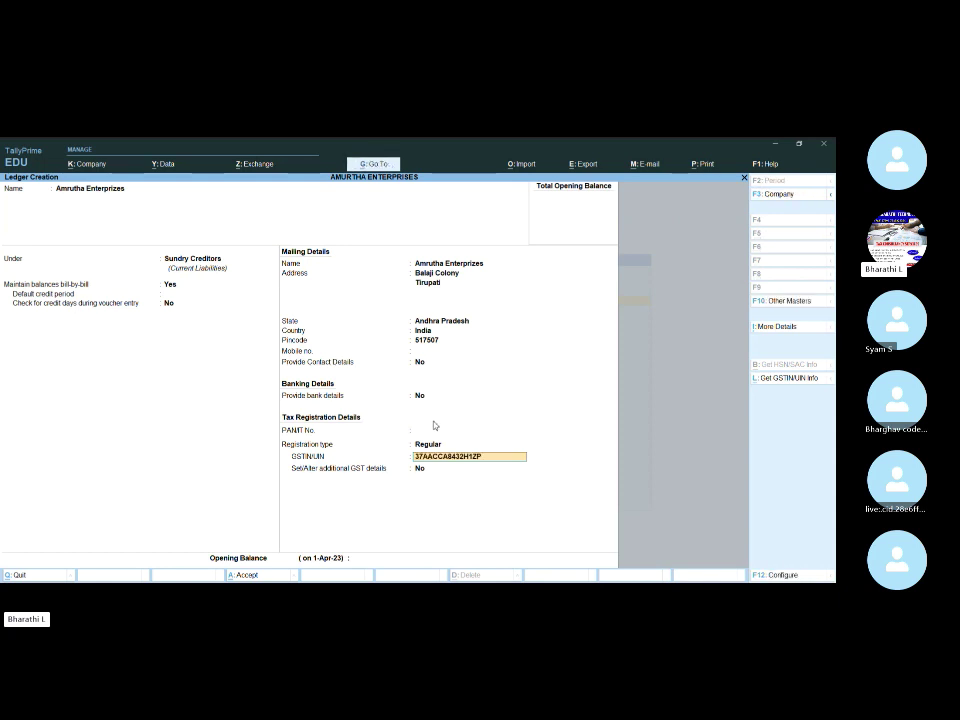
key(Return)
key(Return)
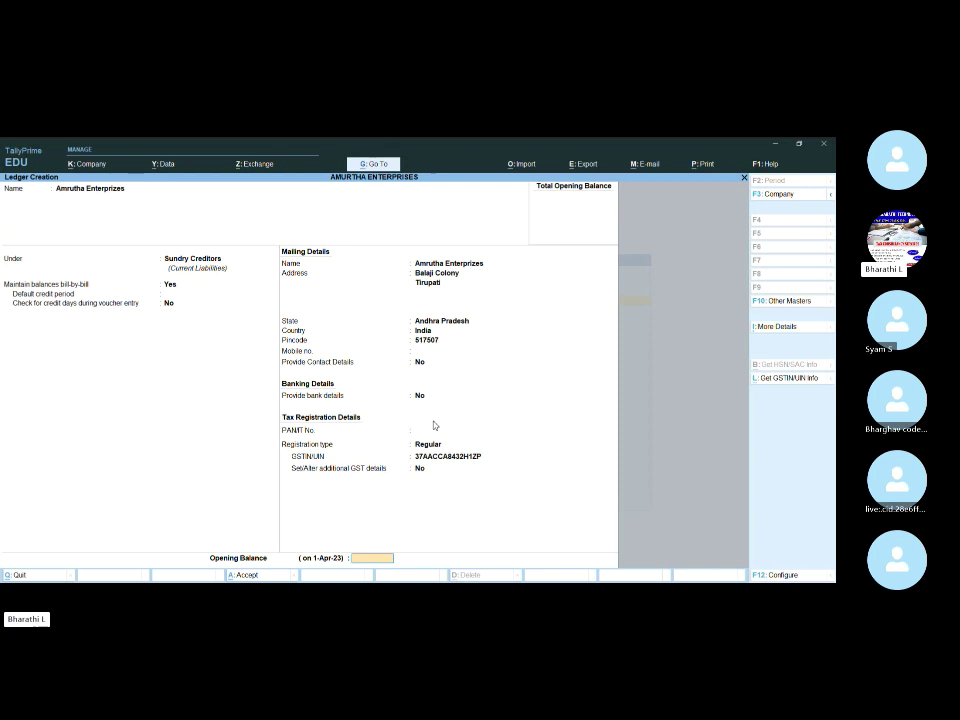
key(Return)
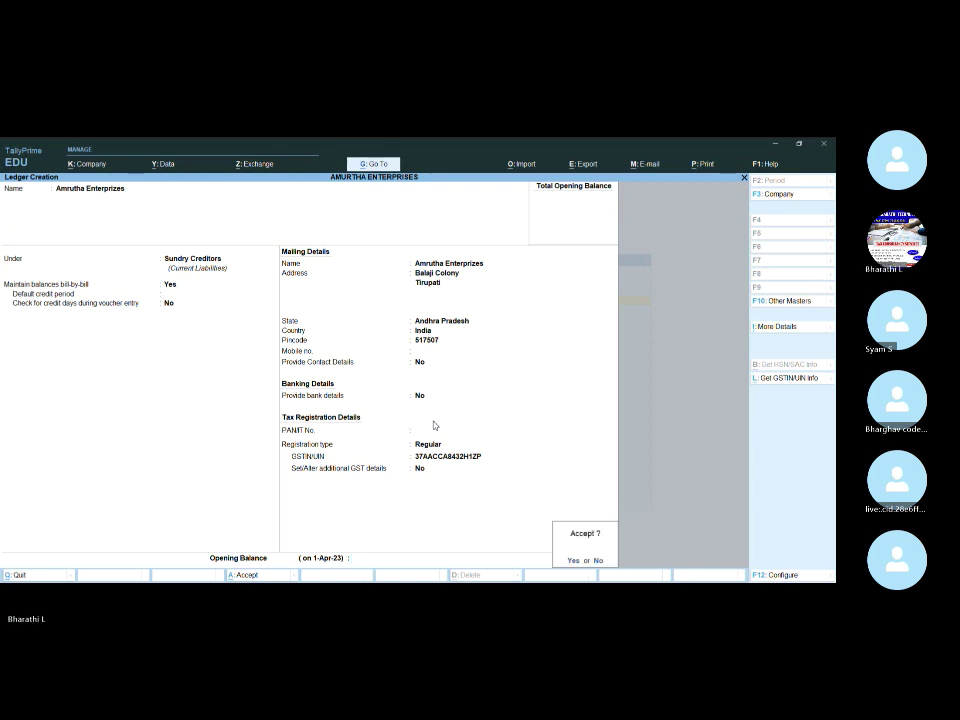
key(Return)
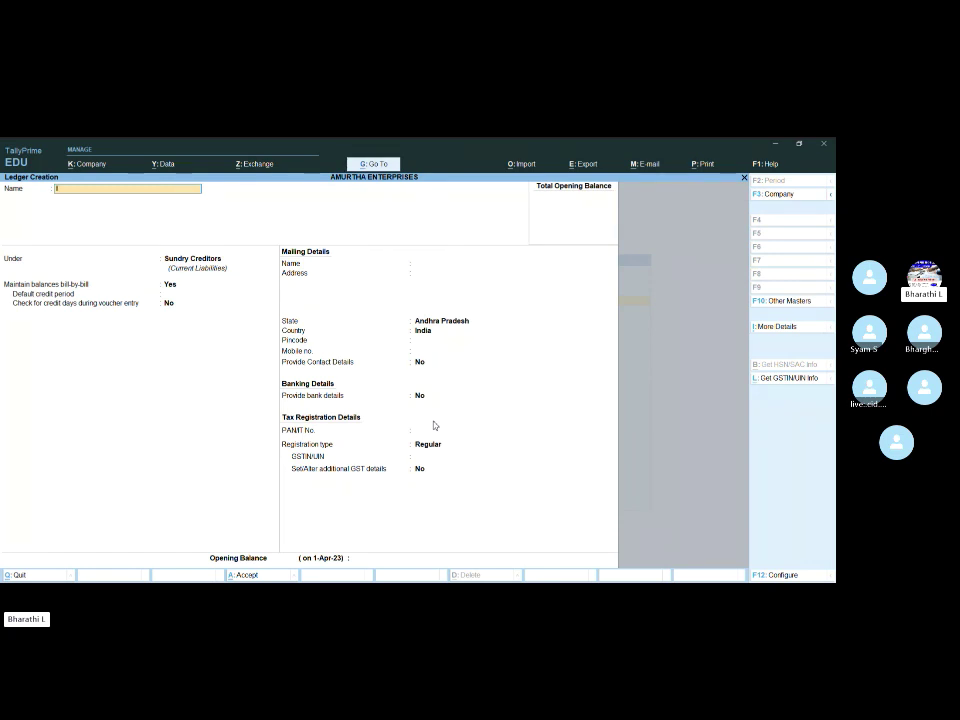
Name a new ledger Input SGST and place it under Duties & Taxes
text(nput SGT)
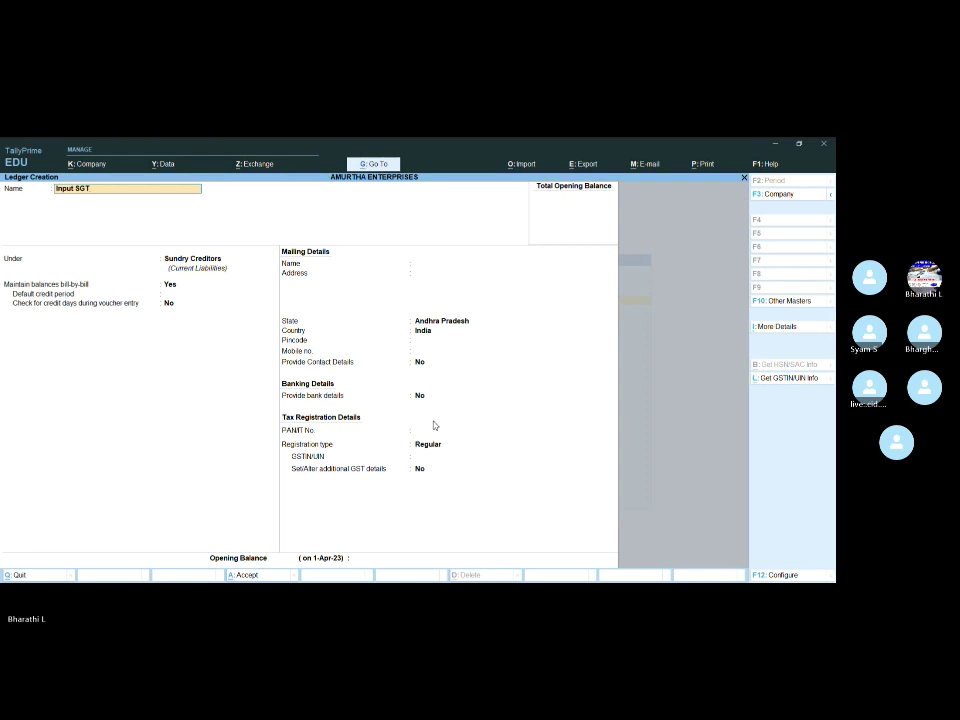
key(BackSpace)
text(ST)
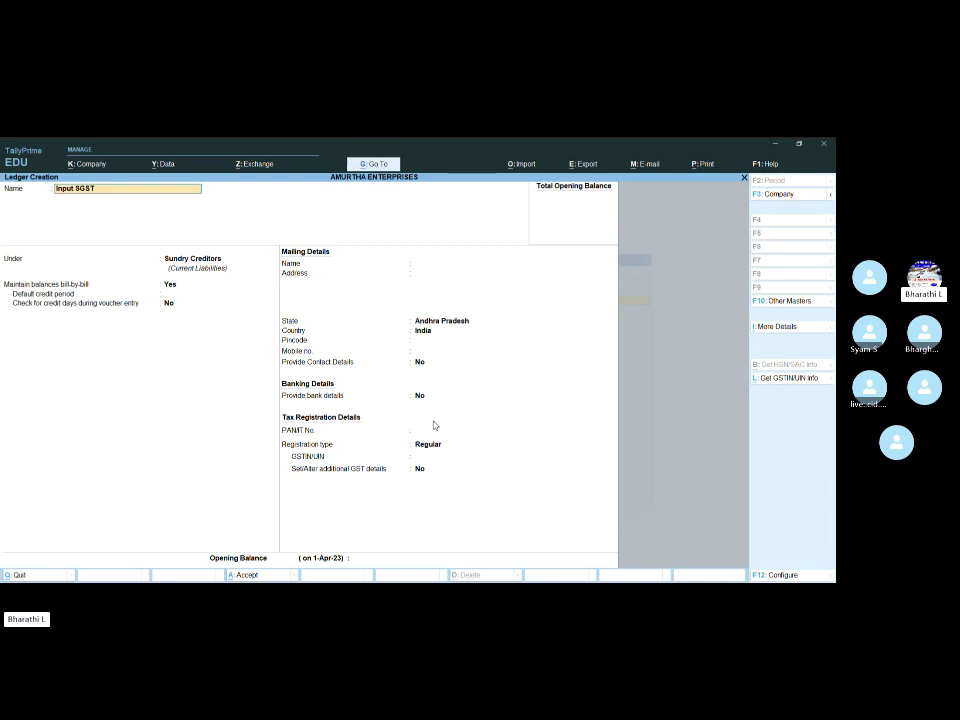
key(Return)
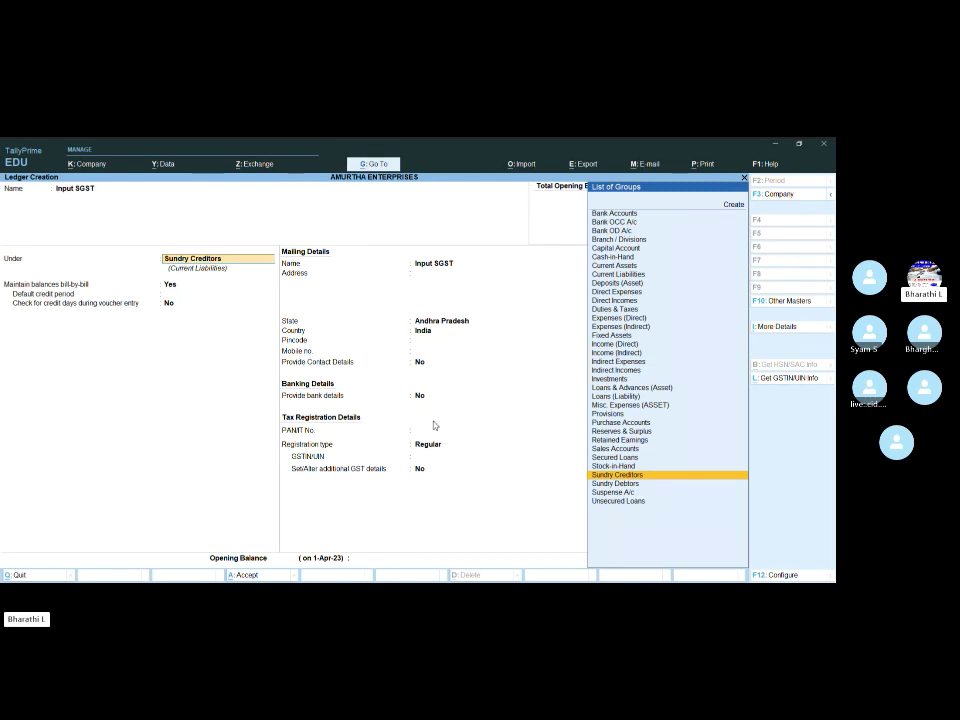
text(Du)
key(Return)
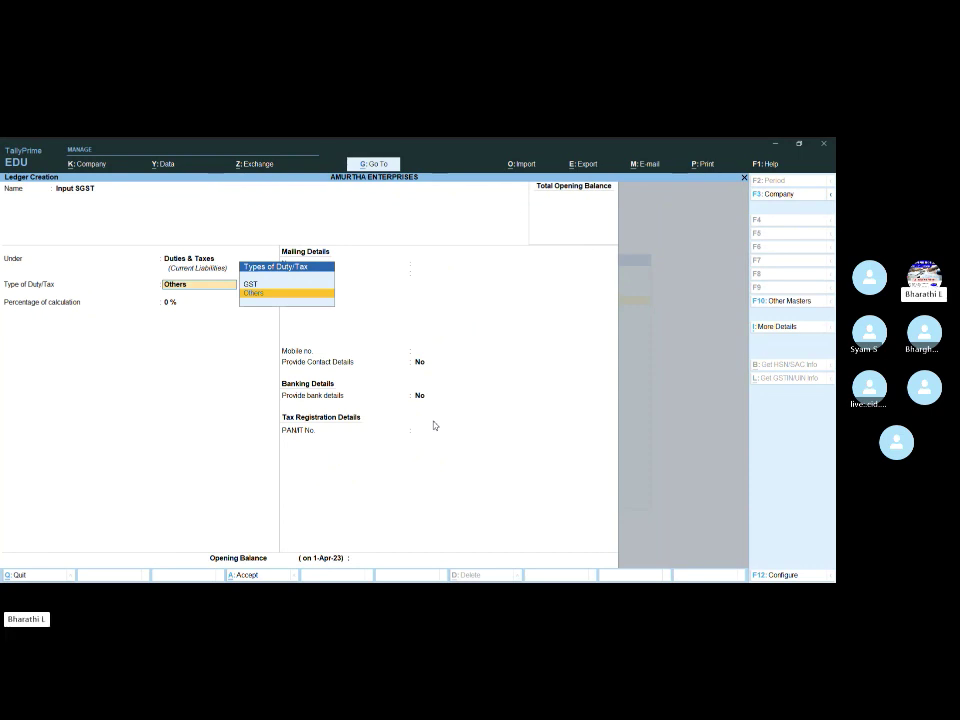
Set duty type GST, tax type SGST/UTGST, 0%, Normal Rounding with limit 1
key(Up)
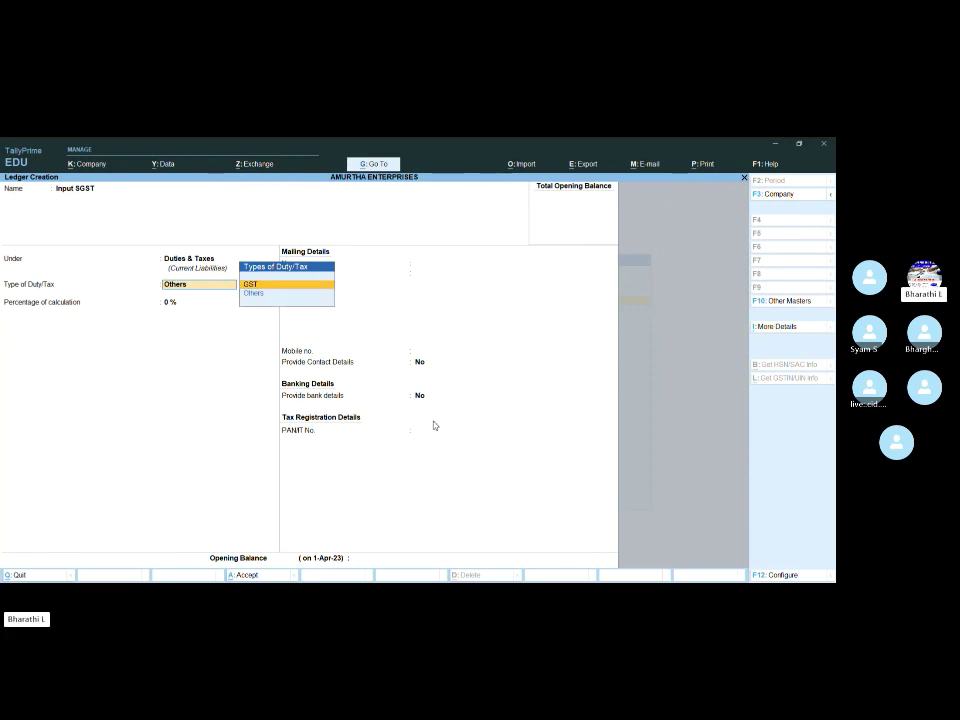
key(Return)
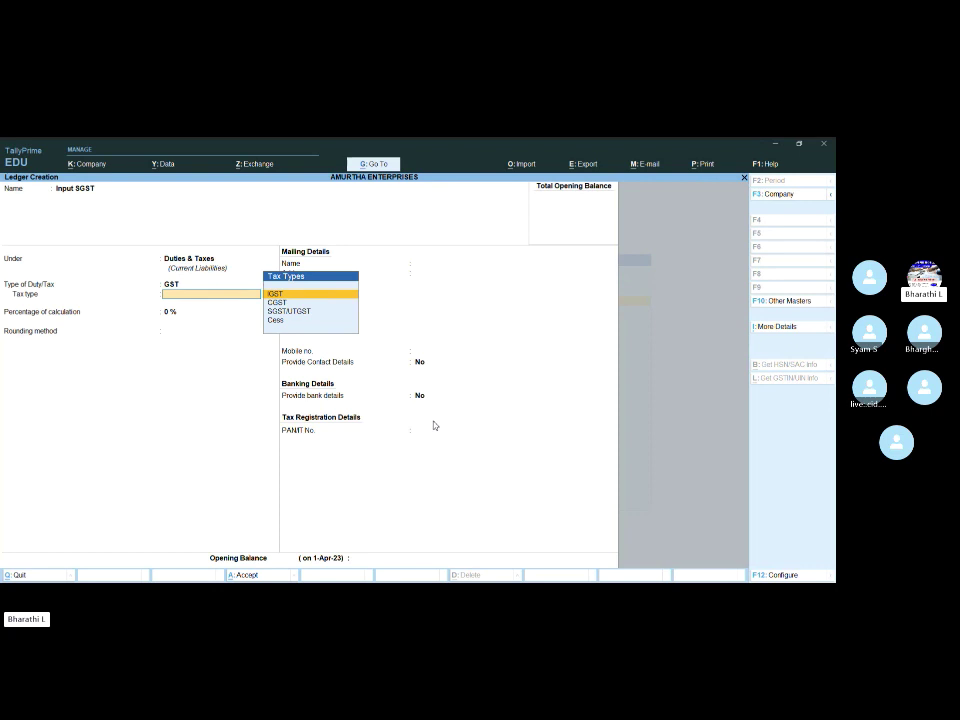
key(Down)
key(Down)
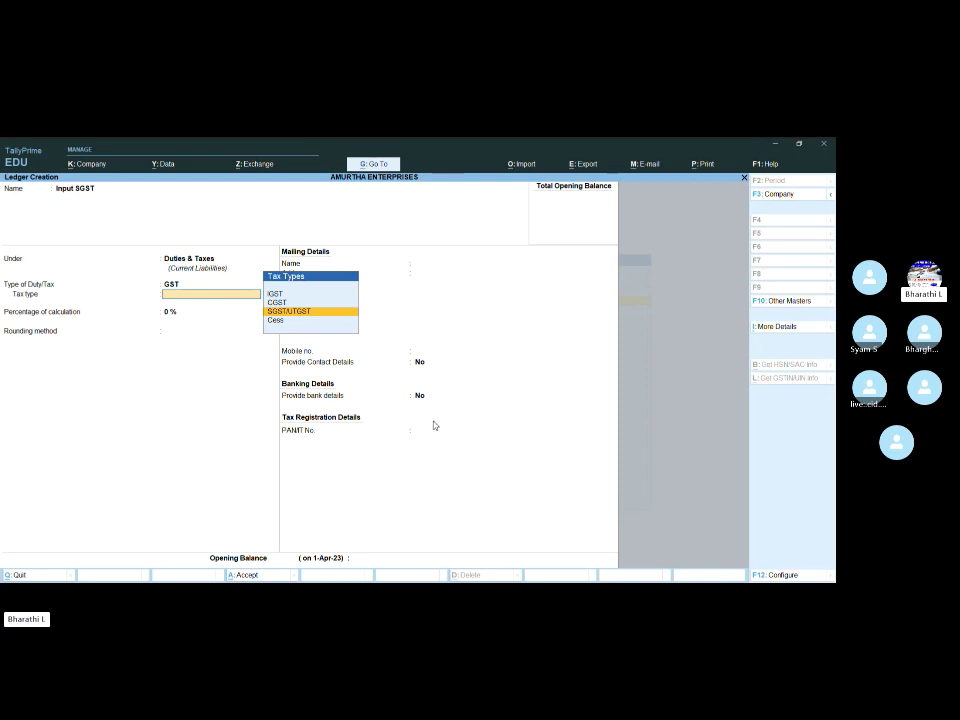
key(Return)
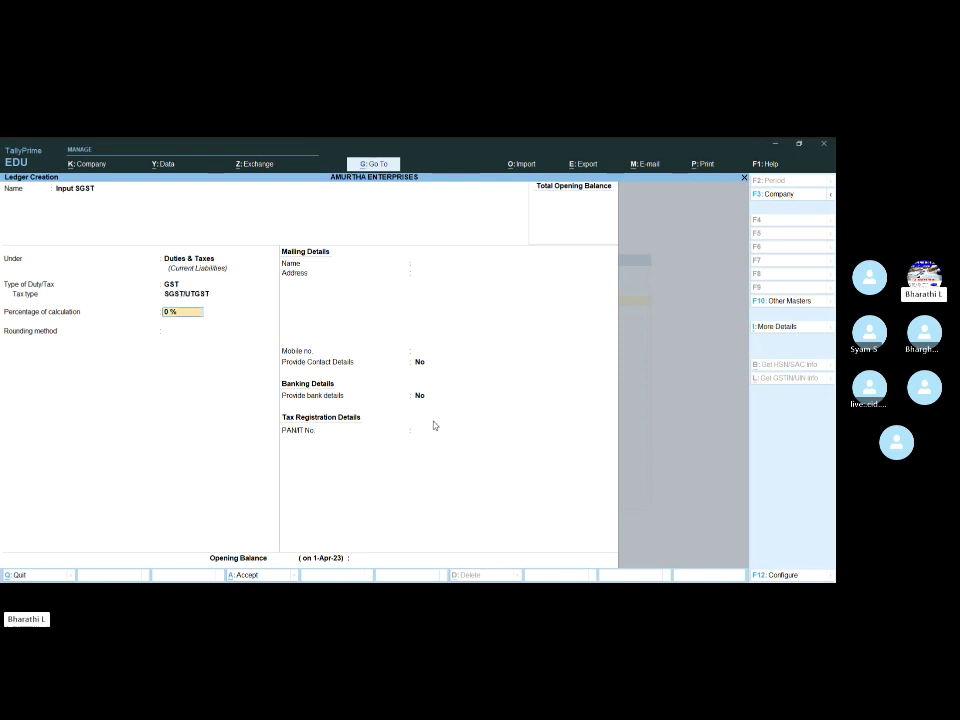
key(Return)
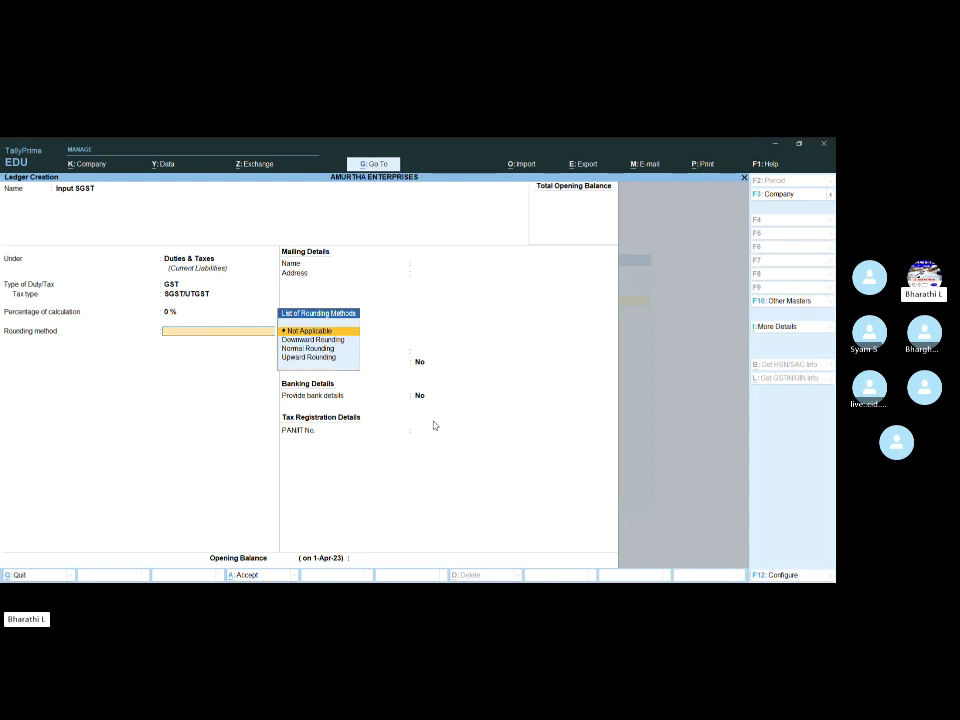
key(Down)
key(Down)
key(Return)
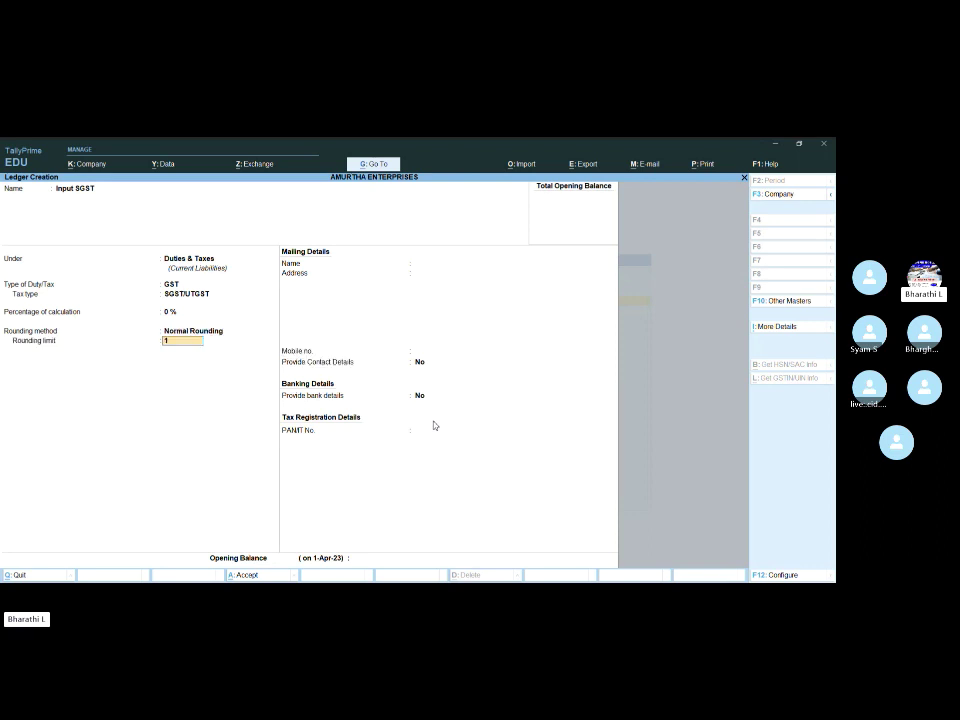
key(Return)
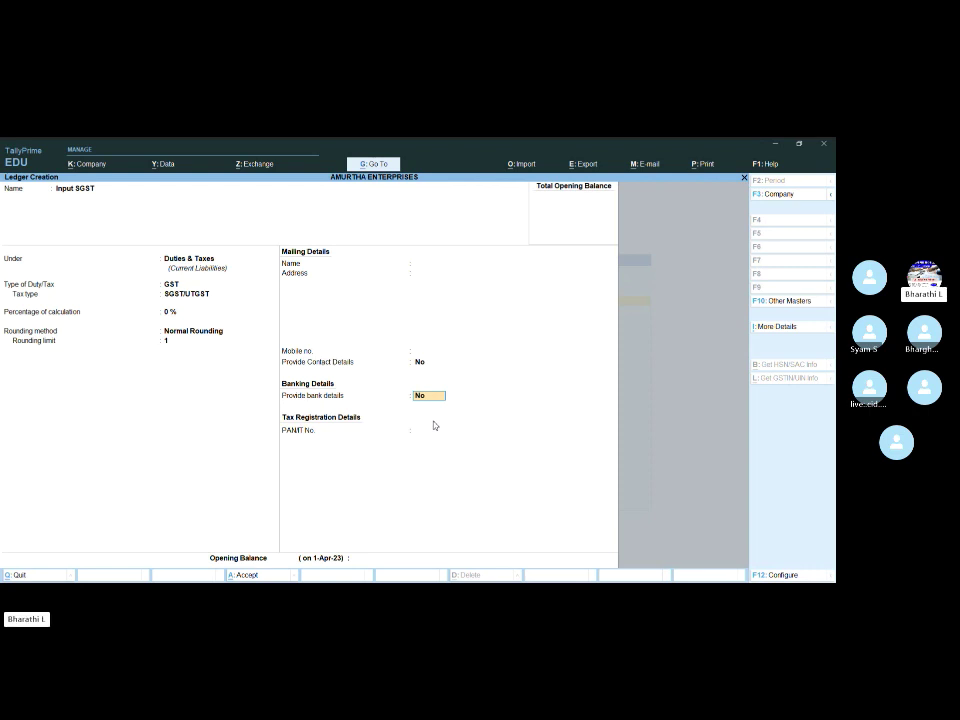
key(Return)
key(Return)
key(Return)
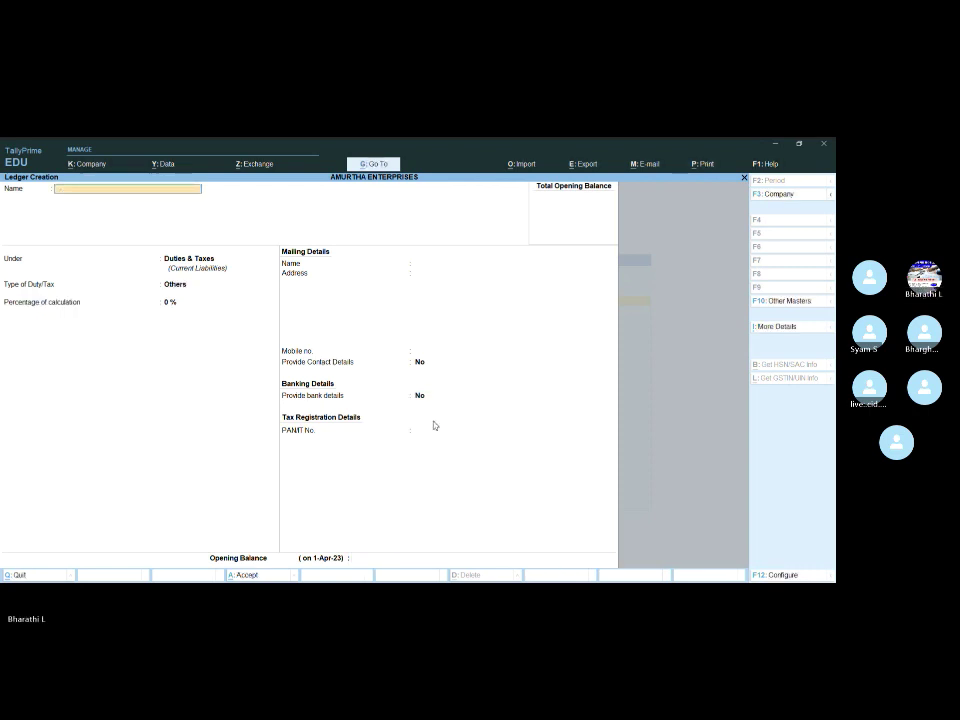
Name a new ledger Input CGST under Duties & Taxes with GST as the duty type
text(Input)
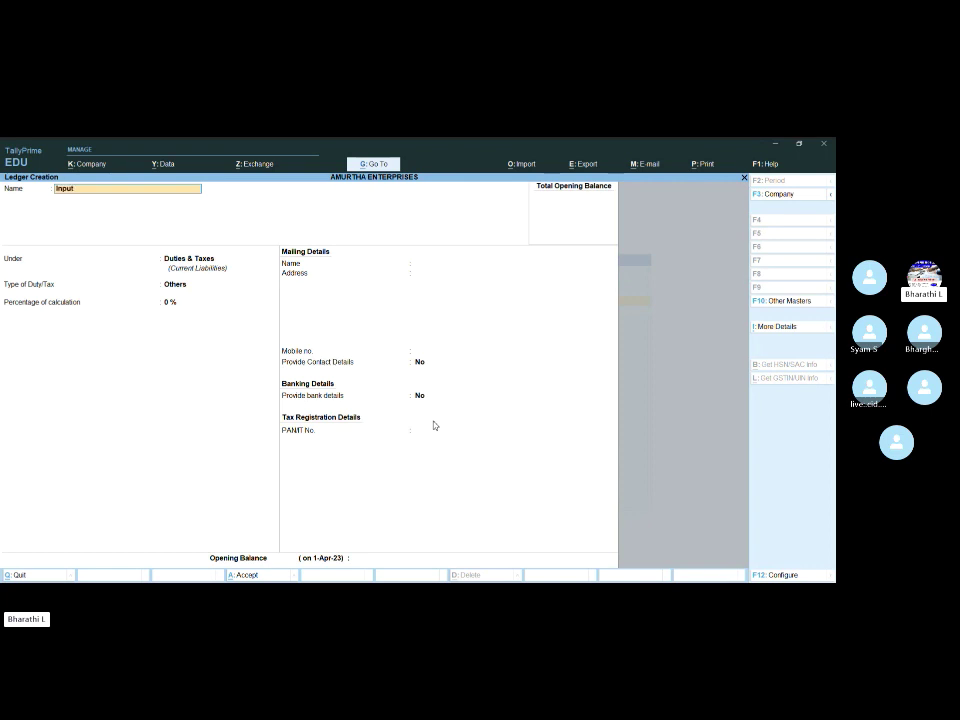
text( CGST)
key(Return)
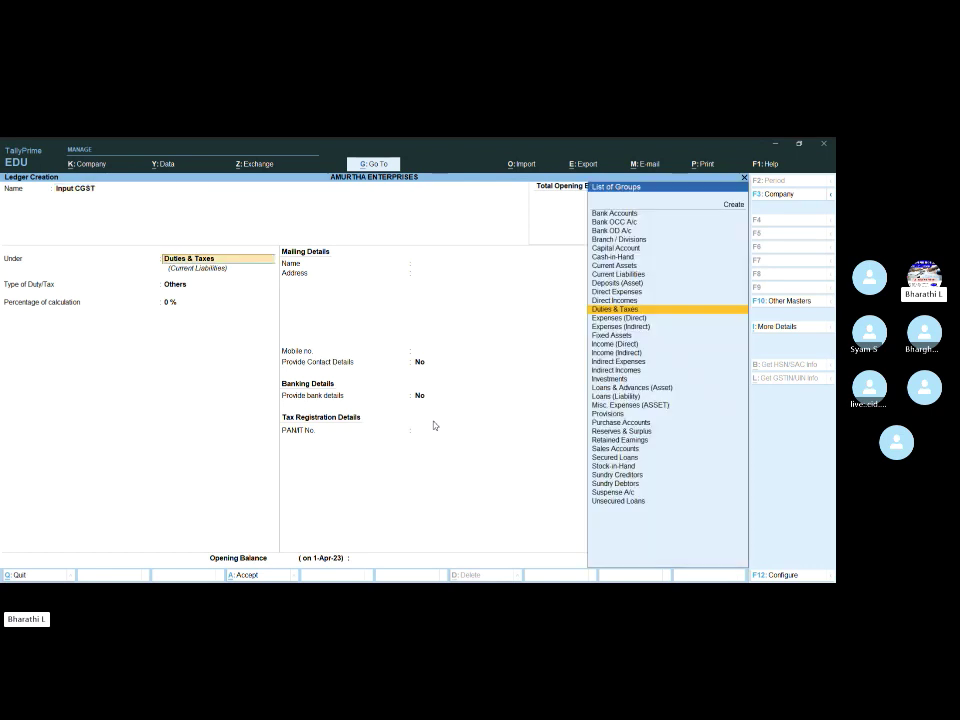
key(Return)
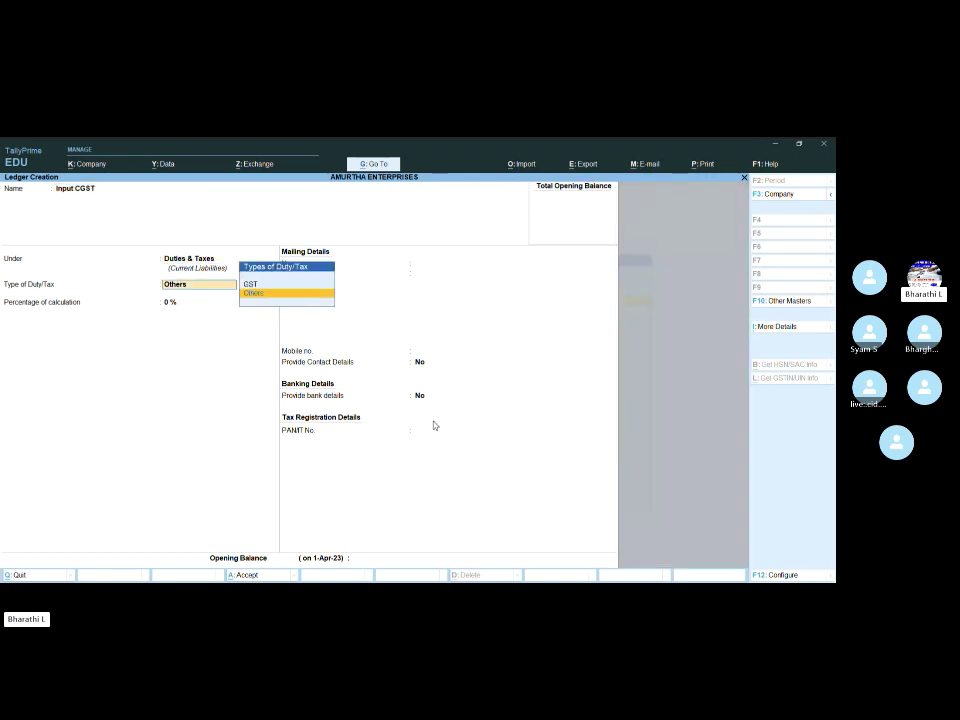
key(Up)
key(Return)
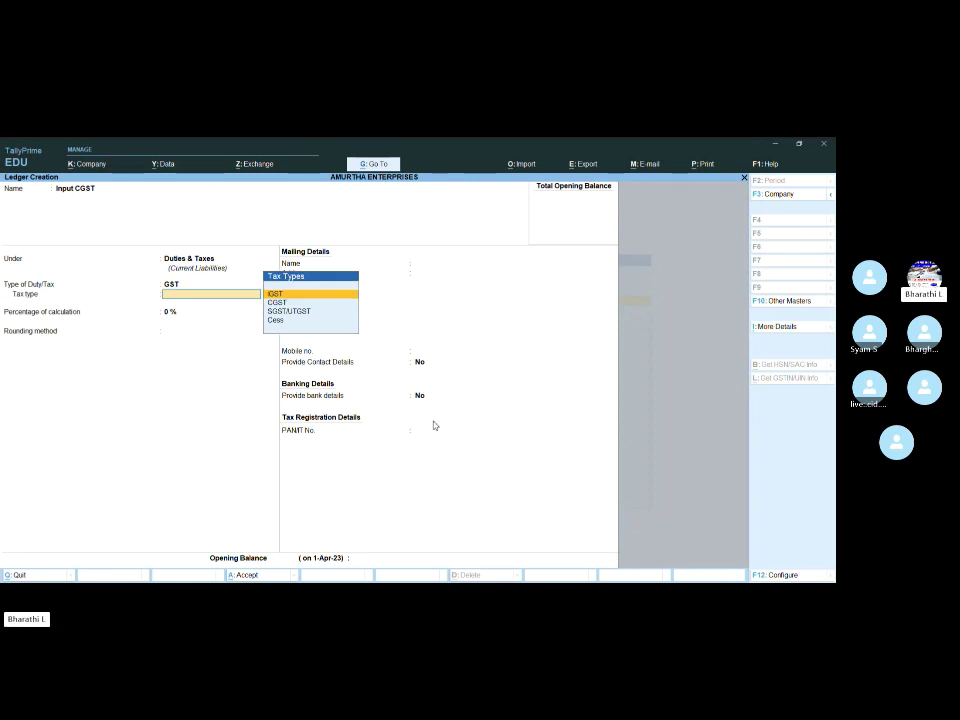
Set tax type CGST with Normal Rounding and limit 1, save it, and close ledger creation
key(Down)
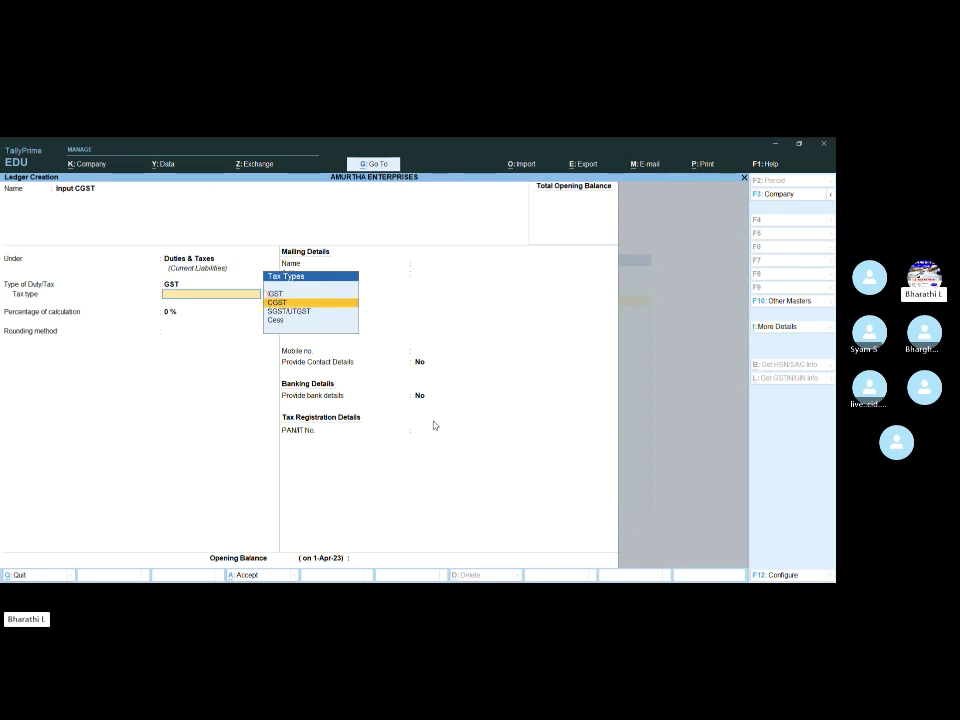
key(Return)
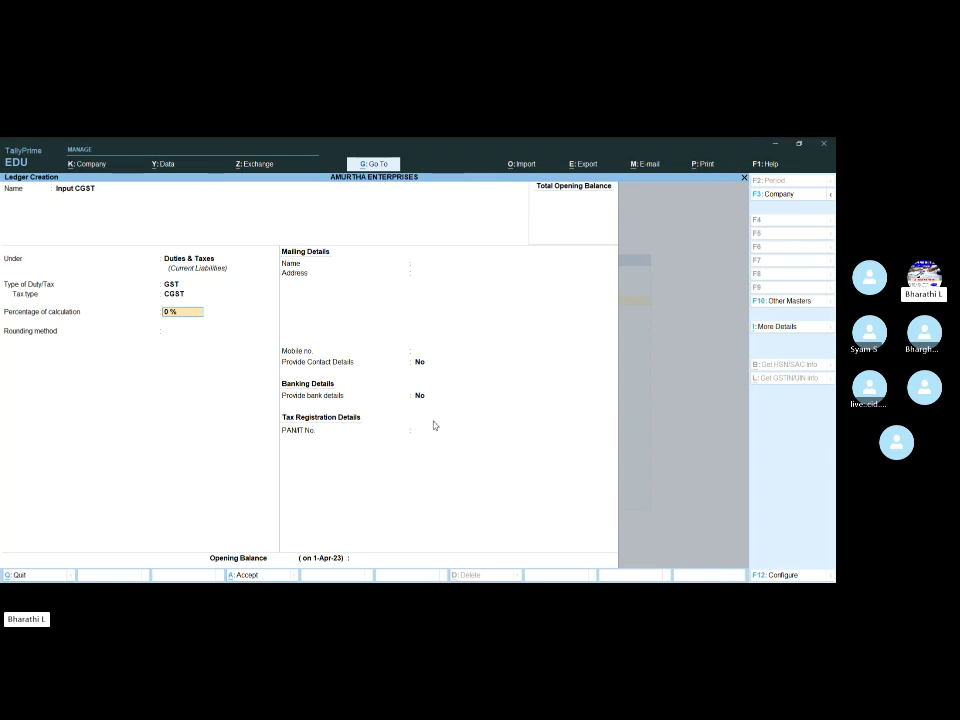
key(Return)
key(Down)
key(Down)
key(Return)
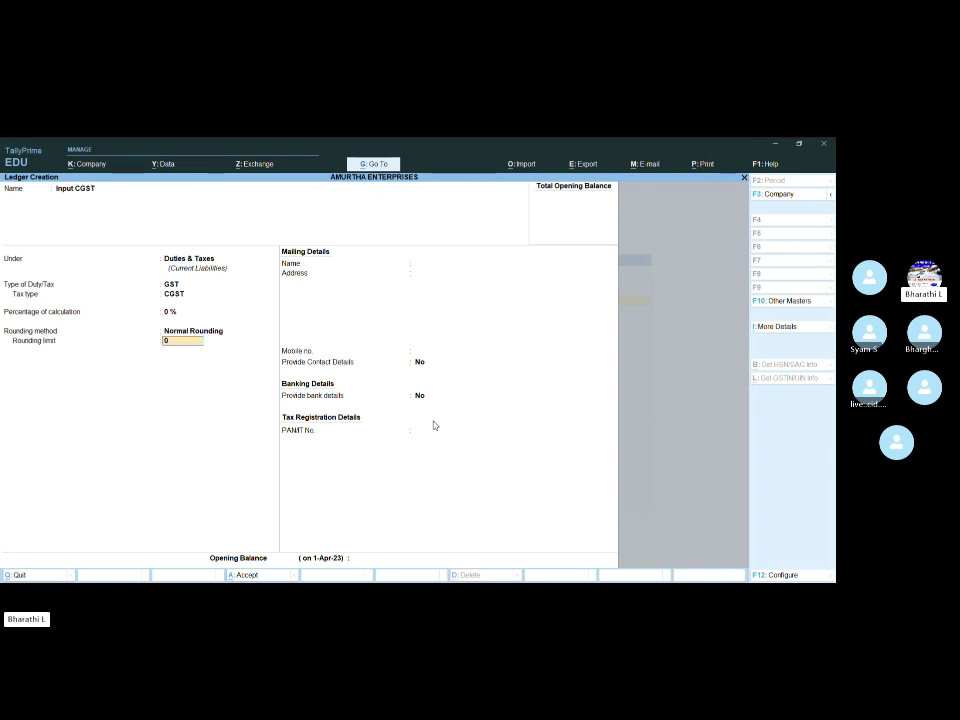
text(1)
key(Return)
key(Return)
key(Return)
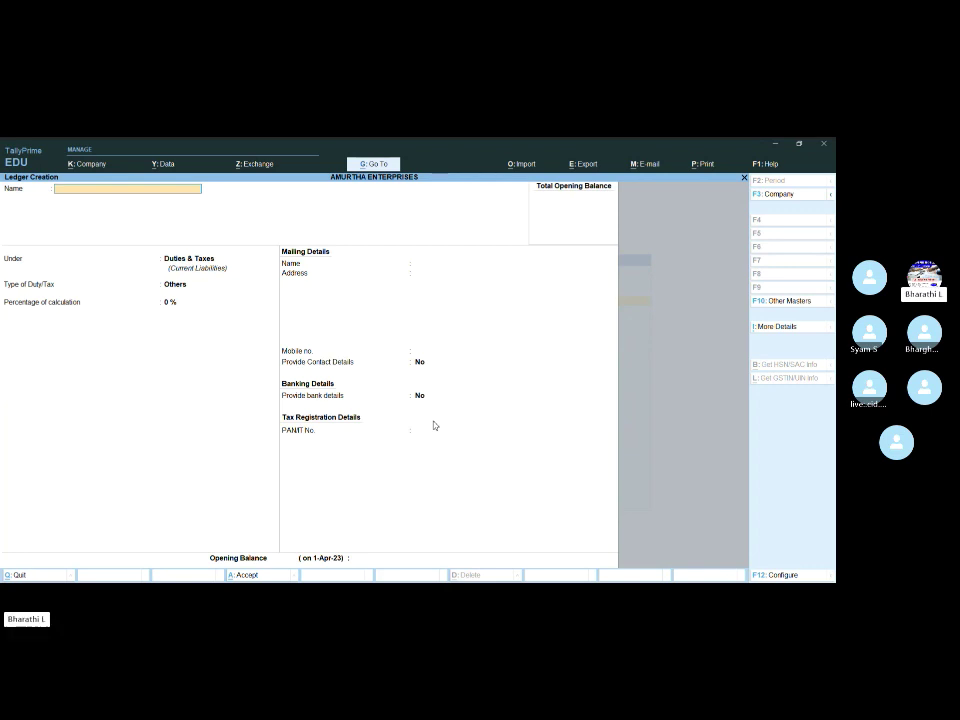
right_click(434, 426)
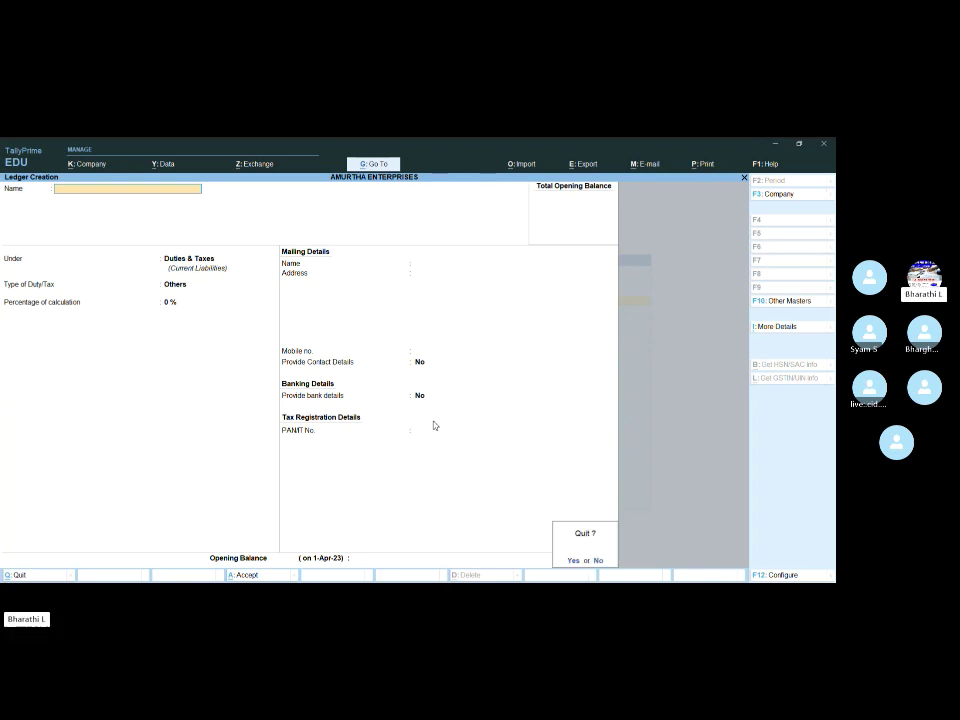
Leave ledger creation and create the unit nos (Numbers, UQC NOS-NUMBERS)
key(y)
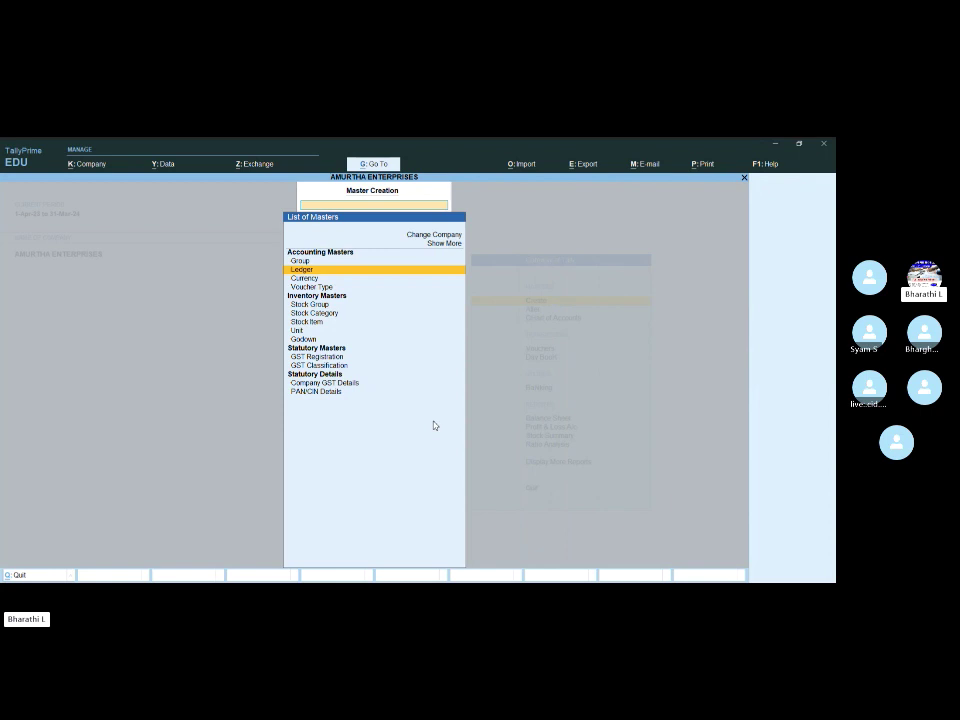
key(Down)
key(Down)
key(Down)
key(Down)
key(Down)
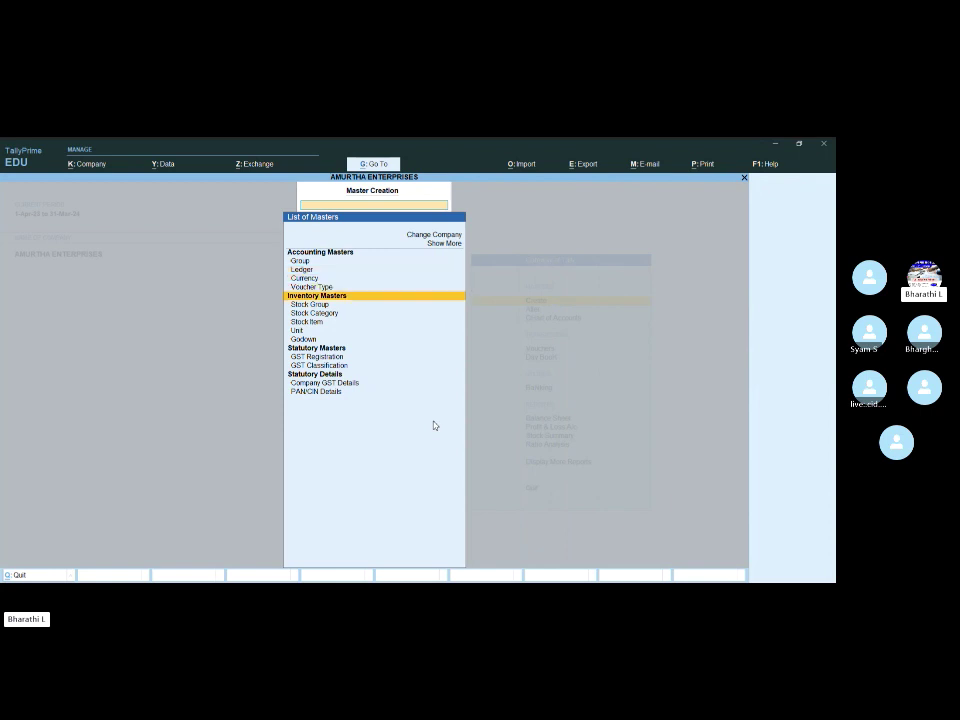
key(Down)
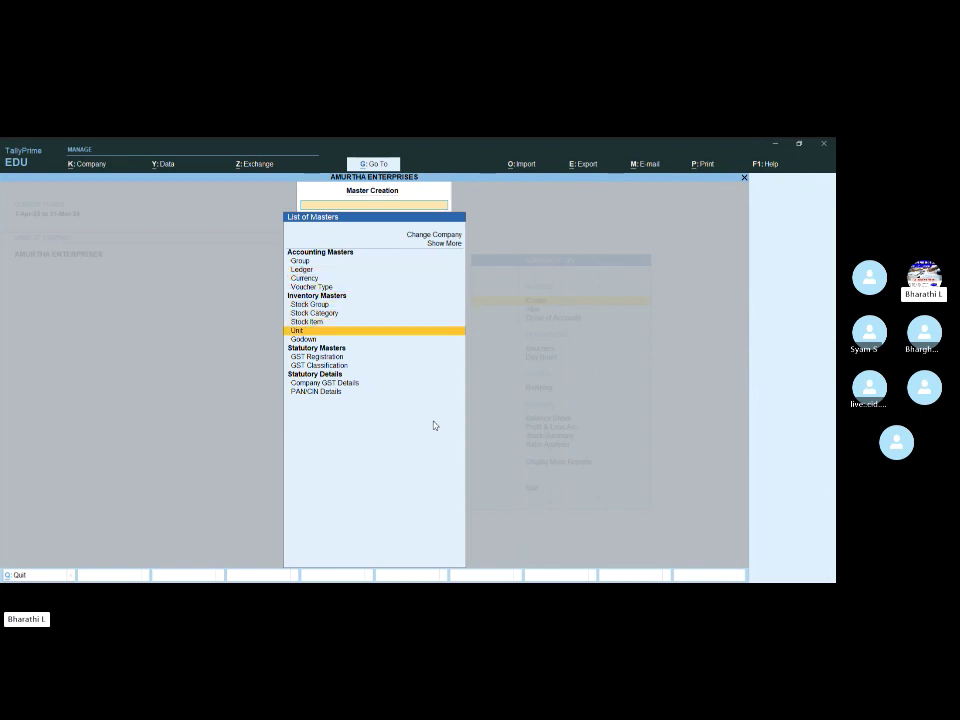
key(Up)
key(Up)
key(Up)
key(Up)
key(Down)
key(Down)
key(Down)
key(Down)
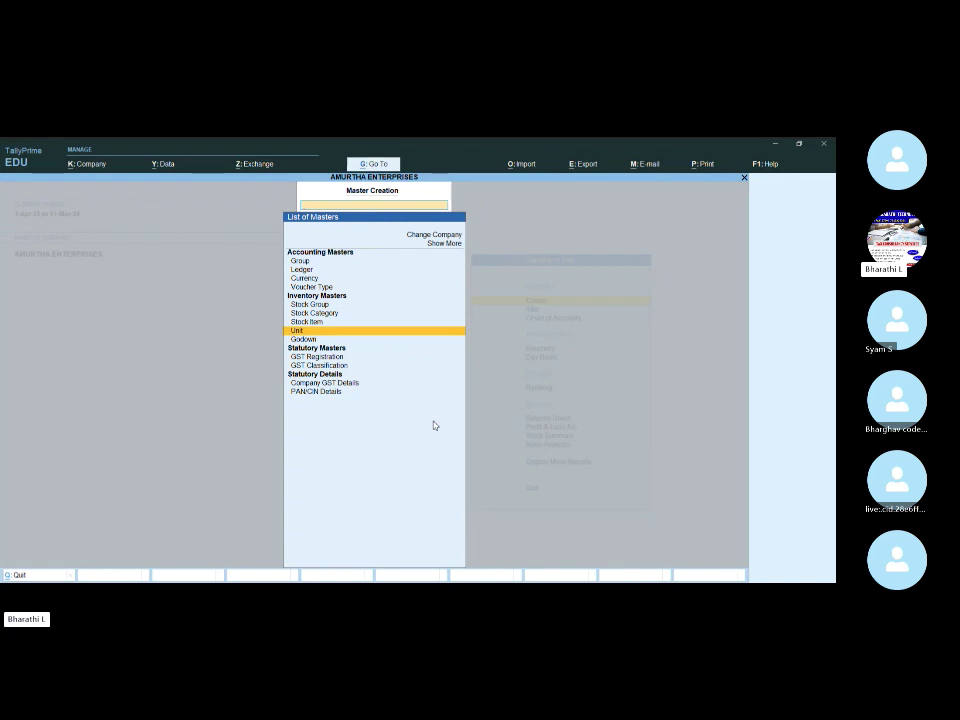
key(Return)
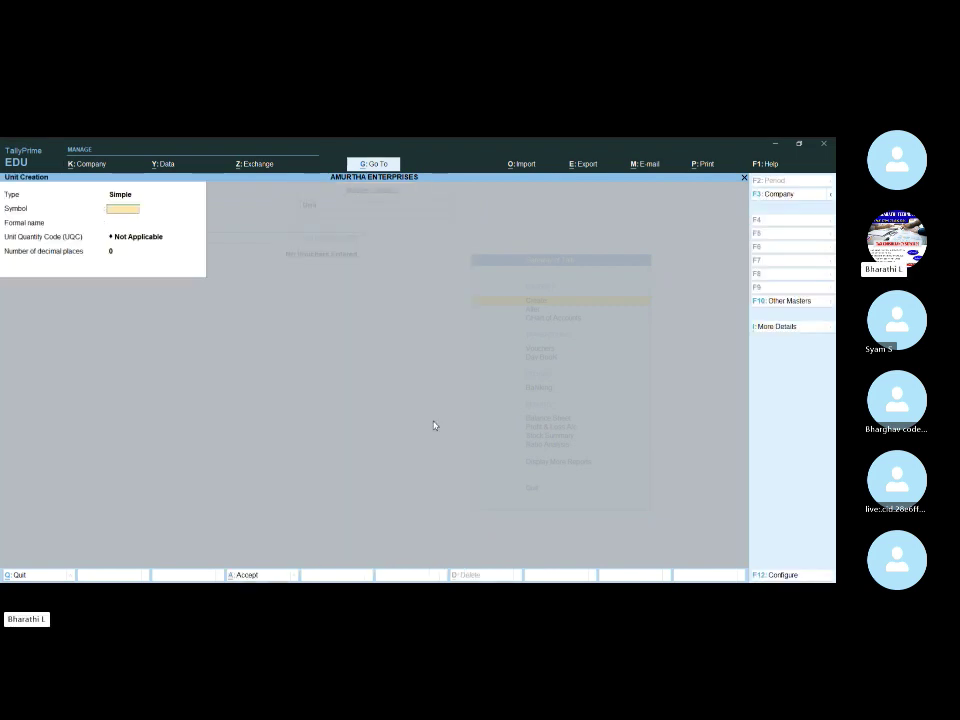
text(nos)
key(Return)
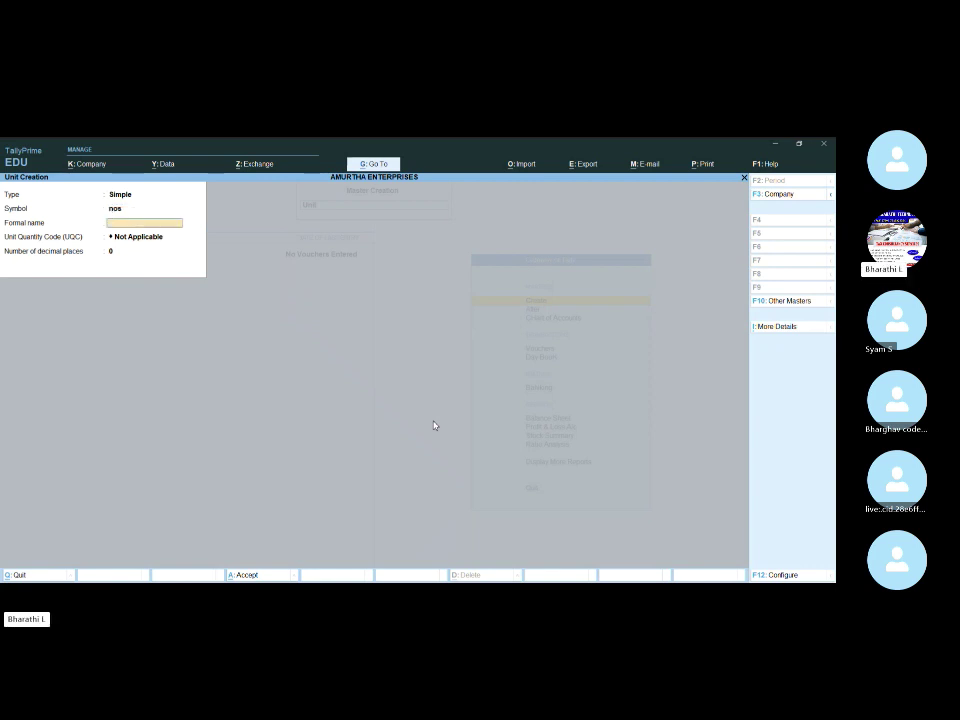
text(Numbers)
key(Return)
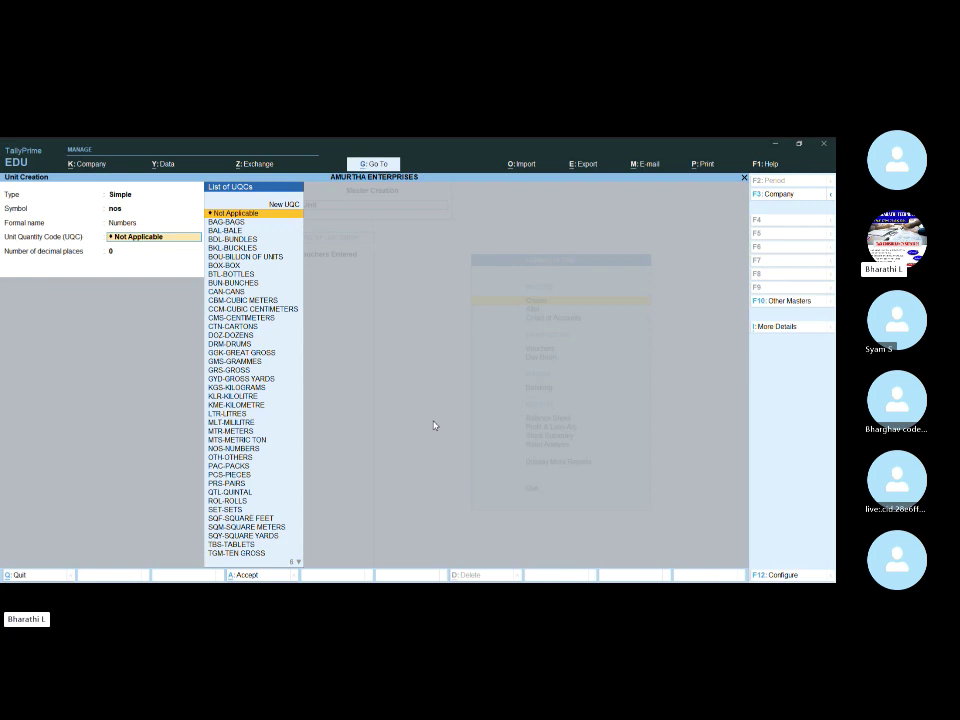
text(n)
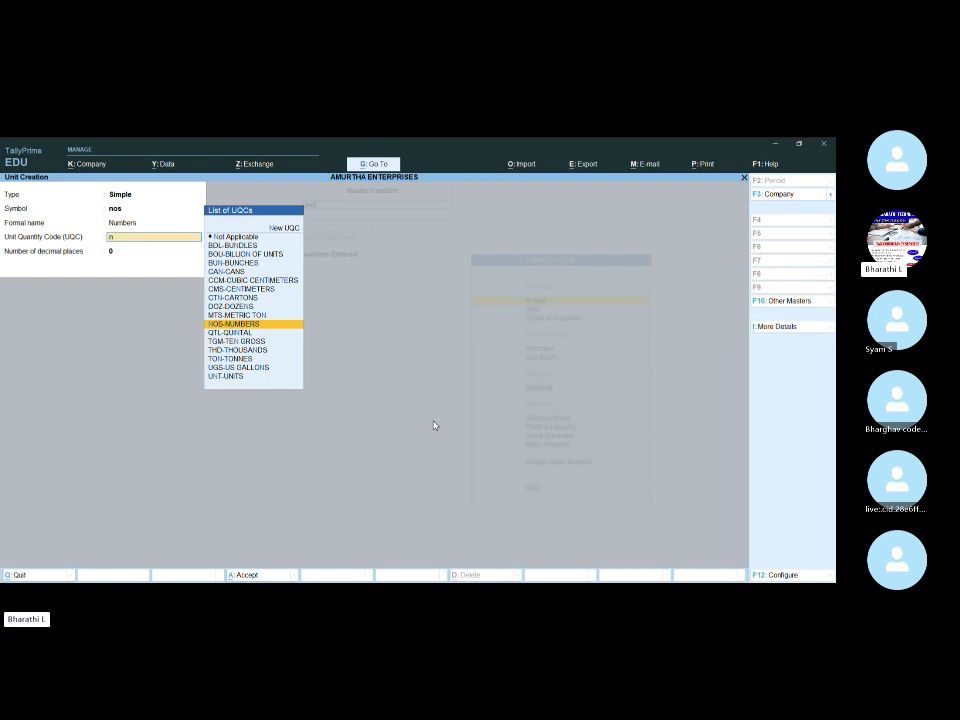
key(Return)
key(Return)
key(Return)
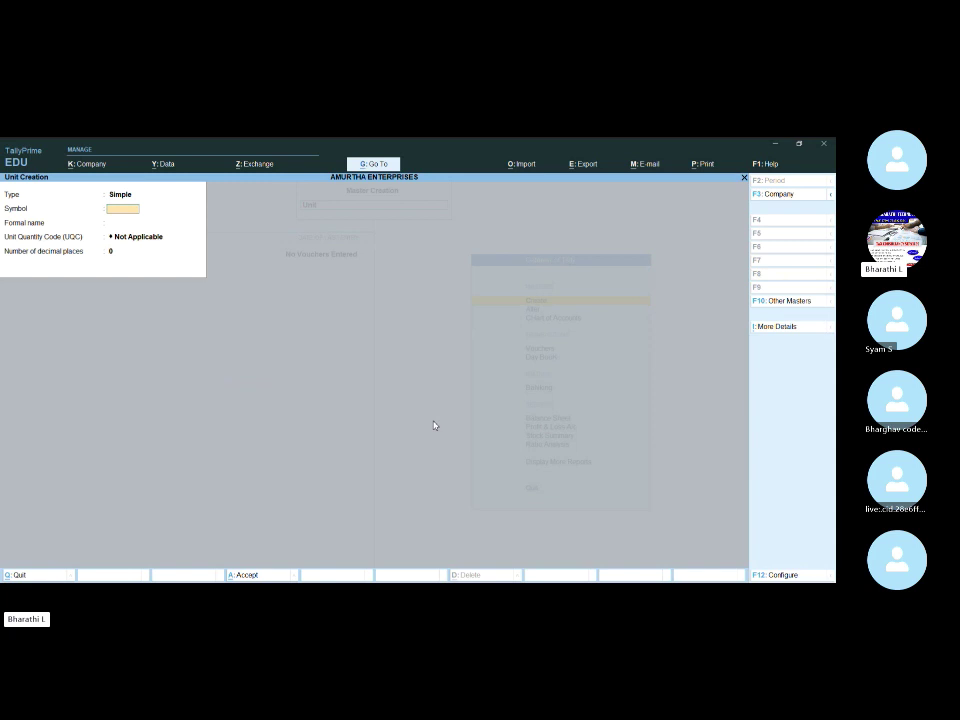
Create the unit kgs (Kilograms, UQC KGS-KILOGRAMS) and exit unit creation
text(kgs)
key(Return)
text(K)
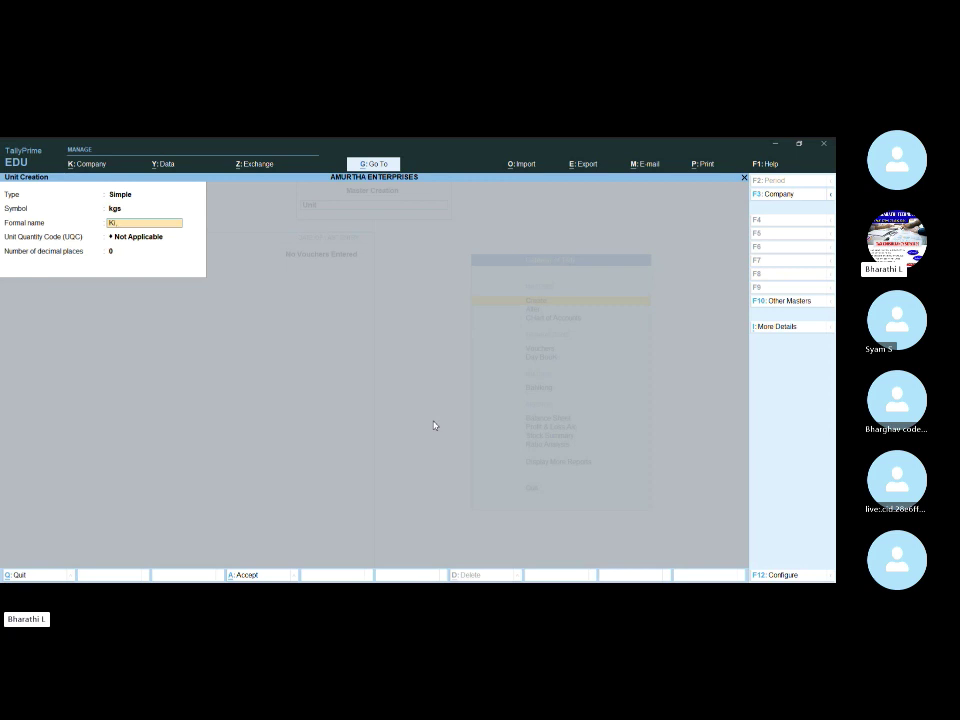
text(ilograms)
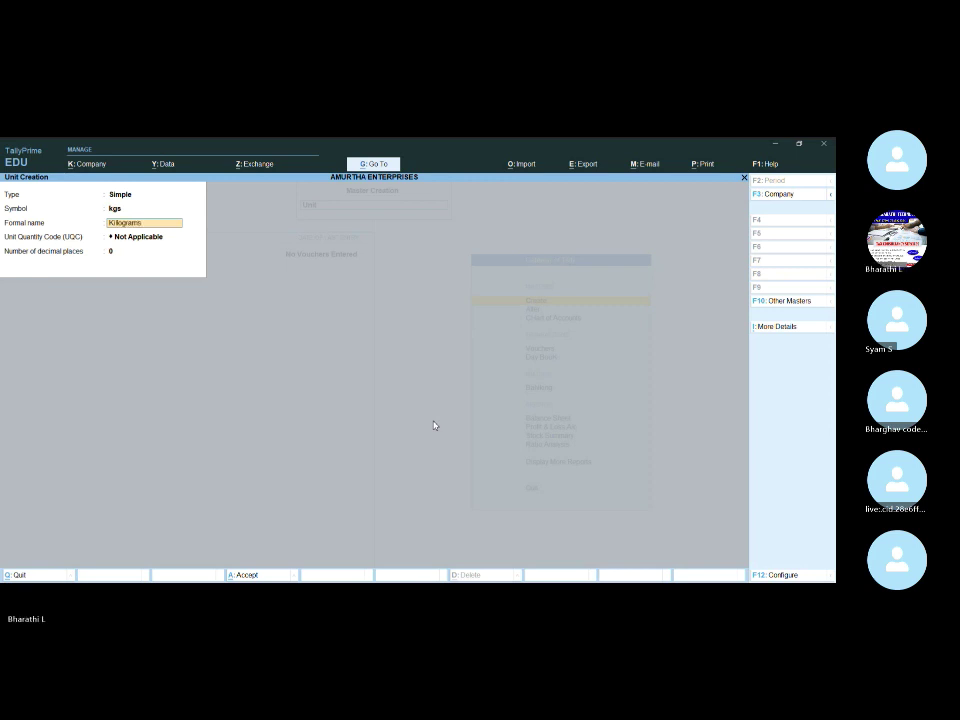
key(Return)
text(k)
key(Down)
key(Down)
key(Up)
key(Up)
key(Return)
key(Return)
key(Return)
key(Escape)
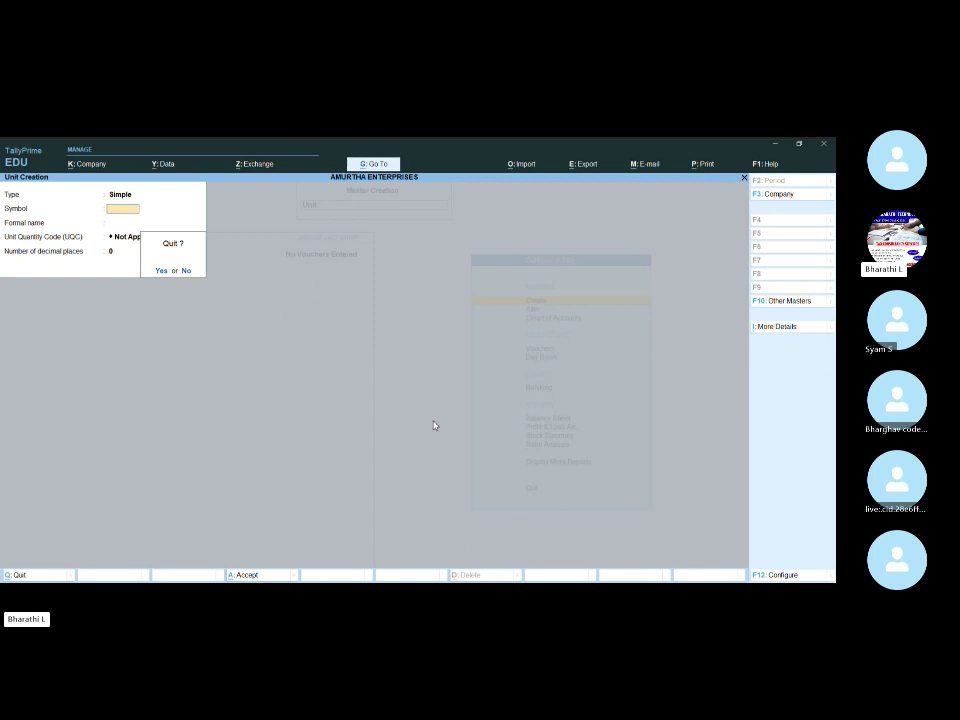
key(Return)
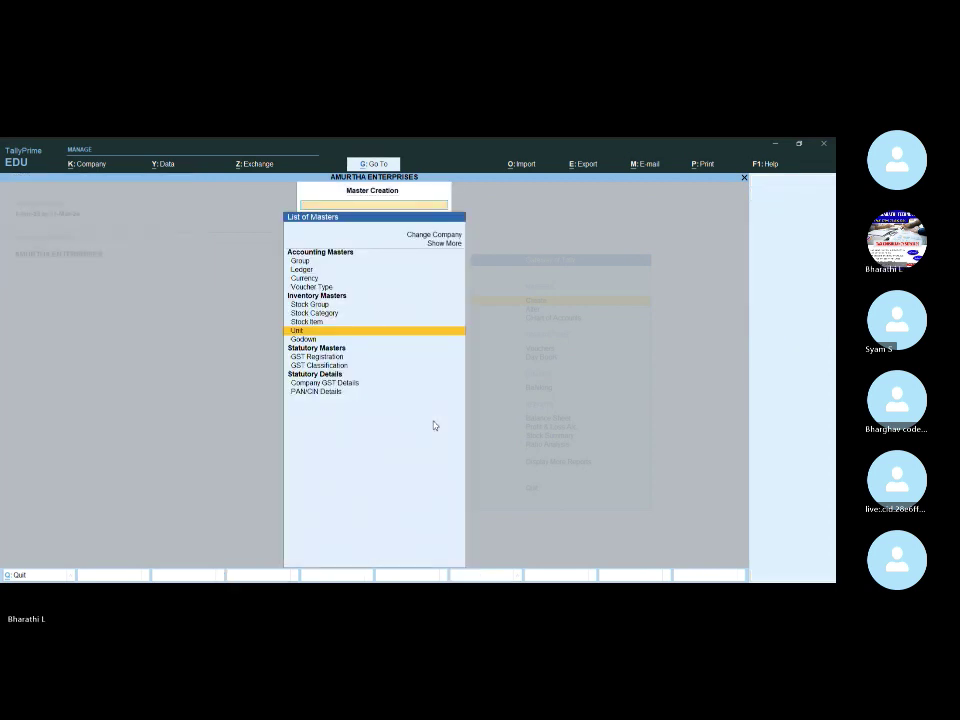
Start a stock item named OPPO under Primary, with unit nos and GST applicable
key(Up)
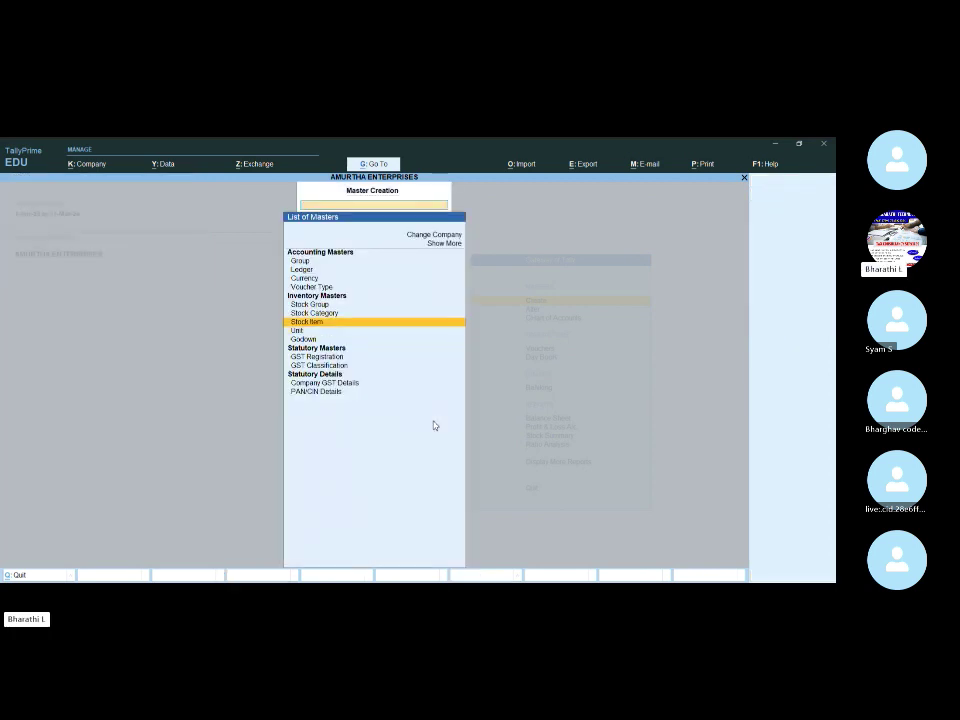
key(Return)
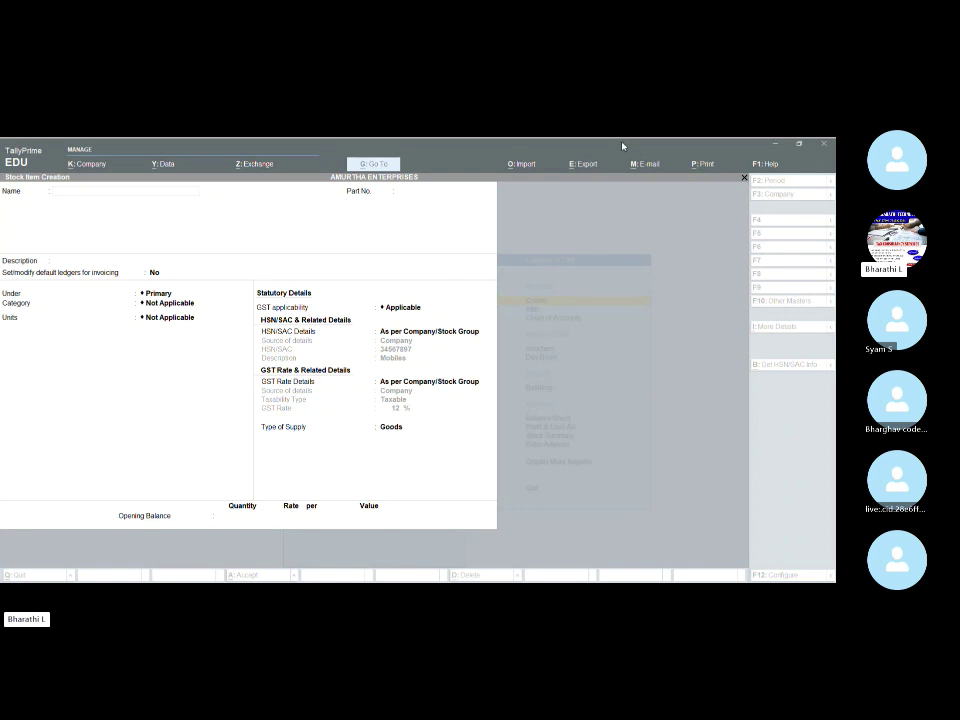
click(622, 146)
text(O)
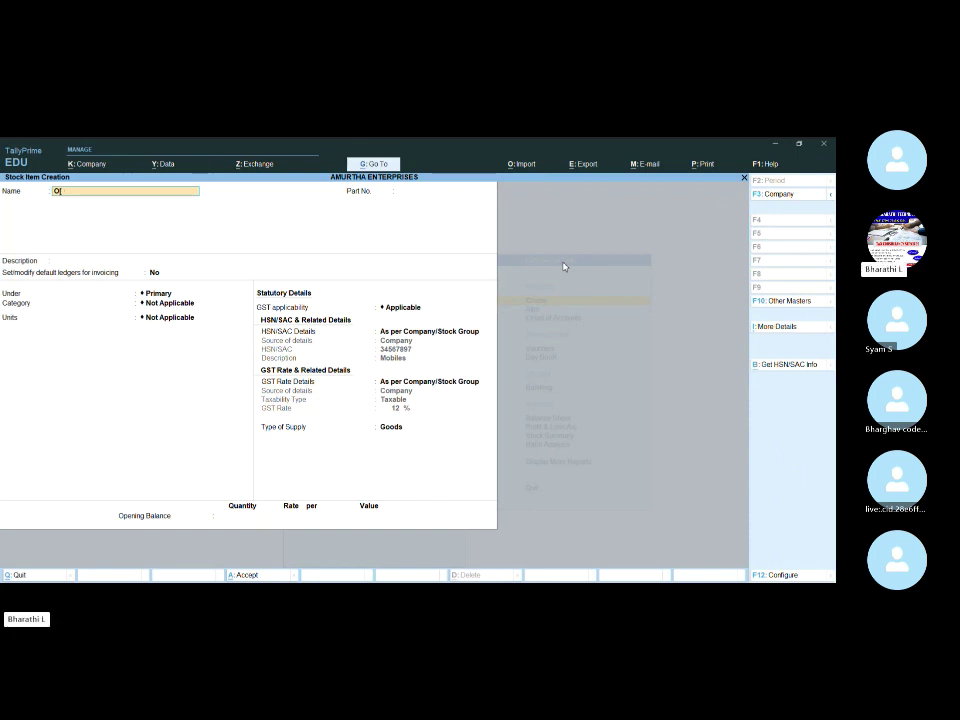
text(PPO)
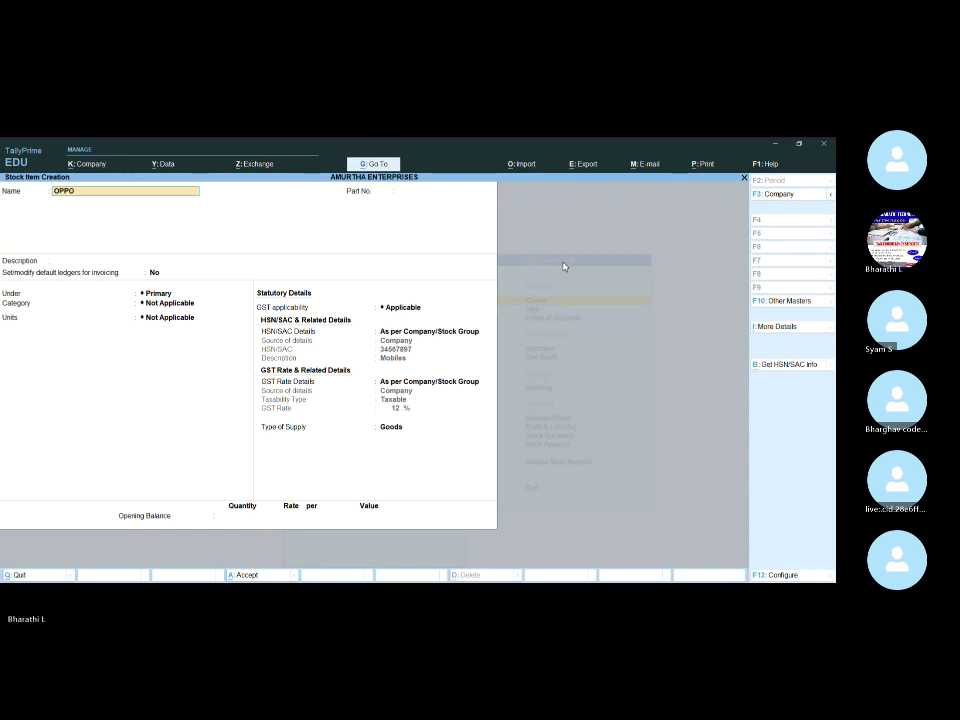
key(Return)
key(Return)
key(Return)
key(Return)
key(Return)
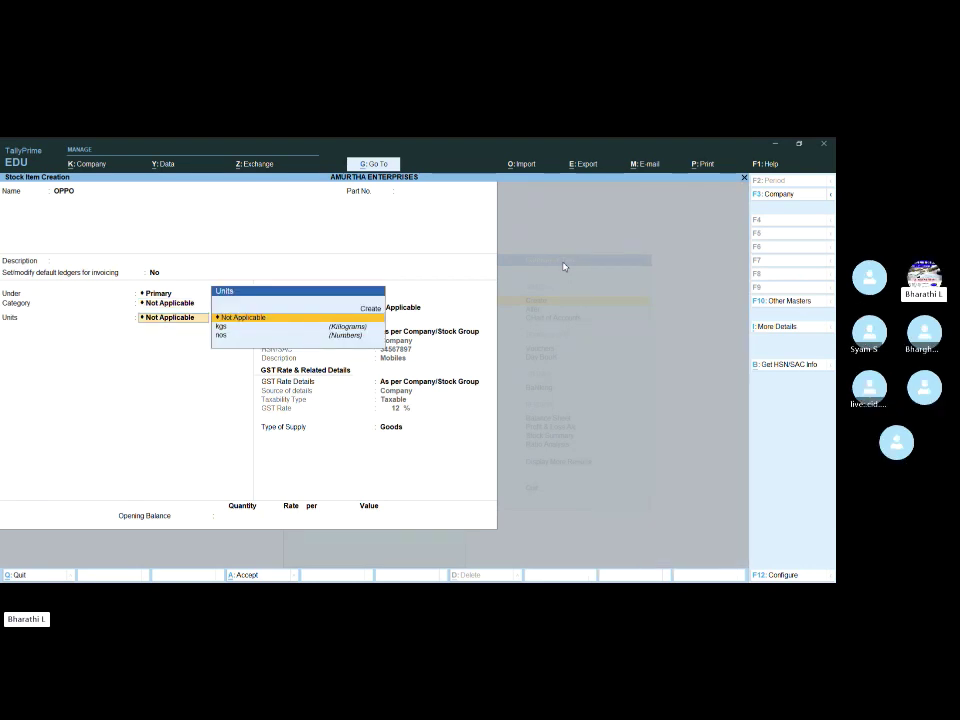
key(Down)
key(Down)
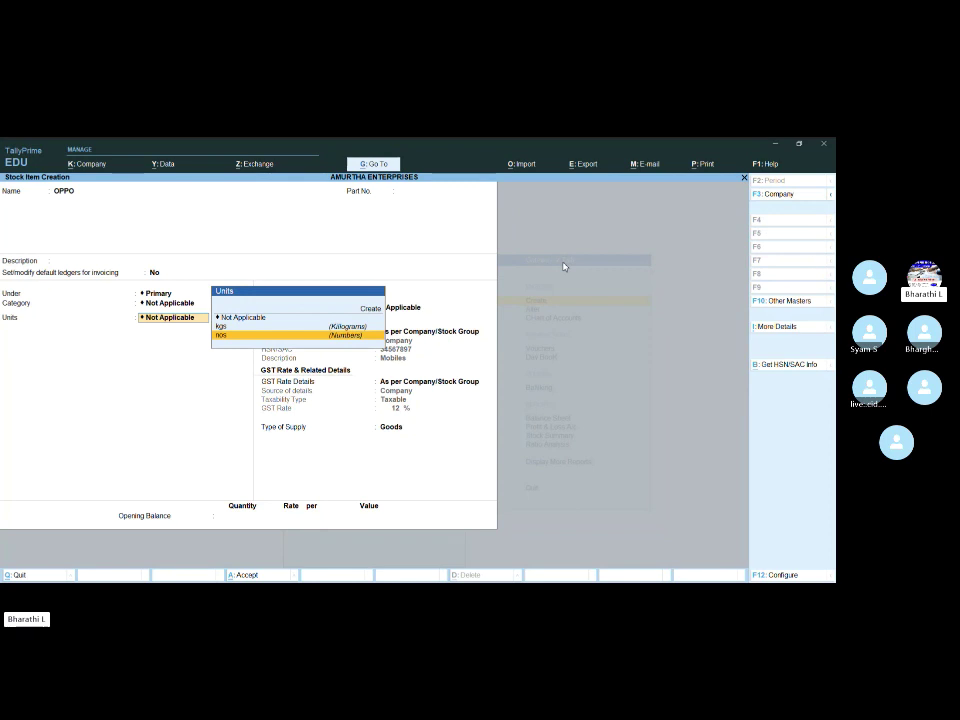
key(Return)
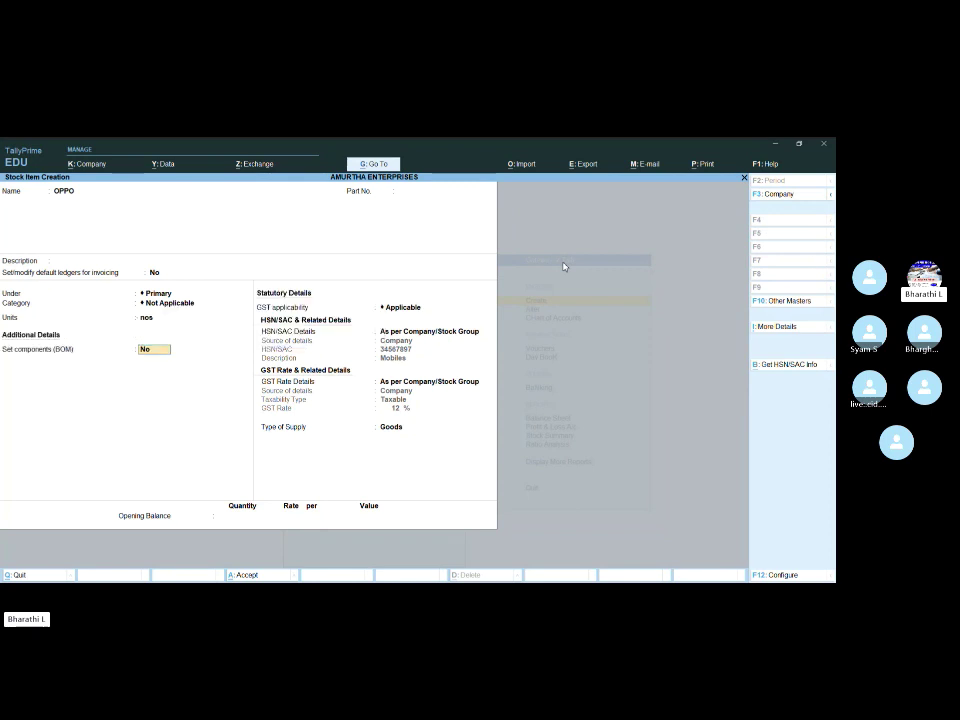
key(Return)
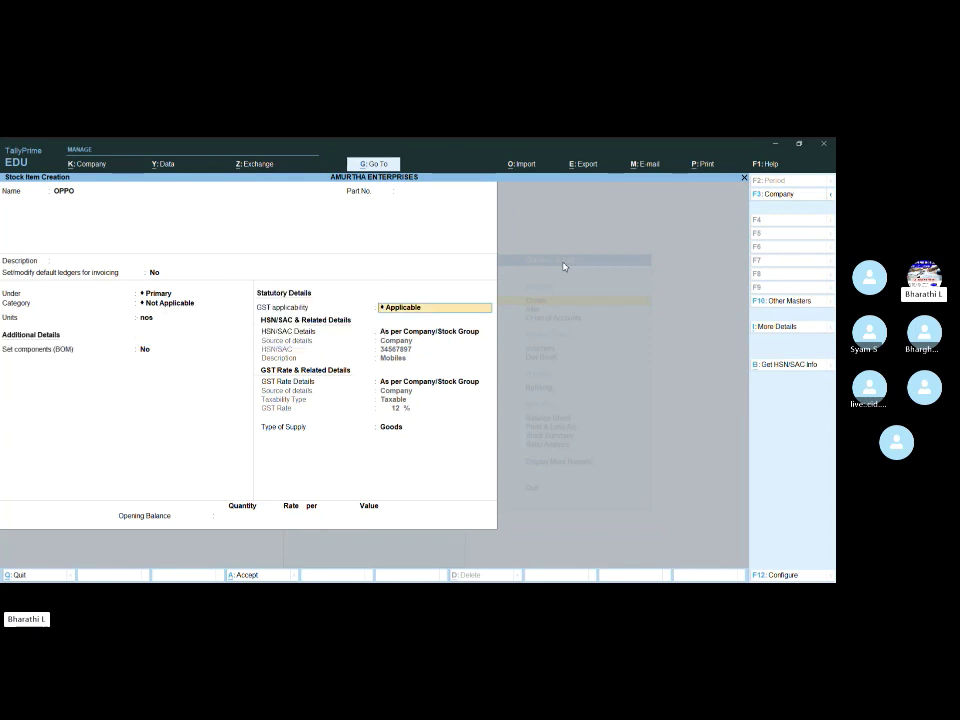
Specify HSN/SAC 89564236 with description OPPO for the item
key(Return)
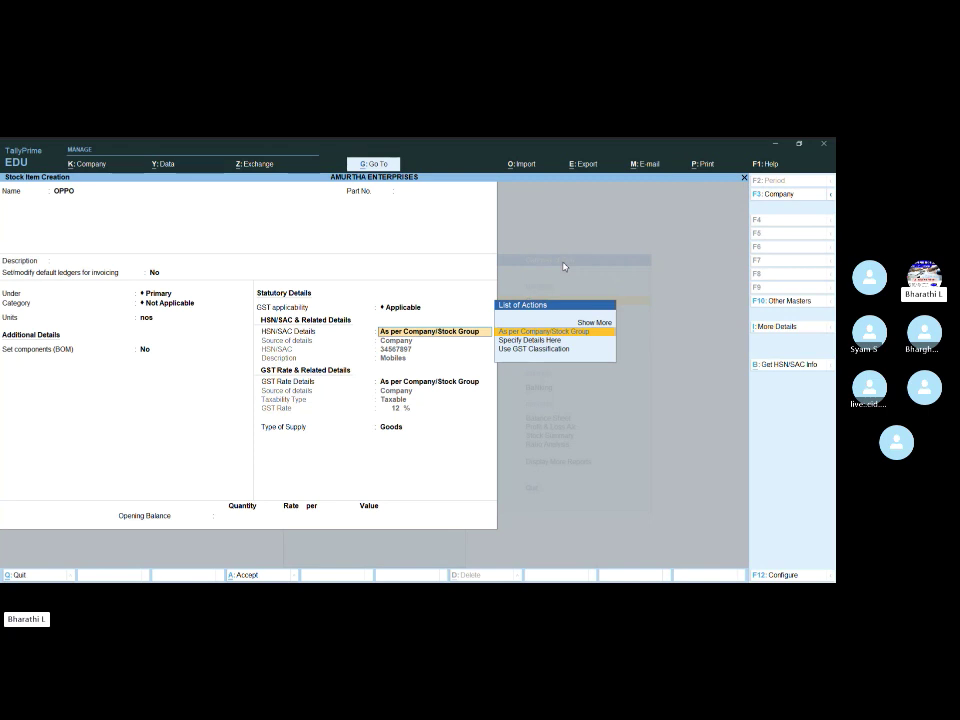
key(Down)
key(Return)
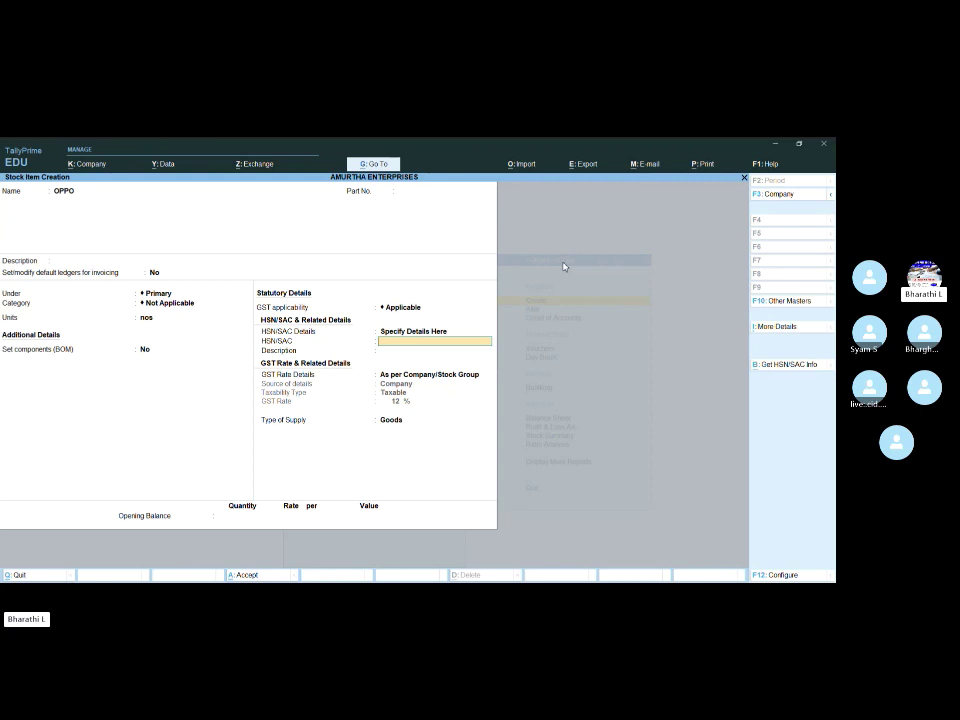
text(89564236)
key(Return)
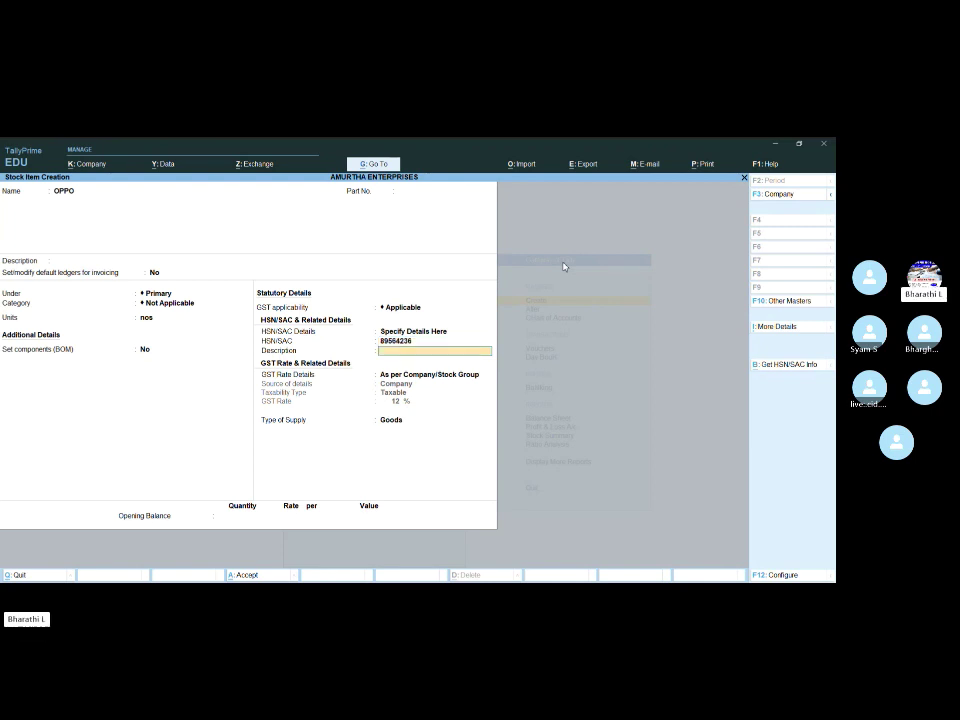
text(OPPO)
key(Return)
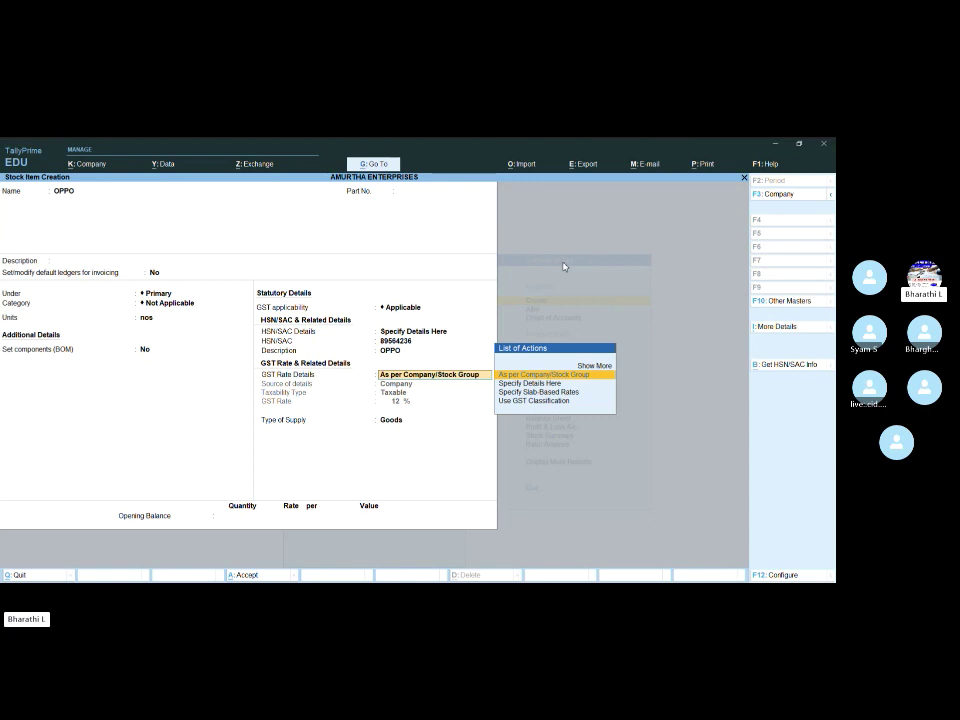
Set OPPO's GST rate details to Taxable, 12%, Goods supply, and save the item
key(Down)
key(Return)
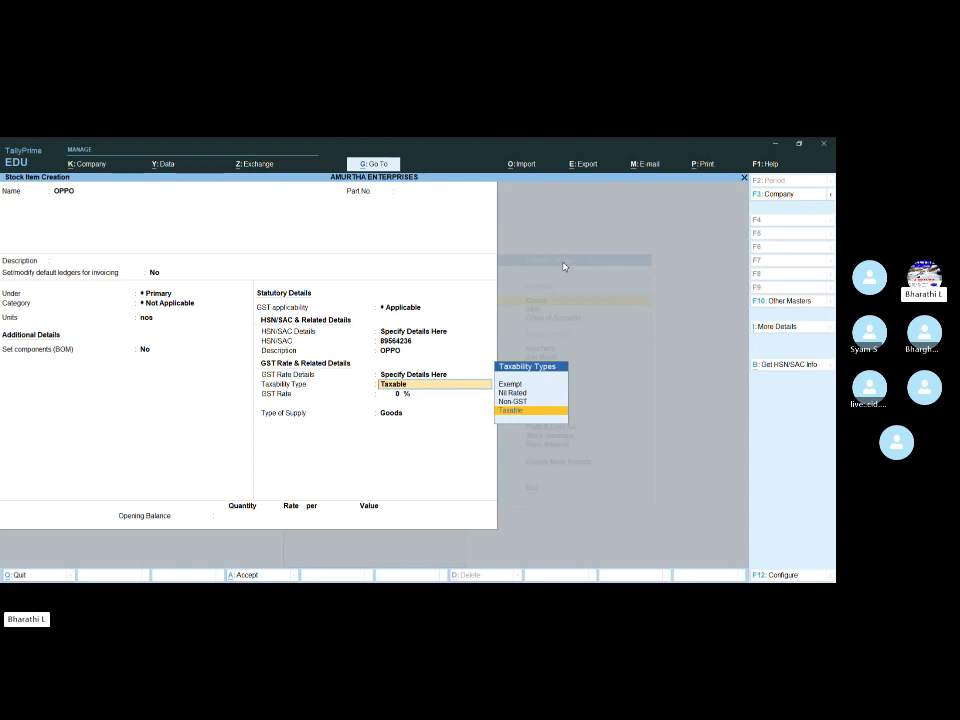
key(Up)
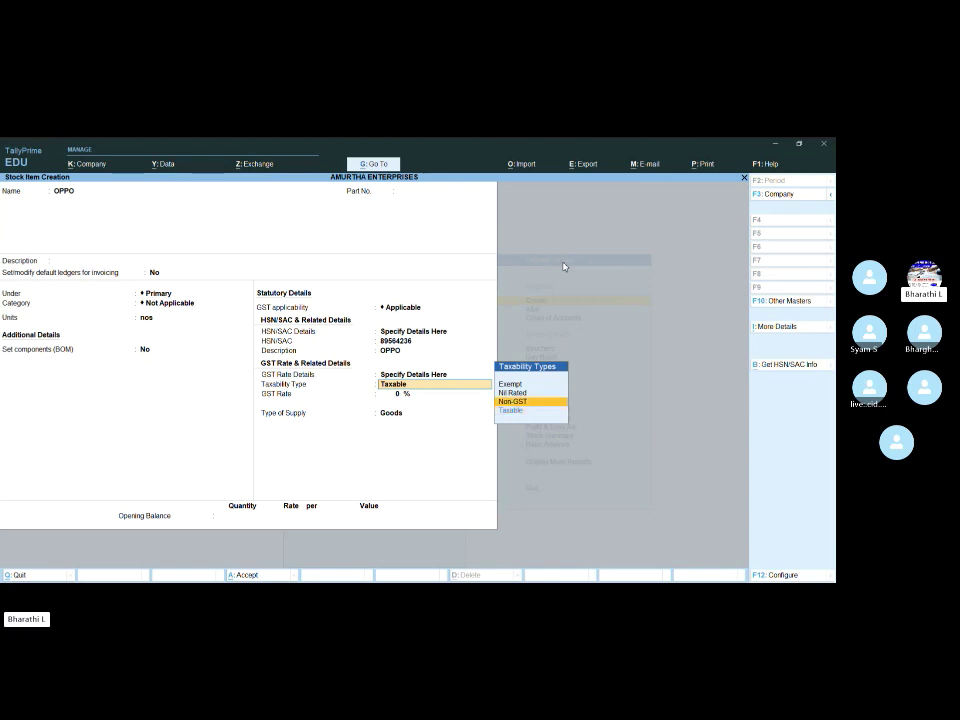
key(Up)
key(Up)
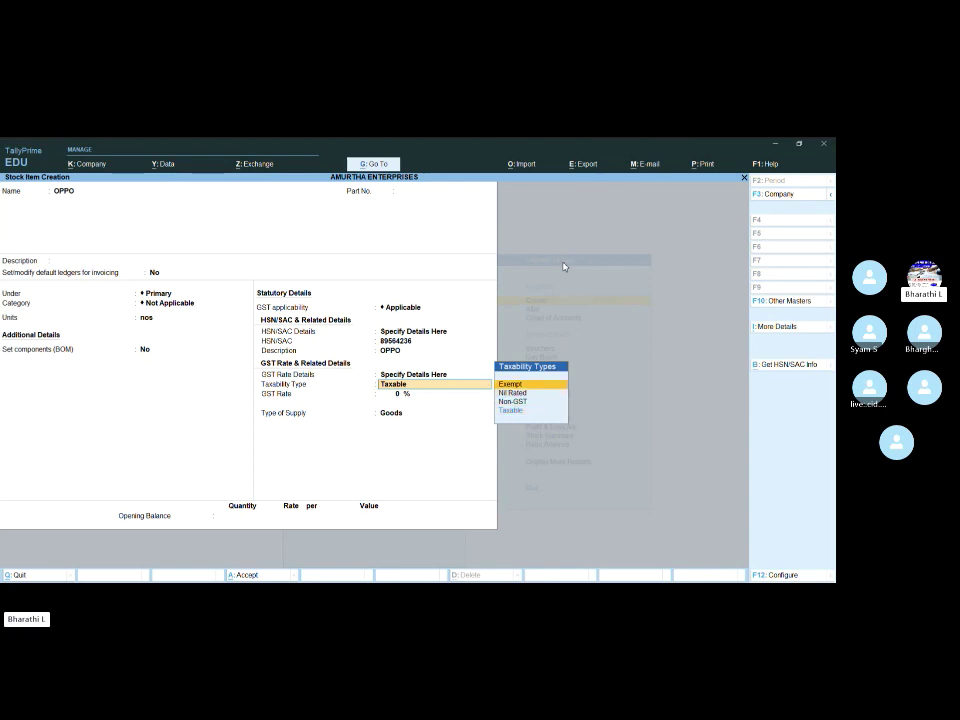
key(Down)
key(Down)
key(Down)
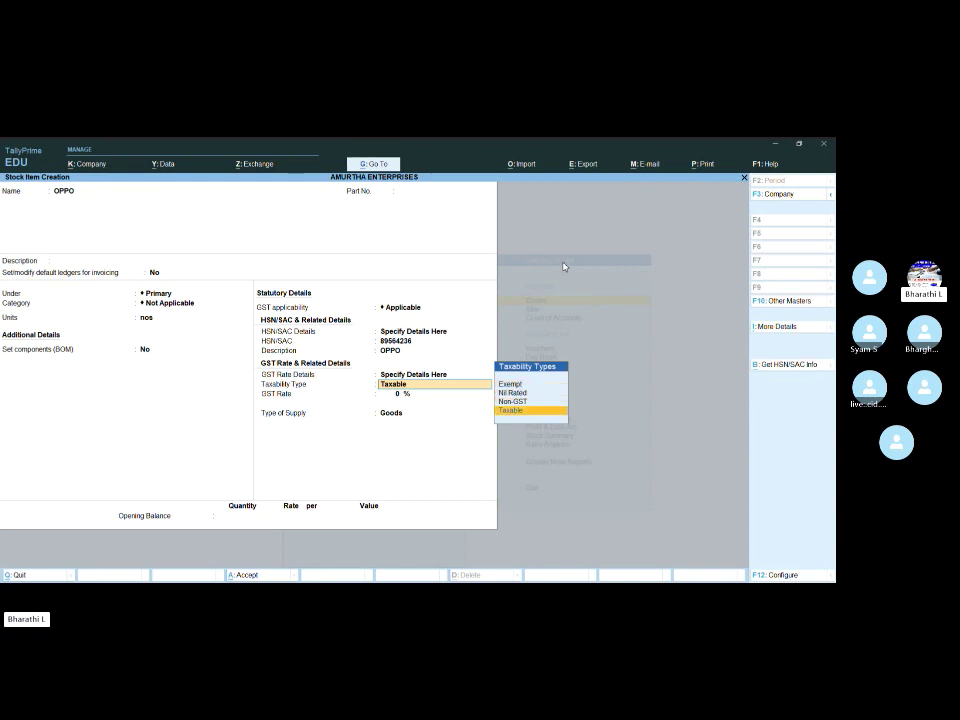
key(Return)
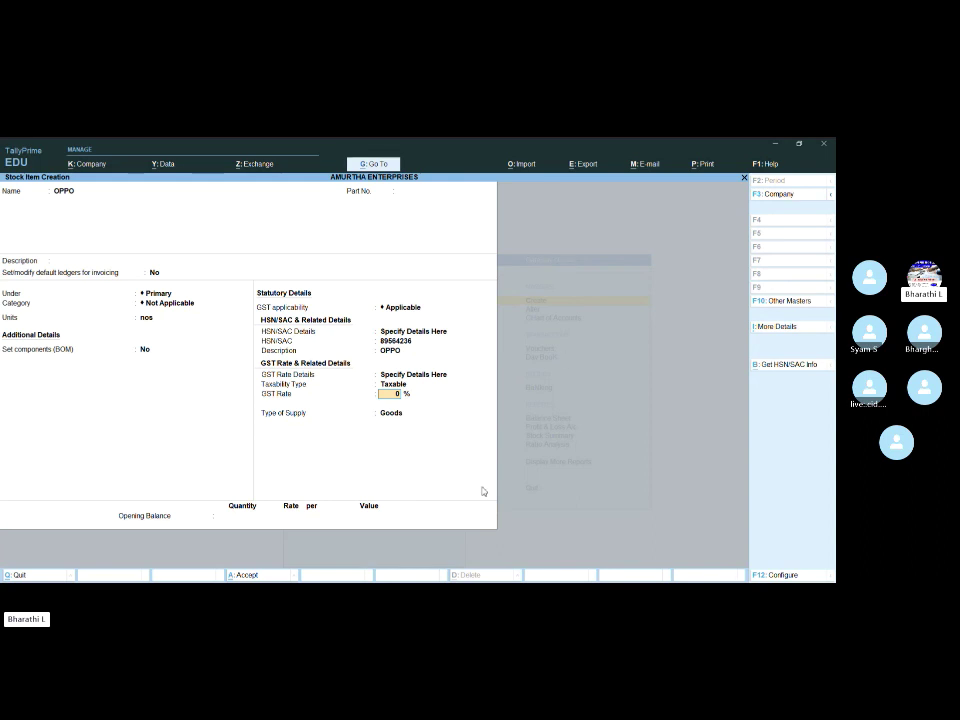
click(505, 457)
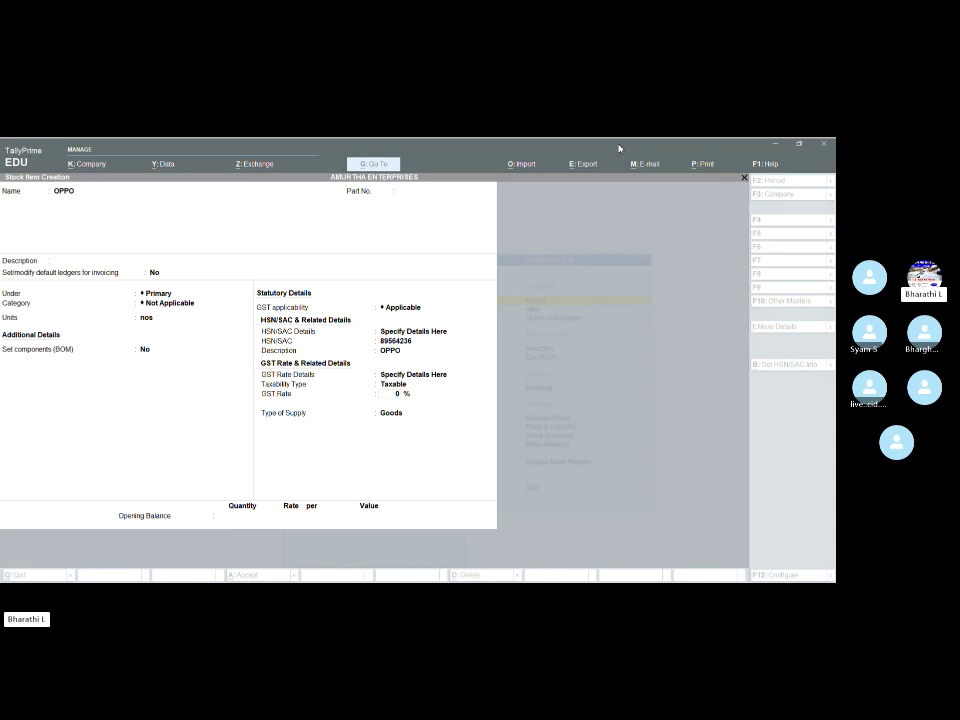
click(566, 310)
text(12)
key(Return)
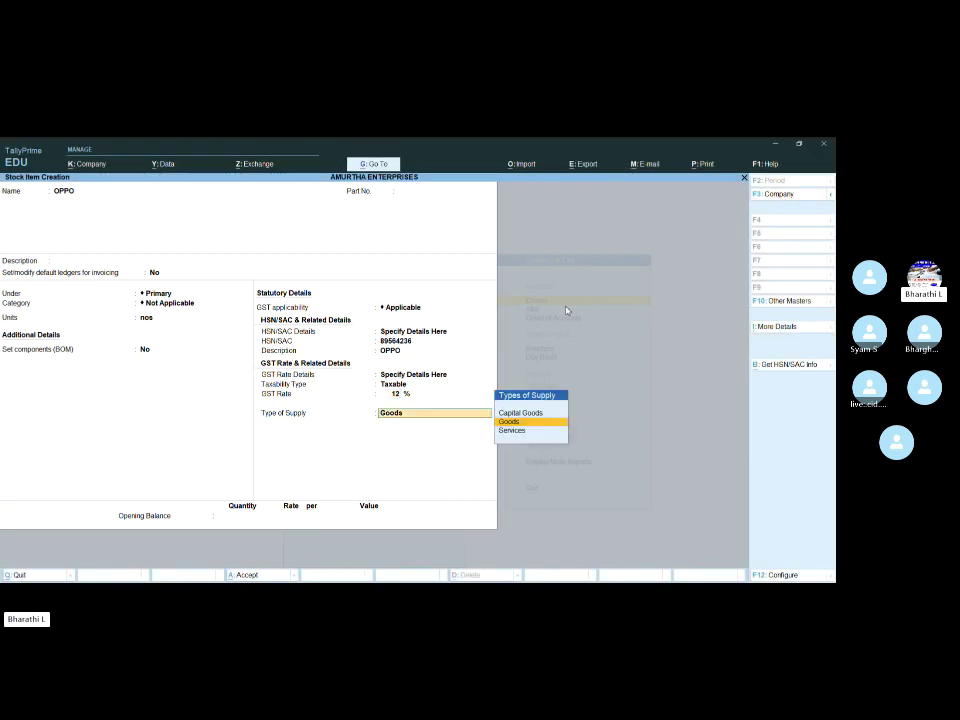
key(Return)
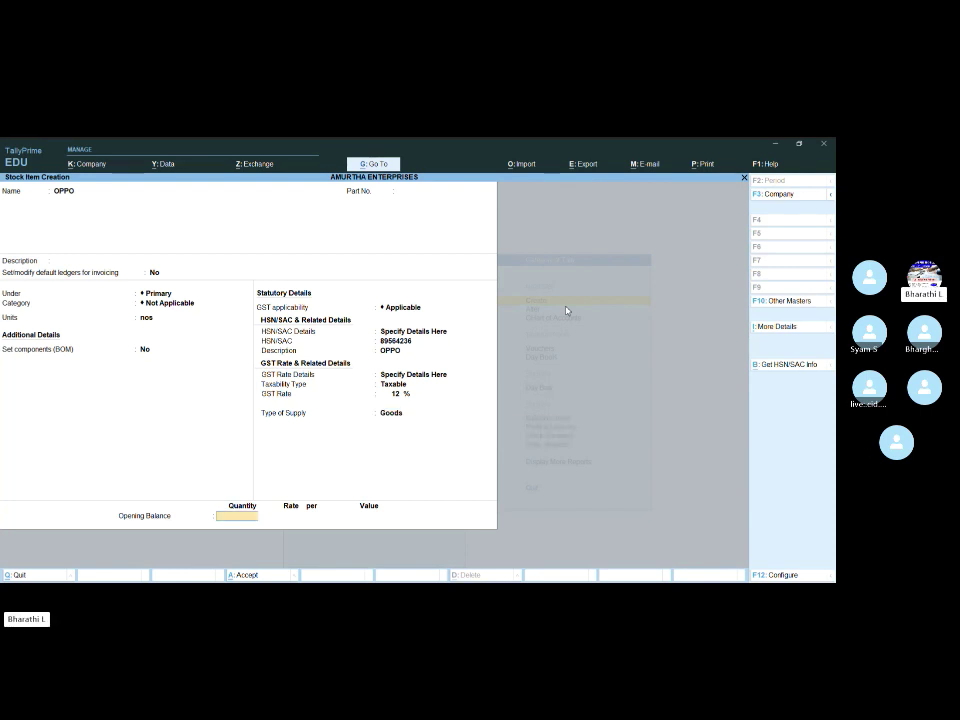
key(Return)
key(Return)
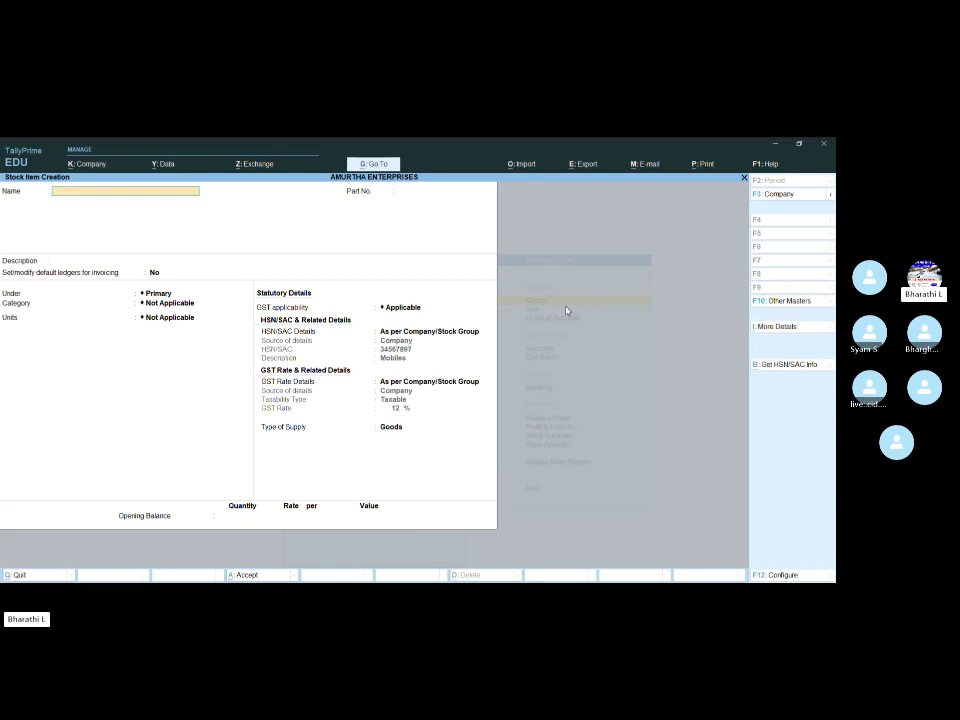
Enter a new stock item named Grinder under Primary with unit nos
key(Escape)
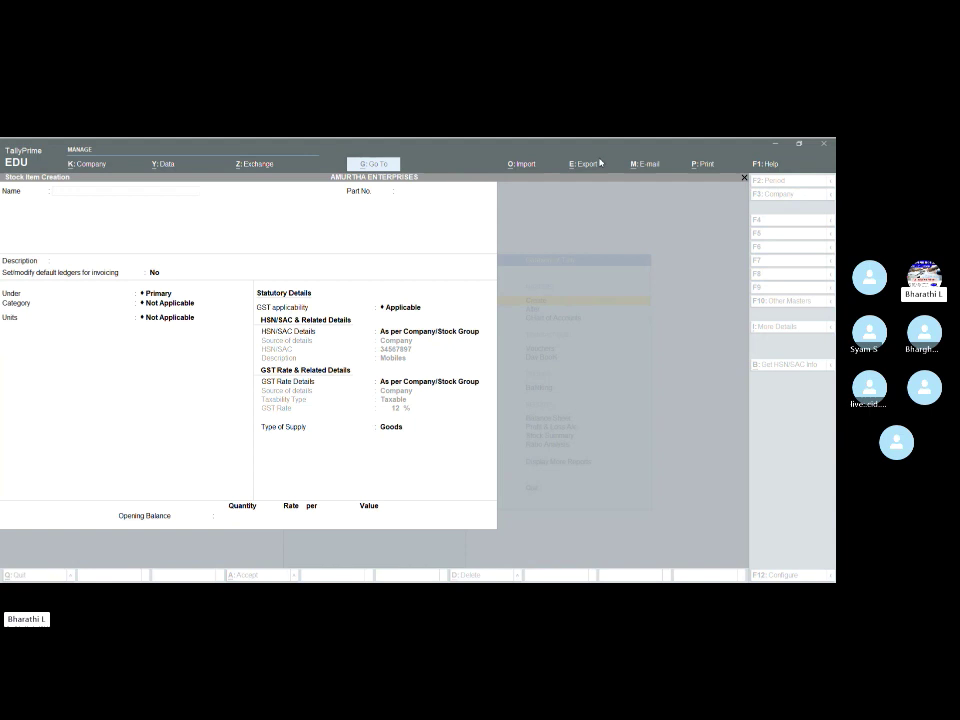
click(428, 381)
text(Grinder)
key(Return)
key(Return)
key(Return)
key(Return)
key(Return)
key(Return)
text(nos)
key(Return)
key(Return)
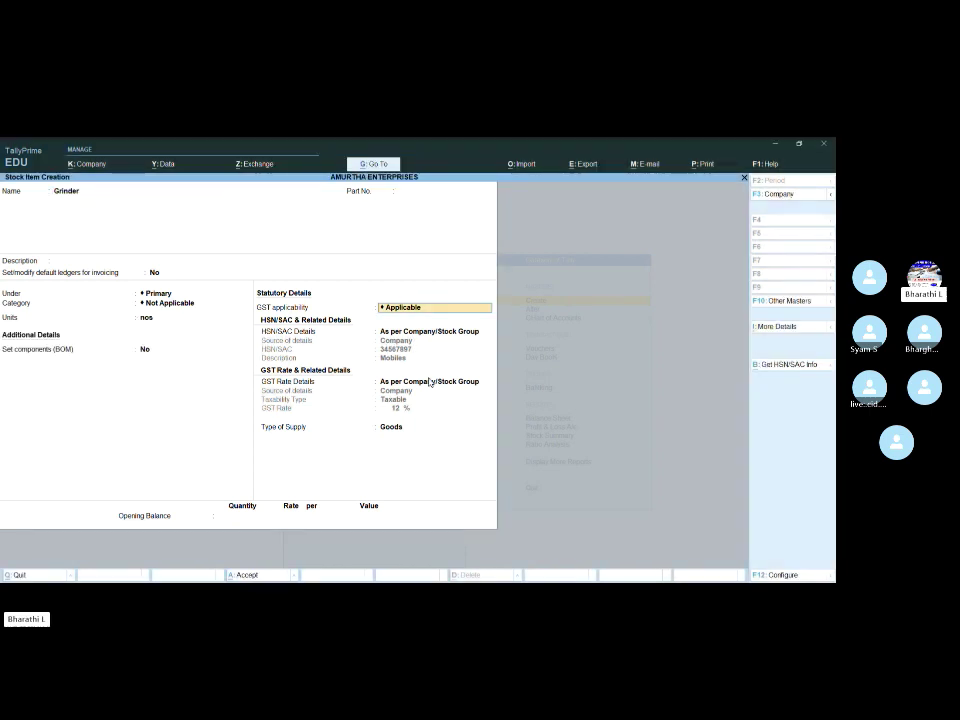
key(Return)
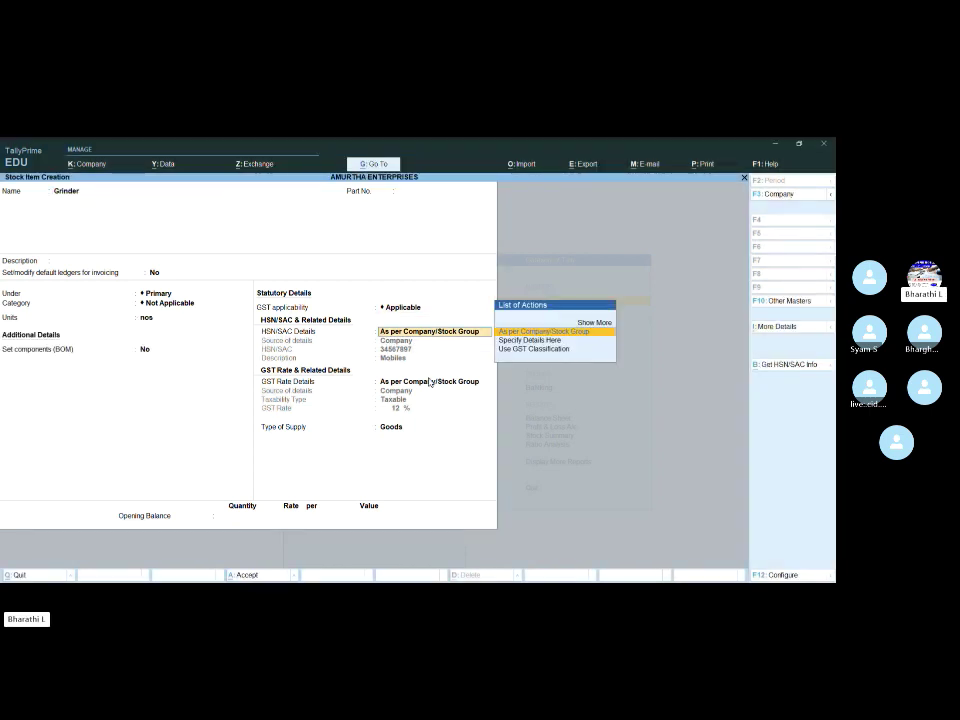
Specify HSN/SAC 52147896 with description Grinder for the item
key(Down)
key(Return)
text(52147896)
key(Return)
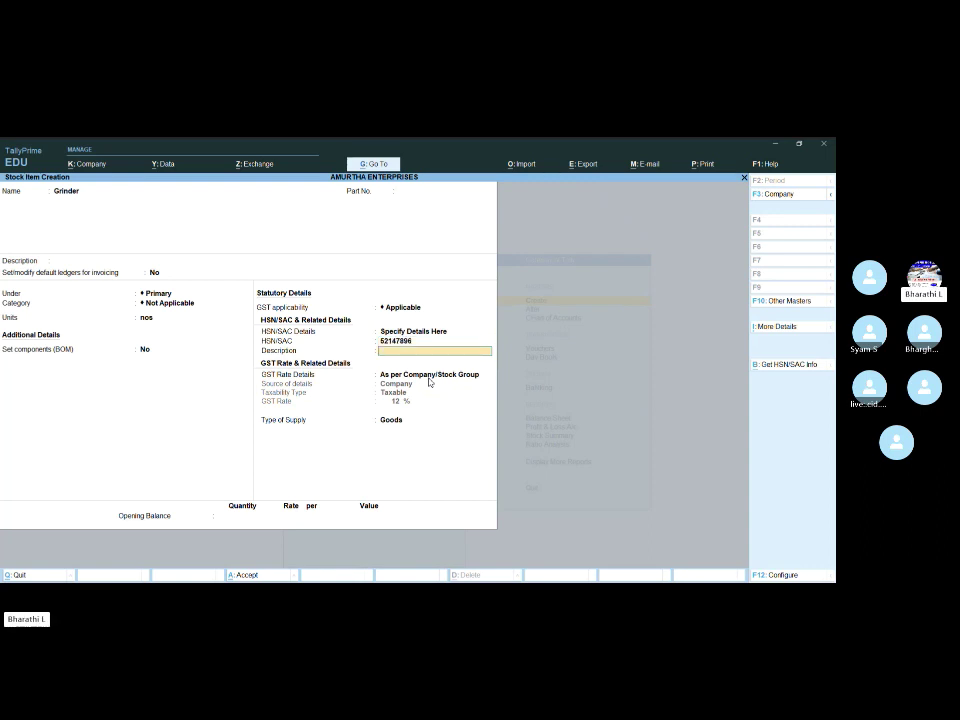
text(Grinder)
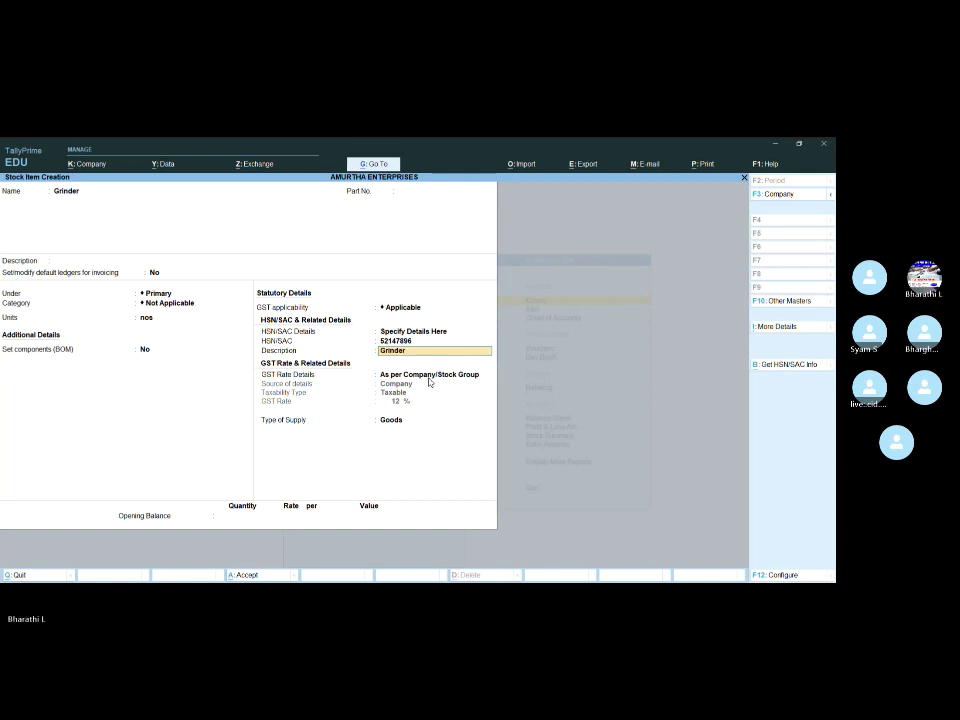
key(Return)
Set Grinder's GST rate details to Taxable, 18%, Goods supply, and save it
key(Down)
key(Return)
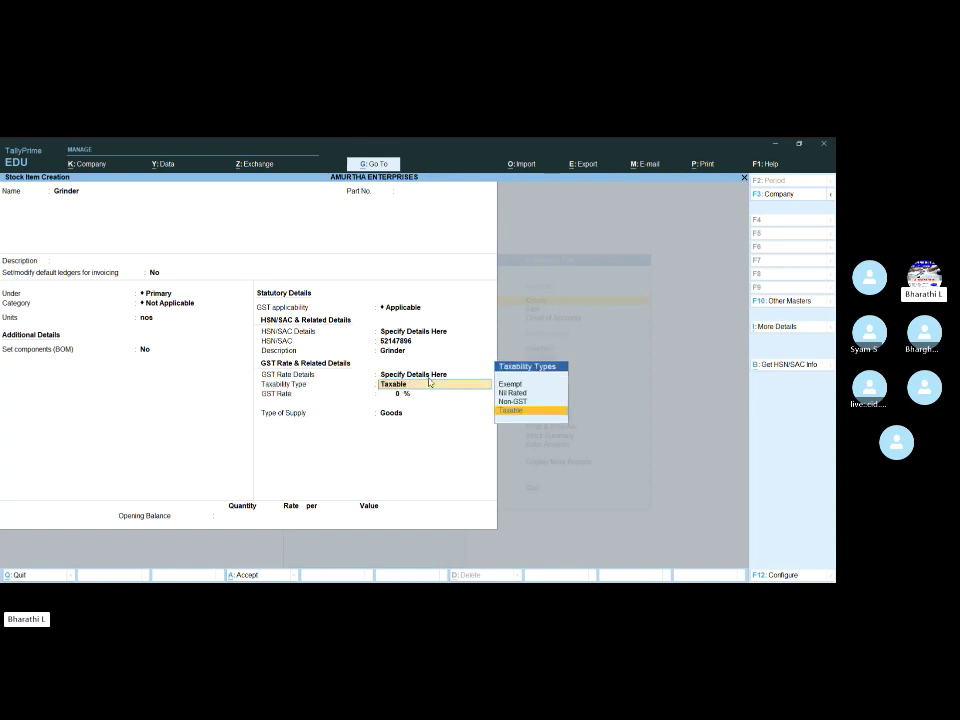
key(Return)
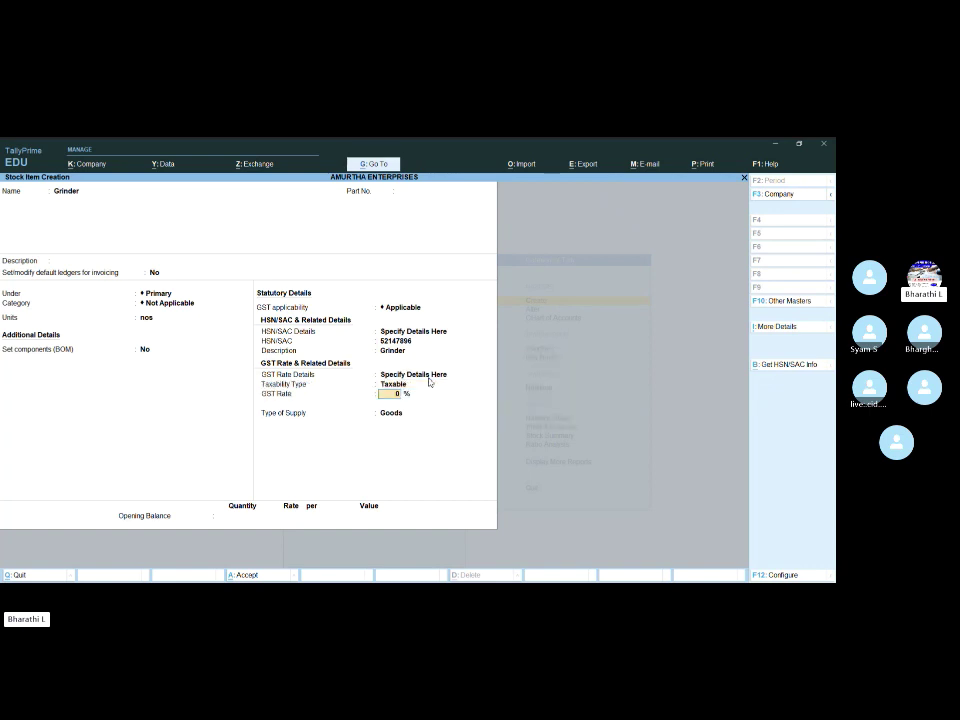
text(18)
key(Return)
key(Return)
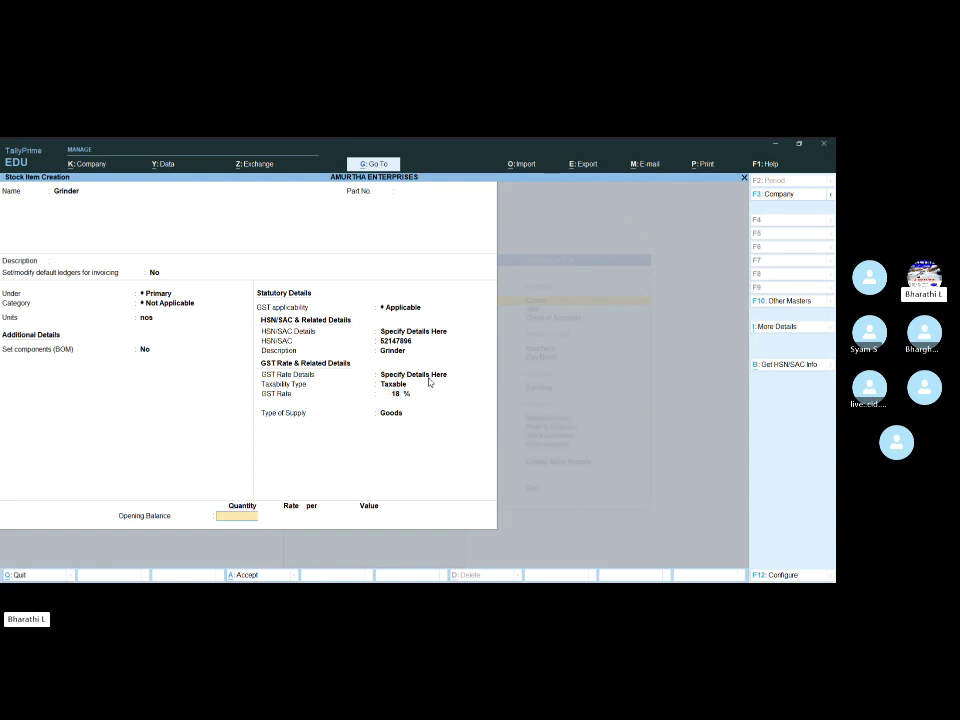
key(Return)
key(Return)
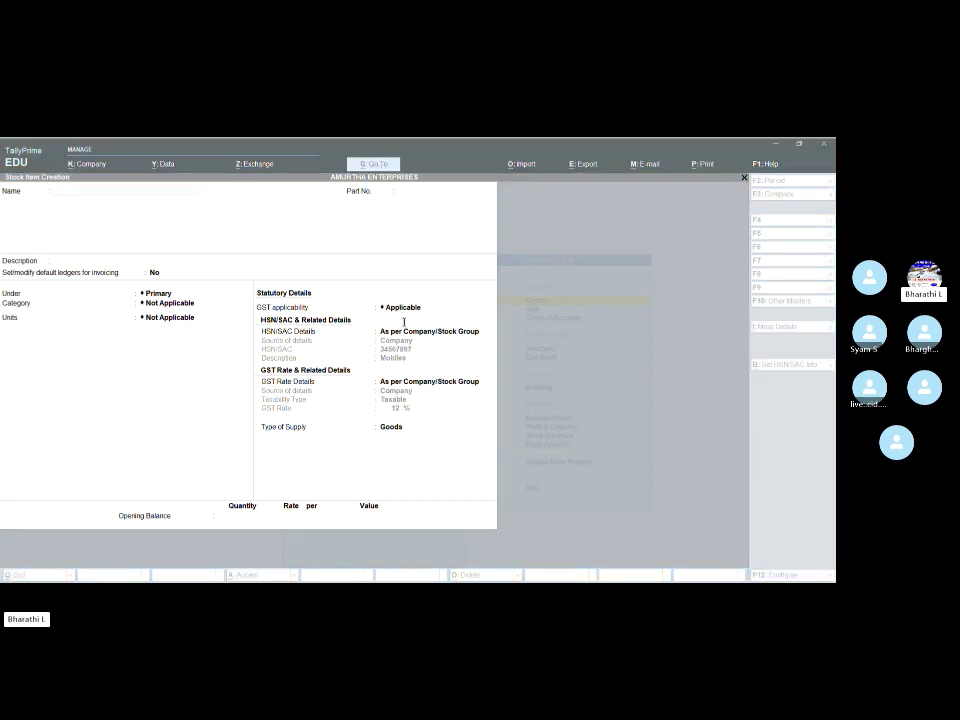
click(551, 206)
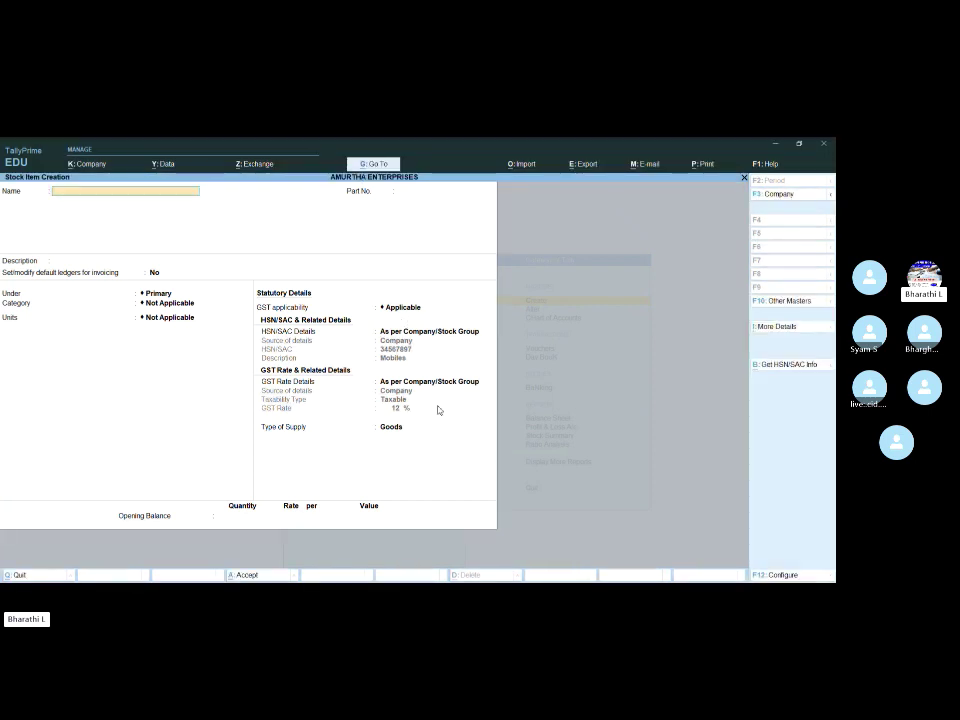
Quit Stock Item Creation and the List of Masters, then go to Vouchers
key(Escape)
key(y)
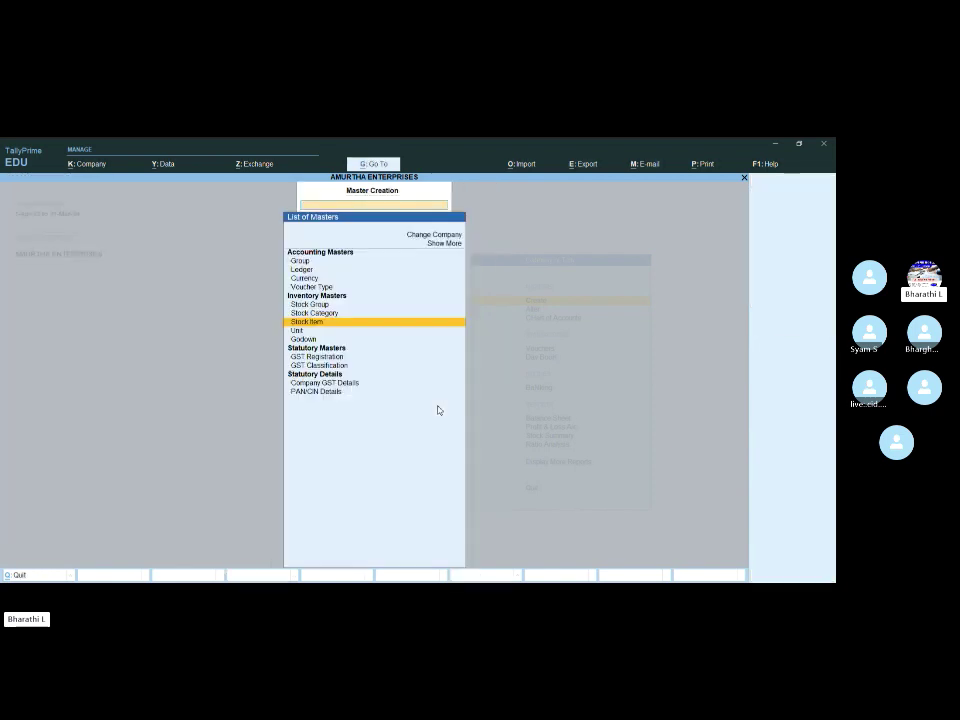
key(Escape)
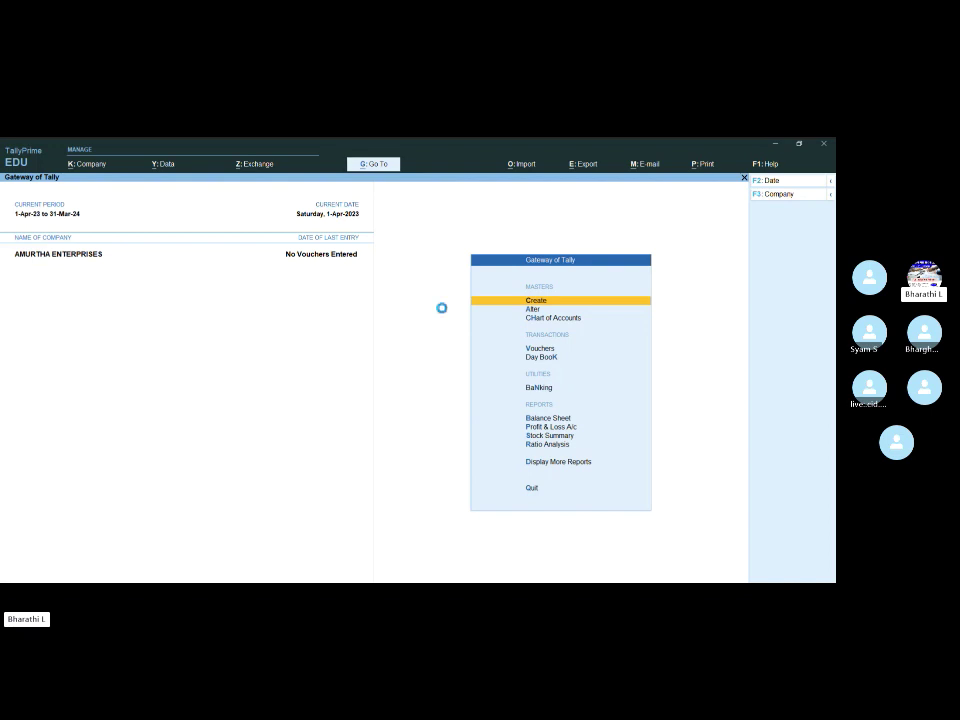
key(v)
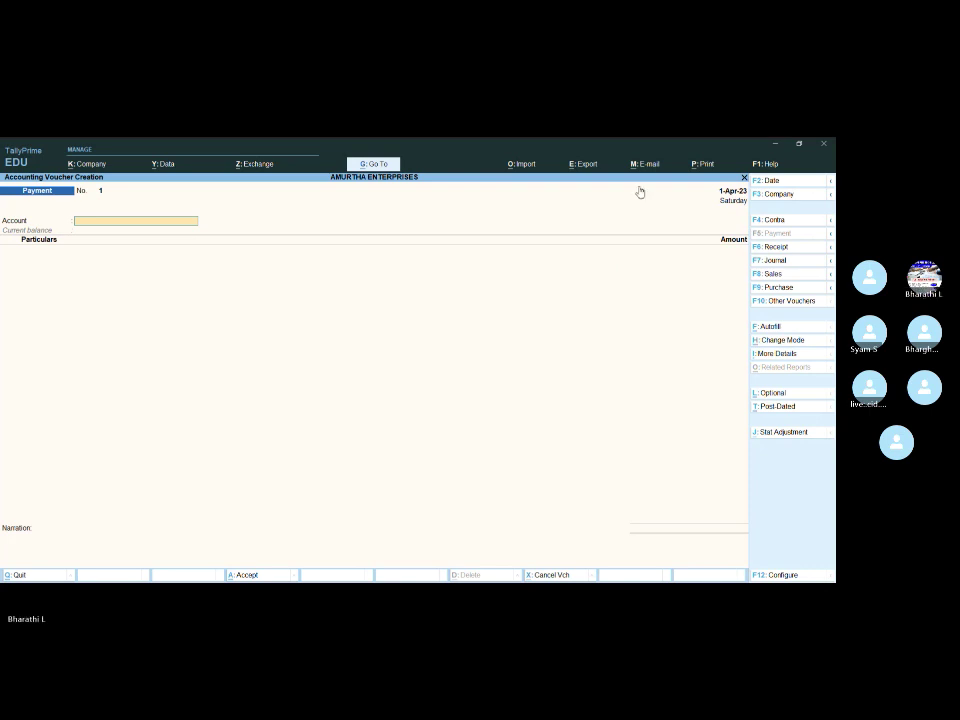
Switch the voucher type to Purchase and date it 1-Oct-23
key(F9)
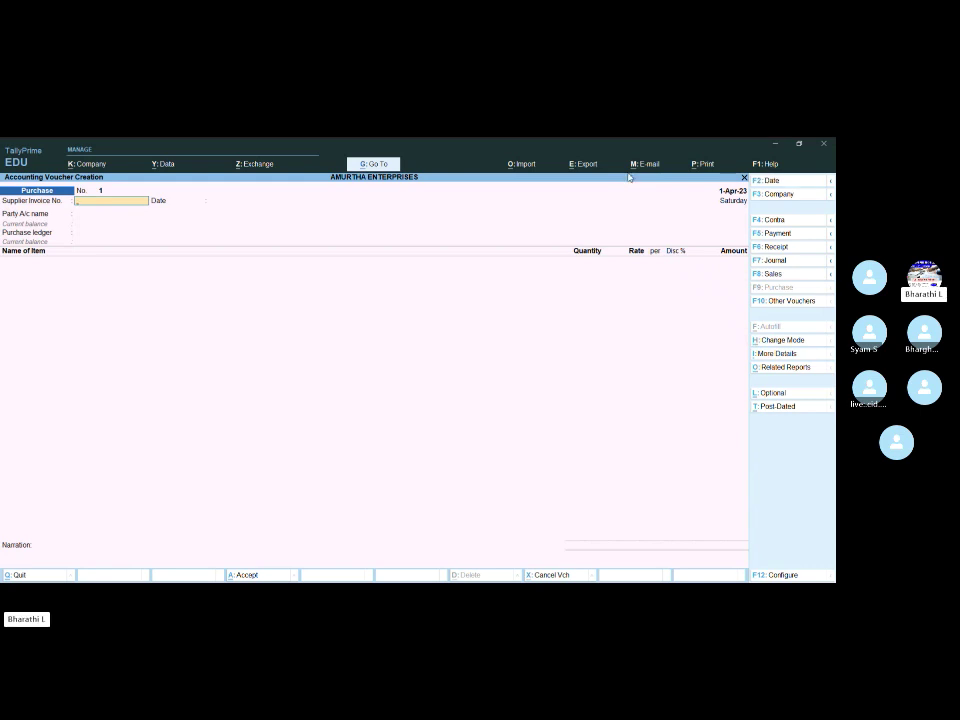
key(F2)
text(1-10)
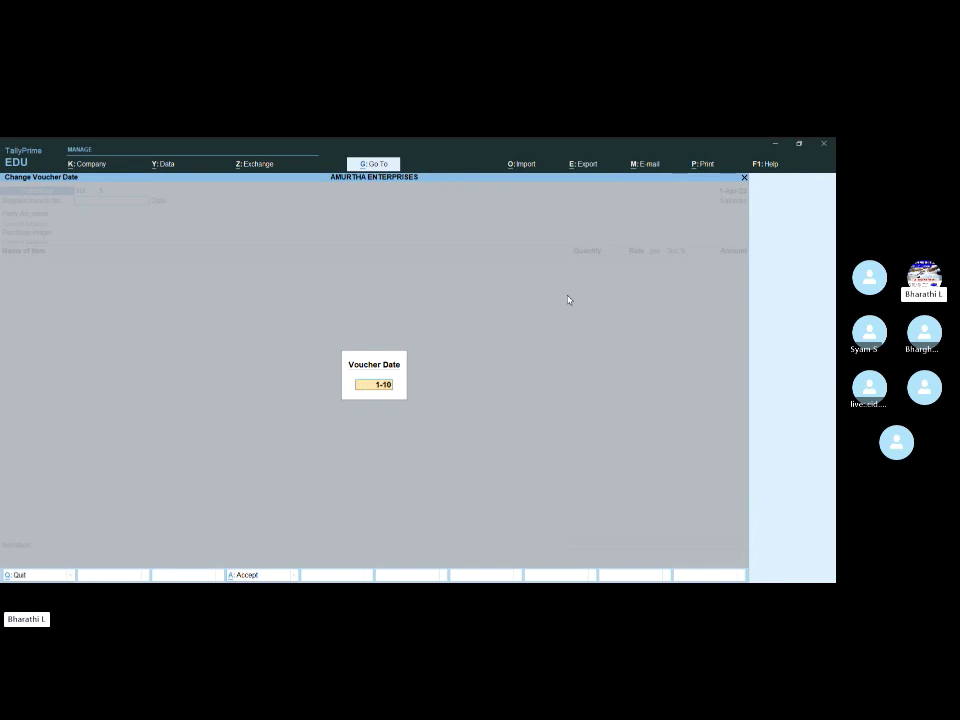
key(Return)
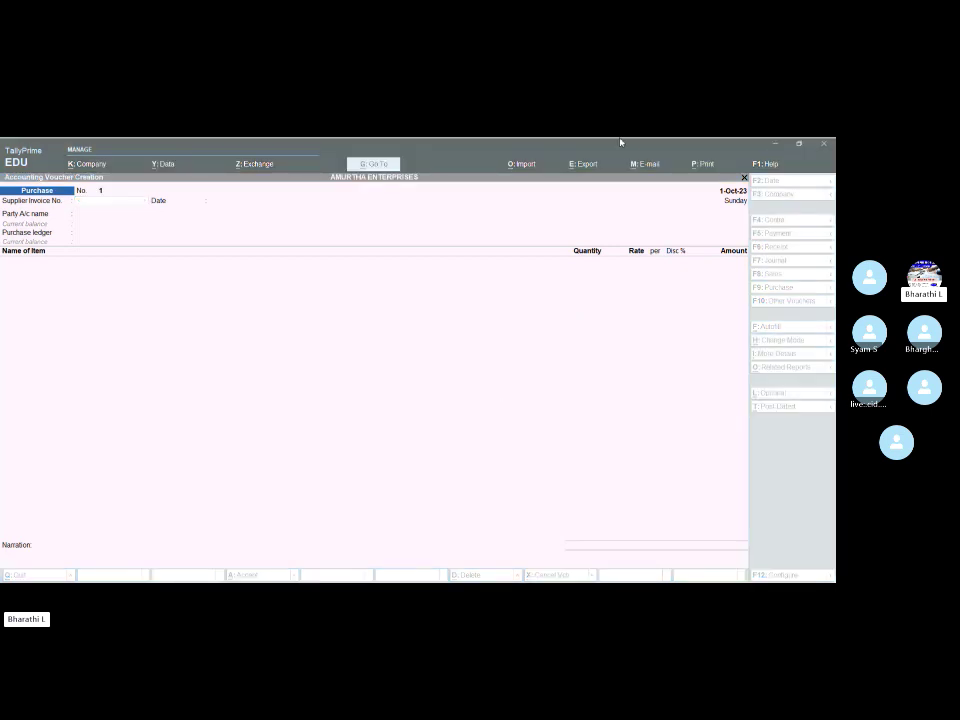
Enter supplier invoice 198, party Amurtha Enterprizes and ledger Purchase A/c
click(620, 142)
text(198)
key(Return)
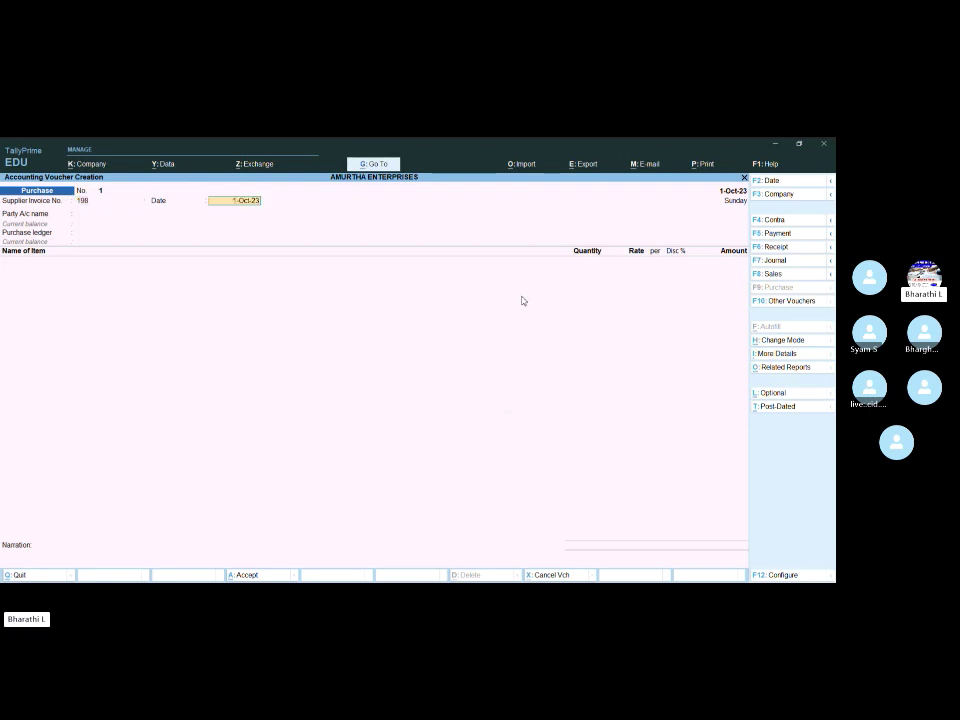
key(Return)
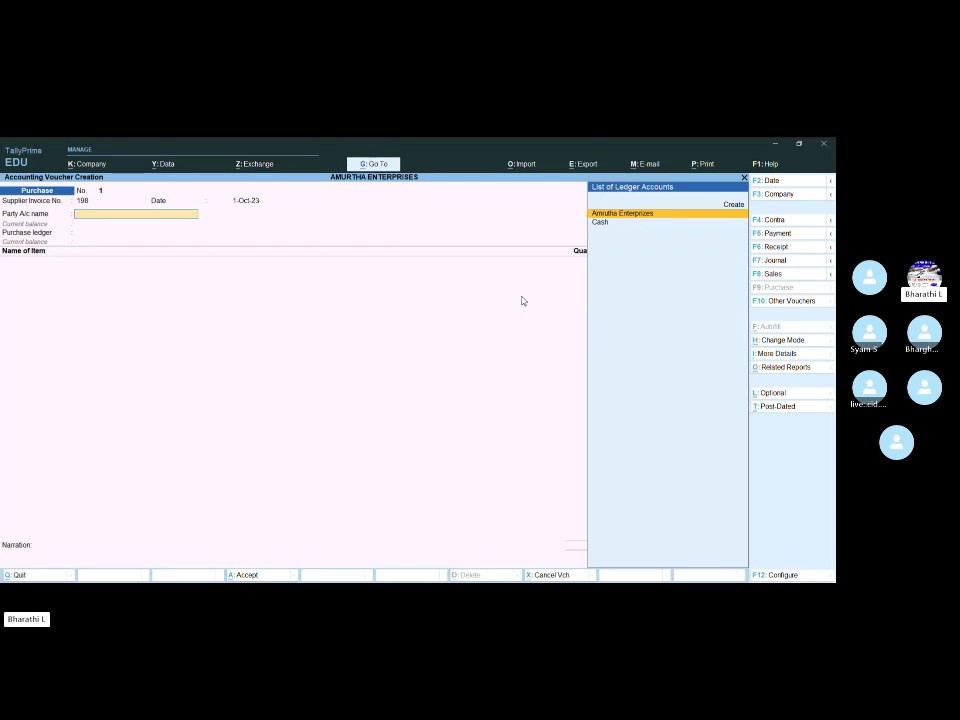
key(Return)
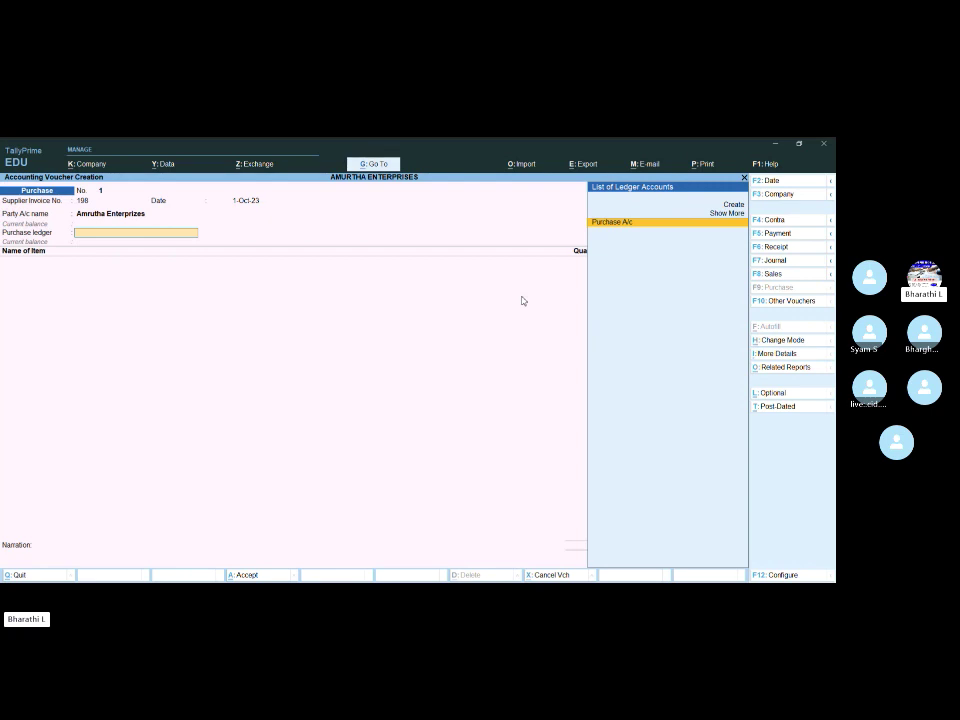
key(Return)
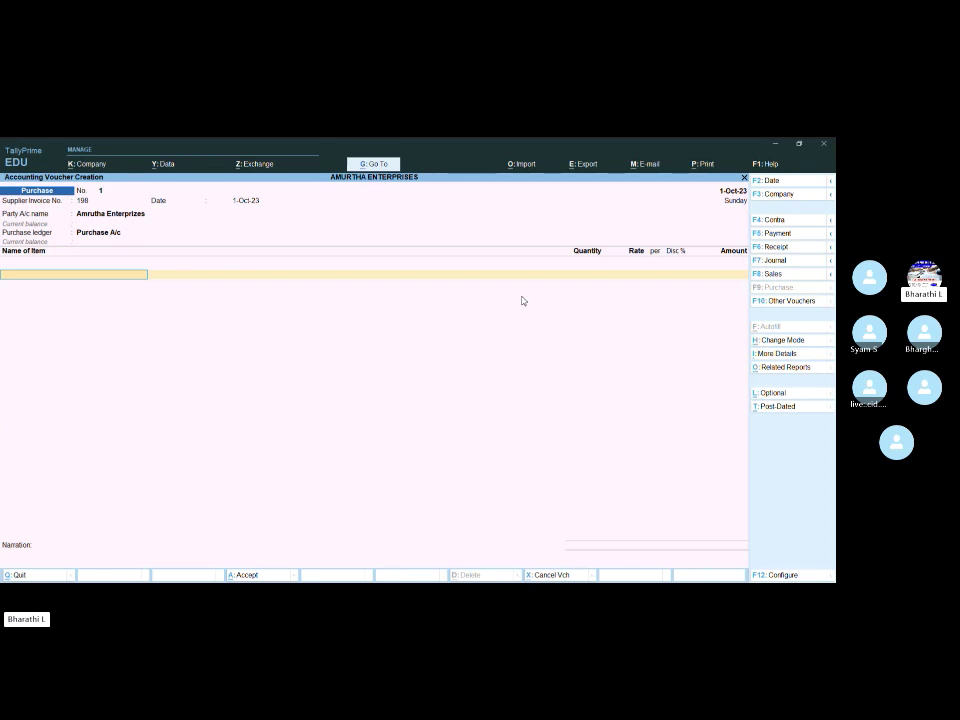
Add OPPO as the first item: 190 nos at a rate of 10,000
text(oppo)
key(Return)
text(190)
key(Return)
text(10,000)
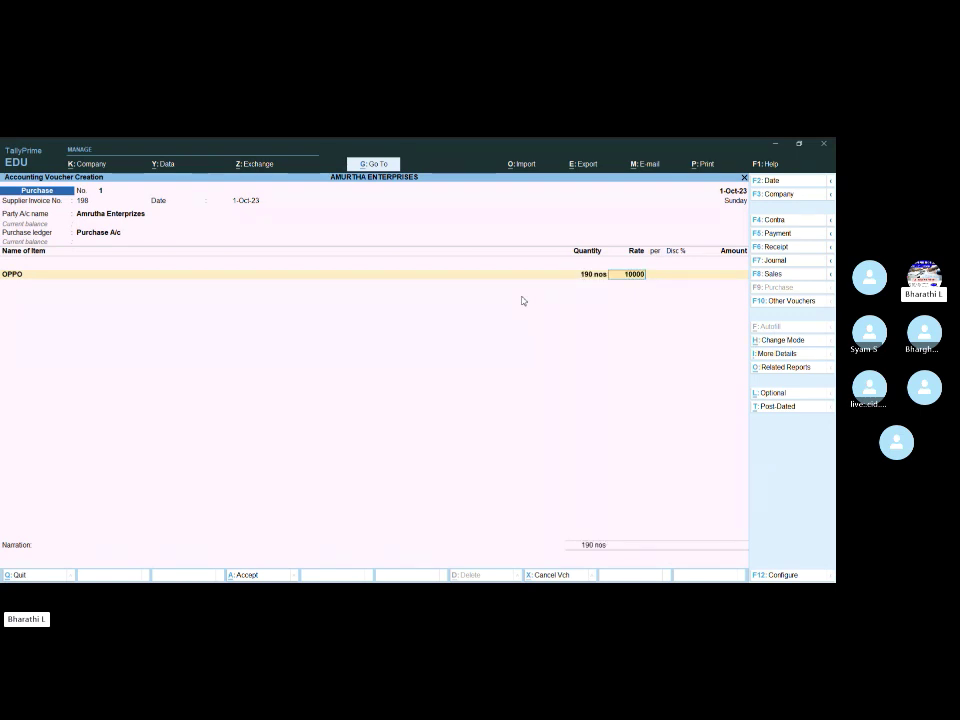
key(Return)
key(Return)
key(Return)
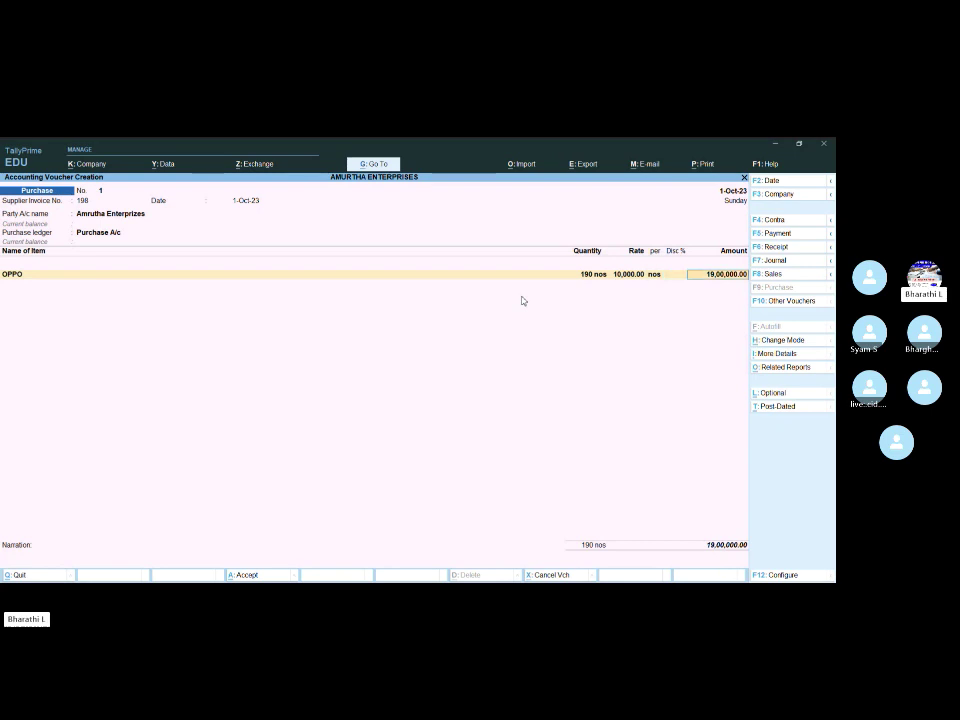
key(Return)
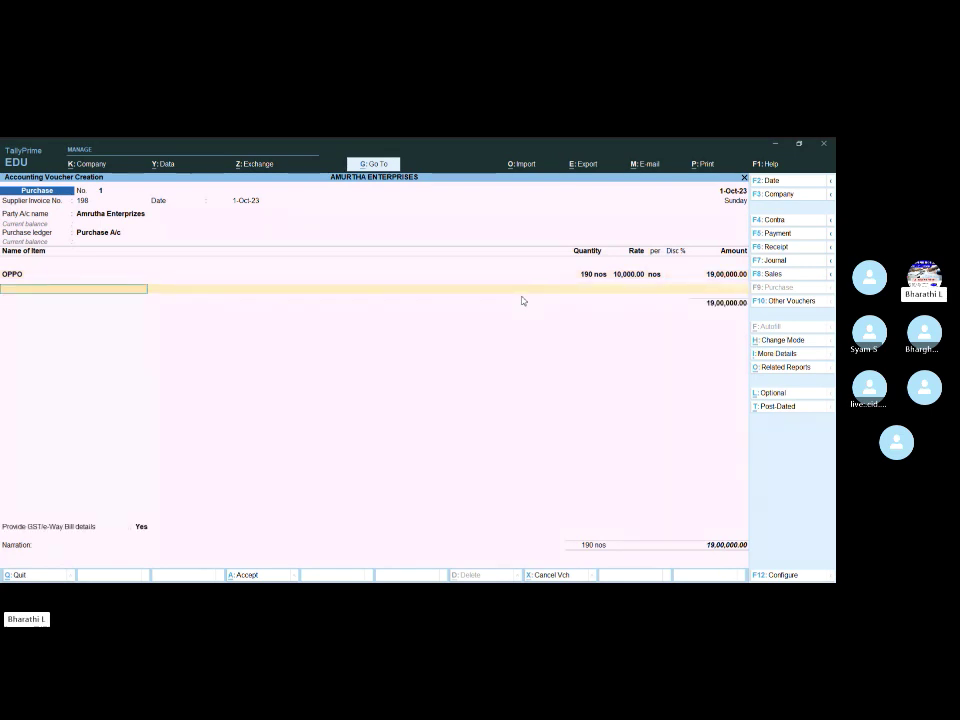
Add Grinder as the second item: 50 nos at a rate of 3,000
text(Gr)
key(Return)
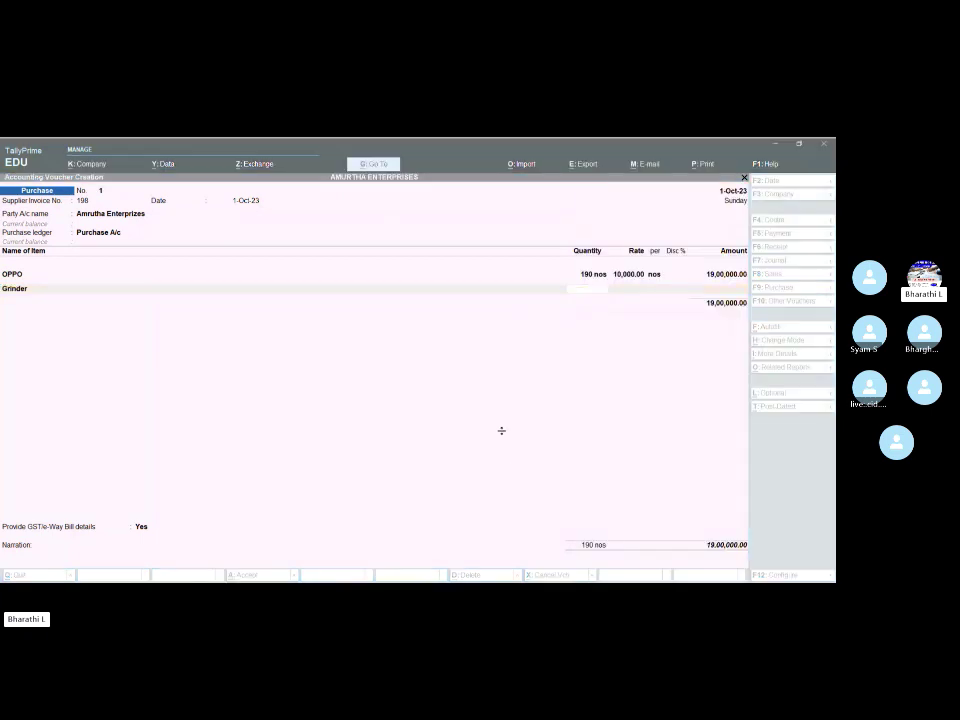
click(631, 146)
click(615, 148)
text(50)
key(Return)
text(3000)
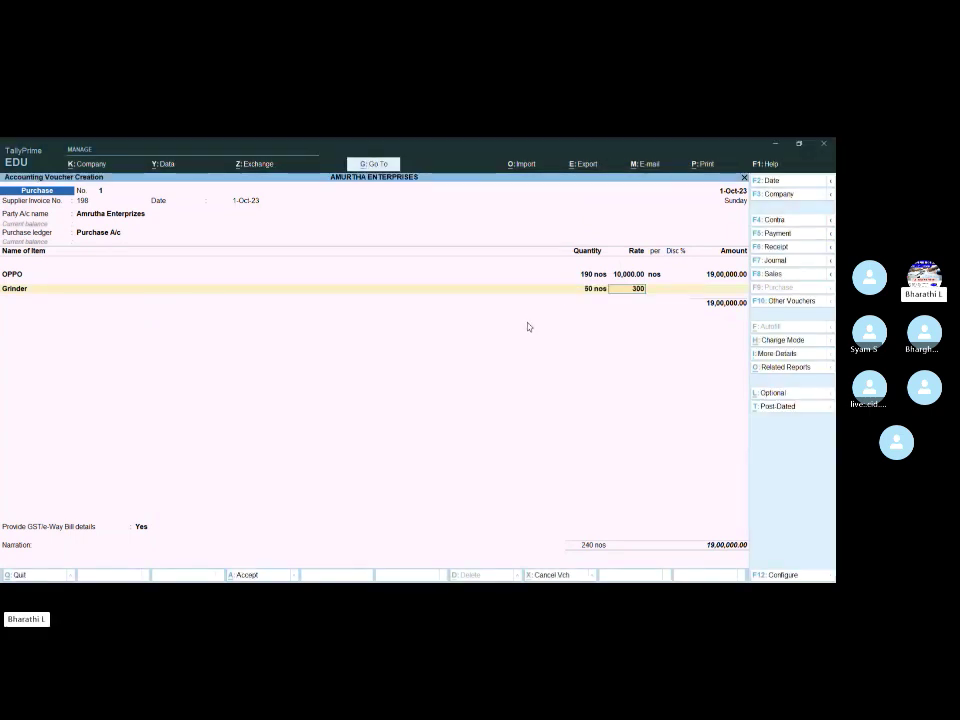
key(Return)
key(Return)
key(Return)
key(Return)
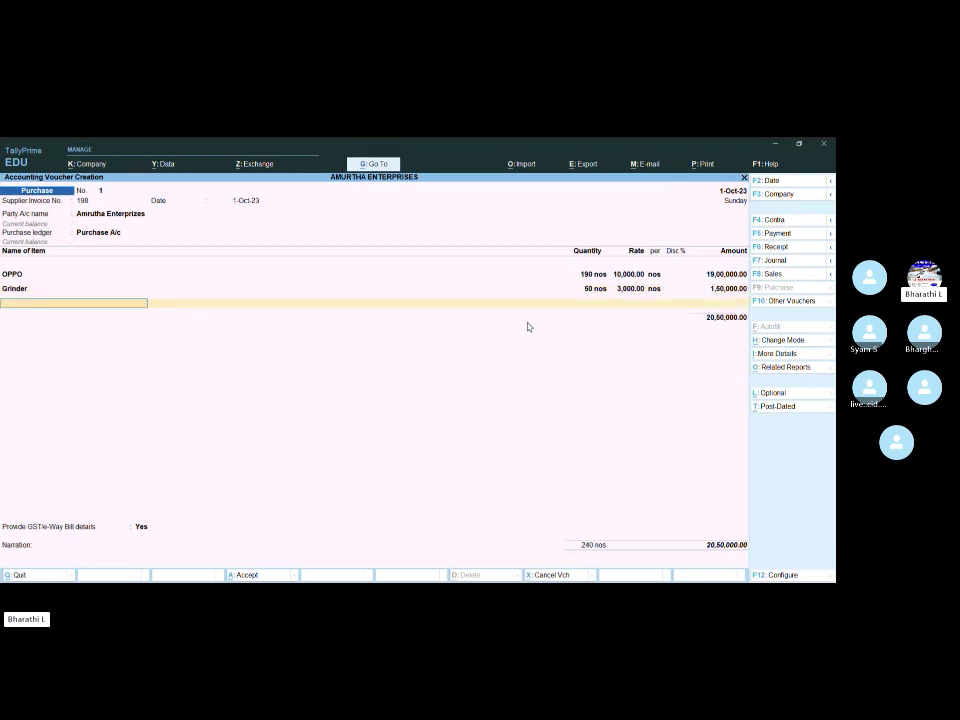
key(Return)
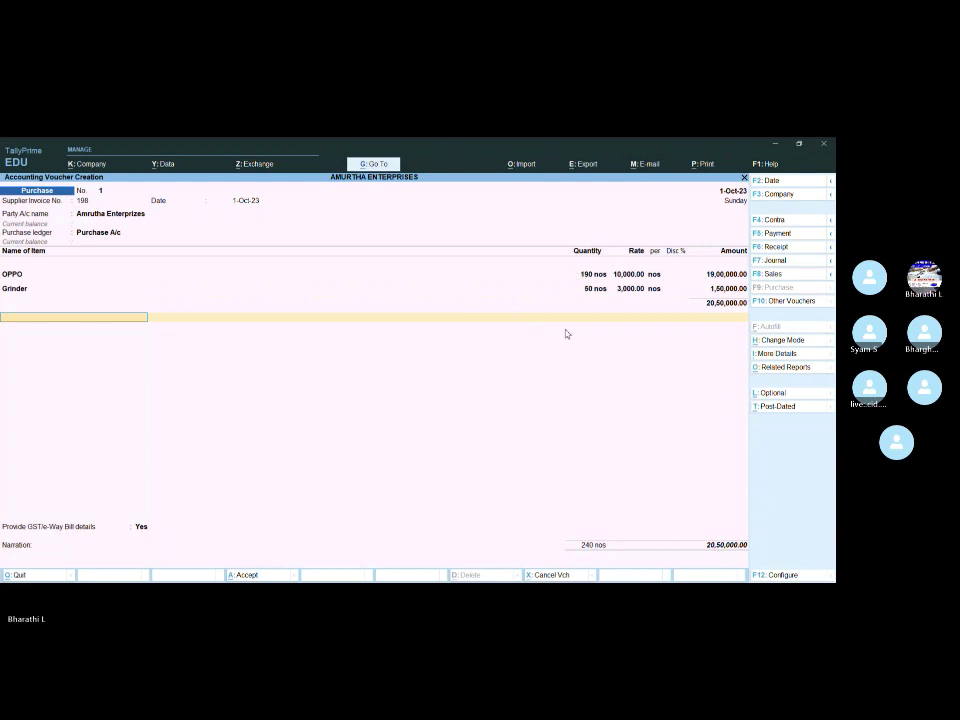
Add Input SGST and Input CGST ledger rows of 1,27,500.00 each
text(In)
key(Down)
key(Down)
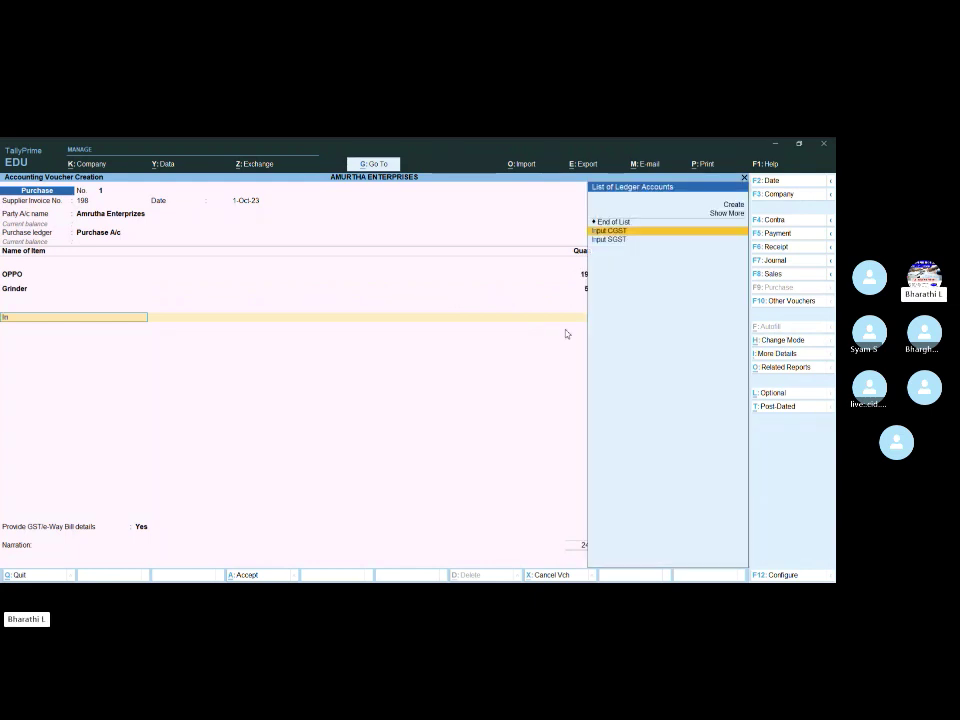
key(Return)
key(Return)
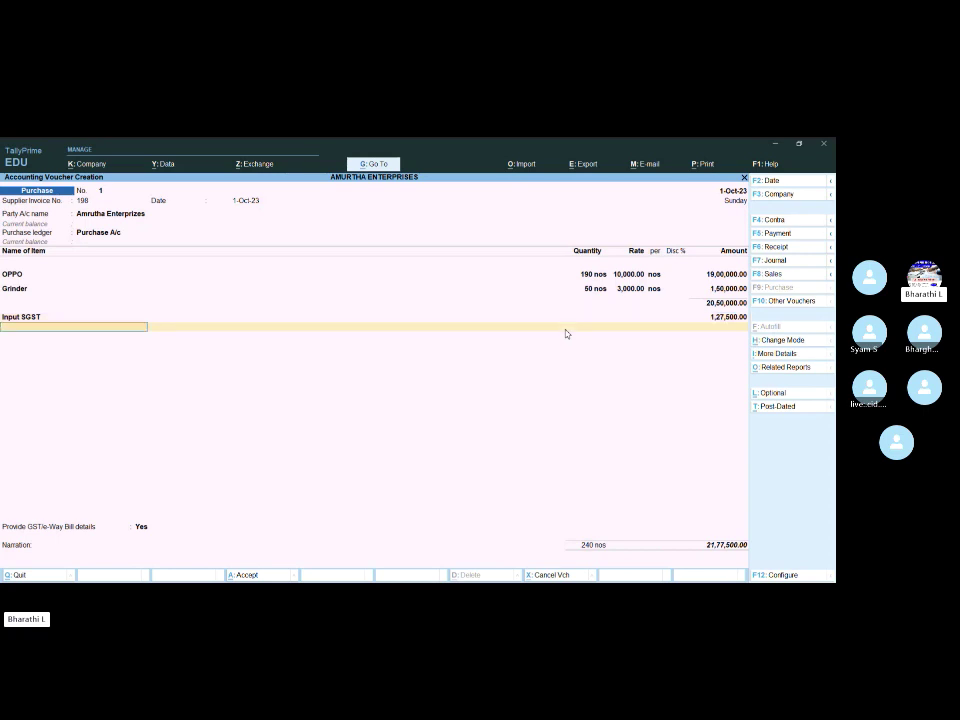
key(Down)
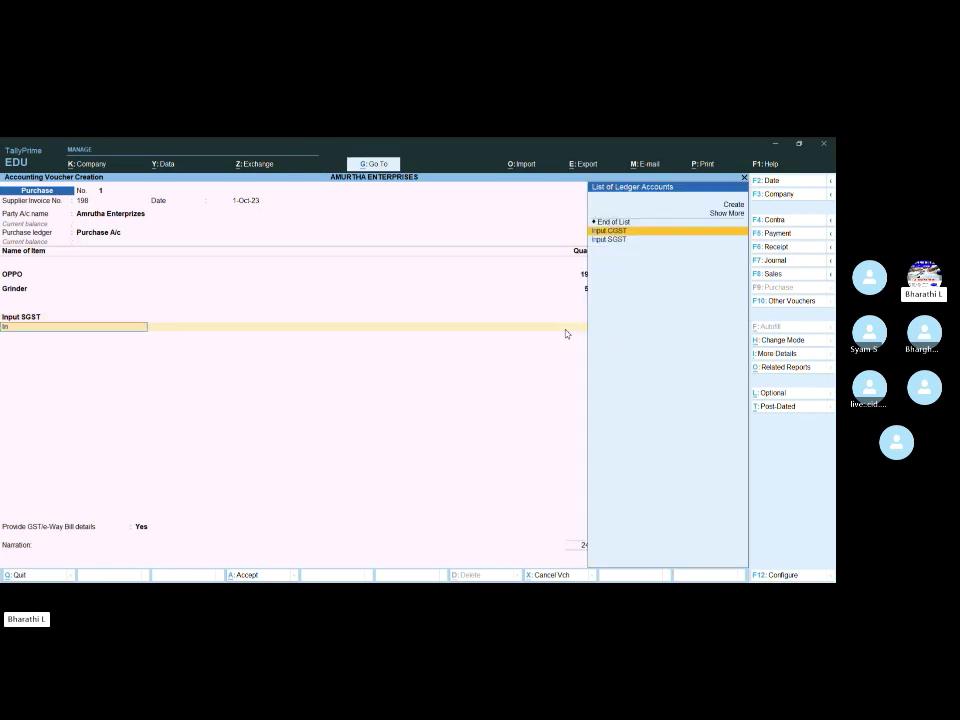
key(Return)
key(Return)
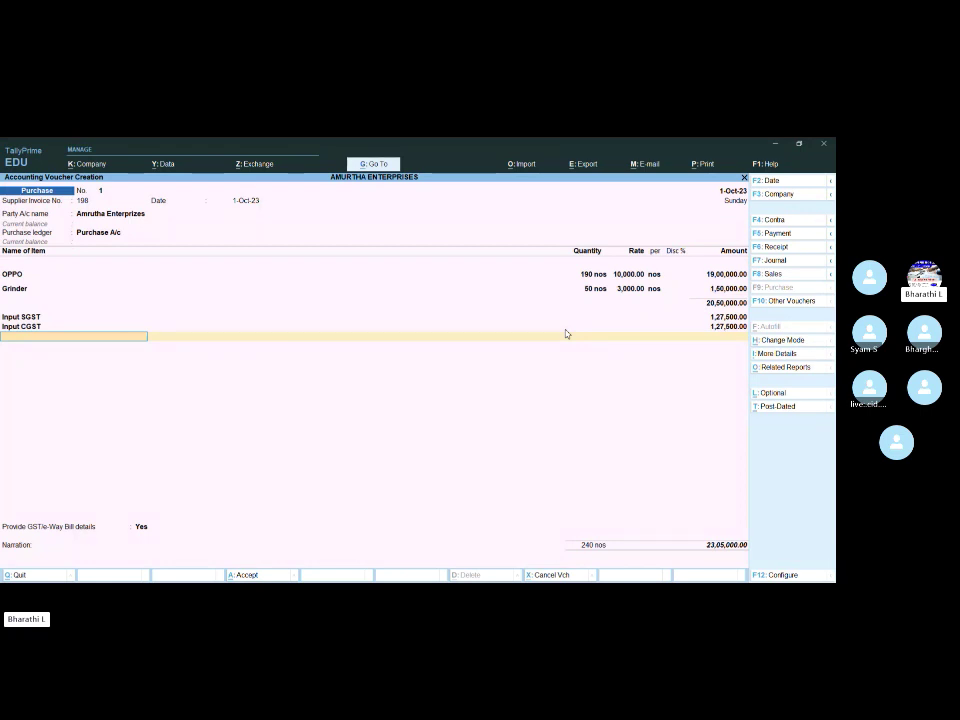
Skip GST/e-Way Bill details, record New Ref 198 for 23,05,000.00, and accept the voucher
key(Return)
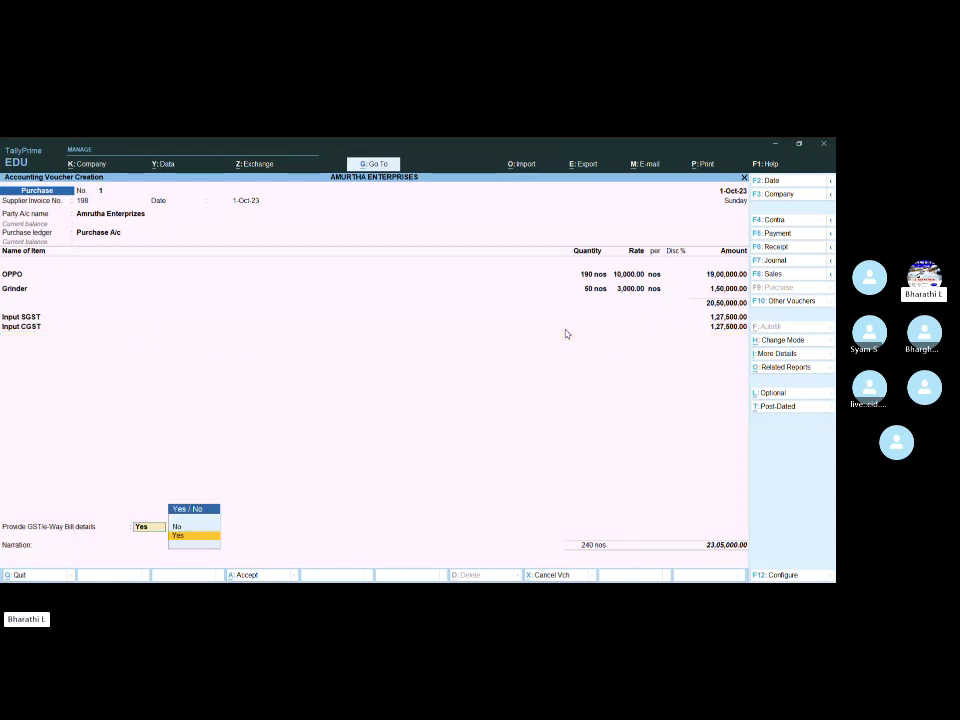
key(Down)
key(Return)
key(Return)
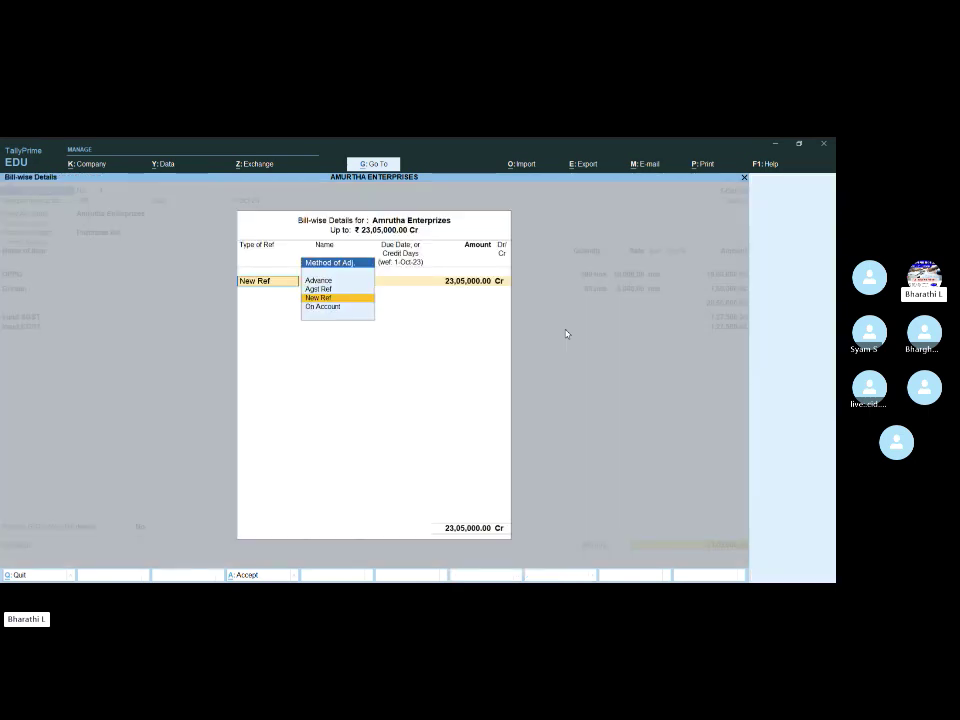
key(Return)
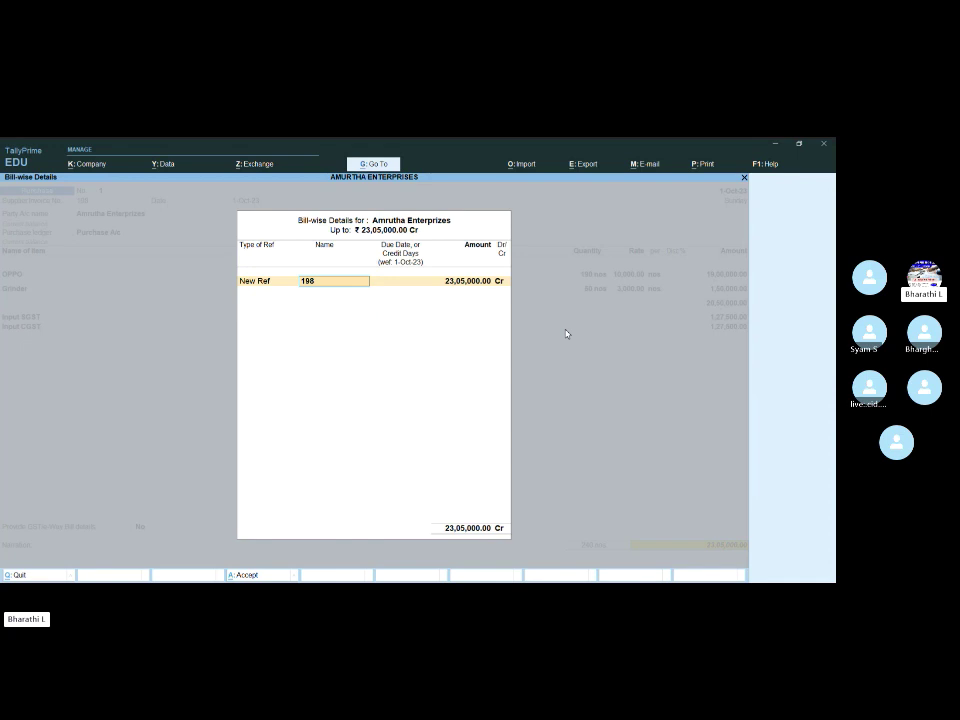
key(Return)
key(Return)
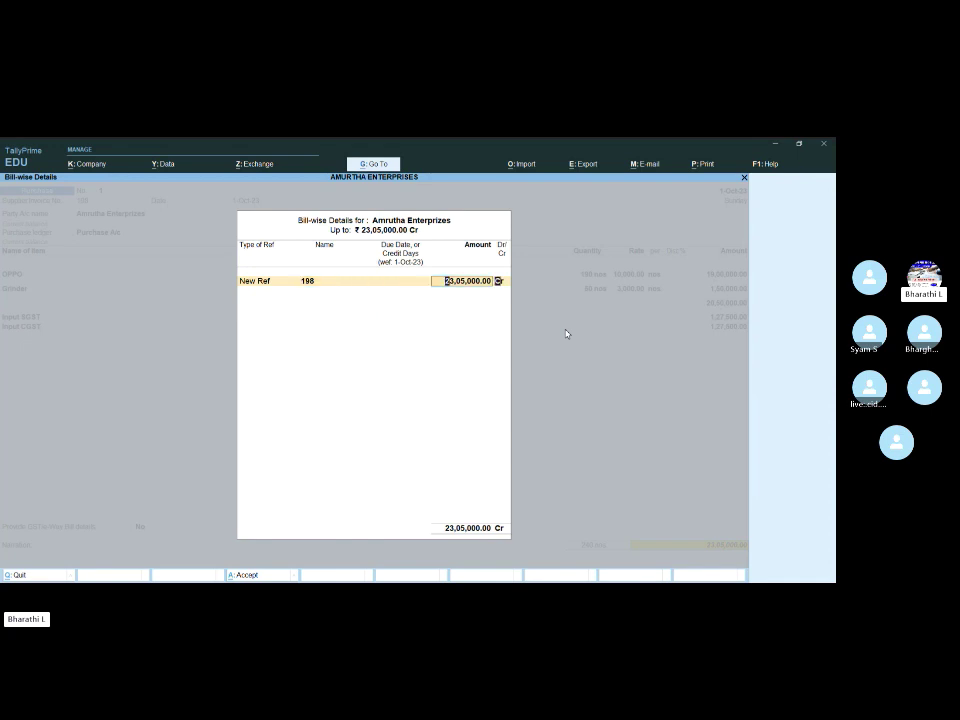
key(Return)
key(Return)
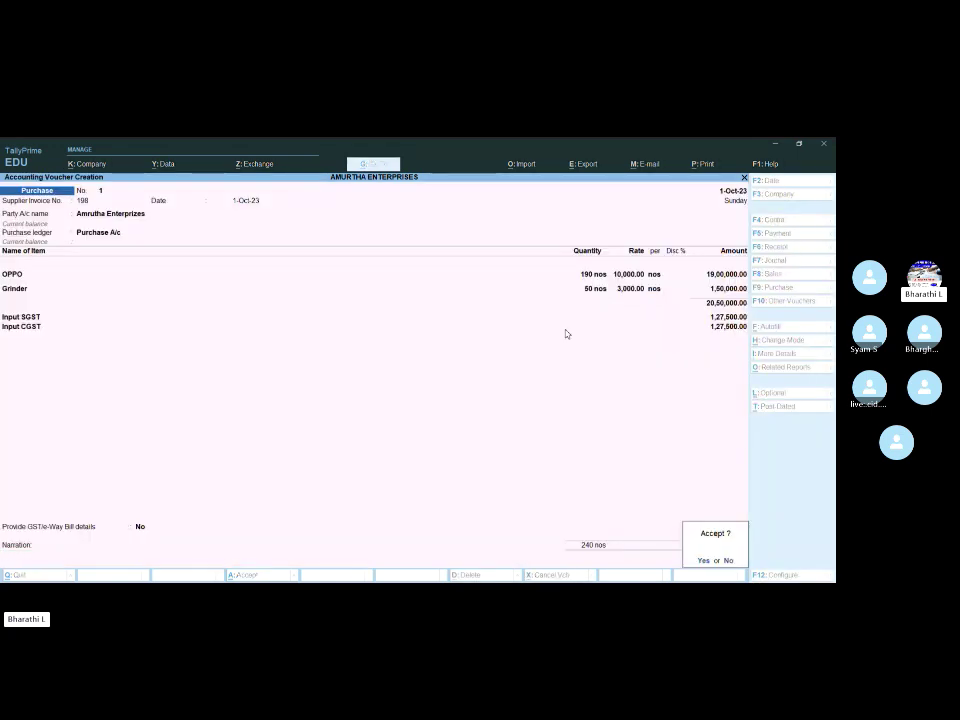
key(Return)
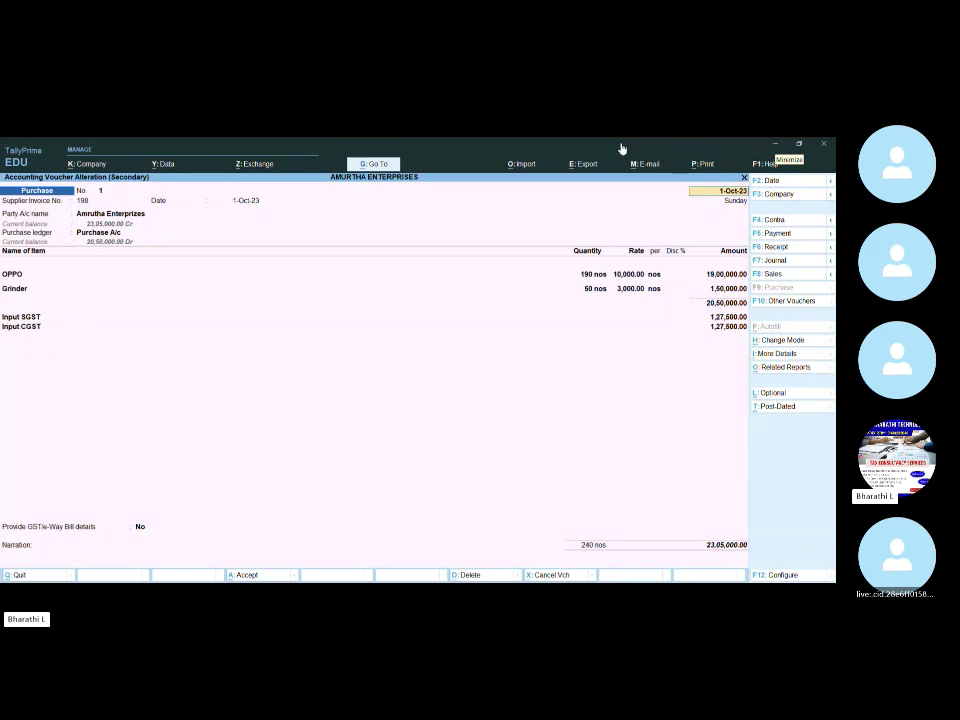
key(alt+Tab)
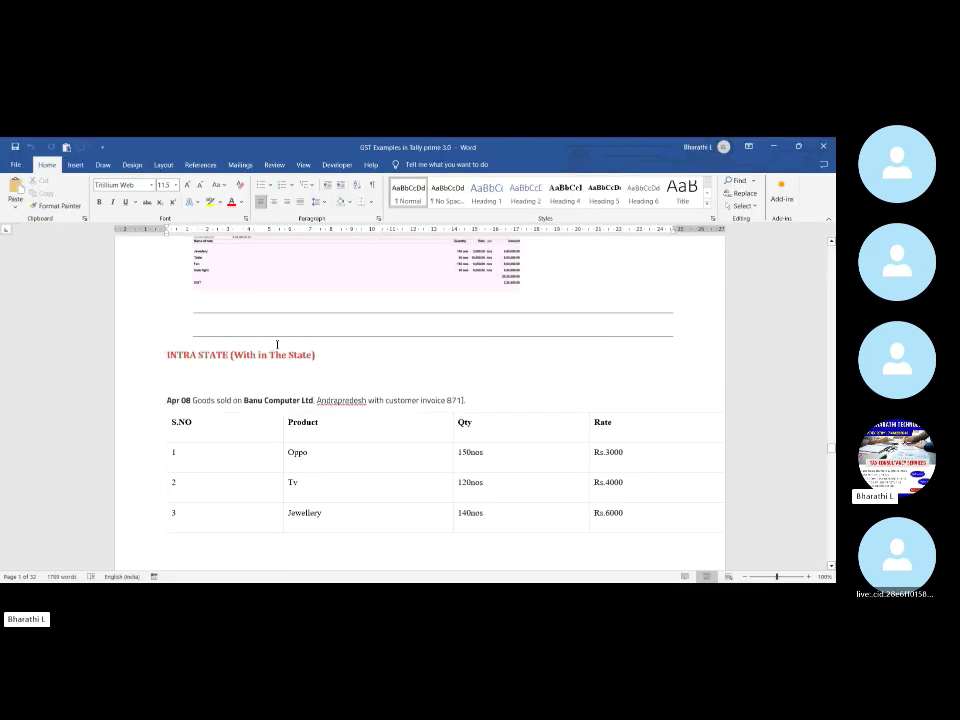
Scroll the GST Examples document to the INTRA STATE Banu Computer Ltd product table
scroll(276, 343, down, 1)
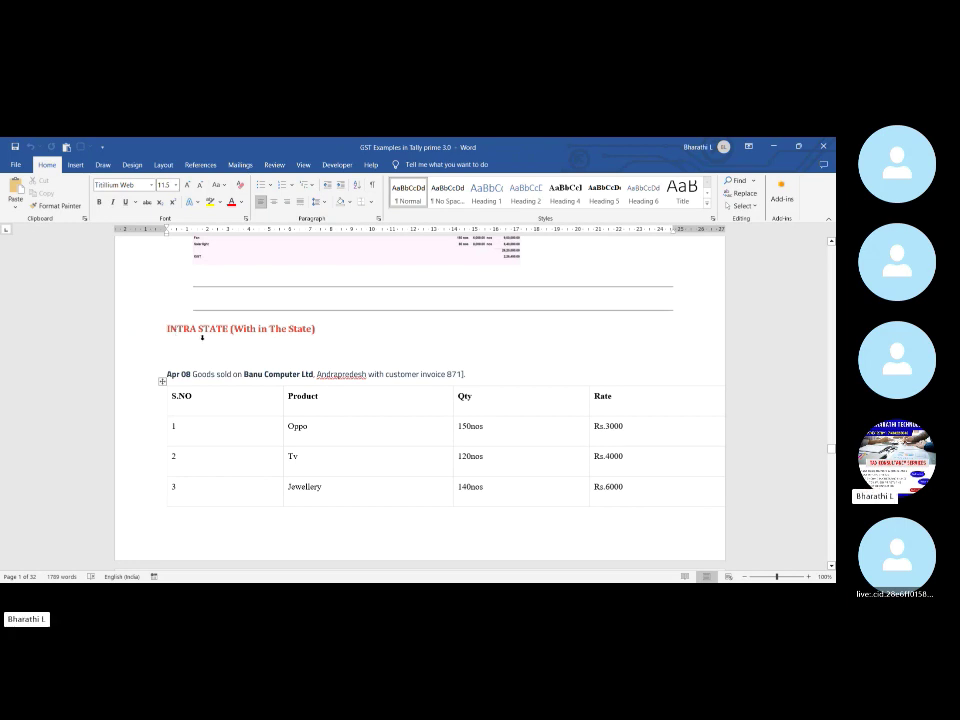
scroll(291, 343, down, 1)
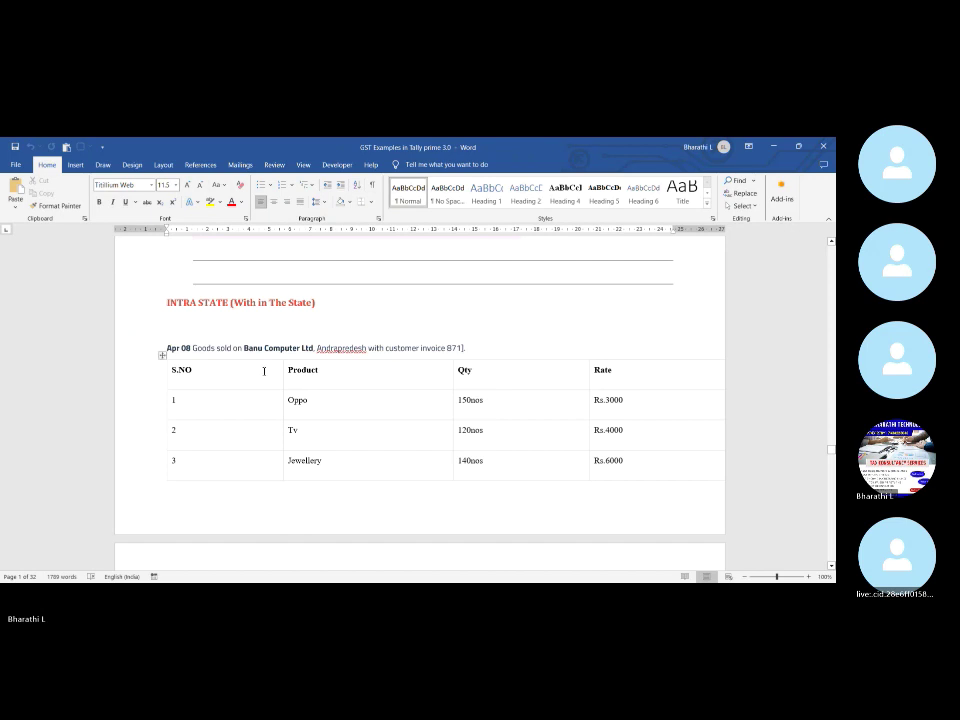
scroll(286, 336, down, 3)
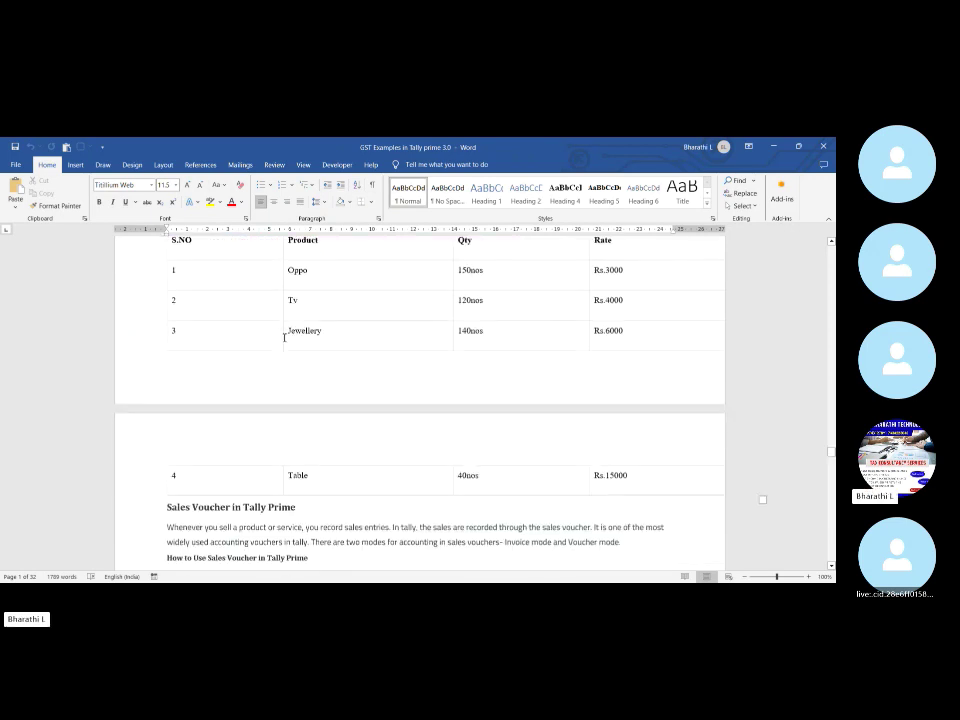
scroll(283, 336, up, 1)
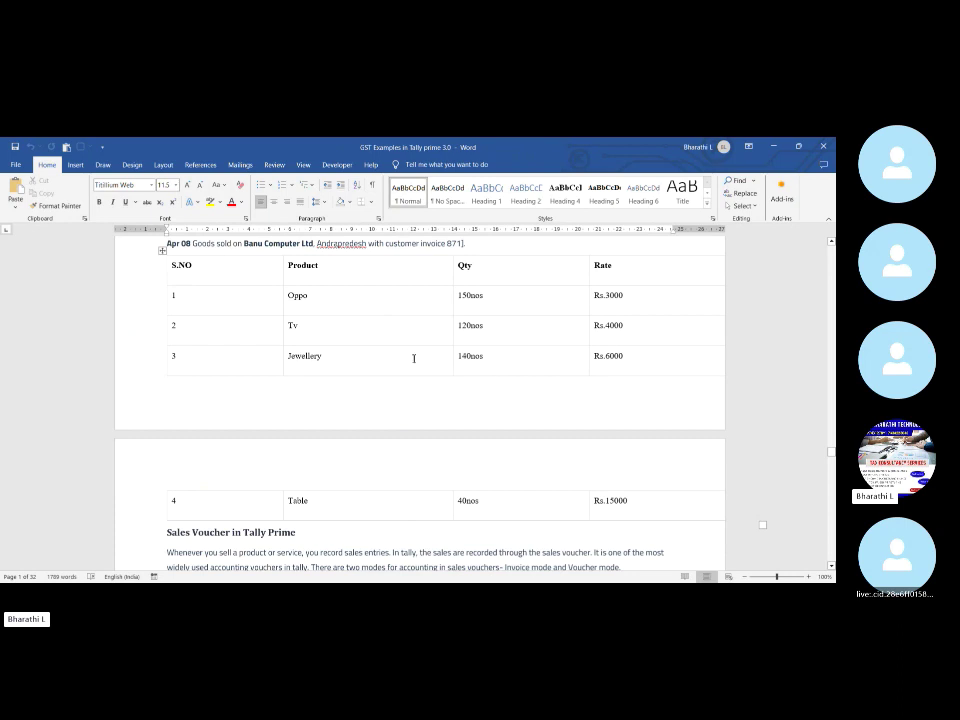
scroll(381, 343, up, 2)
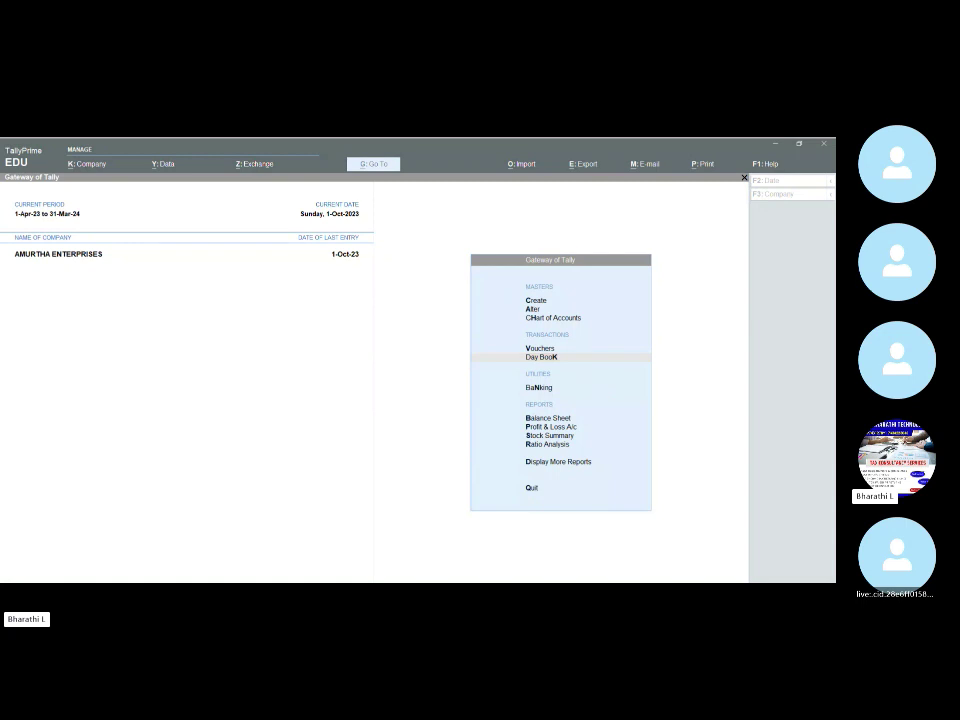
Create a ledger named Sales under the Sales Accounts group
click(527, 284)
key(Up)
key(Up)
key(Up)
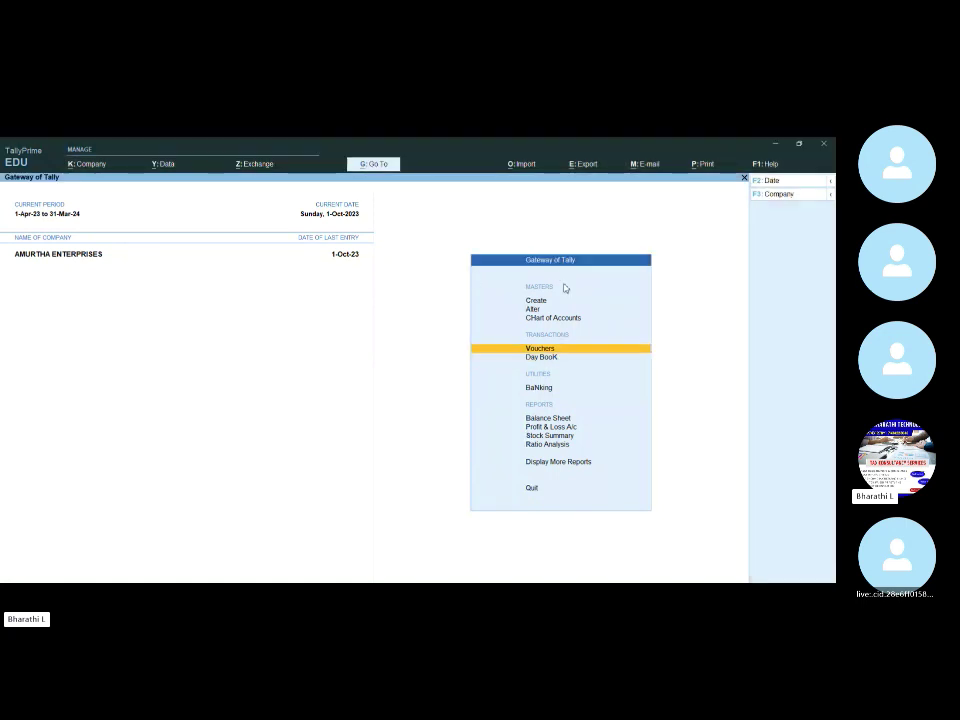
key(Return)
key(Down)
key(Return)
text(Sales)
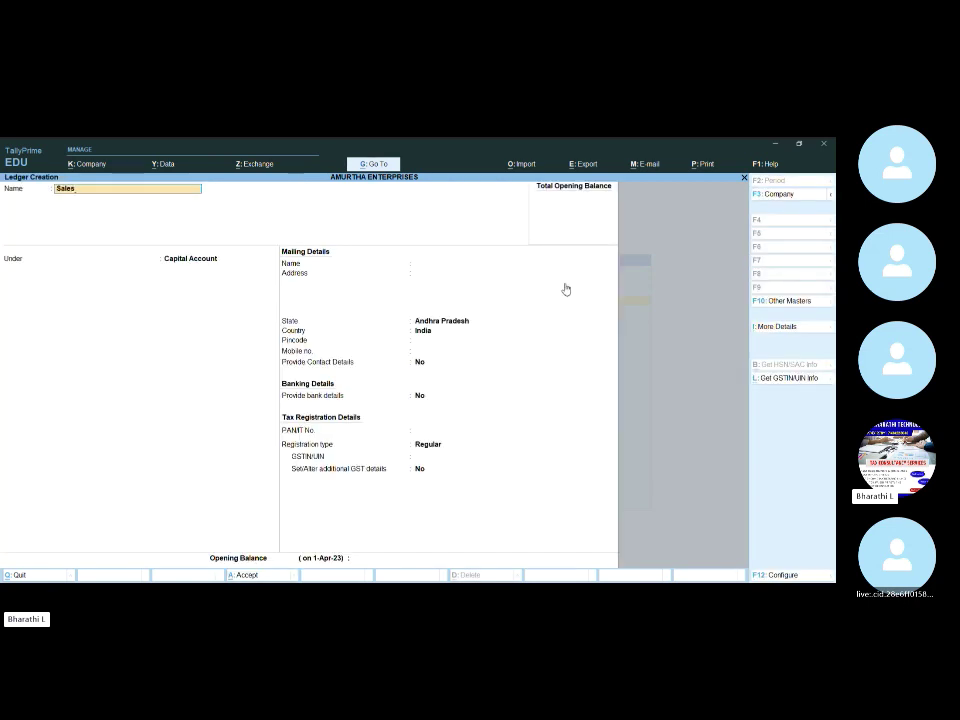
key(Return)
text(Sa)
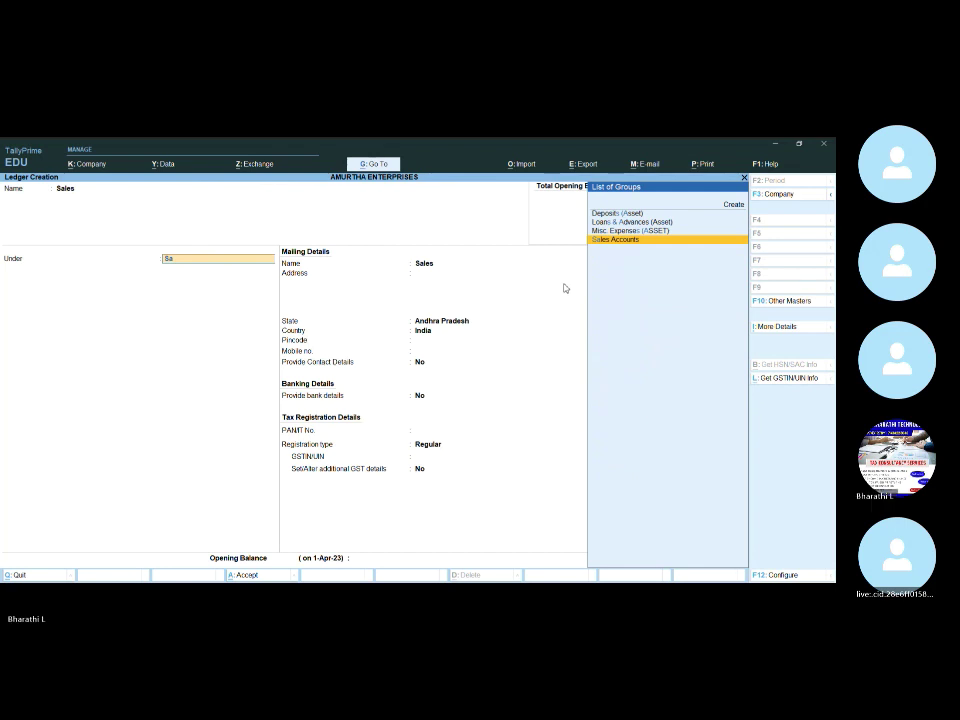
key(Return)
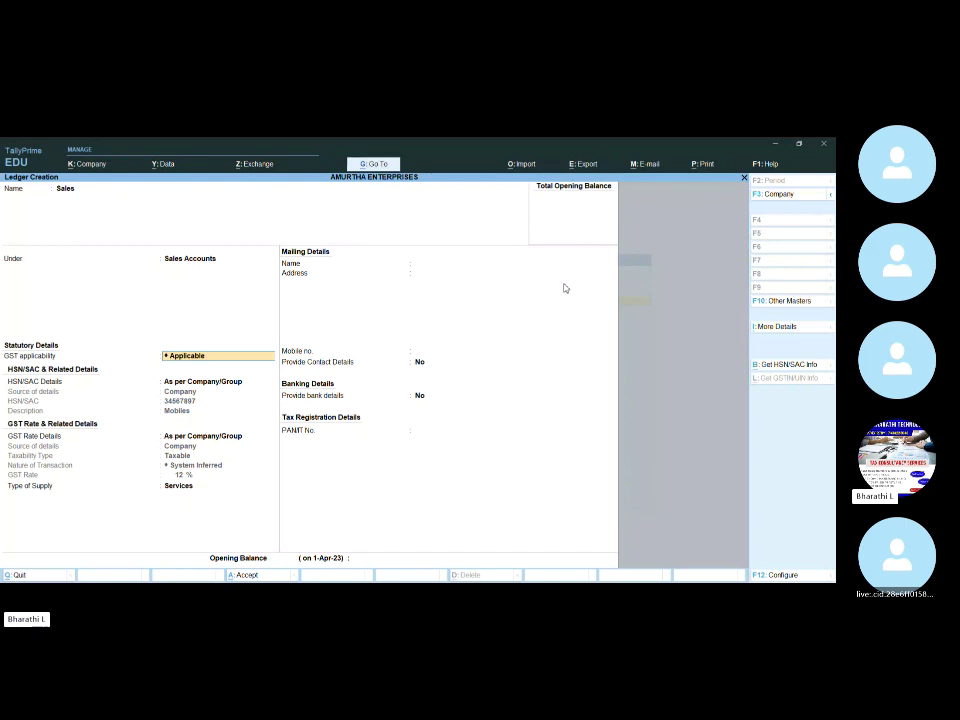
Keep GST applicable with HSN/SAC and rate as per company, set supply type, and save
key(Return)
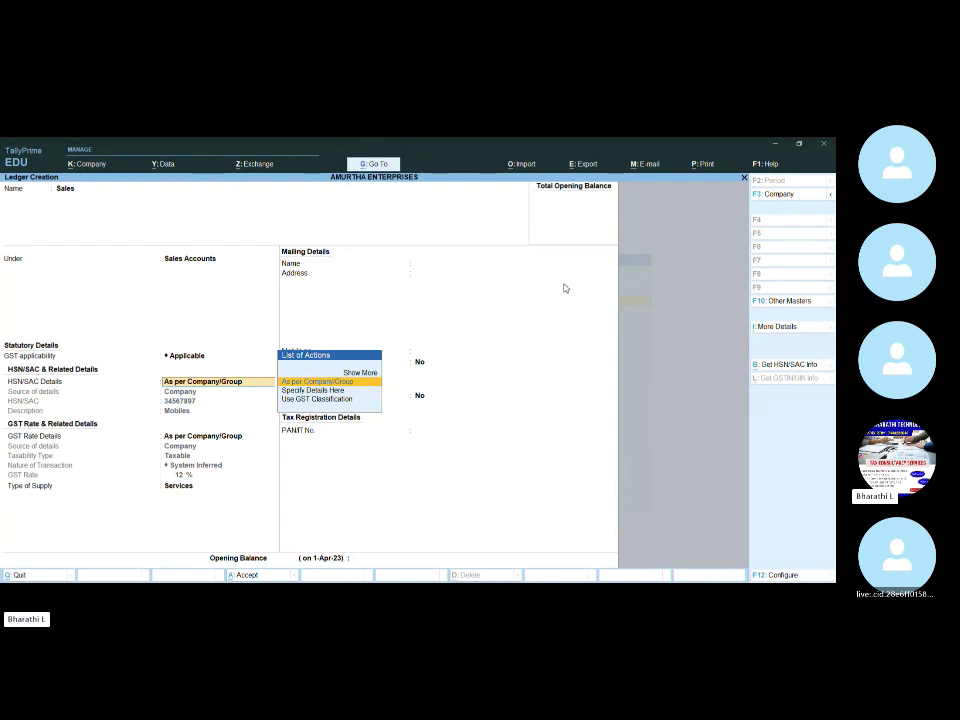
key(Return)
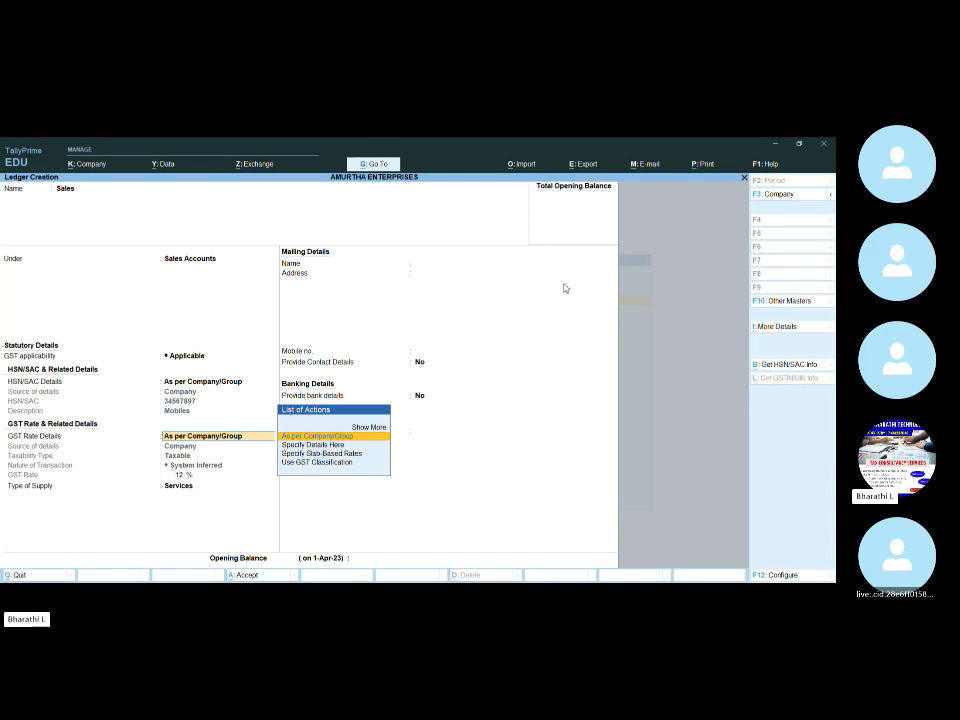
key(Return)
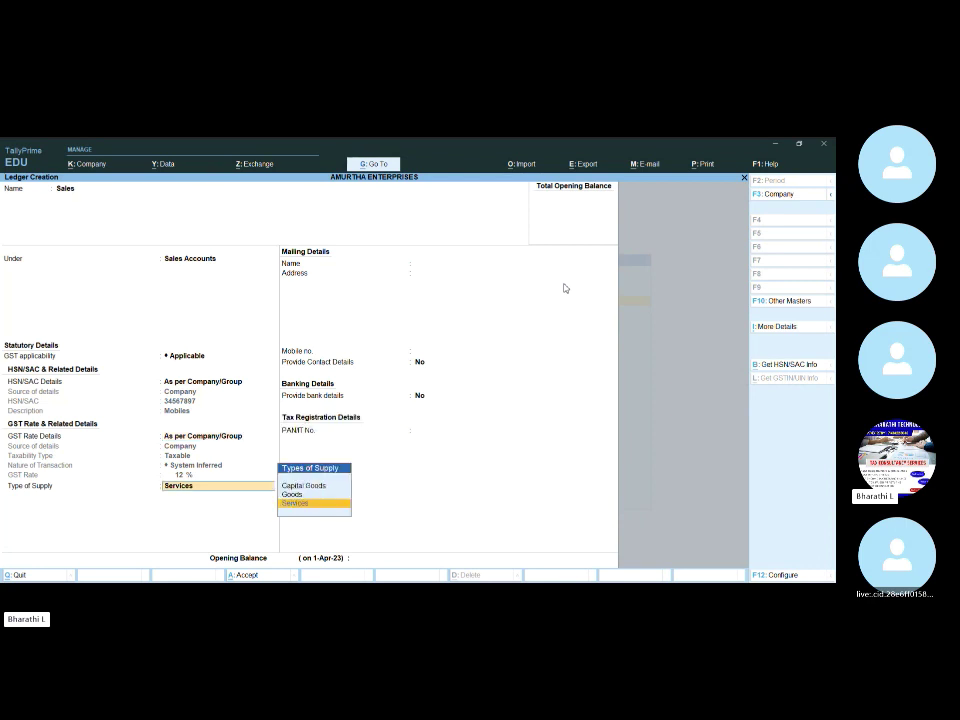
key(Up)
key(Return)
key(Return)
key(Return)
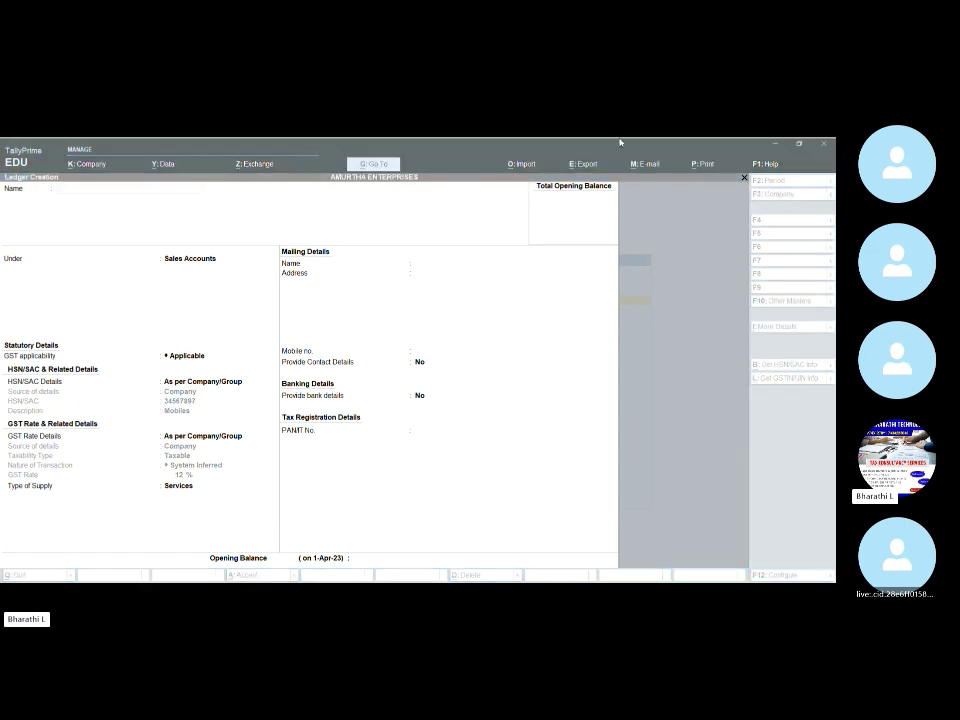
Name the new ledger Banu Computer Ltd and place it under Sundry Debtors
click(482, 390)
text(Ba)
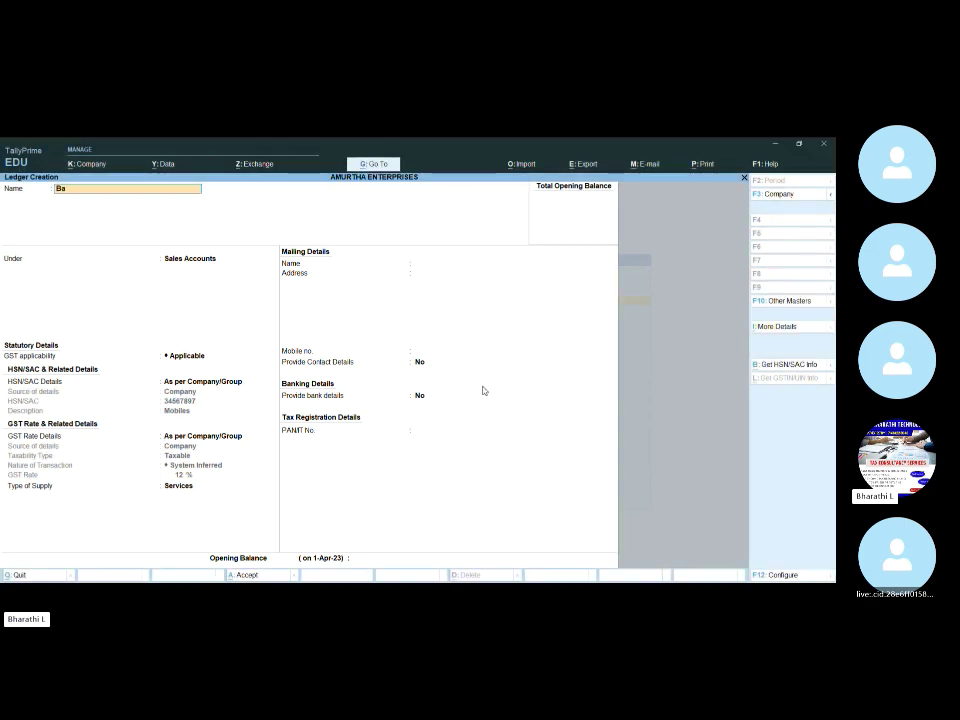
text(nu Computer Ltd)
key(Return)
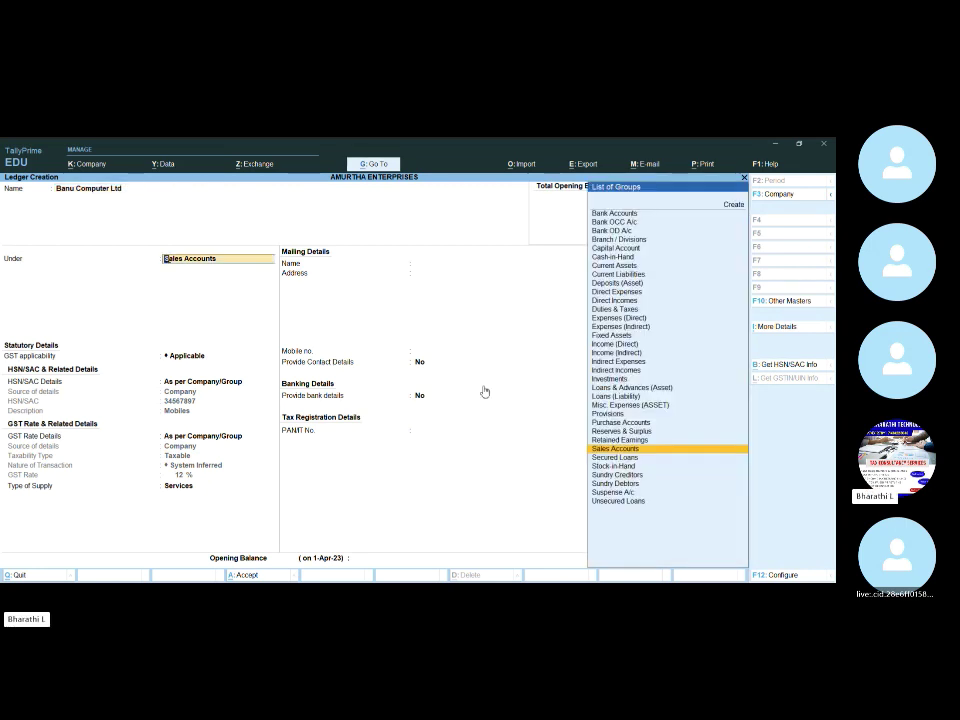
text(S)
key(Down)
key(Down)
key(Down)
key(Down)
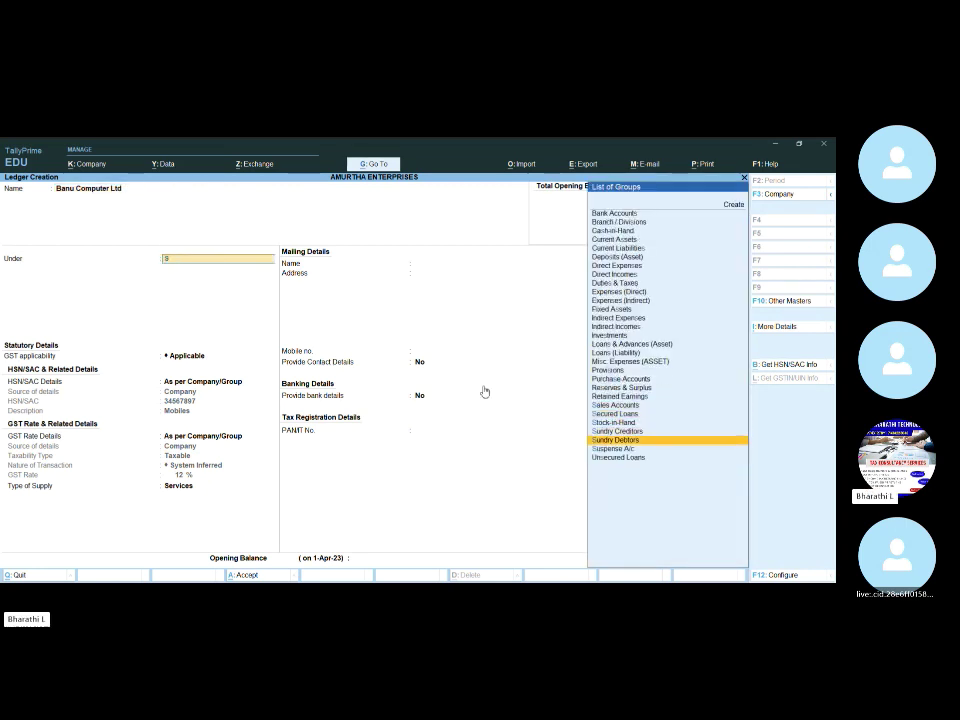
key(Return)
key(Return)
key(Return)
key(Return)
key(Return)
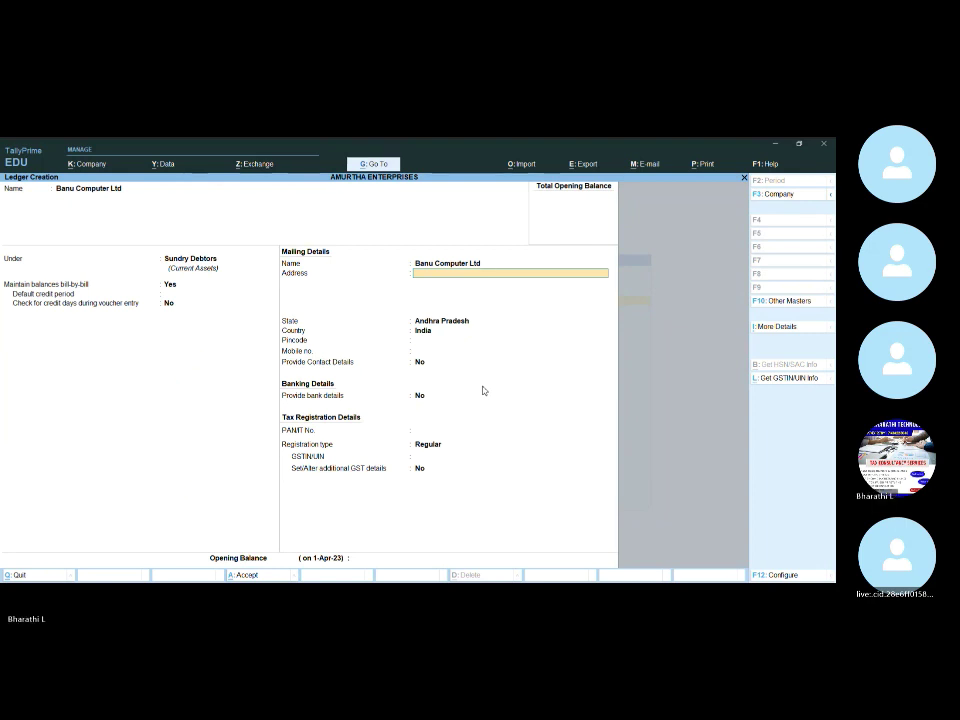
Enter address Kadapa, state Andhra Pradesh, and keep GST registration type Regular
text(Kadapa)
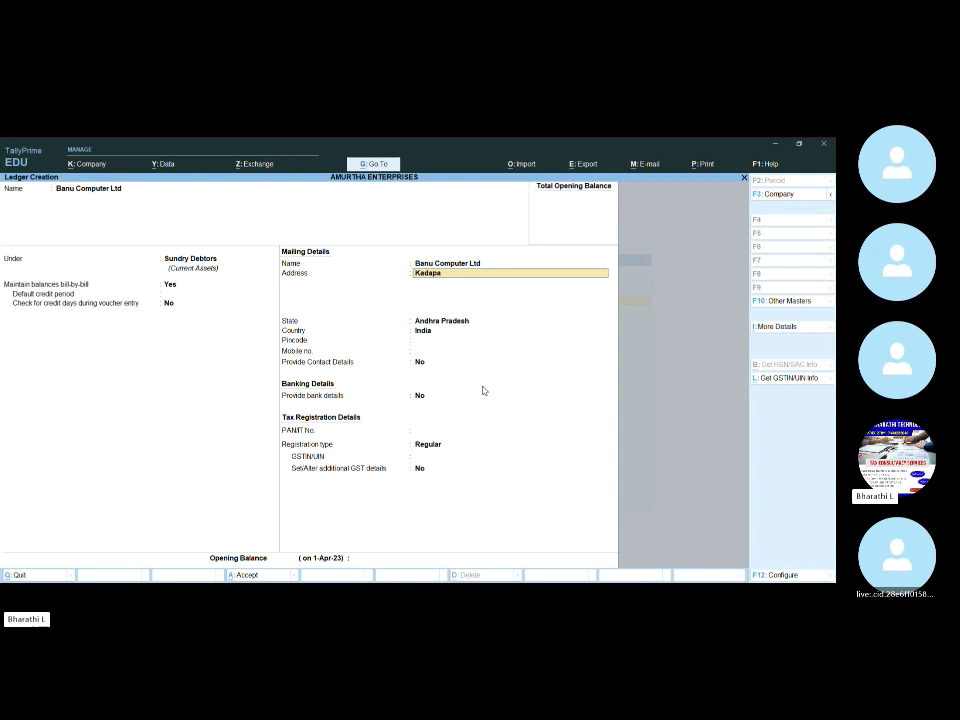
key(Return)
key(Return)
key(Return)
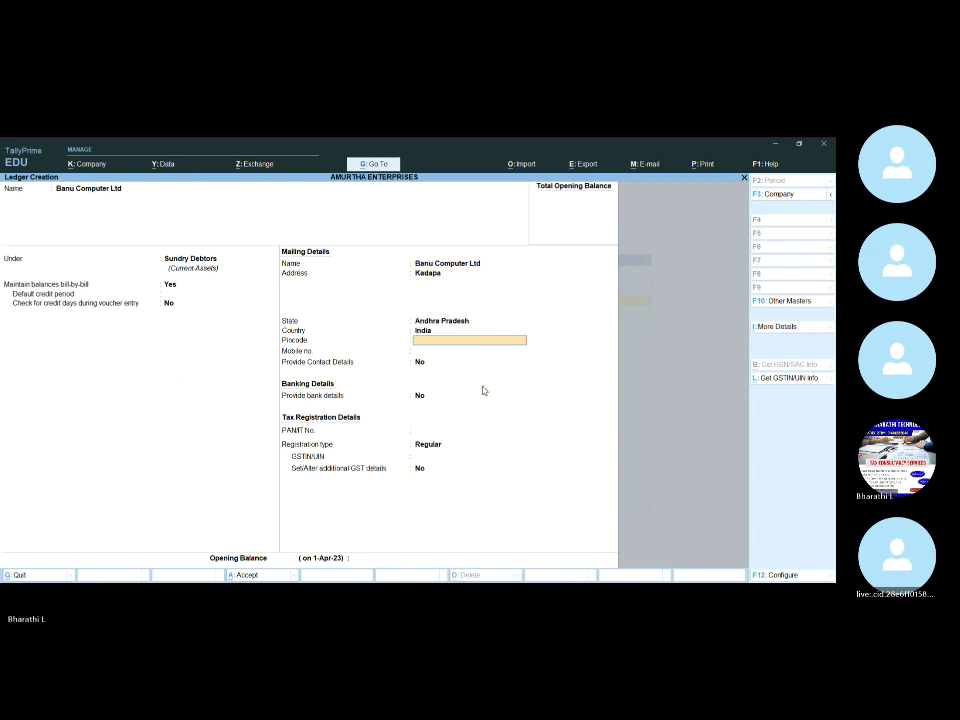
key(Return)
key(Return)
key(Return)
key(Return)
key(Return)
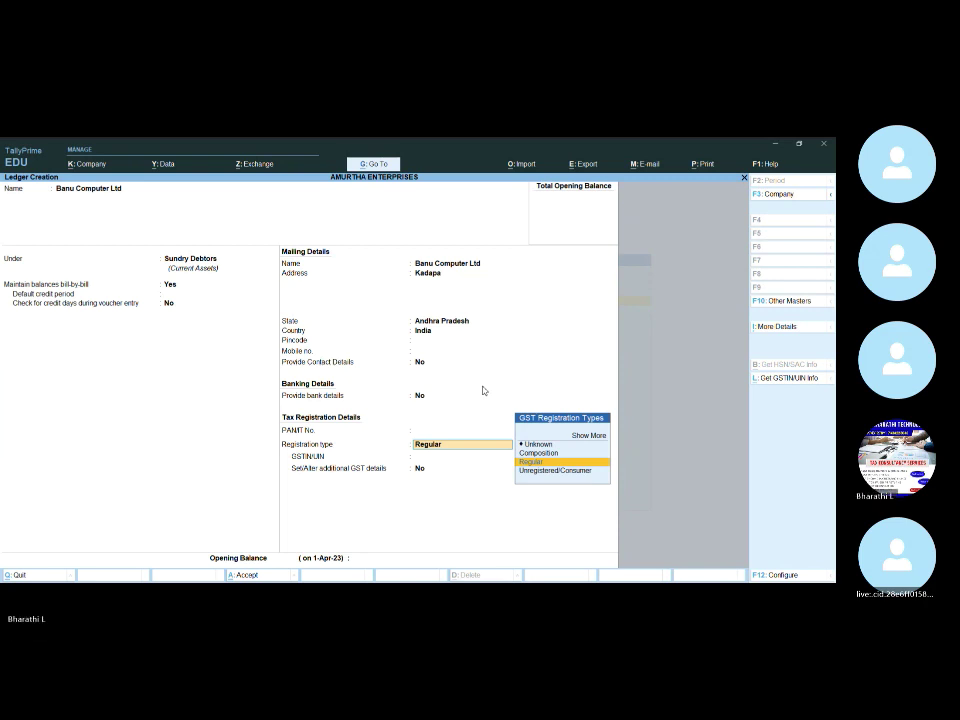
key(Return)
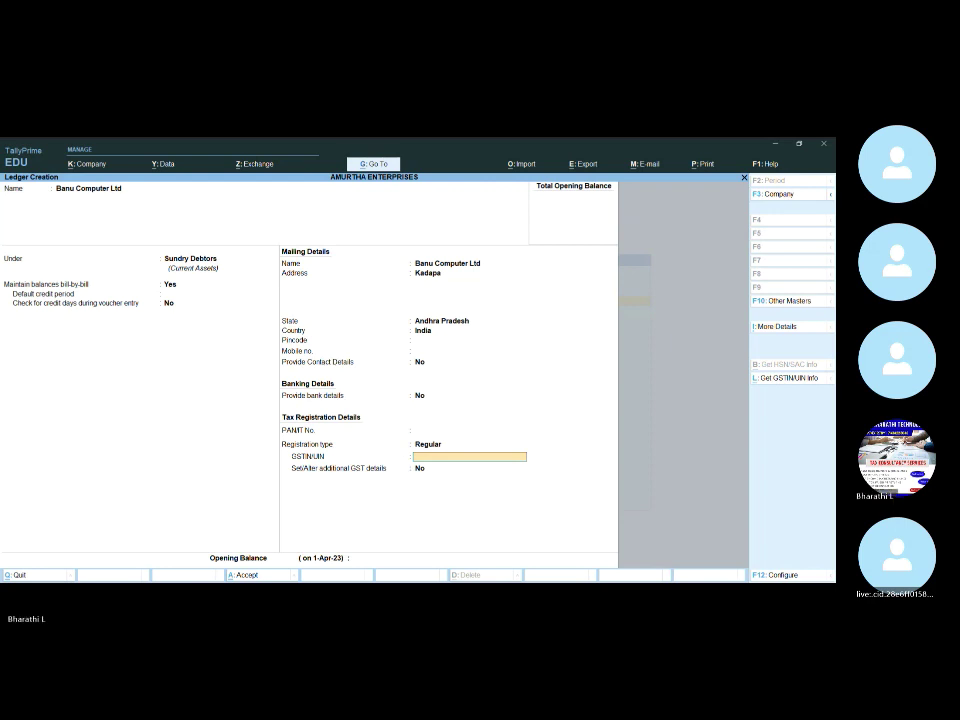
key(Return)
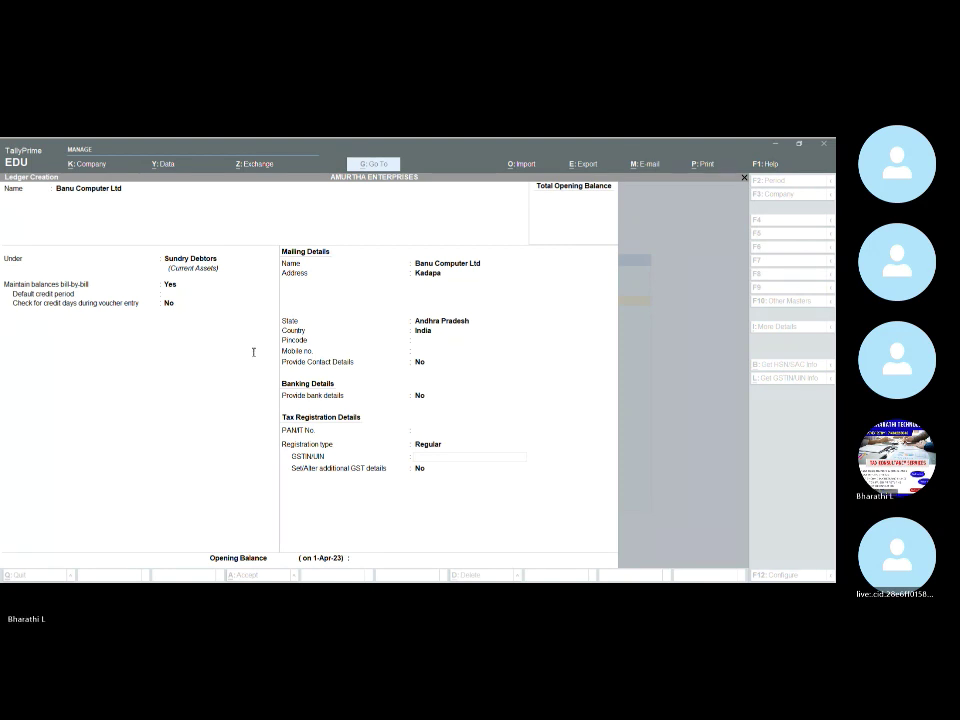
Paste the party's GSTIN and save the Banu Computer Ltd ledger
click(428, 424)
key(ctrl+alt+v)
key(Return)
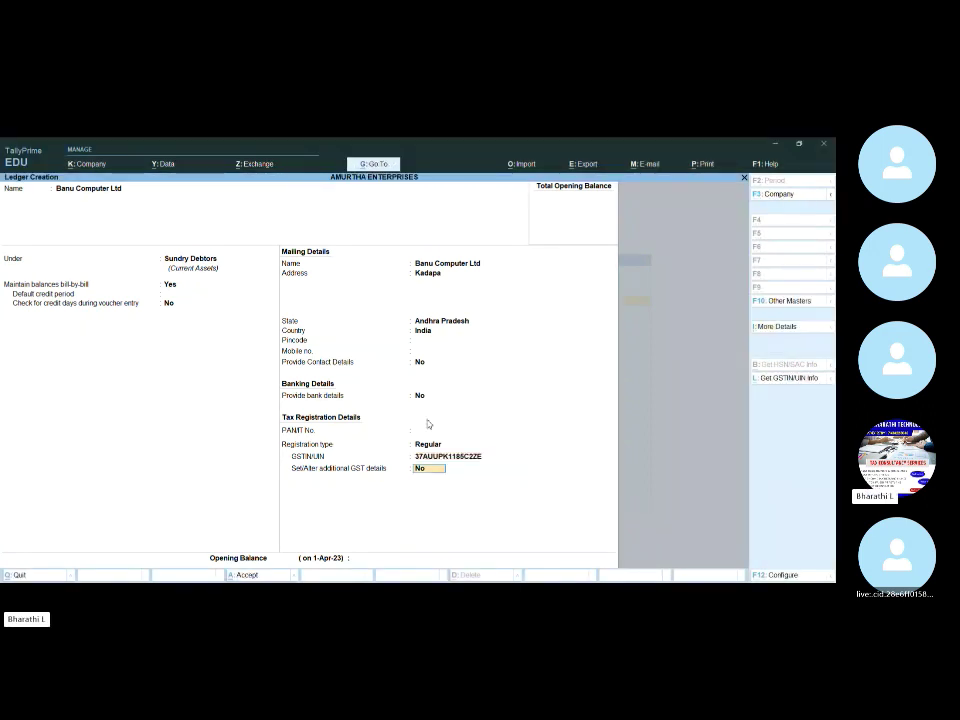
key(Return)
key(Return)
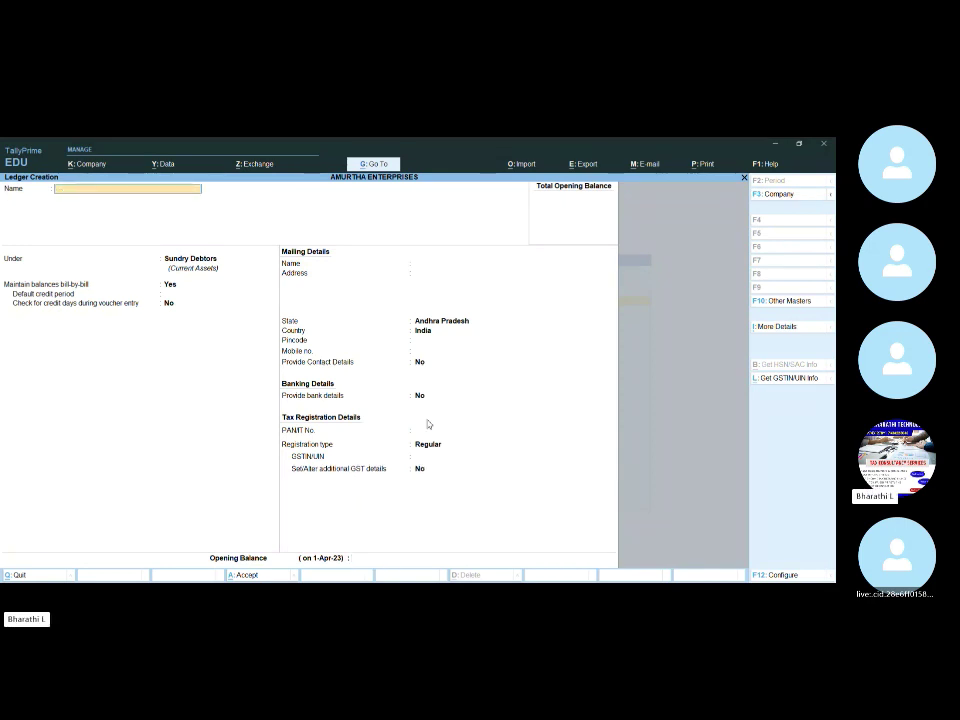
Create ledger Output SGST under Duties & Taxes with duty type GST
text(Output)
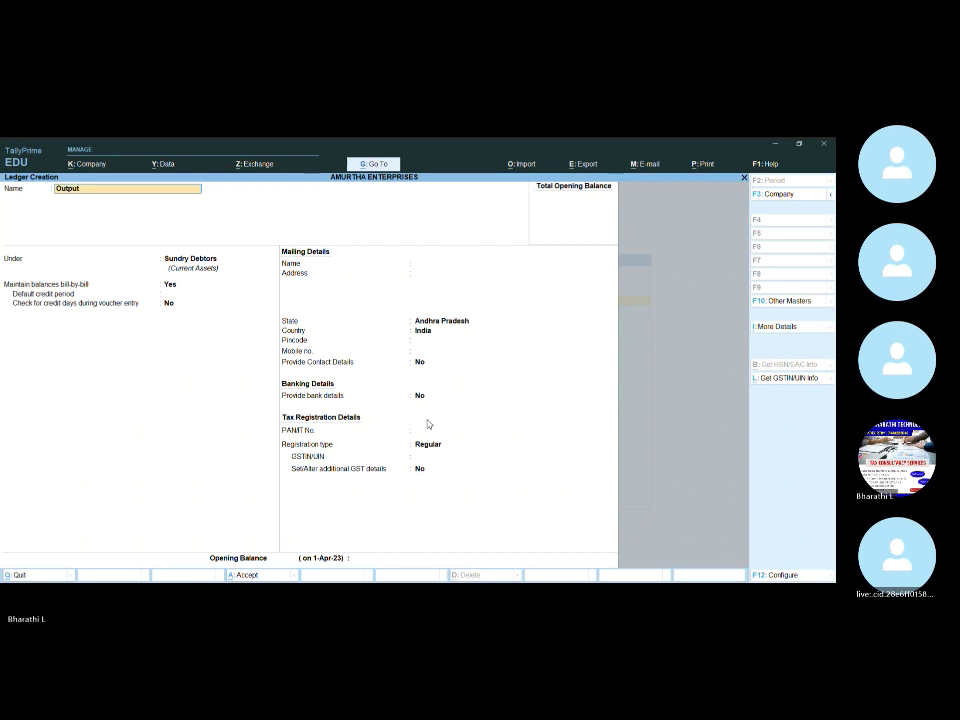
text( SGST)
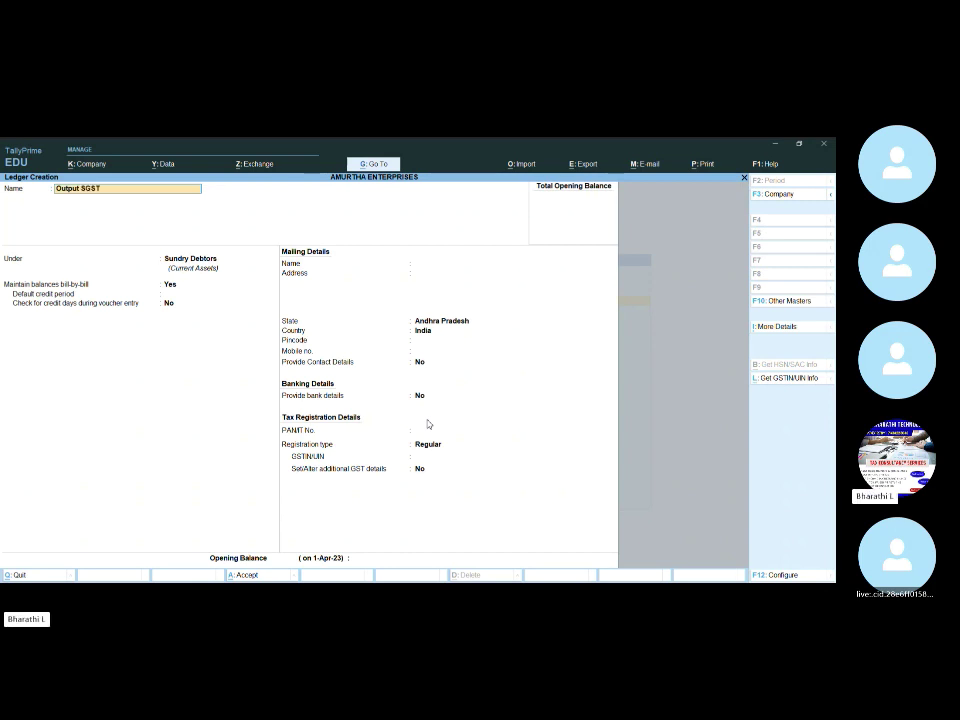
key(Return)
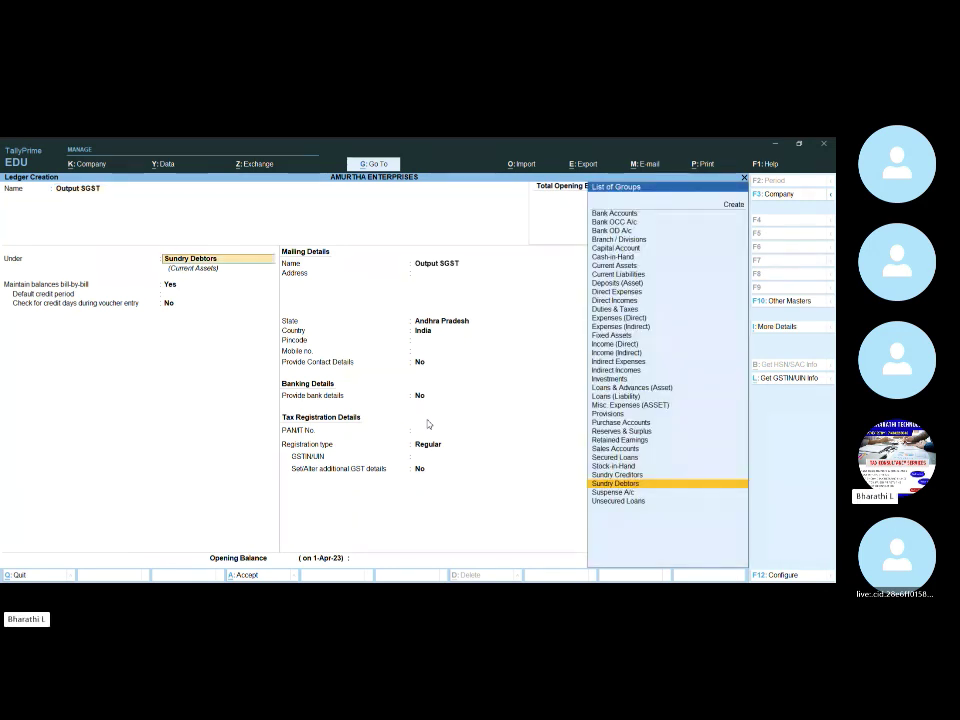
text(du)
key(Return)
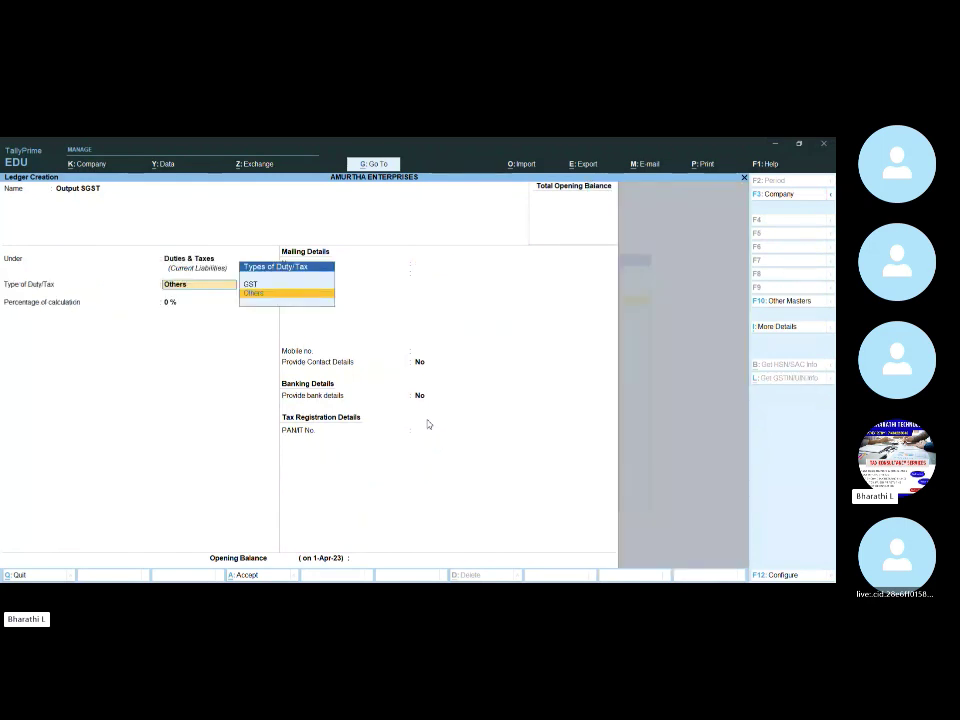
key(Up)
key(Return)
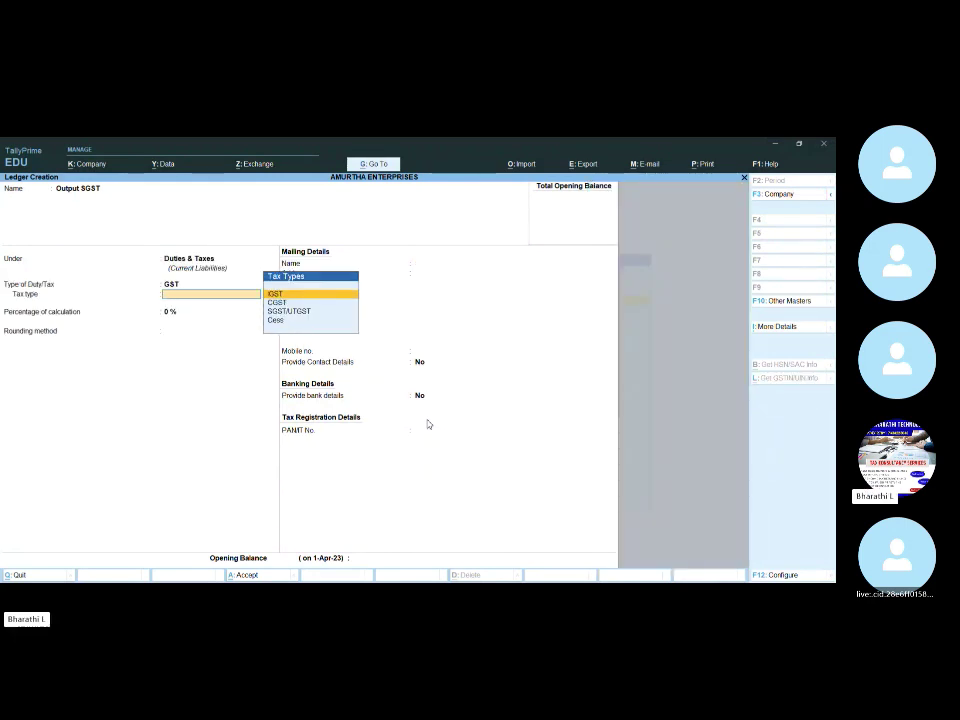
Set tax type SGST/UTGST, 0%, Normal Rounding, and save the Output SGST ledger
key(Down)
key(Down)
key(Down)
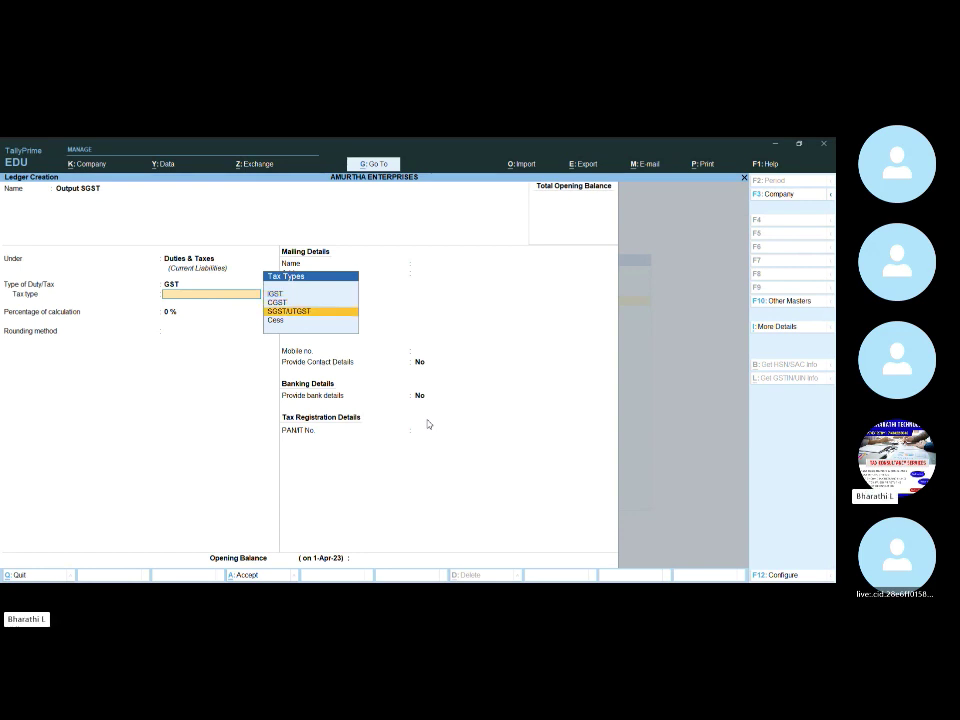
key(Up)
key(Return)
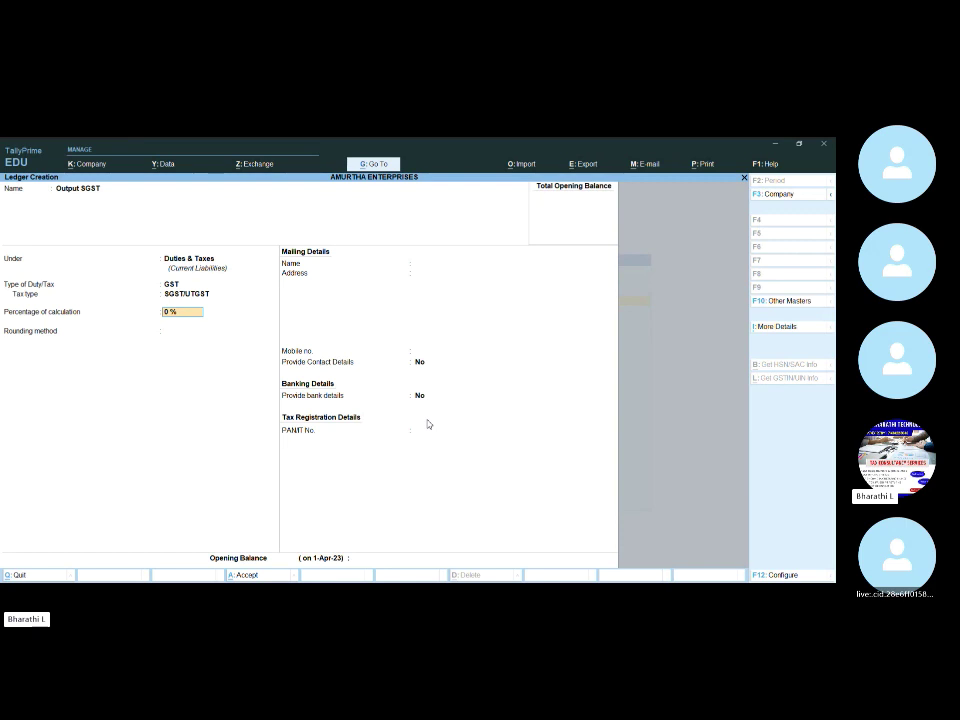
text(0)
key(Return)
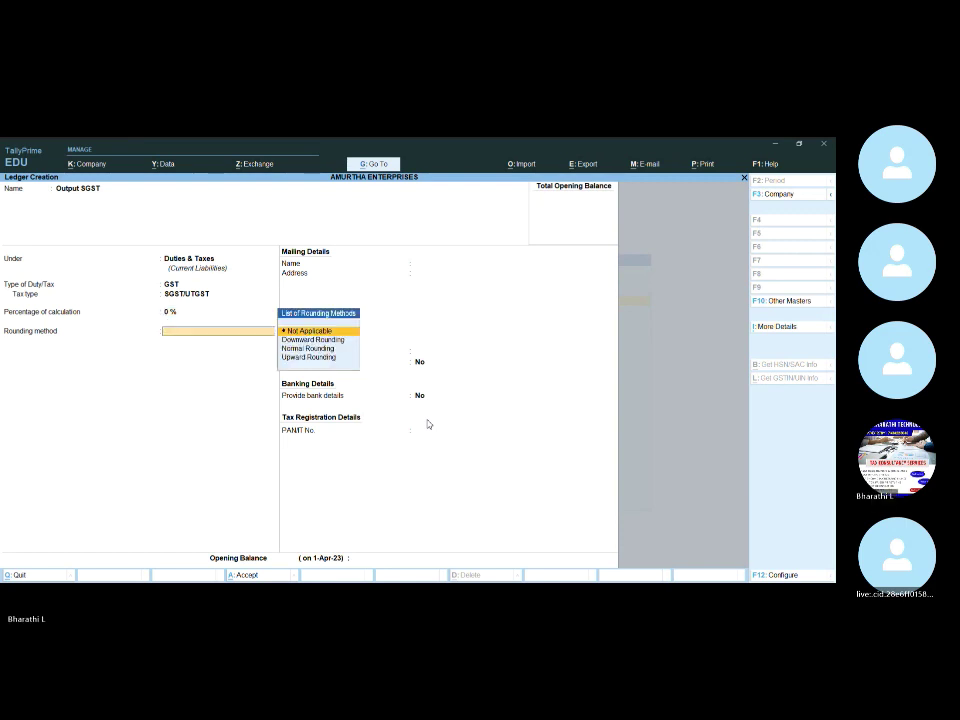
key(Down)
key(Down)
key(Return)
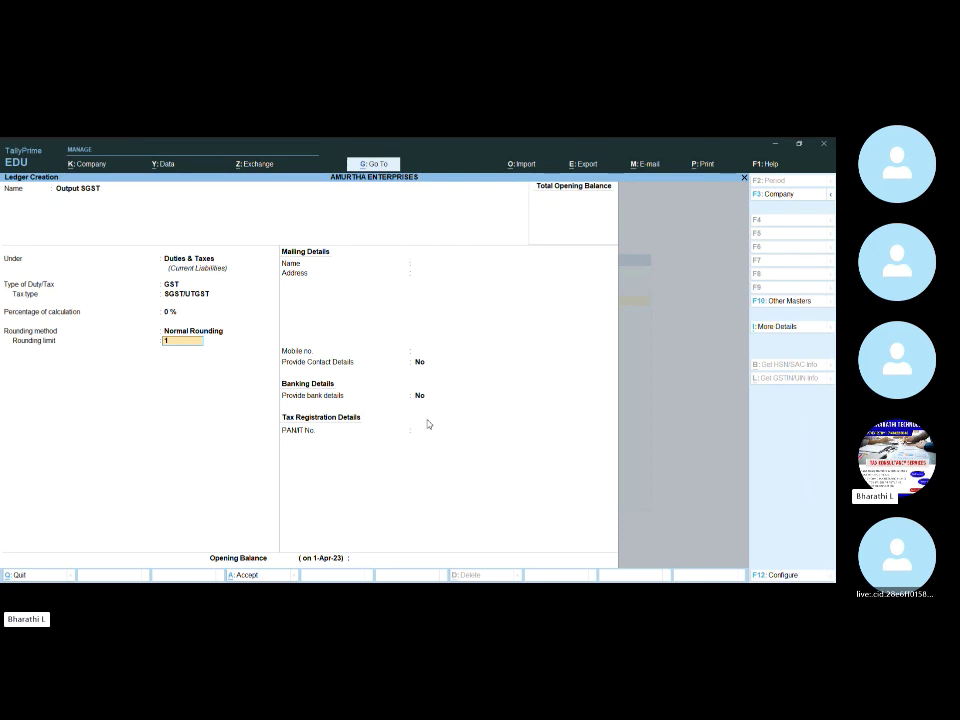
key(Return)
key(Return)
key(Return)
key(Return)
key(Return)
key(Return)
key(Return)
key(Return)
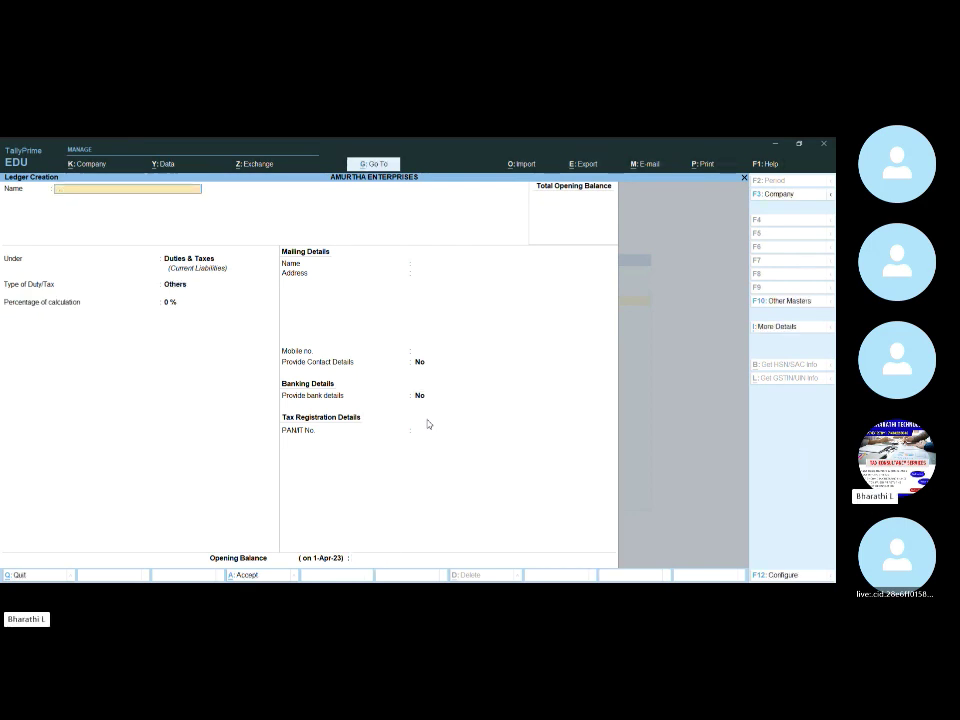
Name the new ledger Output CGST after the duplicate Output SGST name is rejected
text(Output SGST)
key(Return)
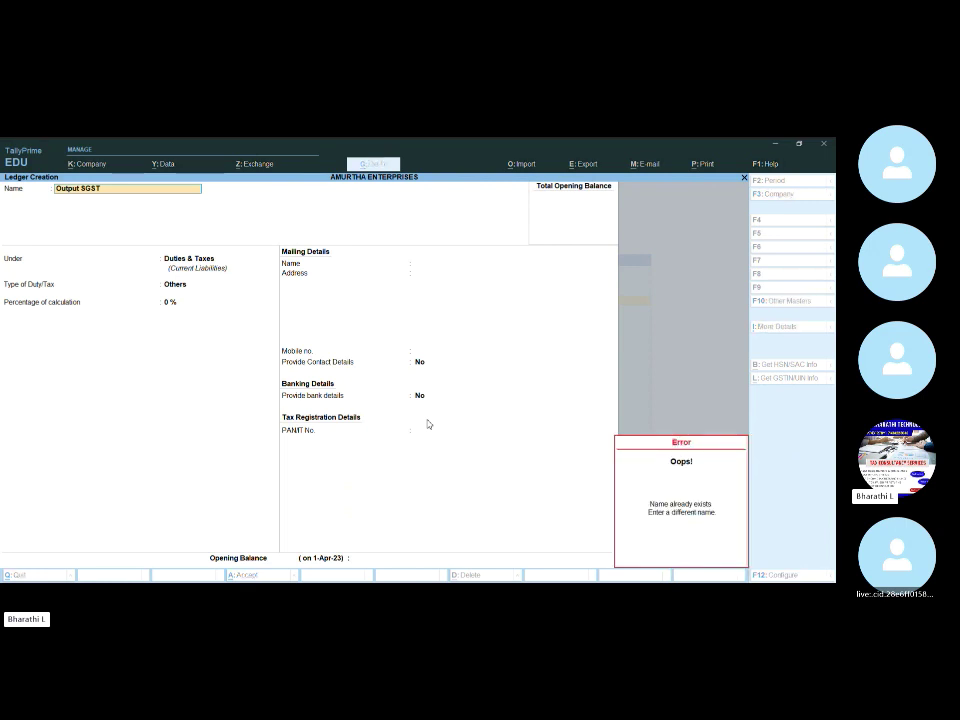
key(Escape)
key(Return)
key(BackSpace)
key(BackSpace)
key(BackSpace)
key(BackSpace)
key(BackSpace)
text(CGST)
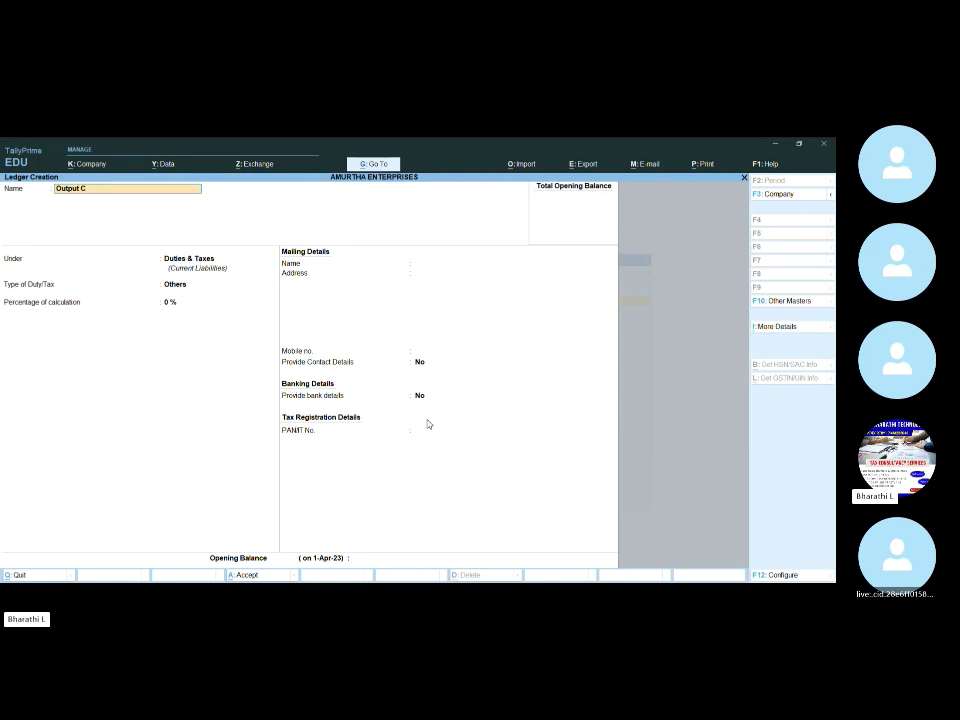
key(Return)
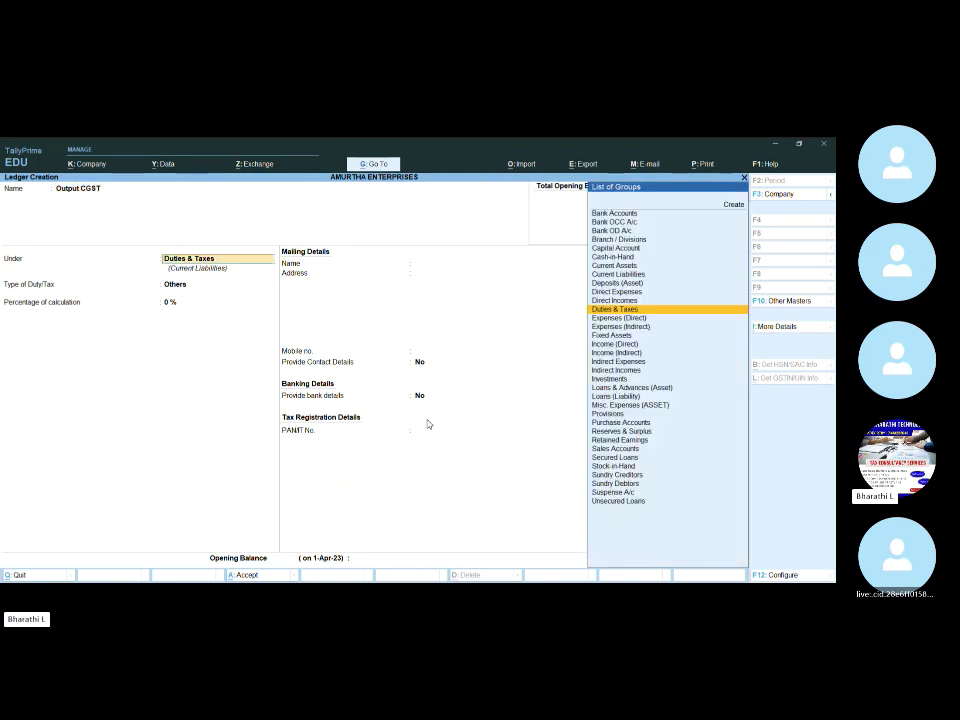
Keep Duties & Taxes, set duty GST, tax type CGST, 0%, and Normal Rounding
key(Return)
key(Up)
key(Return)
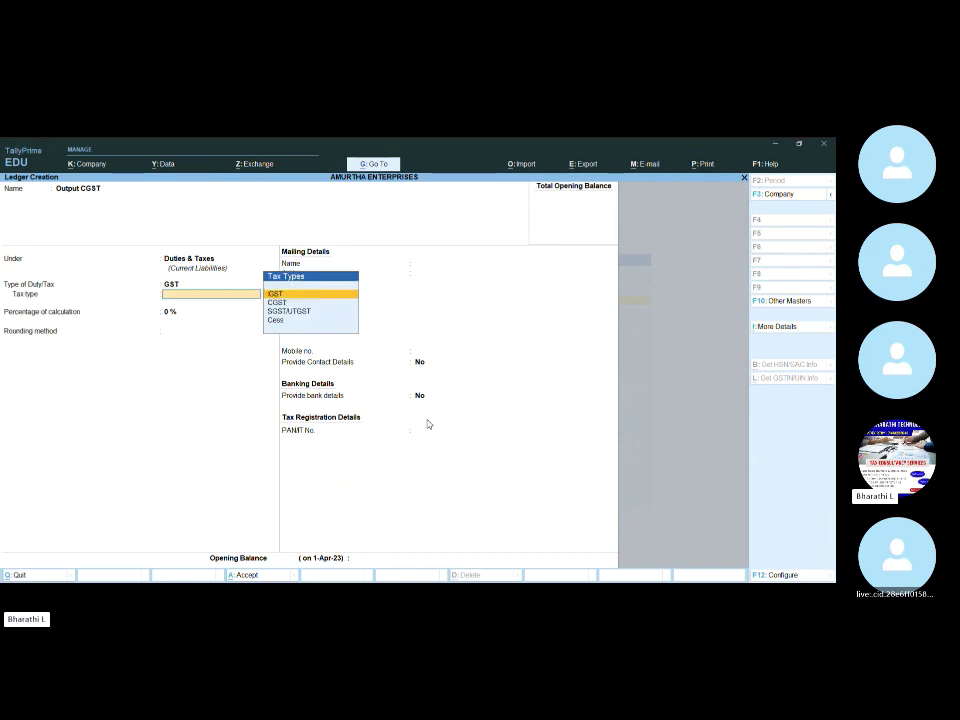
key(Down)
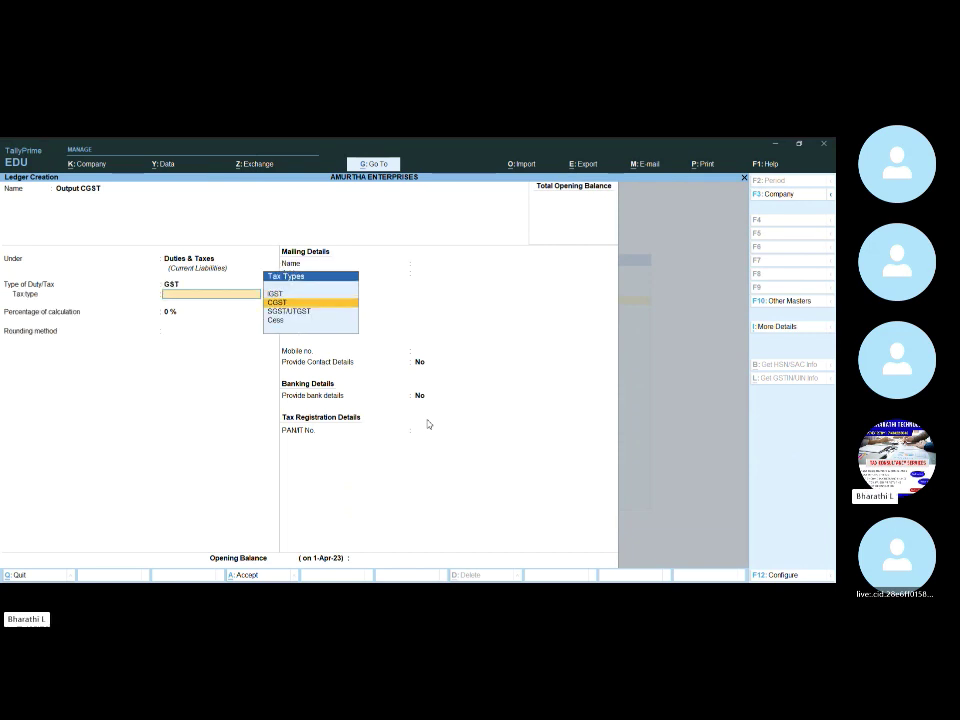
key(Return)
key(Return)
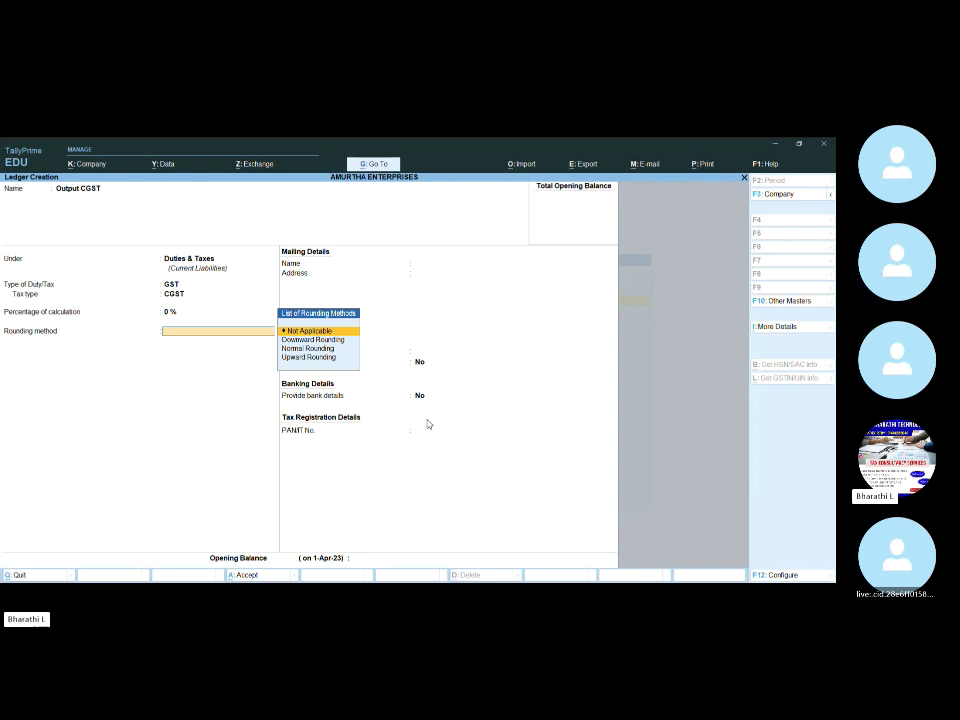
key(Down)
key(Down)
key(Return)
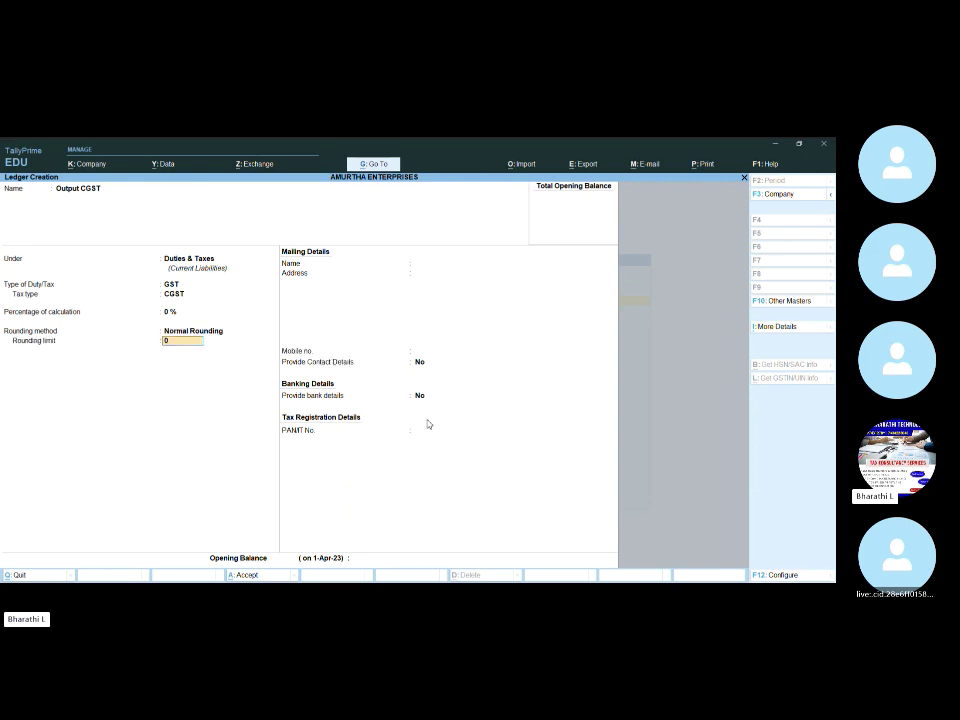
key(Return)
key(Return)
key(Return)
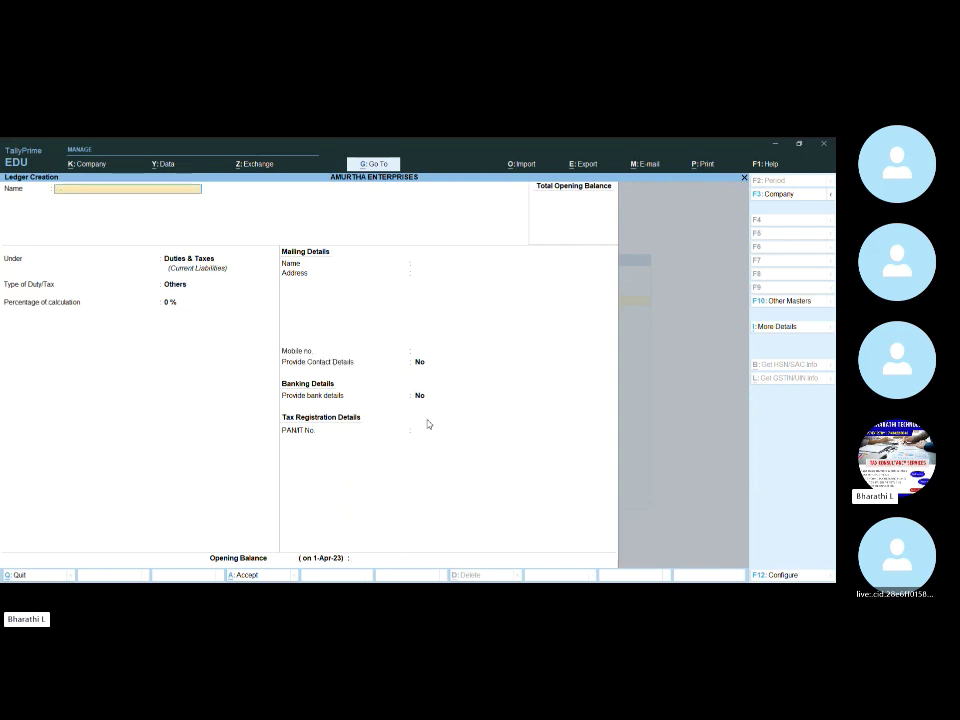
Quit Ledger Creation and start a new Sales voucher (F8)
key(Escape)
key(y)
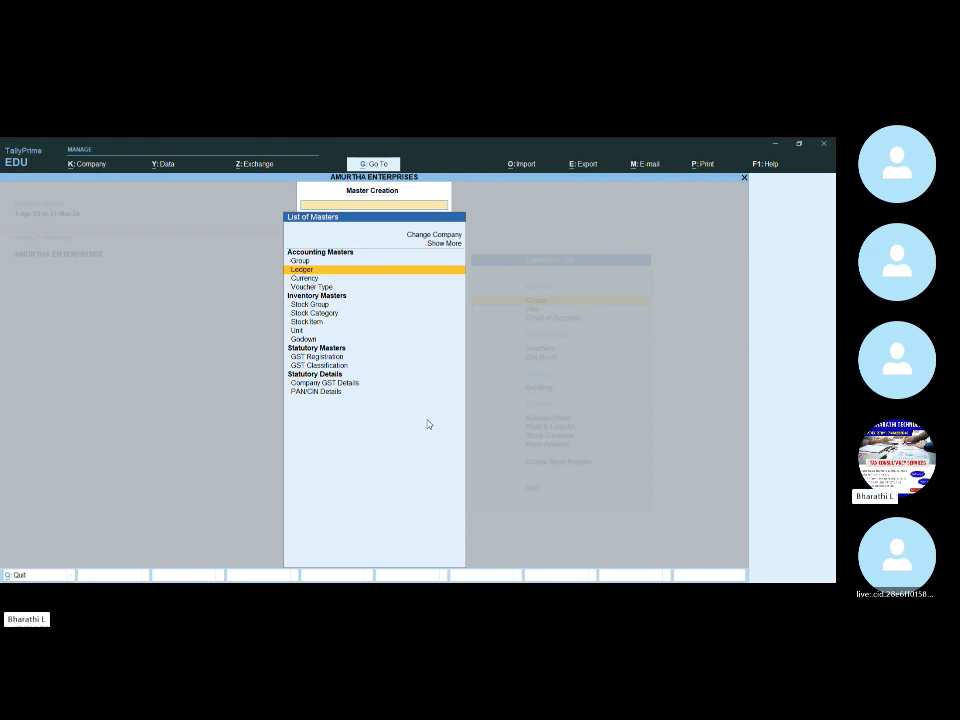
key(Escape)
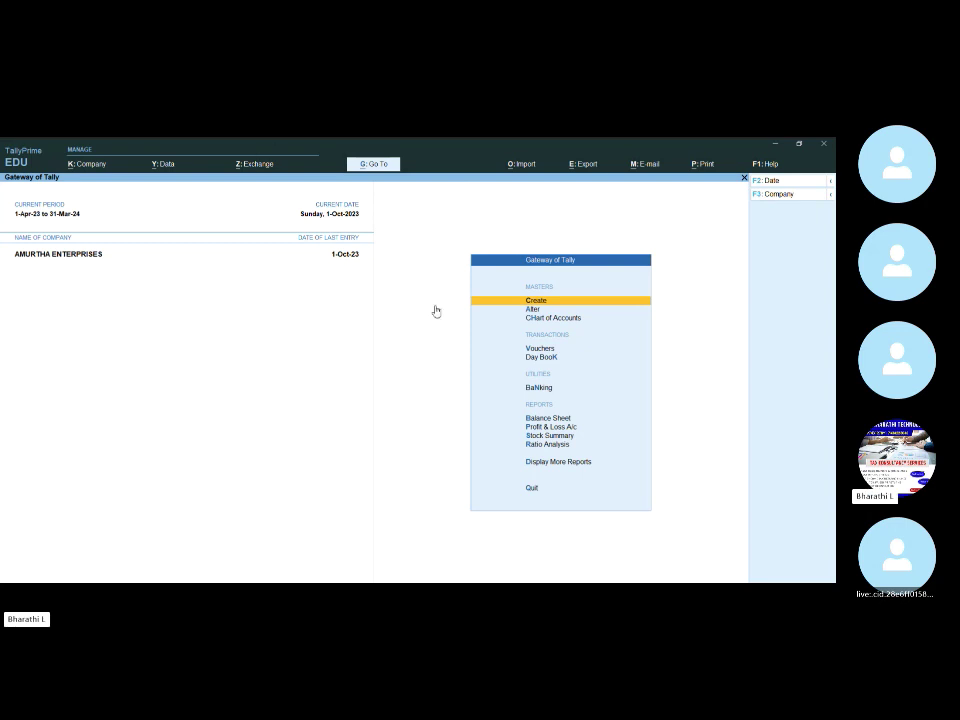
key(v)
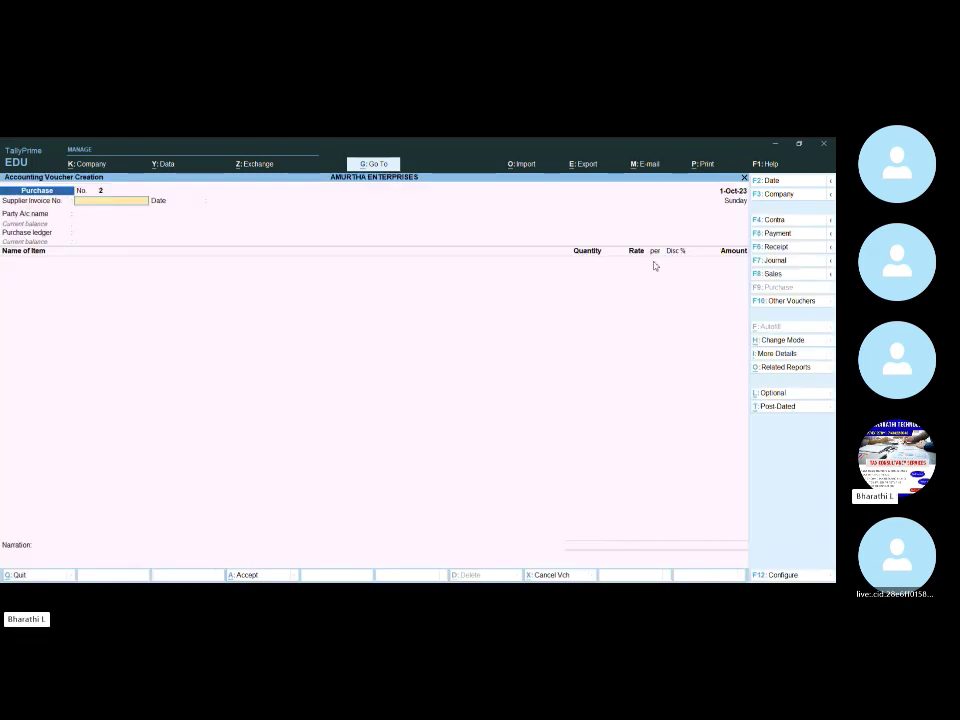
key(F8)
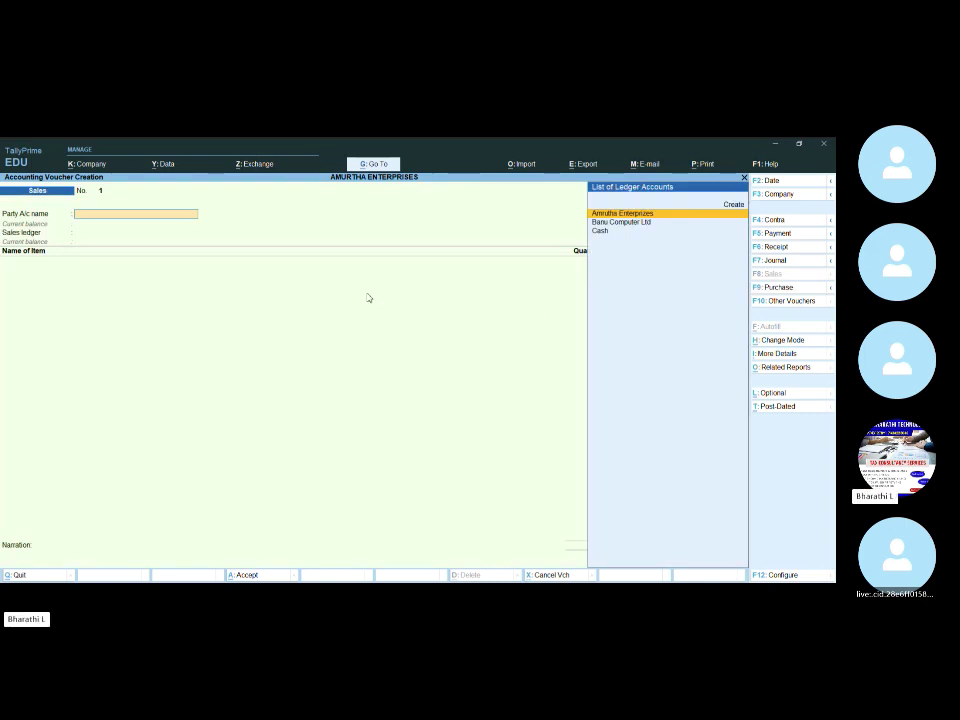
Date the voucher 2-10-2023 with party Banu Computer Ltd and sales ledger Sales
key(Down)
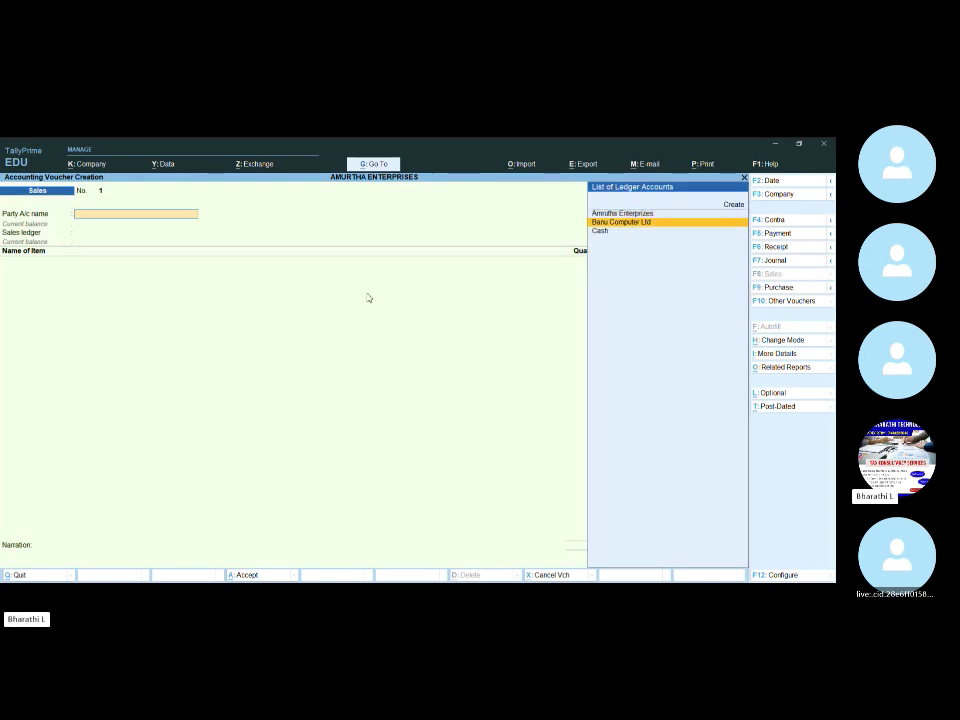
key(F2)
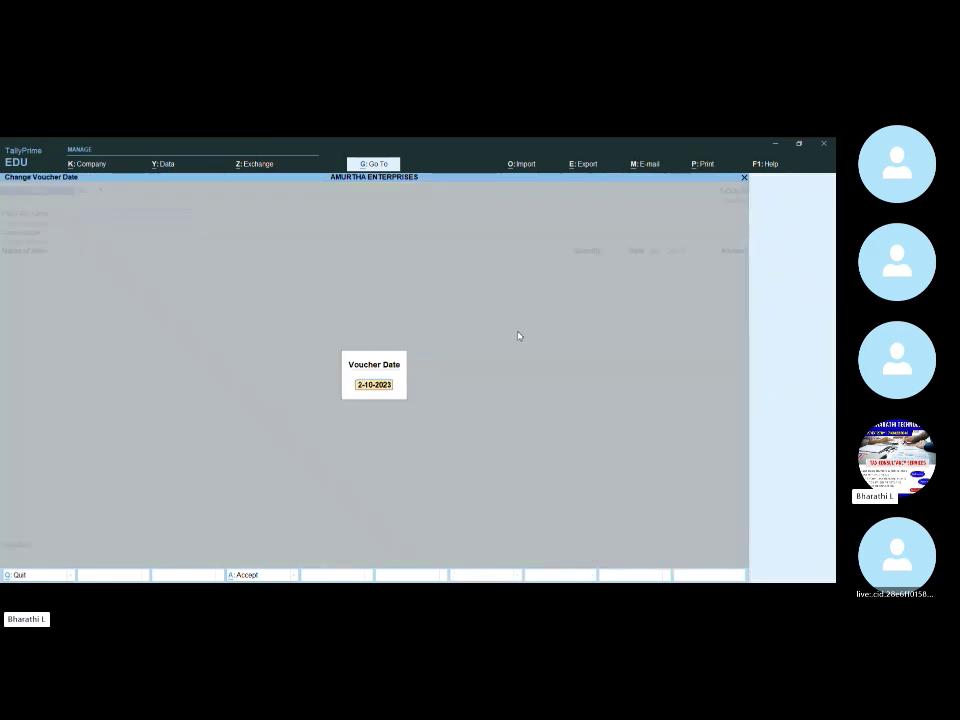
key(Return)
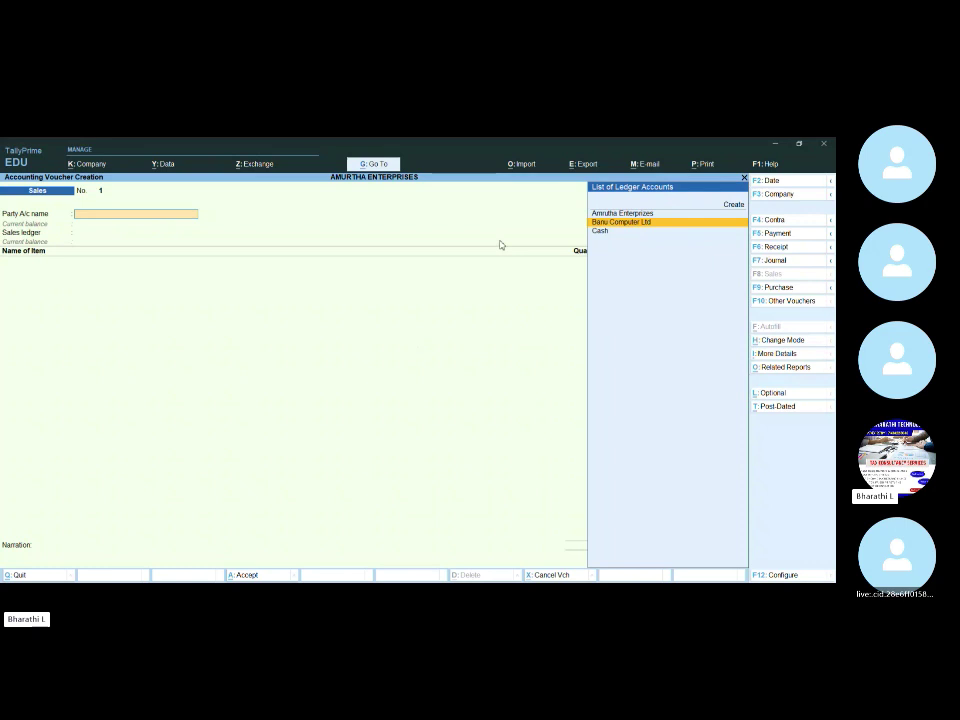
key(Return)
key(Return)
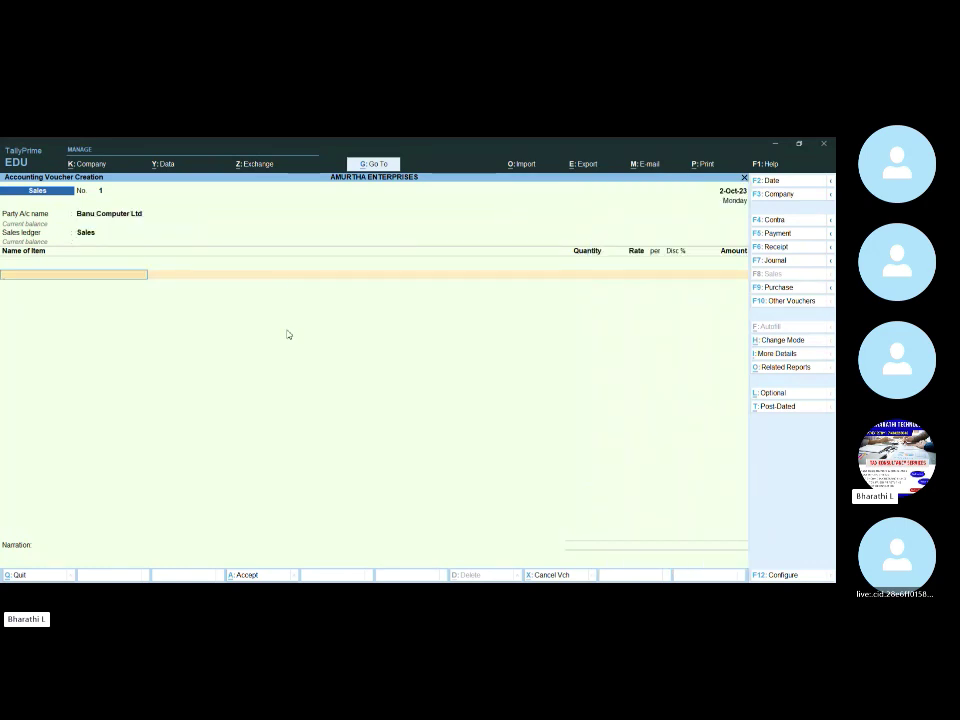
key(BackSpace)
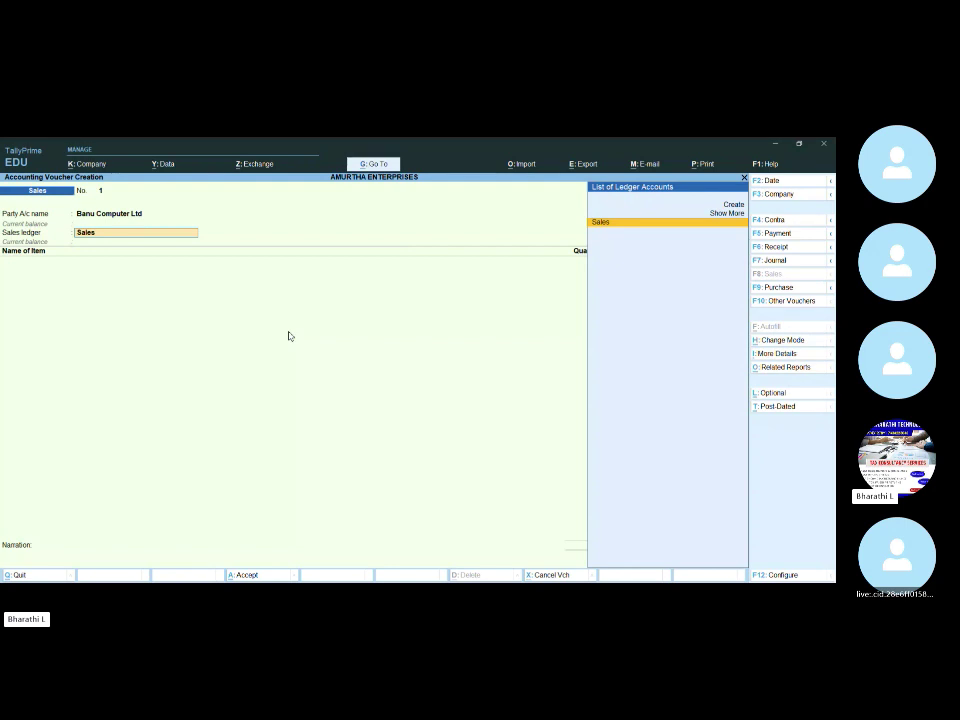
key(Return)
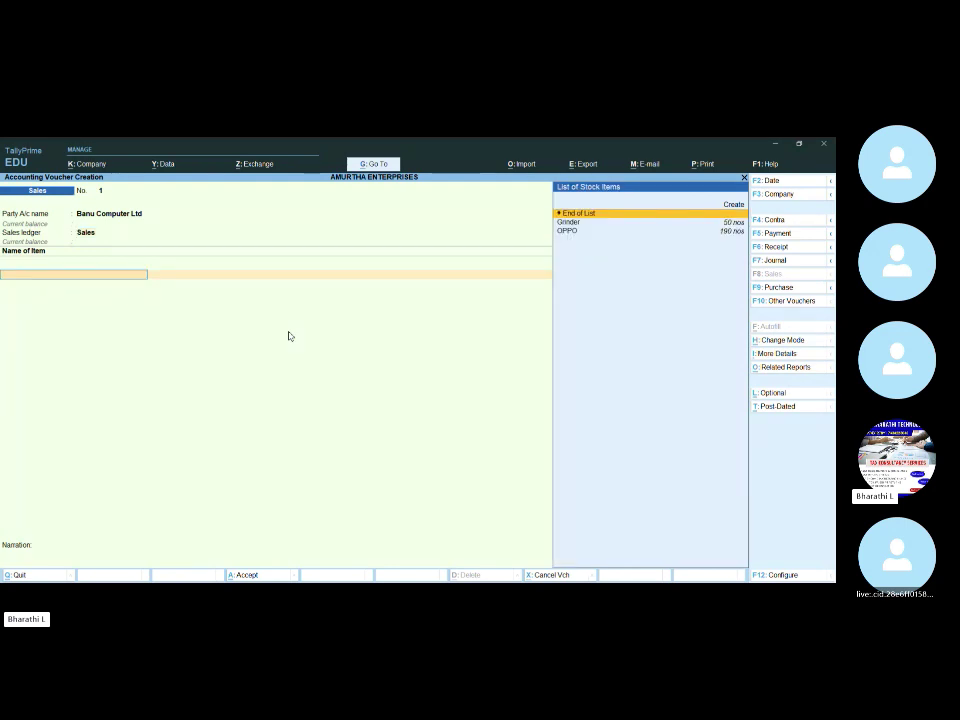
Add OPPO: 150 nos at rate 30,000 with 20% discount
key(Down)
key(Down)
key(Return)
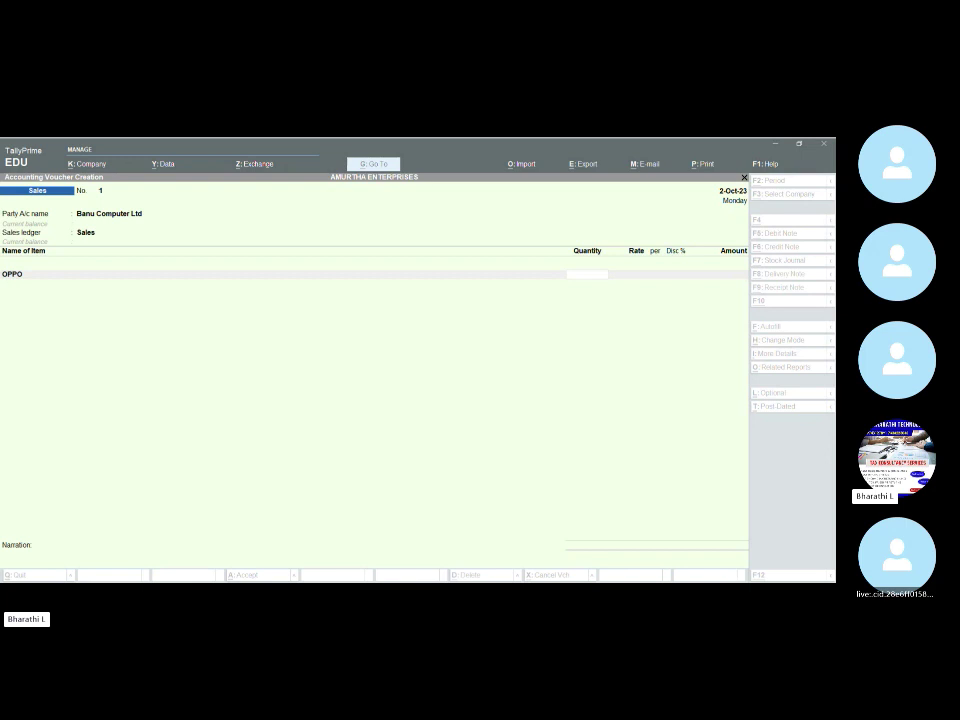
text(150)
key(Return)
key(BackSpace)
click(479, 470)
key(Return)
text(30000)
key(Return)
key(Return)
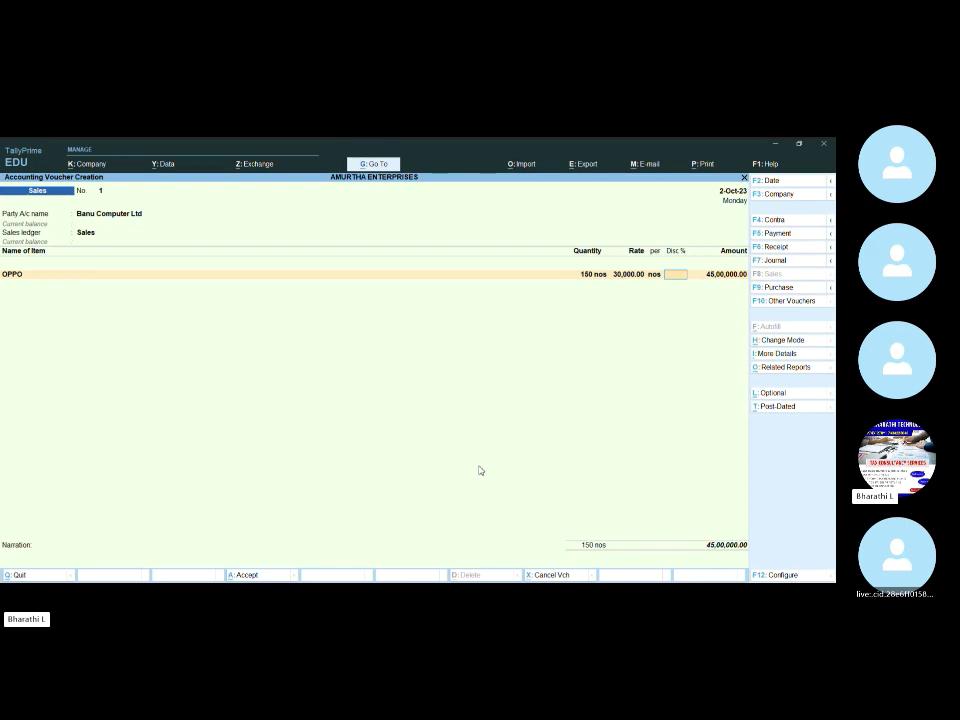
text(20)
key(Return)
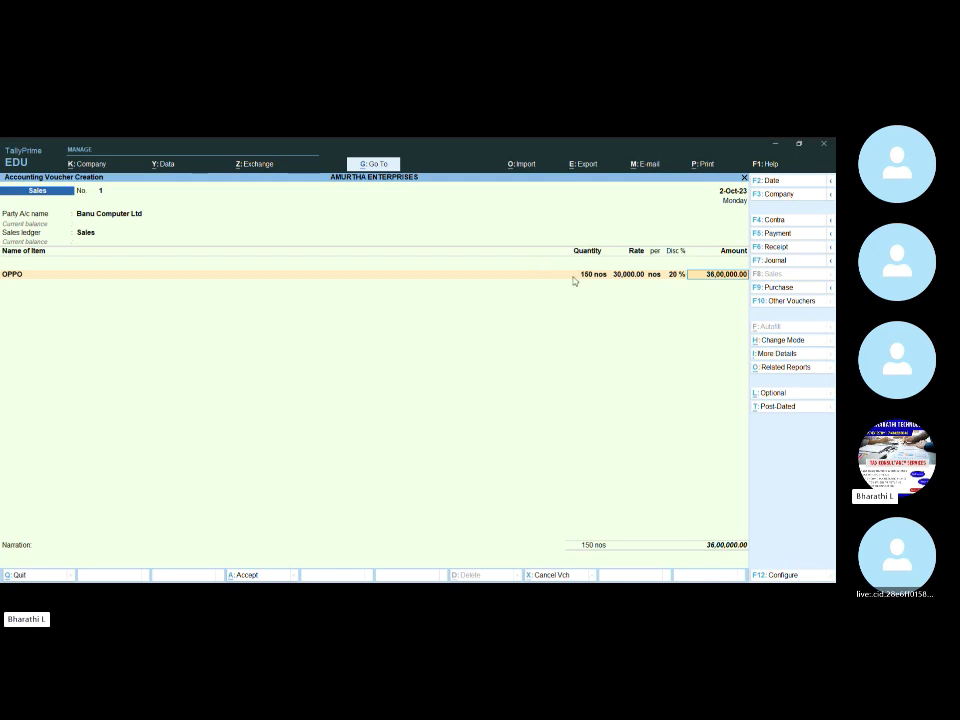
key(Return)
Add Grinder: 10 nos at rate 15,000 with 20% discount
text(G)
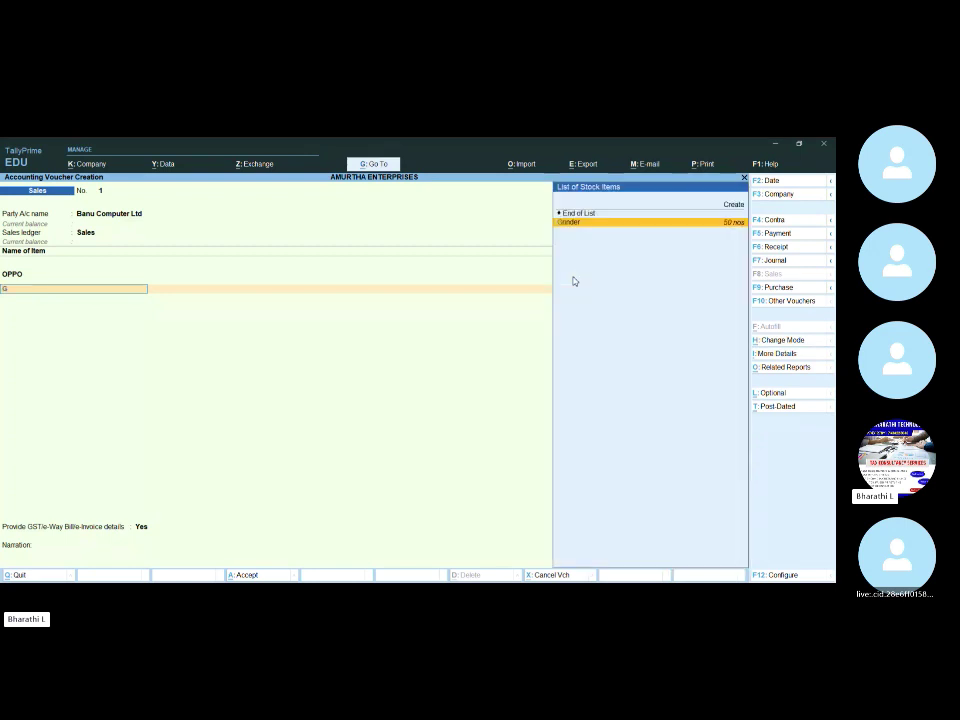
key(Return)
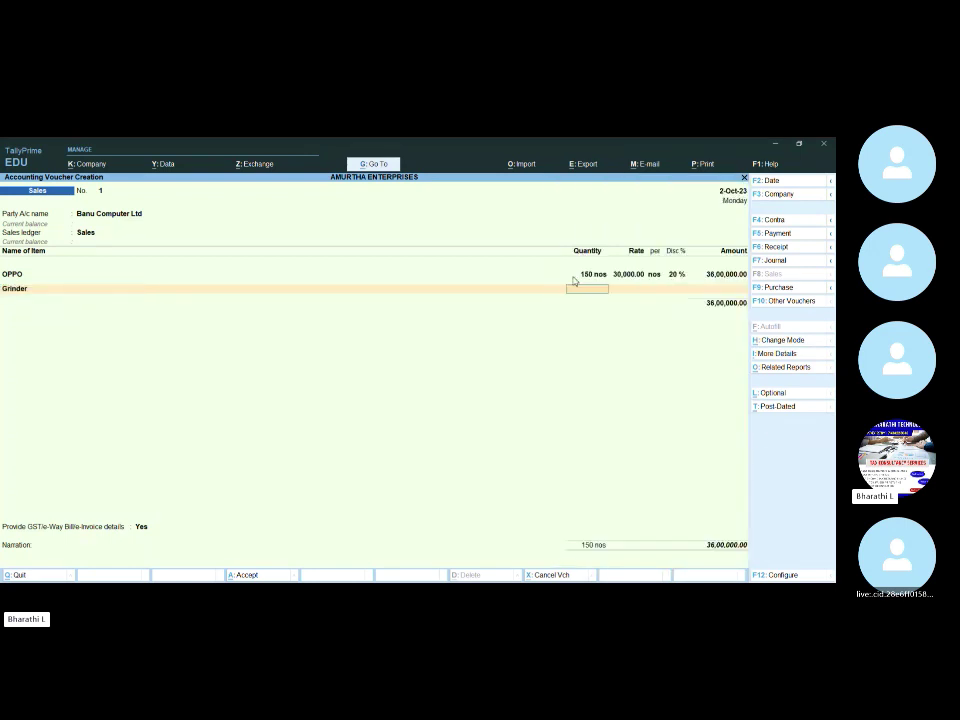
text(10)
key(Return)
text(15000)
key(Return)
text(20)
key(Return)
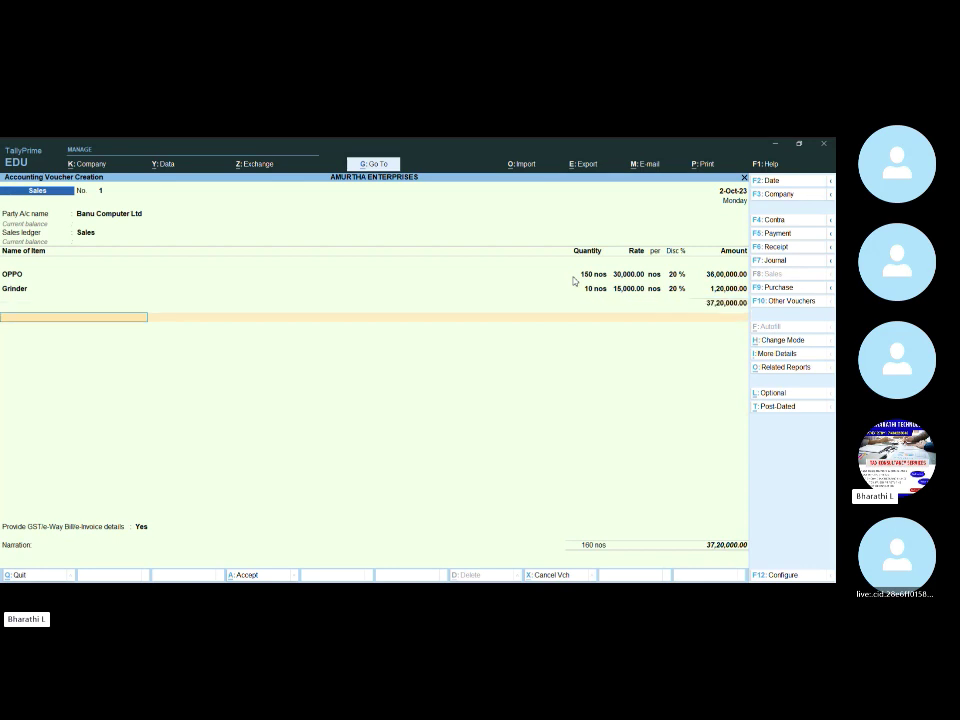
Add the Output SGST ledger line to the voucher
text(Ou)
key(Down)
key(Down)
key(Return)
Add the Output CGST ledger and accept its 2,26,800 amount, totalling 41,73,600
text(Ou)
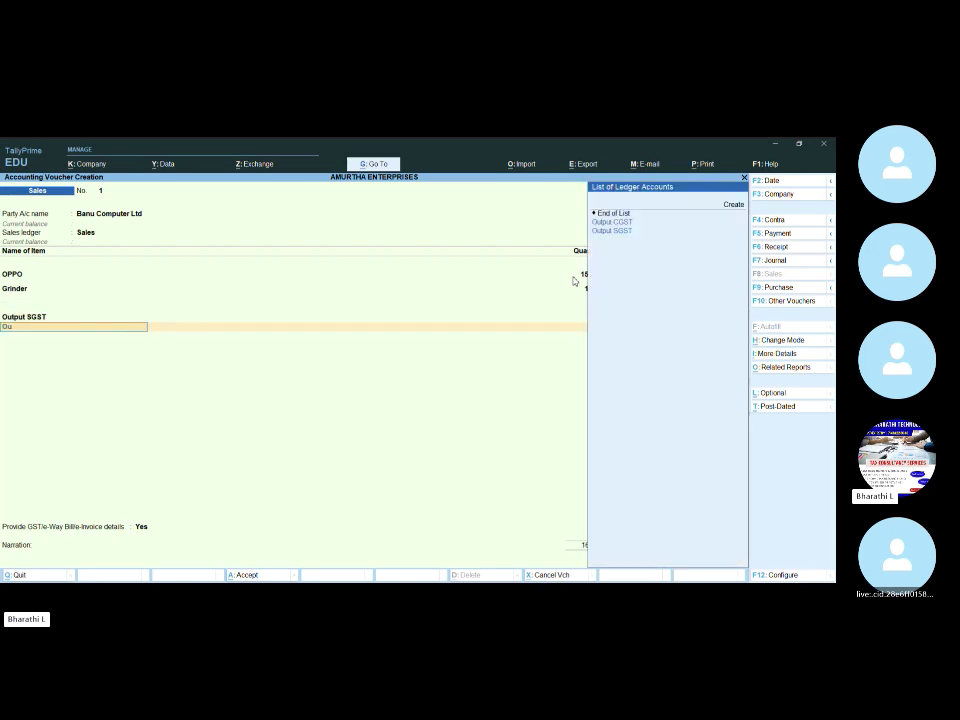
key(Down)
key(Return)
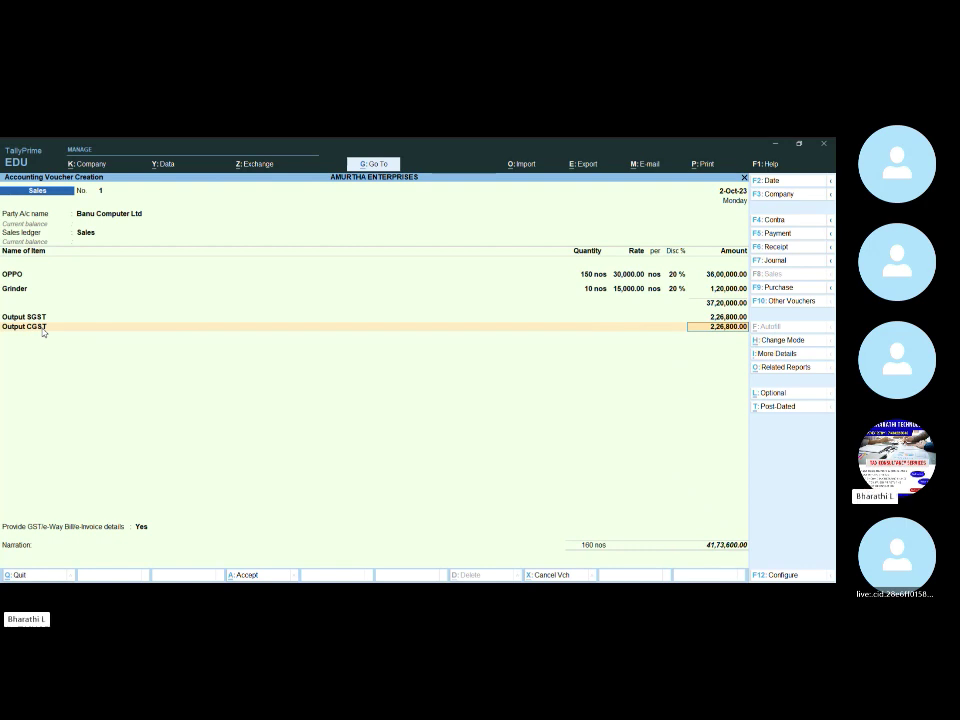
key(Return)
key(Return)
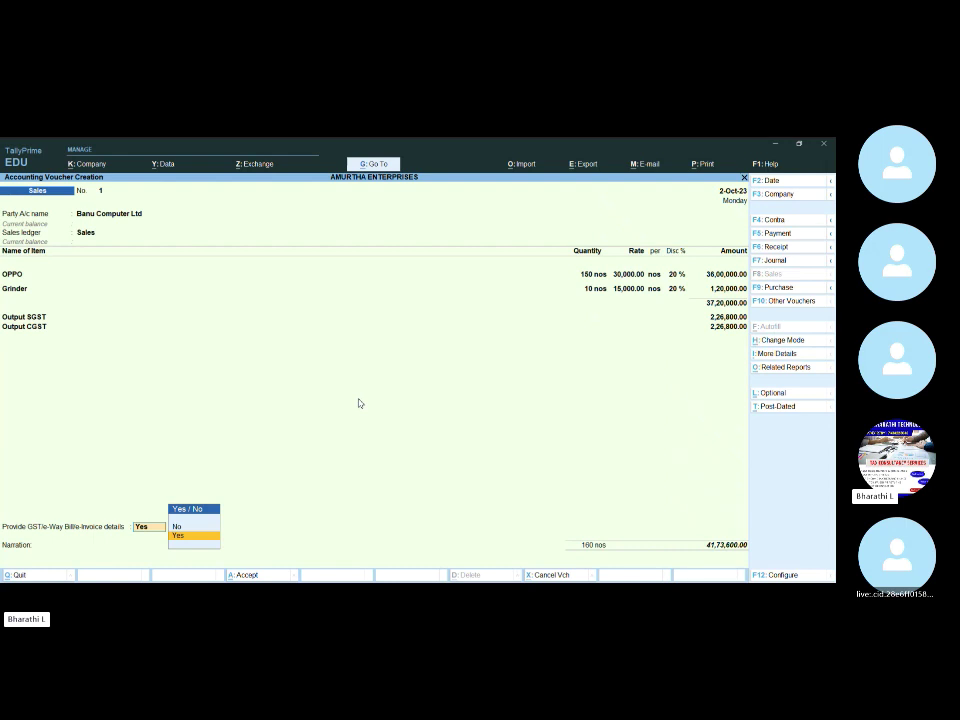
Enable GST/e-Way Bill details with dispatch from Tirupati and ship to Kadapa
key(Return)
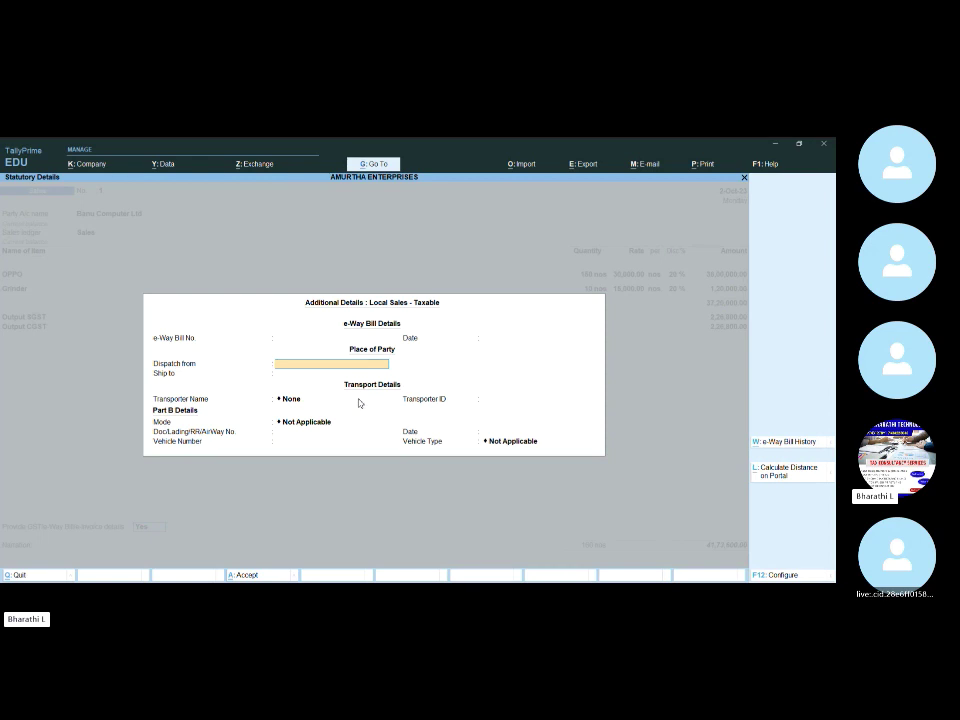
text(Tirupati)
key(Return)
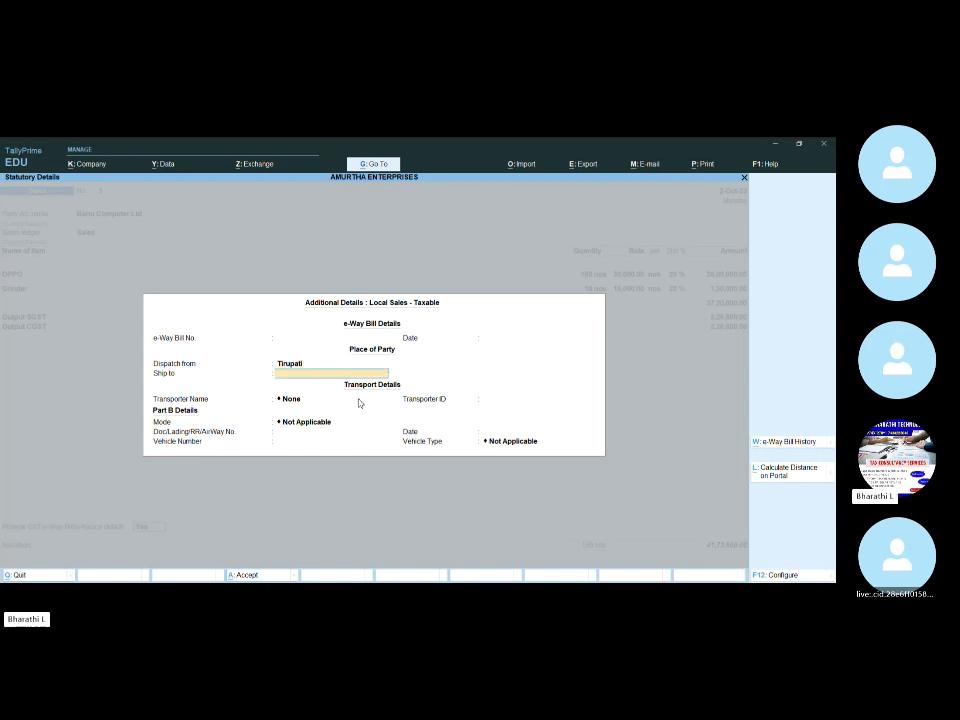
text(Kadapa)
key(Return)
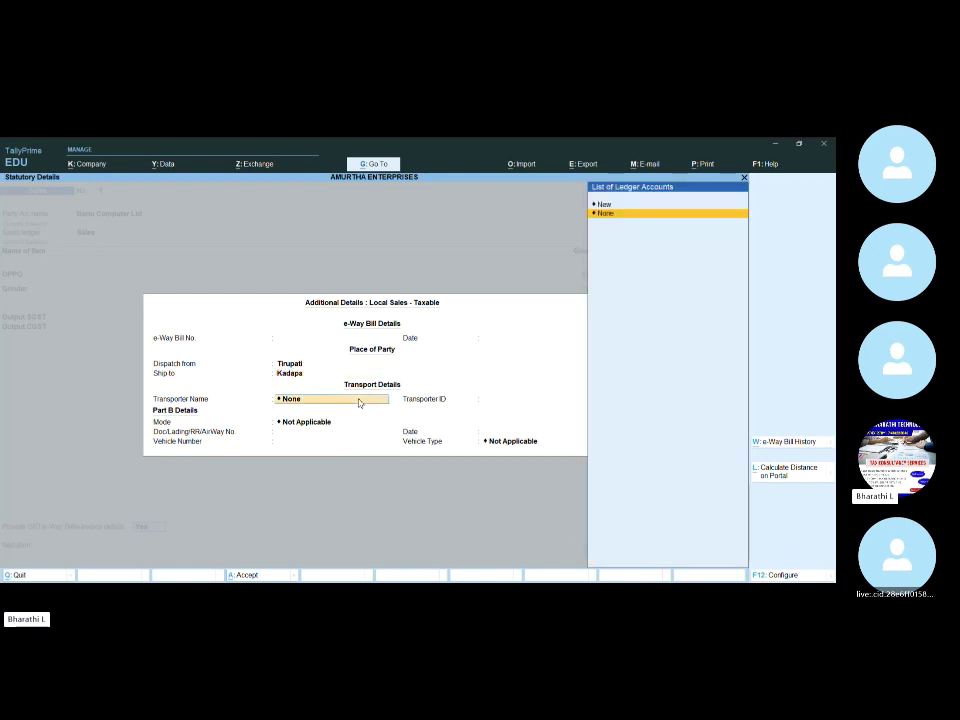
Create a new transporter named Venkateswara Transport
key(Up)
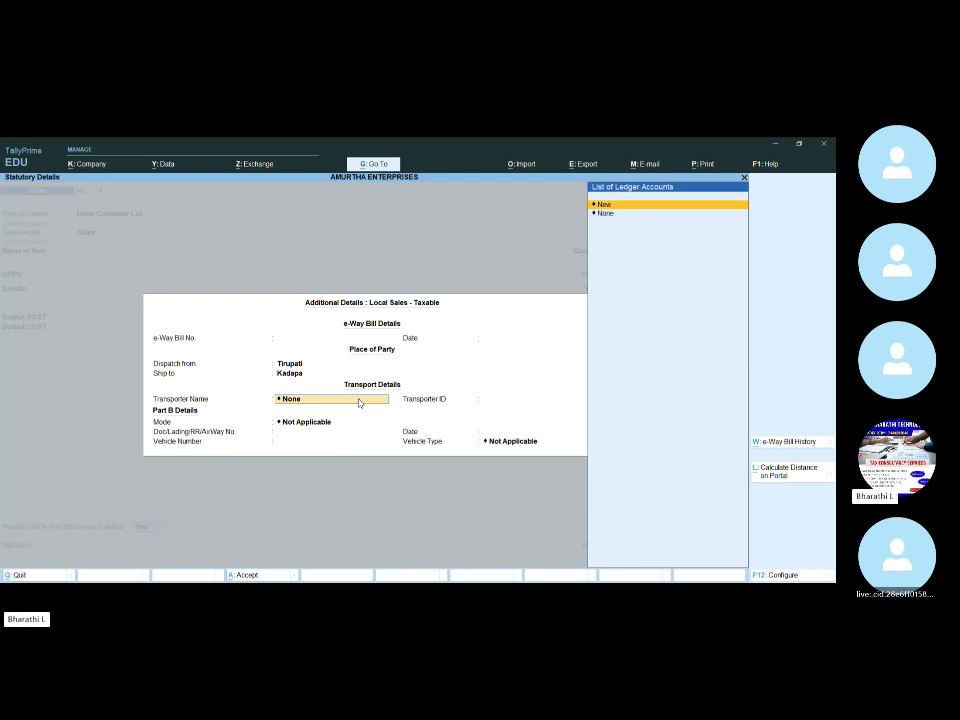
key(Return)
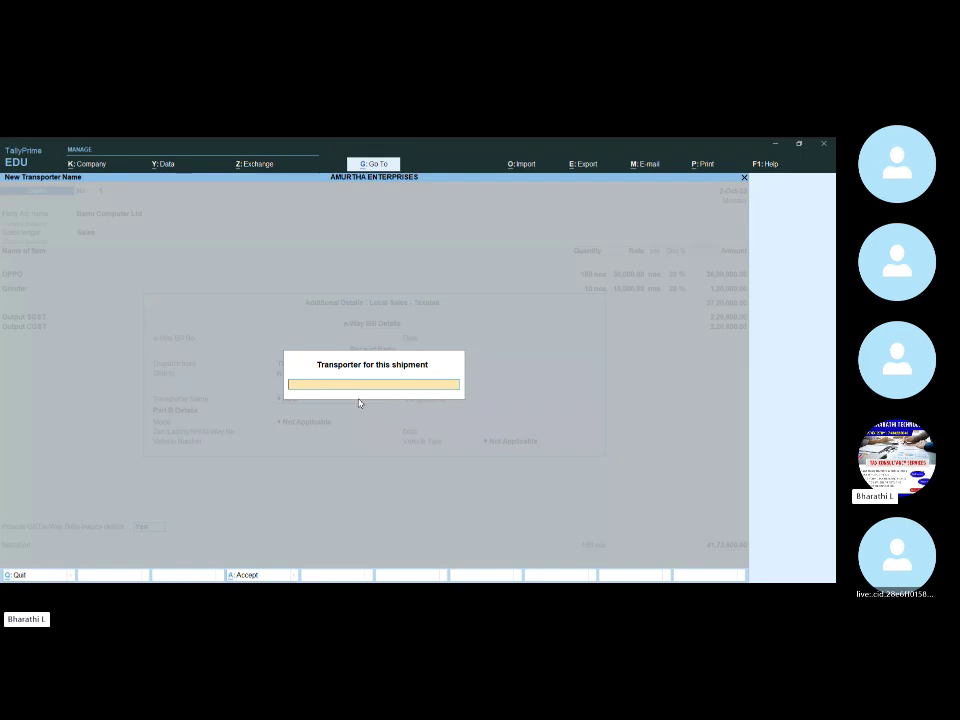
text(Venkat)
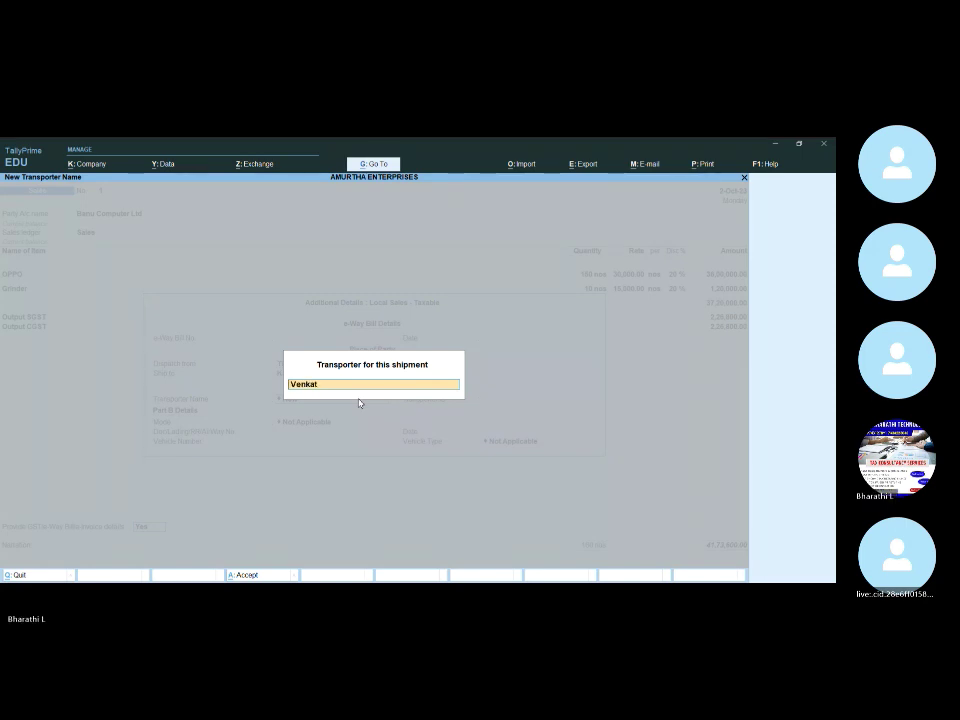
text(eswara Trans)
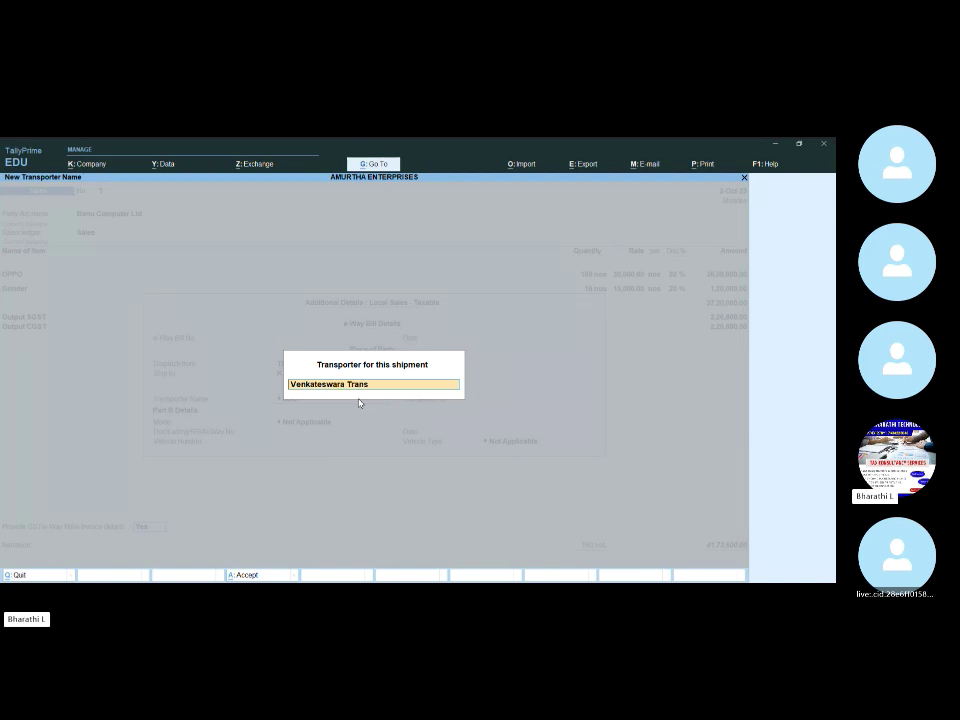
text(port)
key(Return)
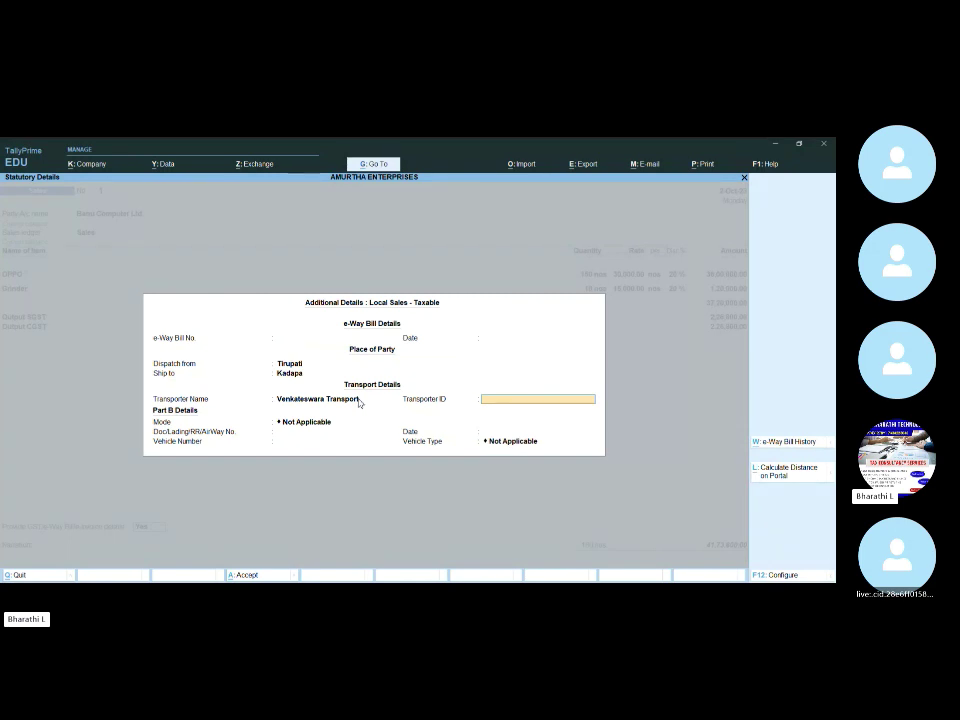
Leave Transporter ID blank, and set mode 1 - Road and vehicle type Regular
key(Return)
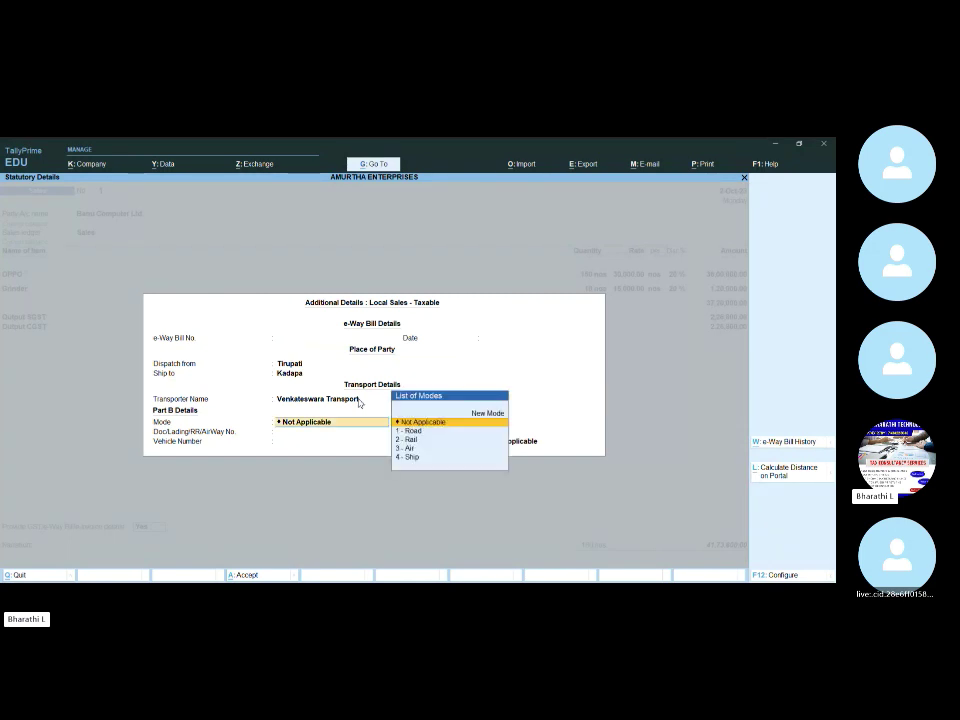
key(Down)
key(Down)
key(Down)
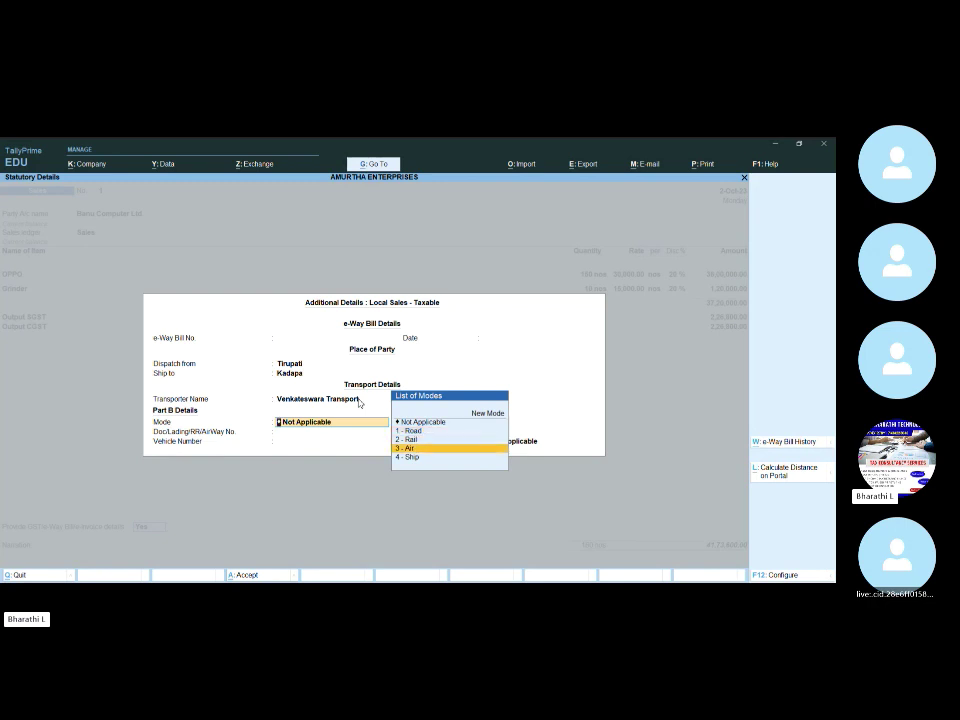
key(Up)
key(Up)
key(Return)
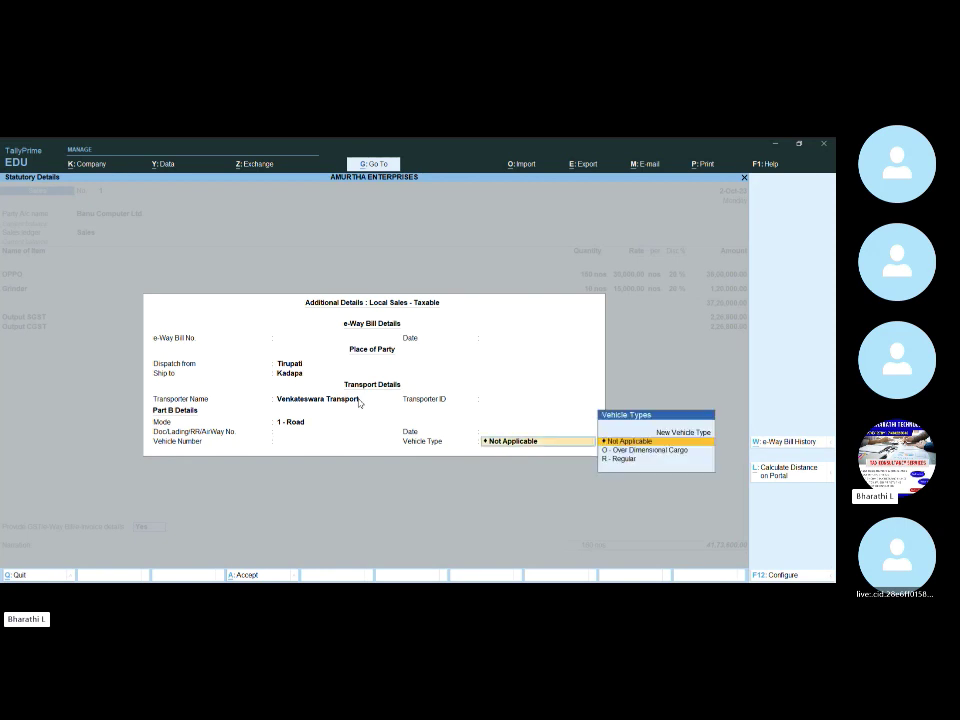
key(Down)
key(Down)
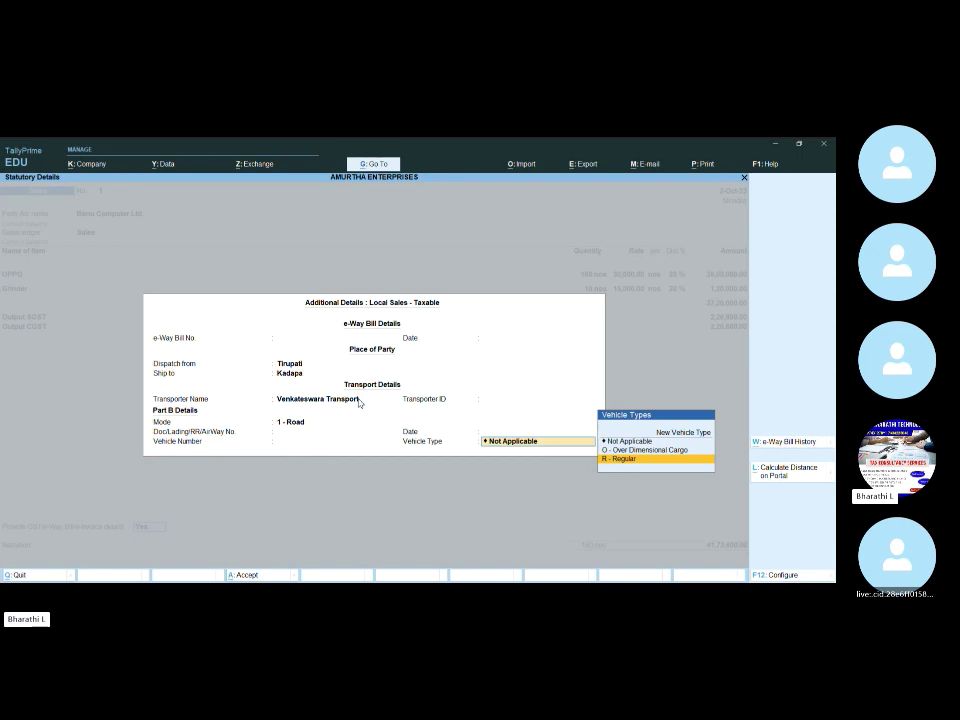
key(Up)
key(Up)
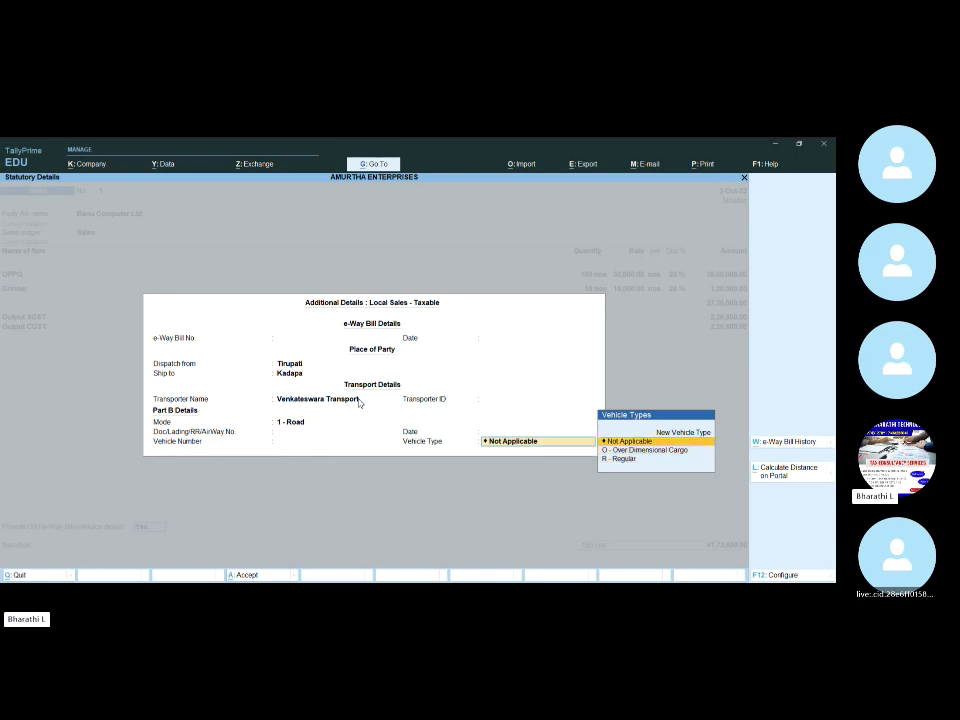
key(Down)
key(Down)
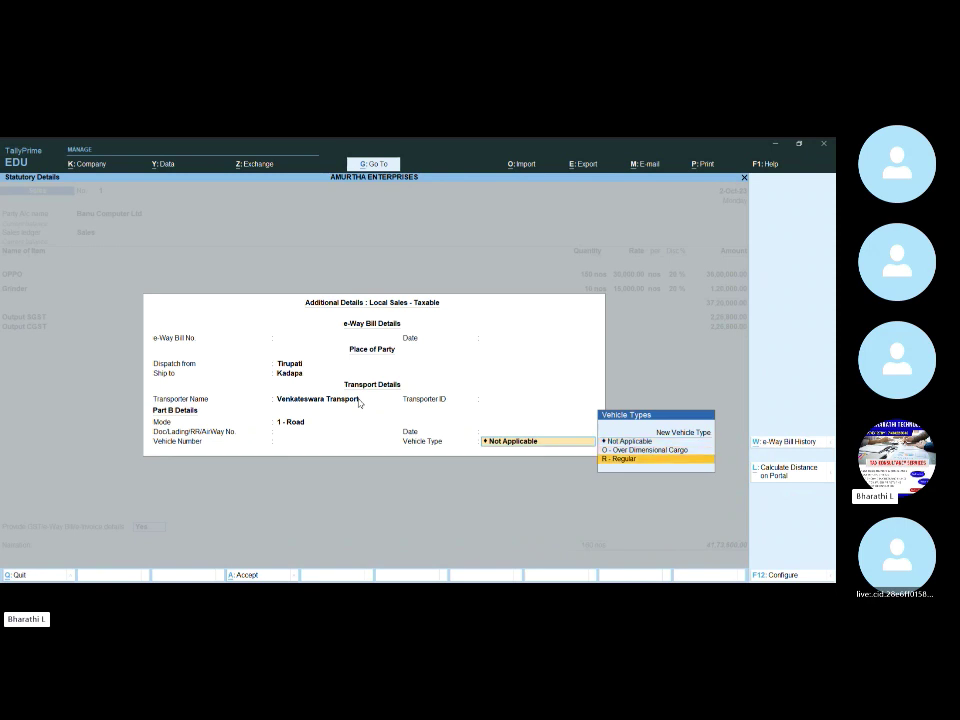
key(Return)
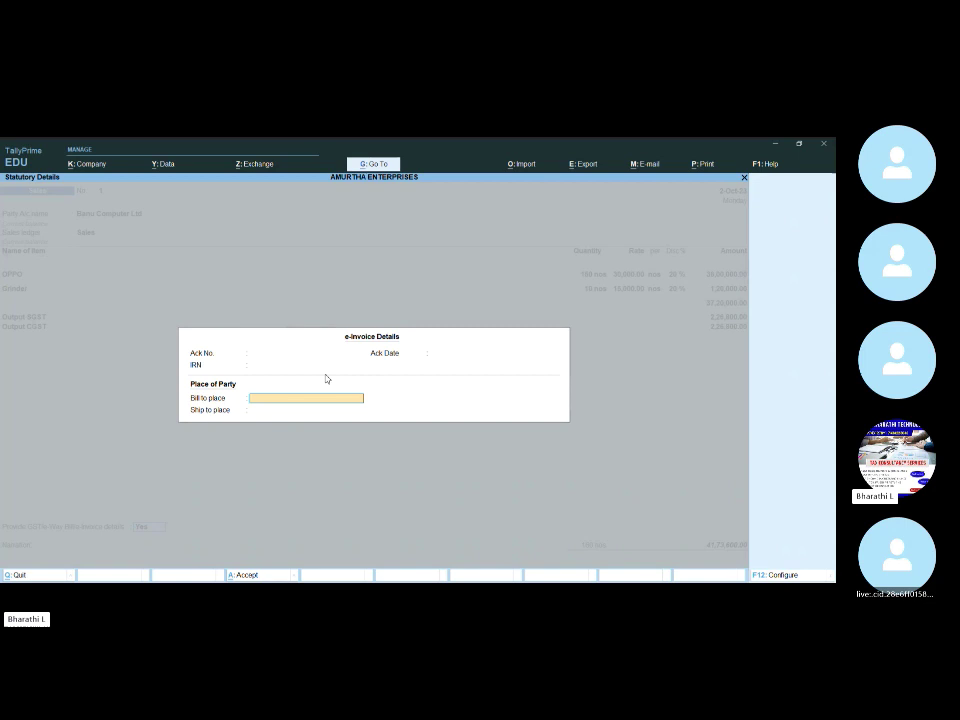
Enter Kadapa as both the bill-to and ship-to place in e-Invoice details
text(Kadapa)
key(Return)
text(Kadapa)
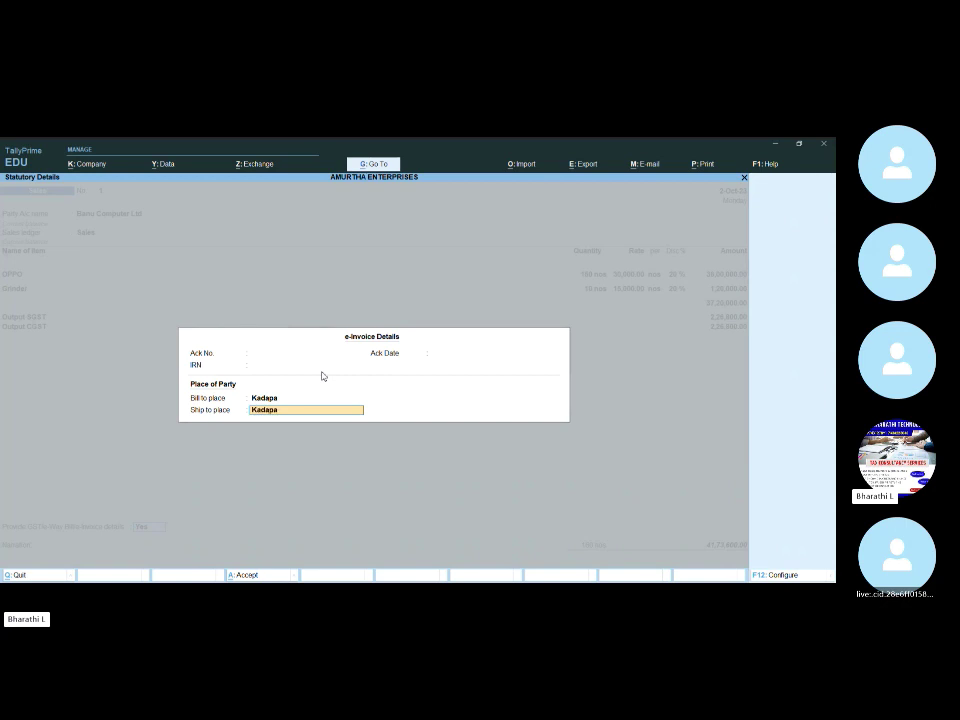
key(Return)
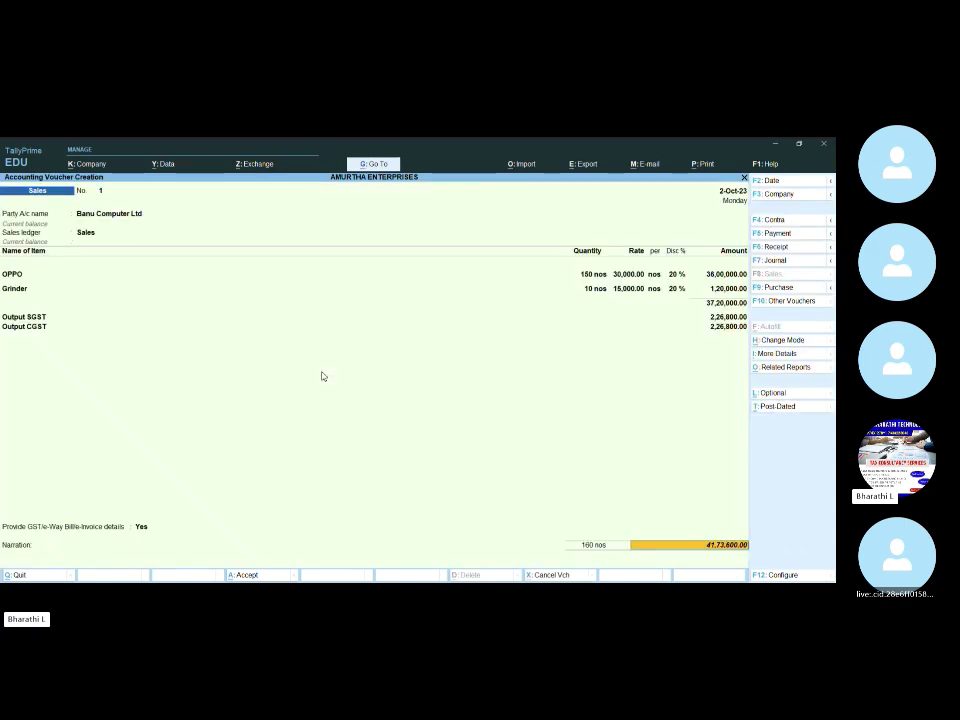
Allocate the full amount as a New Ref bill and accept the voucher
key(Return)
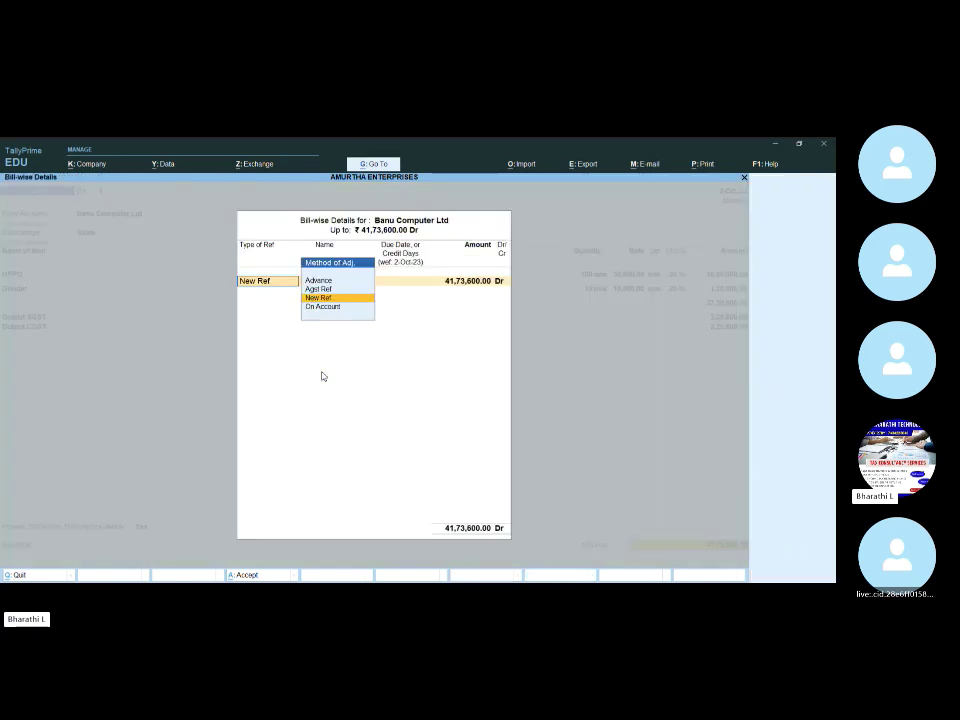
key(Return)
key(Return)
key(Return)
key(Return)
key(Return)
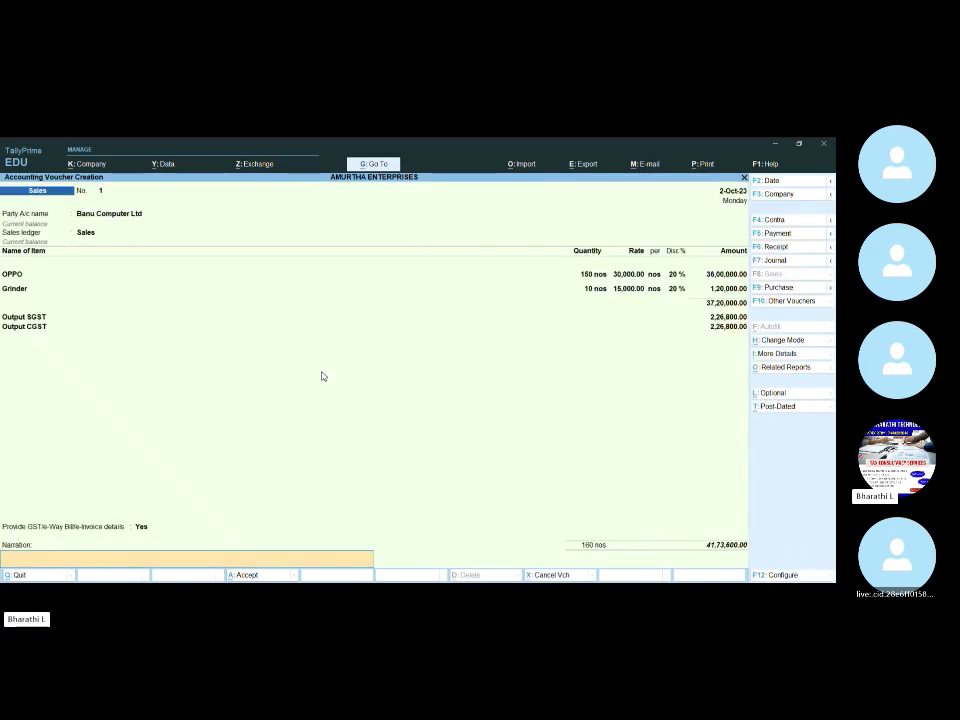
key(Return)
key(Return)
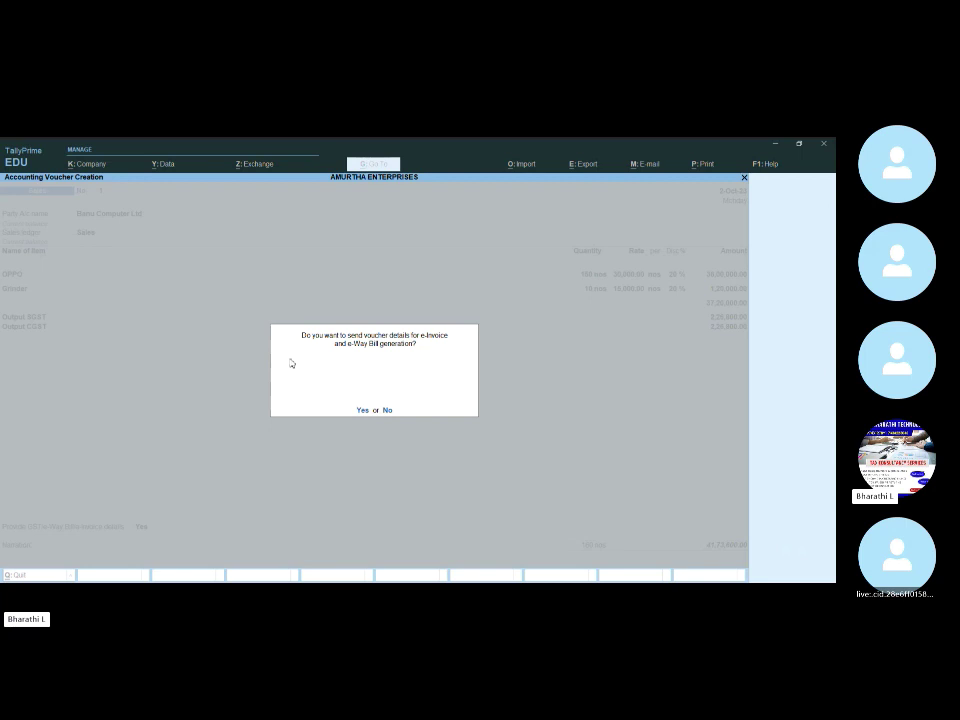
Answer Yes to sending e-Invoice details, dismiss the missing-information warning, and leave voucher No. 2
key(y)
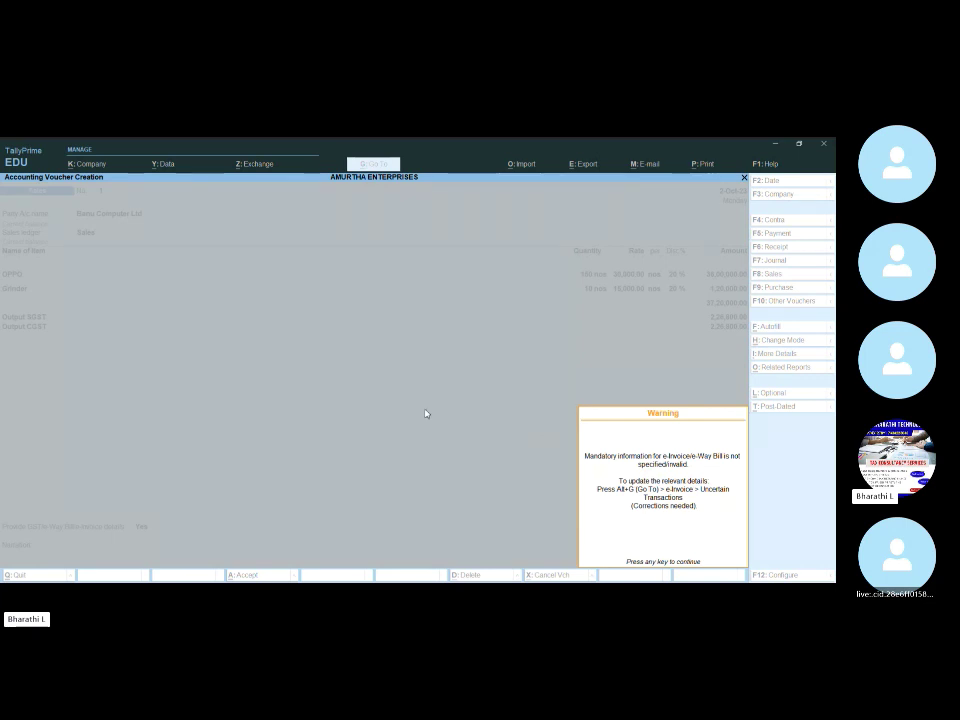
key(Return)
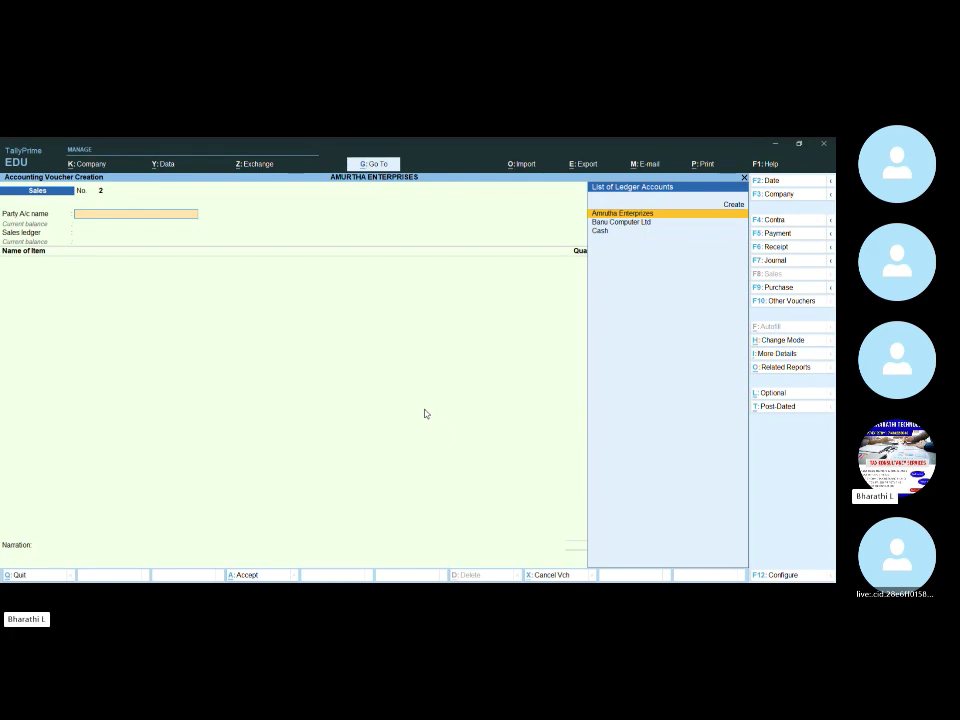
key(Escape)
Quit to Gateway of Tally and go to Display More Reports > GST Reports
key(y)
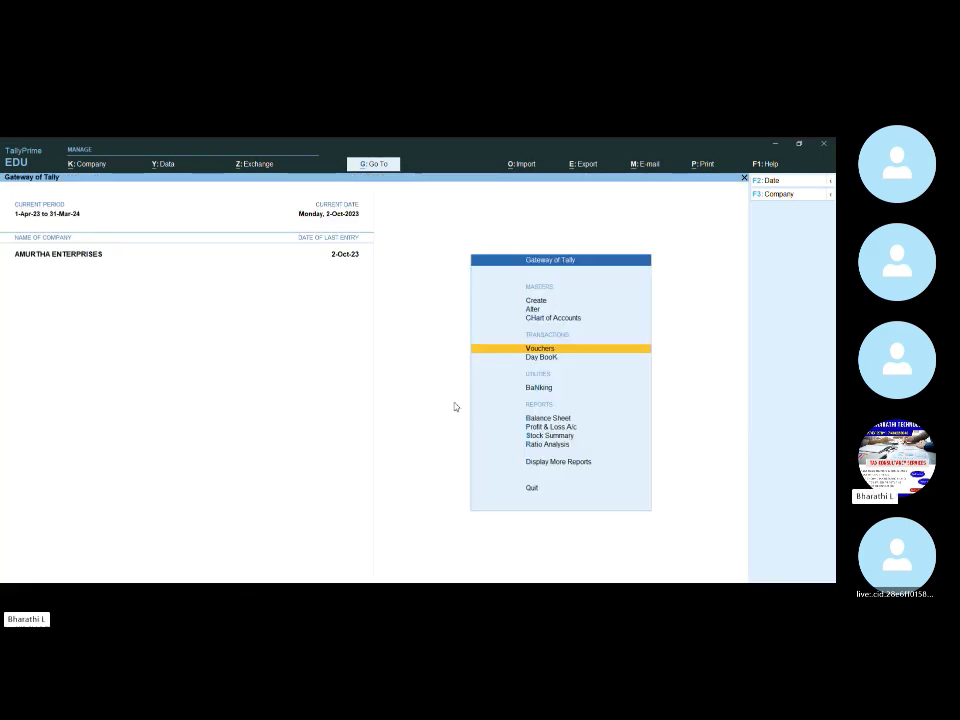
key(d)
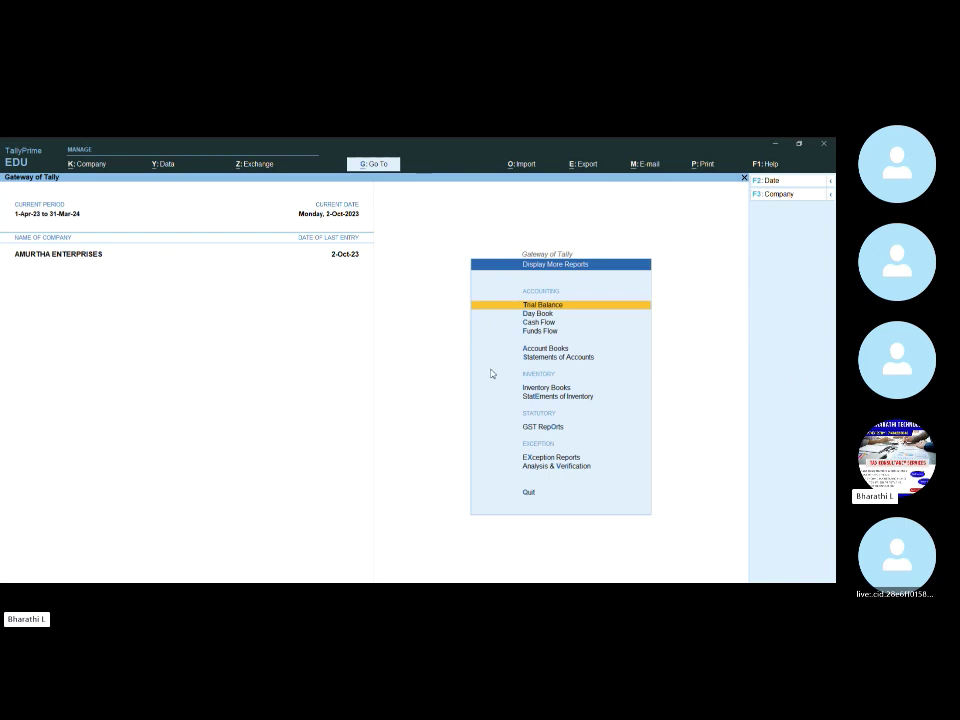
key(Down)
key(Down)
key(Down)
key(Down)
key(Down)
key(Down)
key(Down)
key(Down)
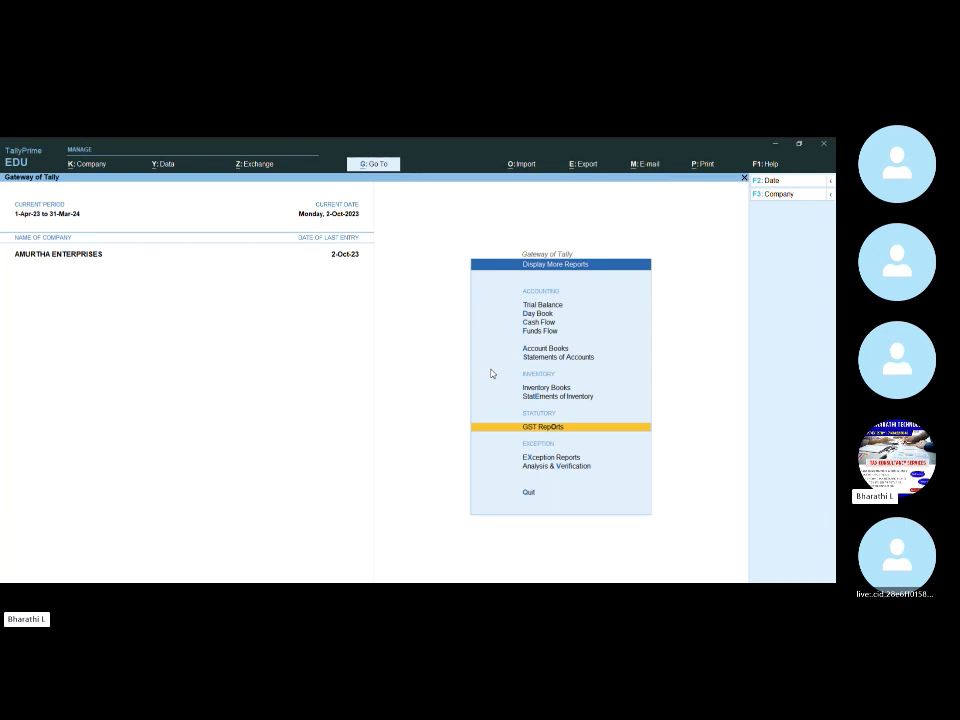
key(Return)
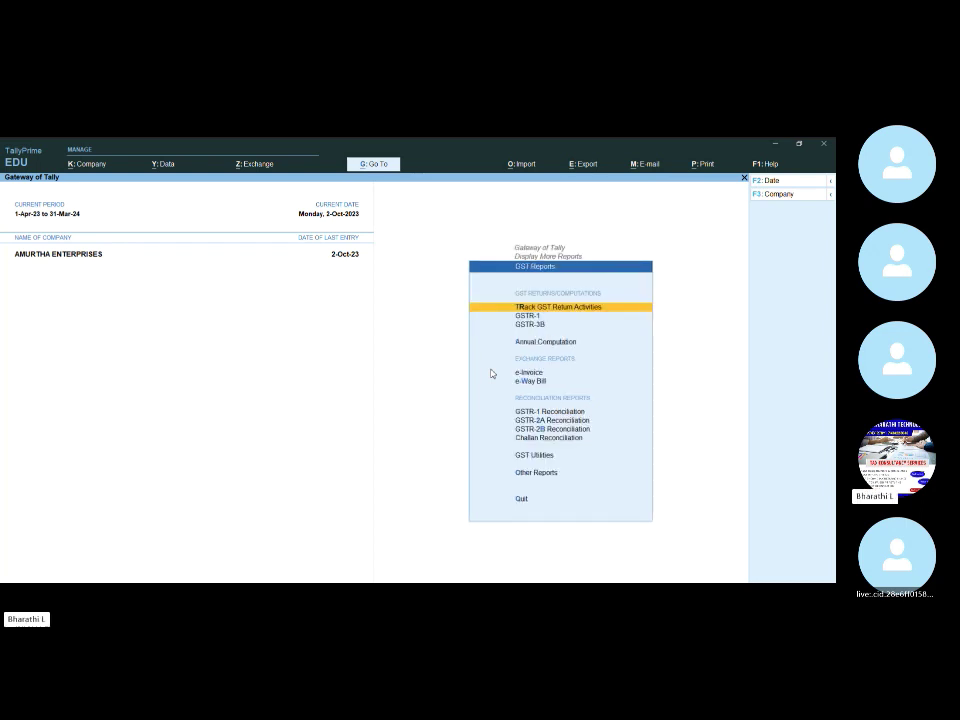
key(Down)
key(Down)
key(Down)
key(Down)
key(Down)
key(Down)
key(Down)
key(Down)
key(Down)
key(Down)
key(Down)
key(Up)
key(Up)
key(Up)
key(Up)
key(Up)
key(Up)
key(Up)
key(Up)
key(Up)
key(Up)
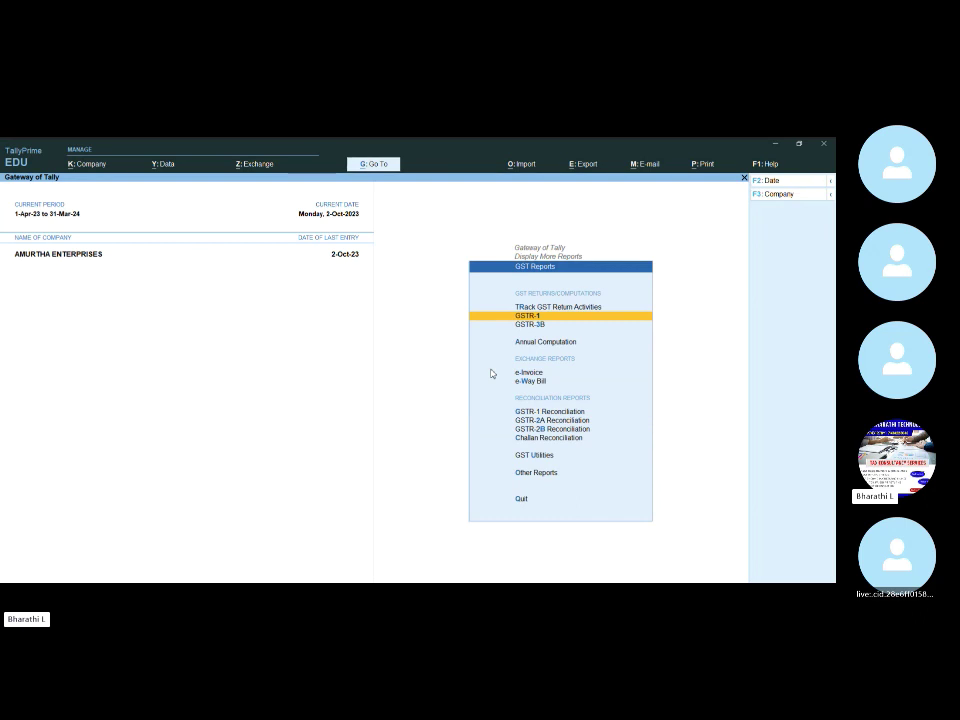
key(Down)
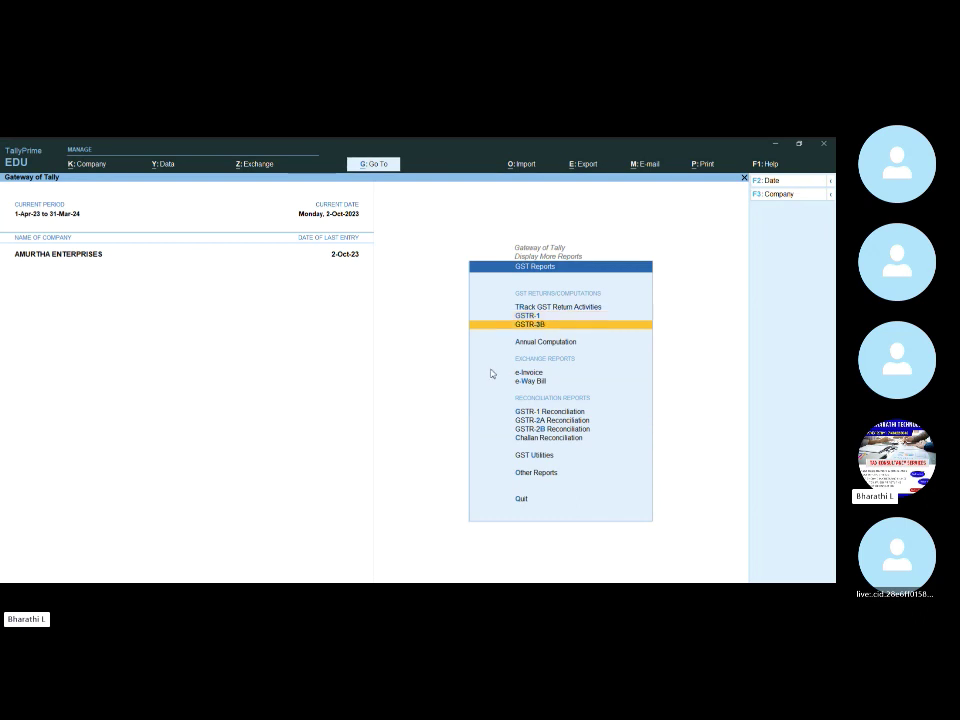
key(Down)
key(Down)
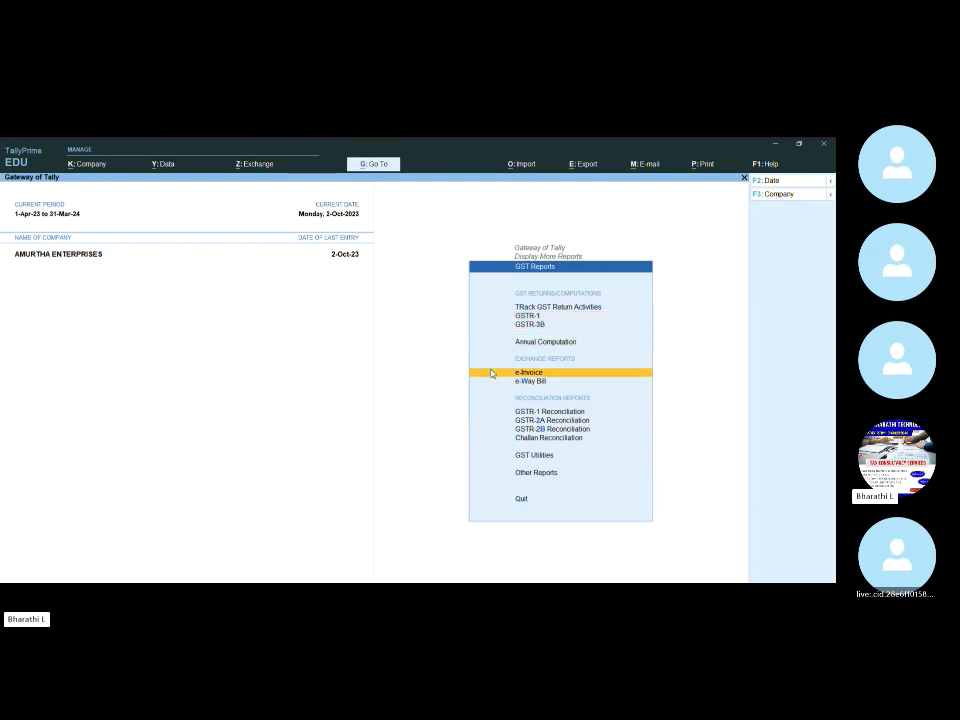
key(Down)
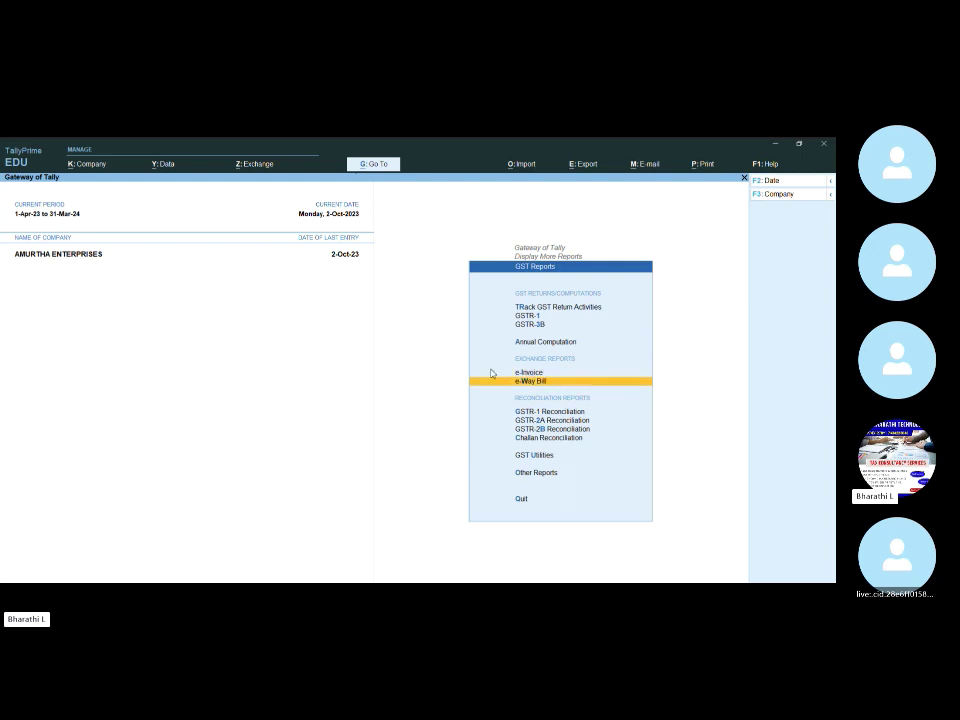
key(Up)
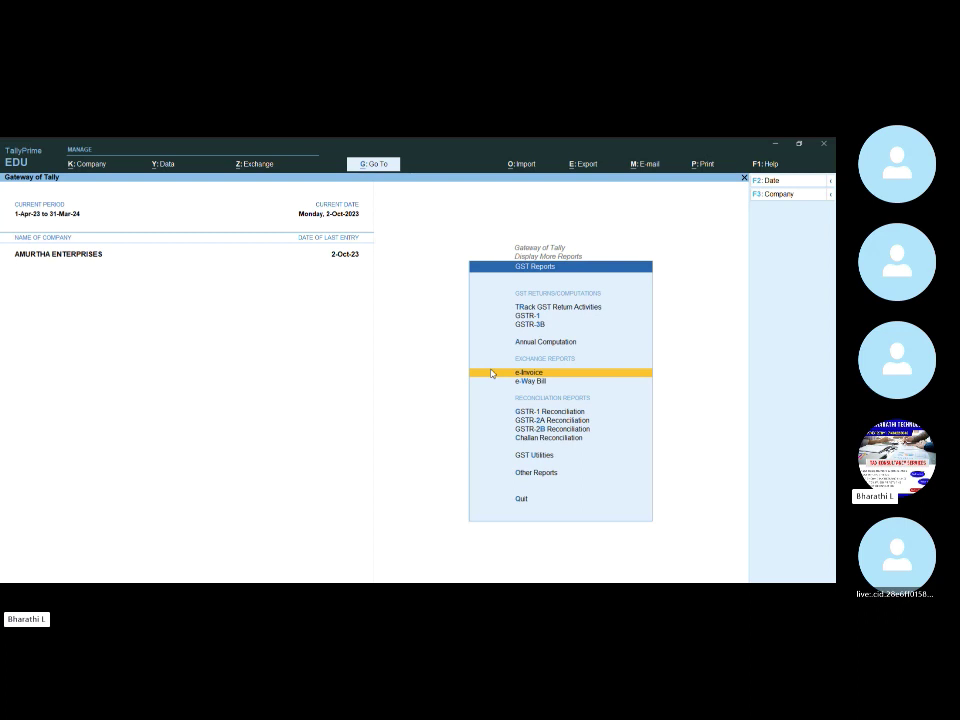
Review the e-Invoice report and its vouchers missing e-Invoice information
key(Return)
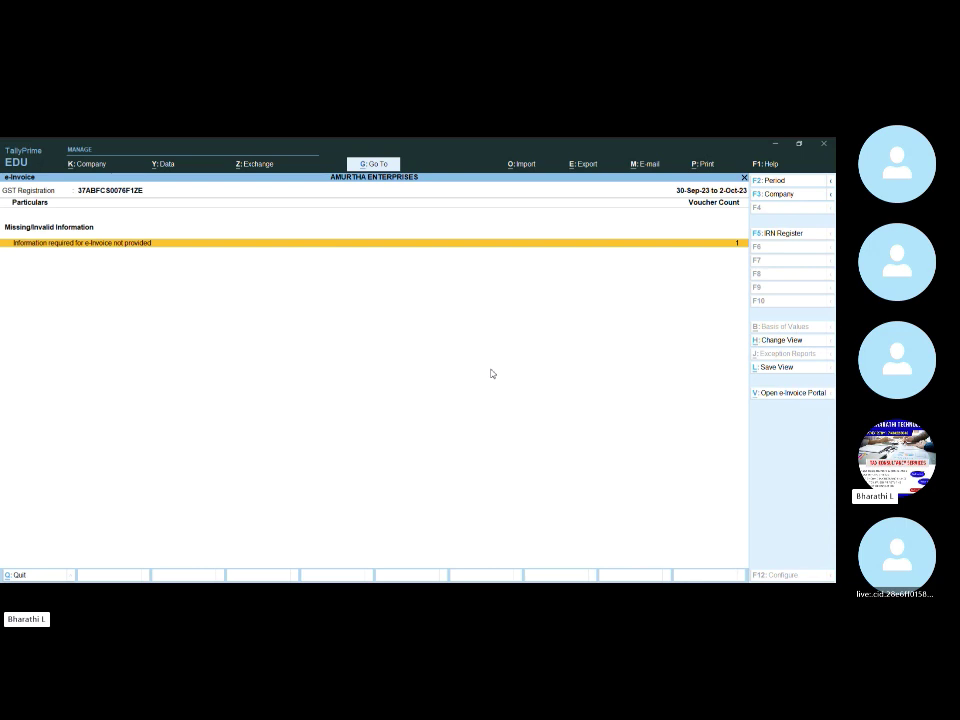
key(Return)
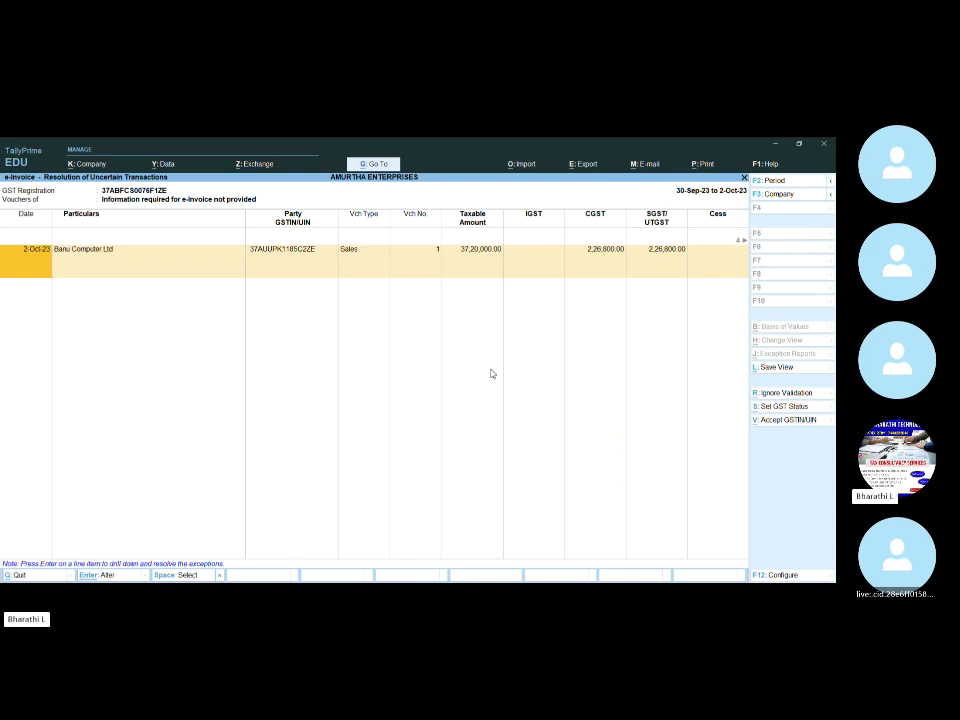
key(Escape)
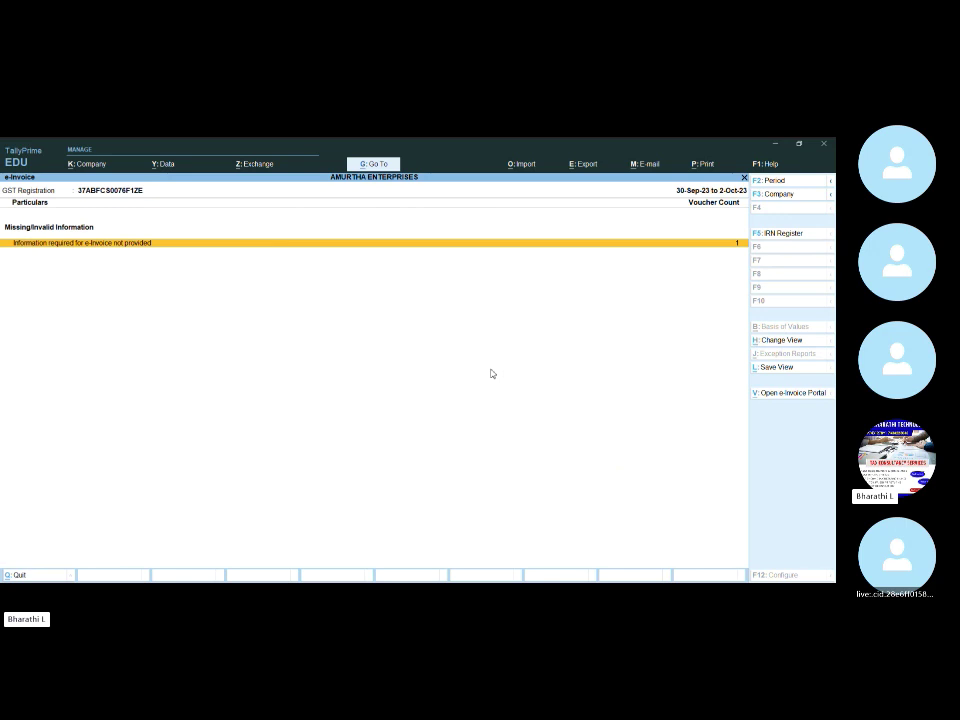
key(Escape)
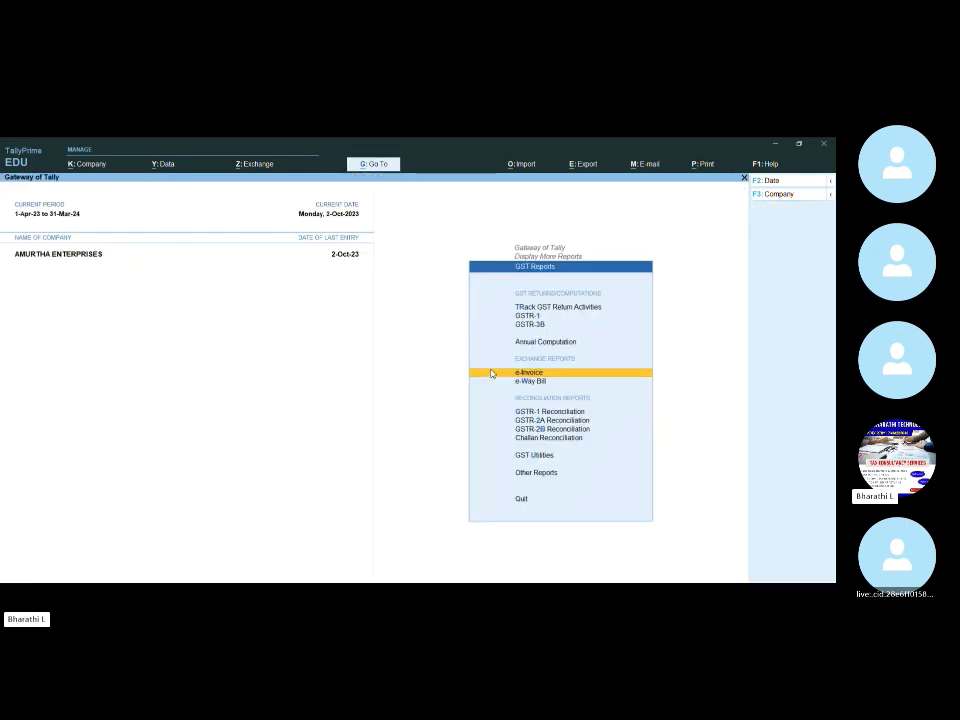
Review the e-Way Bill report, then return to the GST Reports list
key(Down)
key(Return)
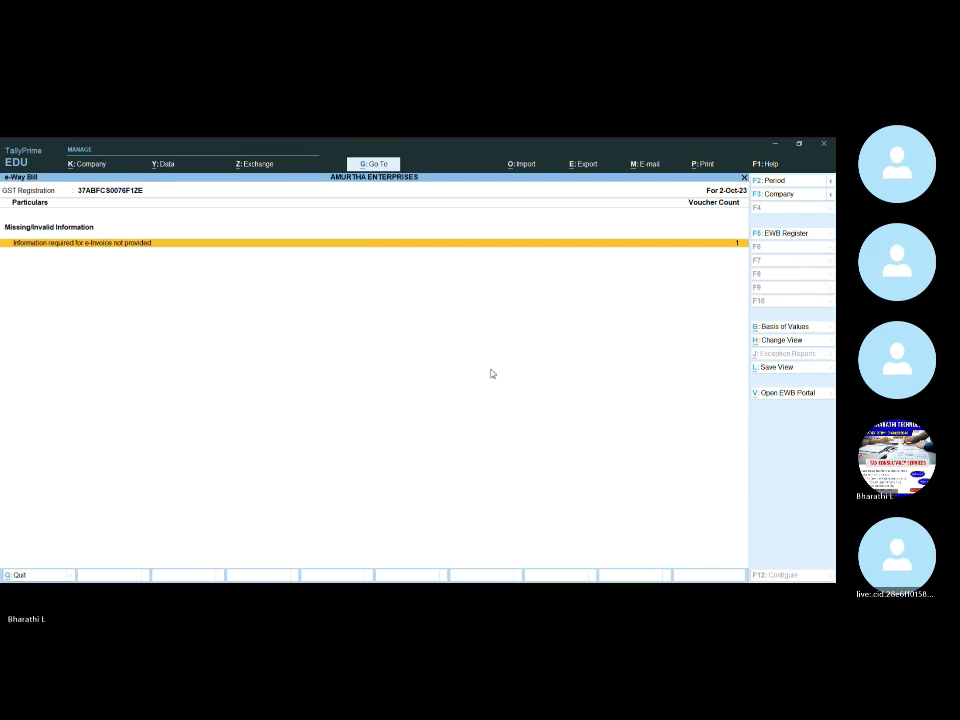
key(Escape)
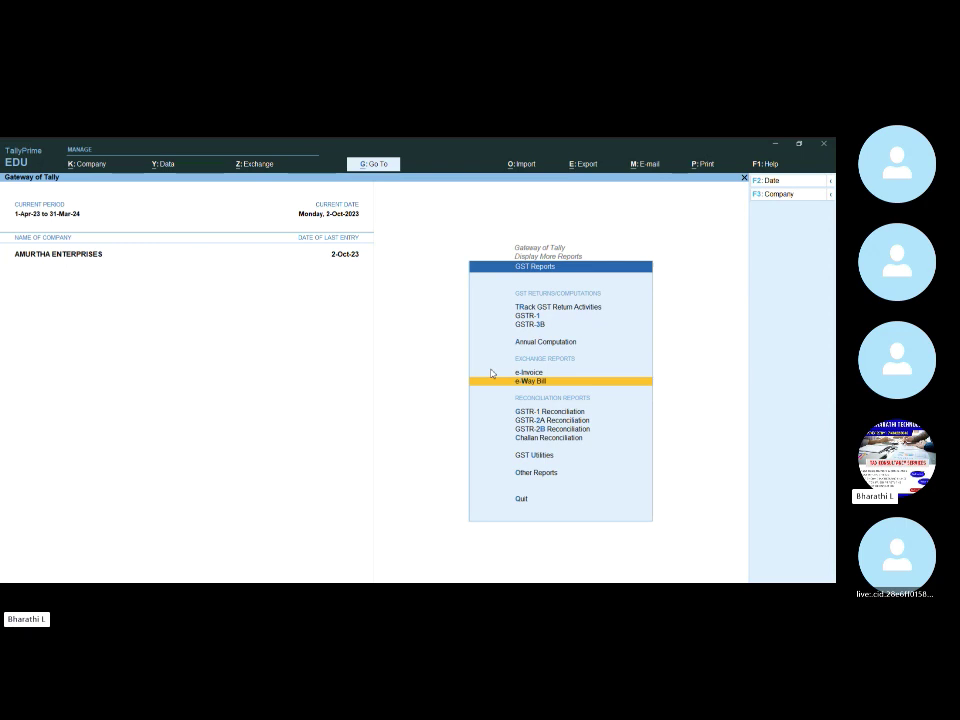
key(Down)
key(Down)
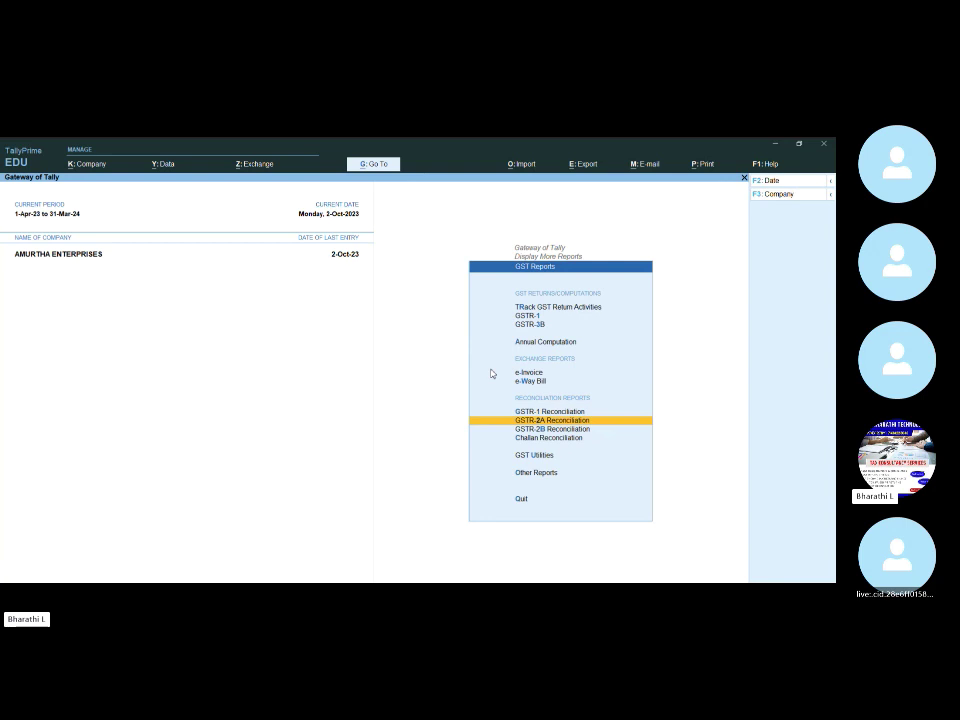
Open GSTR-1 and set its period from 1-10-2023 to 31-10-2023
key(Up)
key(Up)
key(Up)
key(Up)
key(Up)
key(Up)
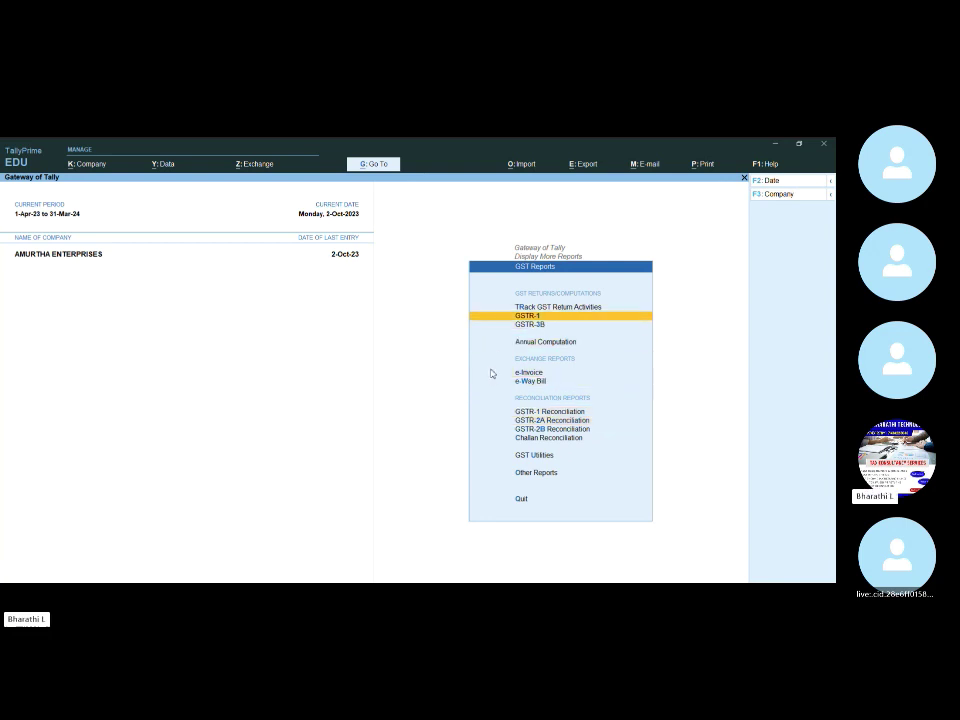
key(Return)
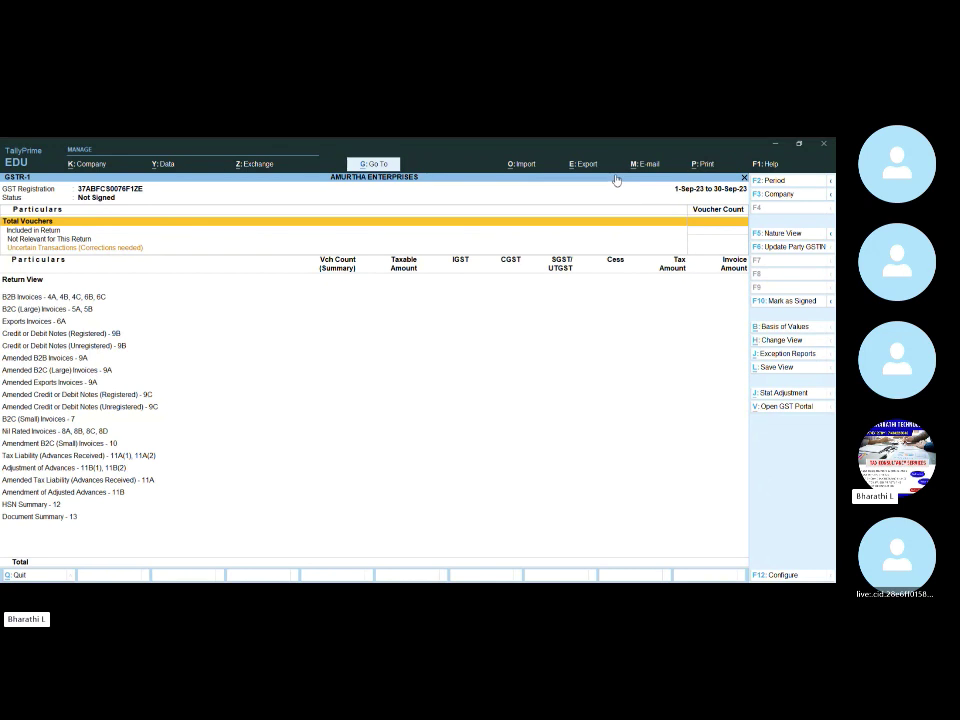
key(F2)
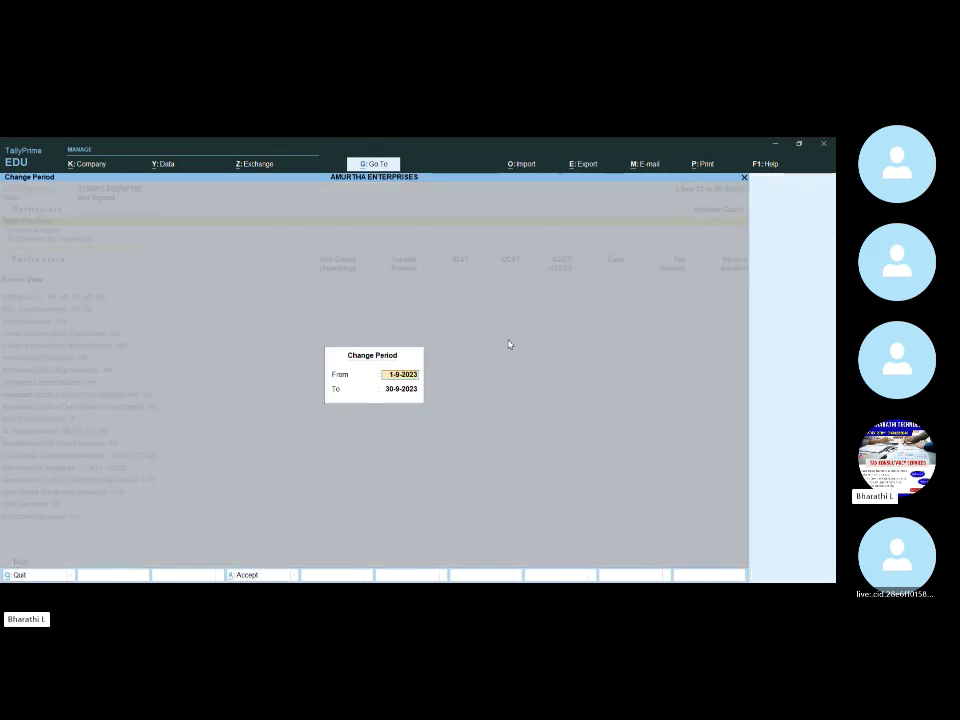
text(1-10)
key(Return)
text(-10)
key(Return)
key(Down)
key(Down)
key(Down)
key(Down)
key(Down)
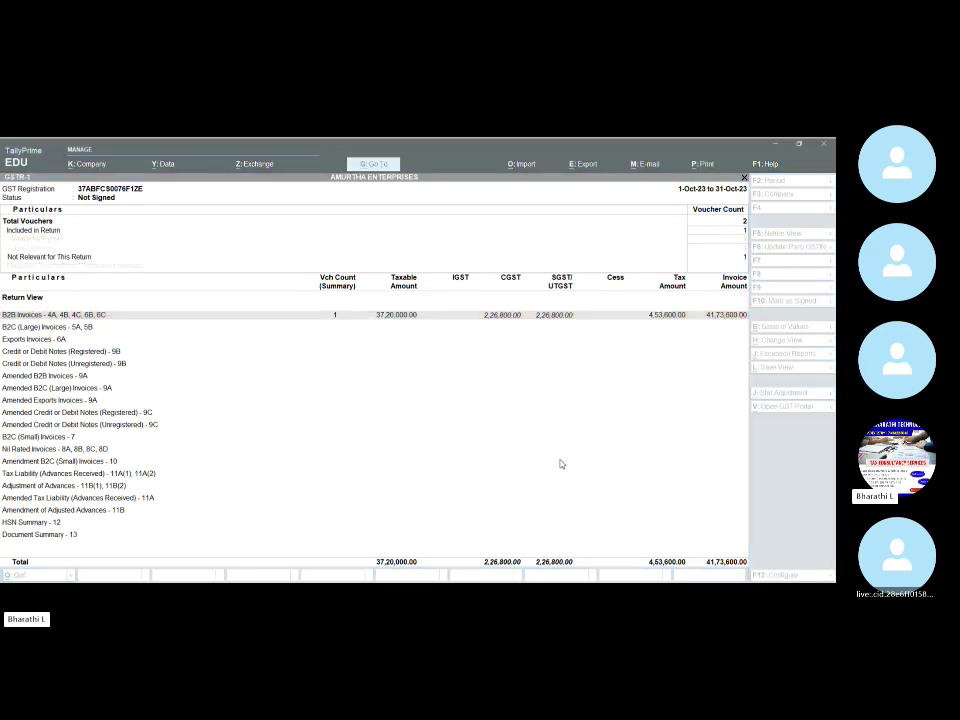
click(564, 493)
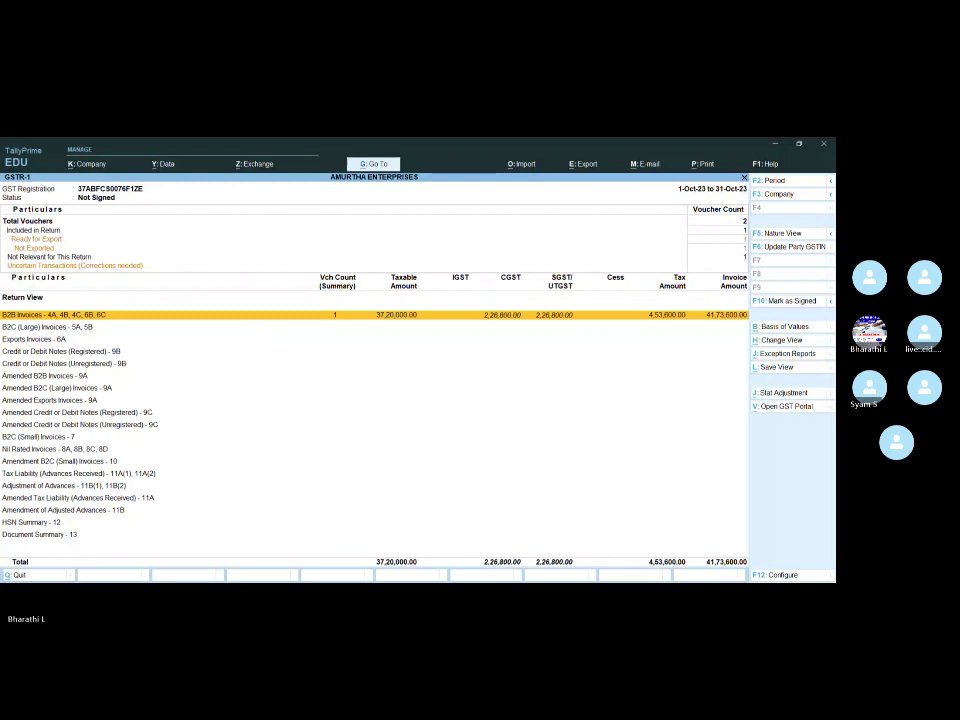
Close the October GSTR-1 return to get back to the GST Reports list
key(Escape)
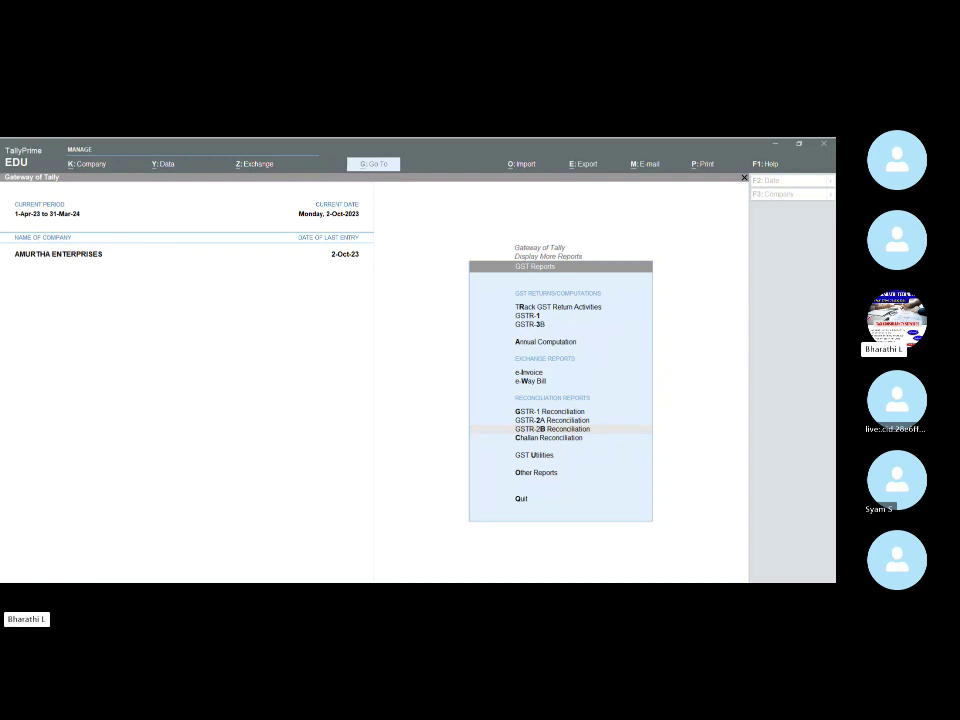
Select GSTR-2B Reconciliation in the GST Reports list and open it
click(466, 416)
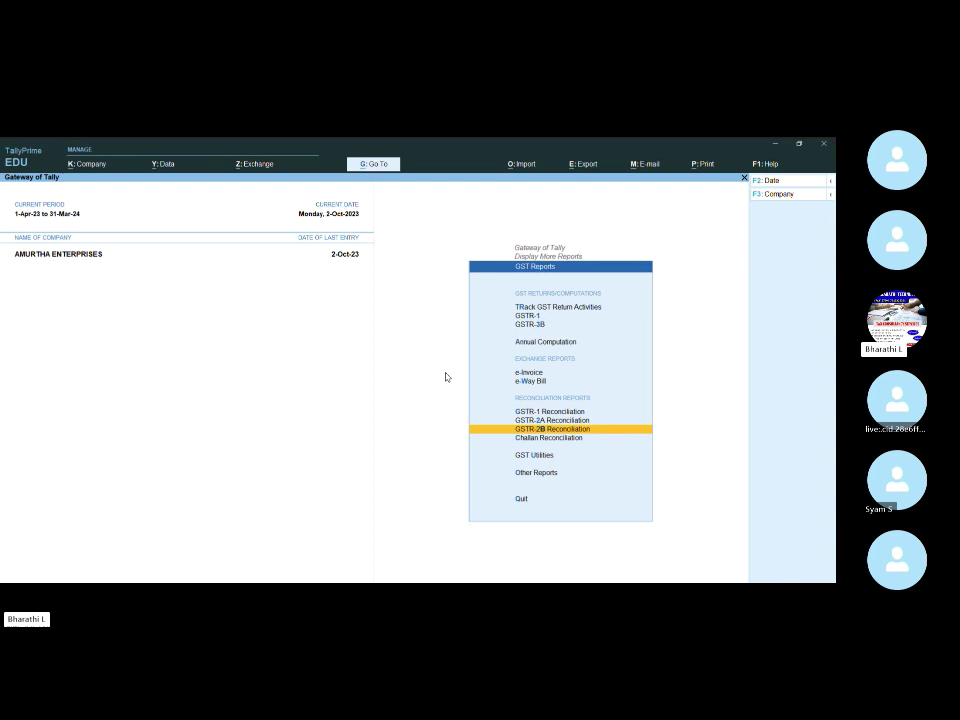
key(Return)
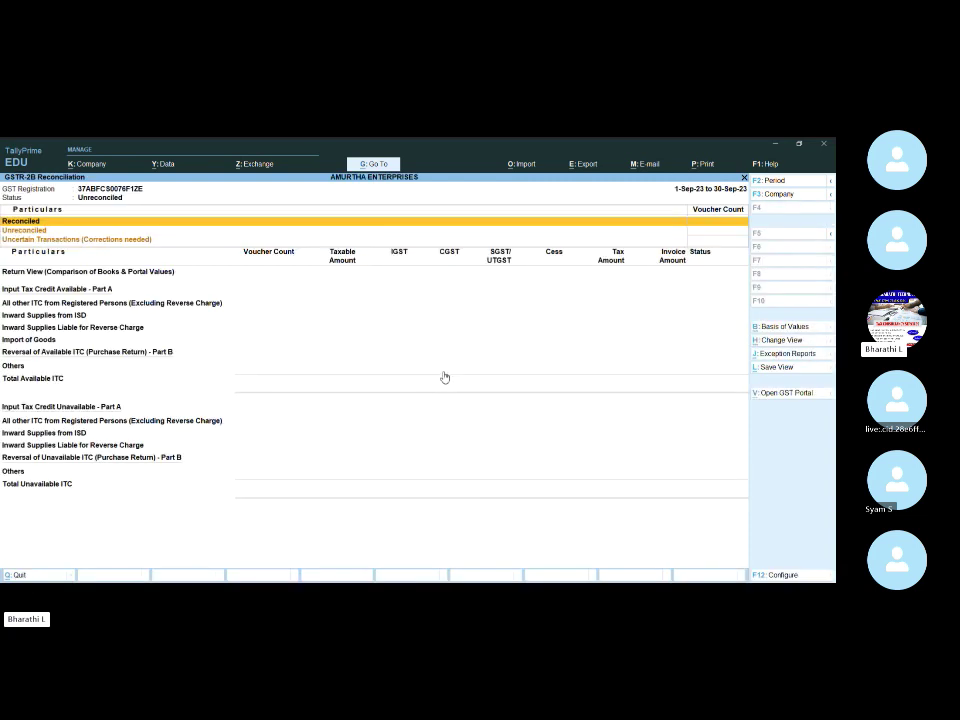
Set the GSTR-2B Reconciliation period to 1-10-2023 through 31-10-2023 and browse its ITC rows
key(F2)
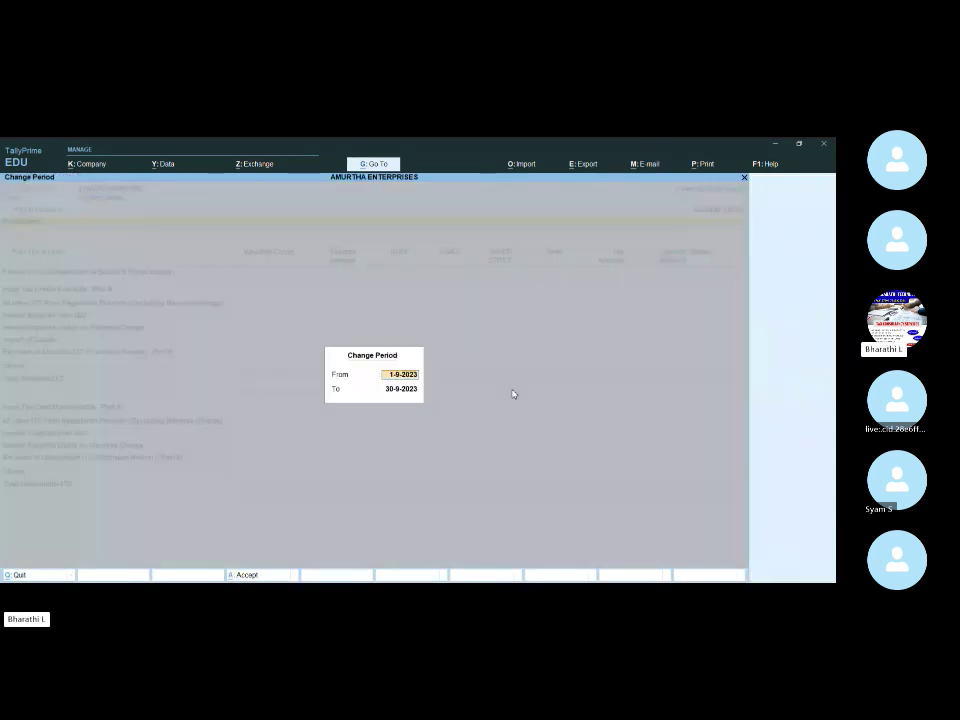
text(1-10)
key(Return)
text(31-10)
key(Return)
key(Down)
key(Down)
key(Down)
key(Down)
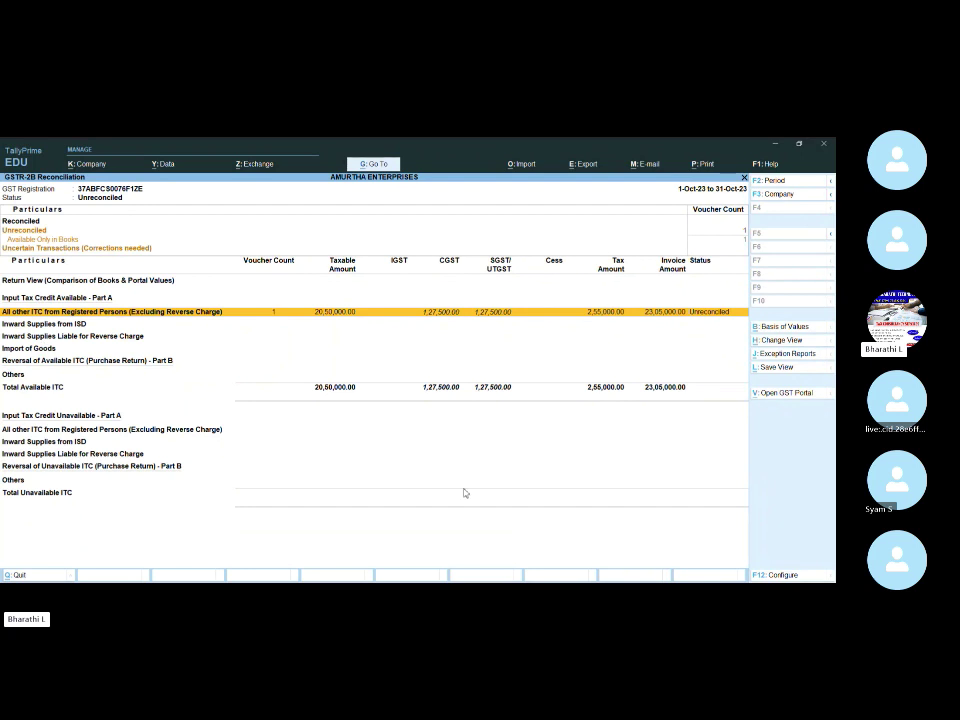
key(Down)
key(Down)
key(Down)
key(Down)
key(Down)
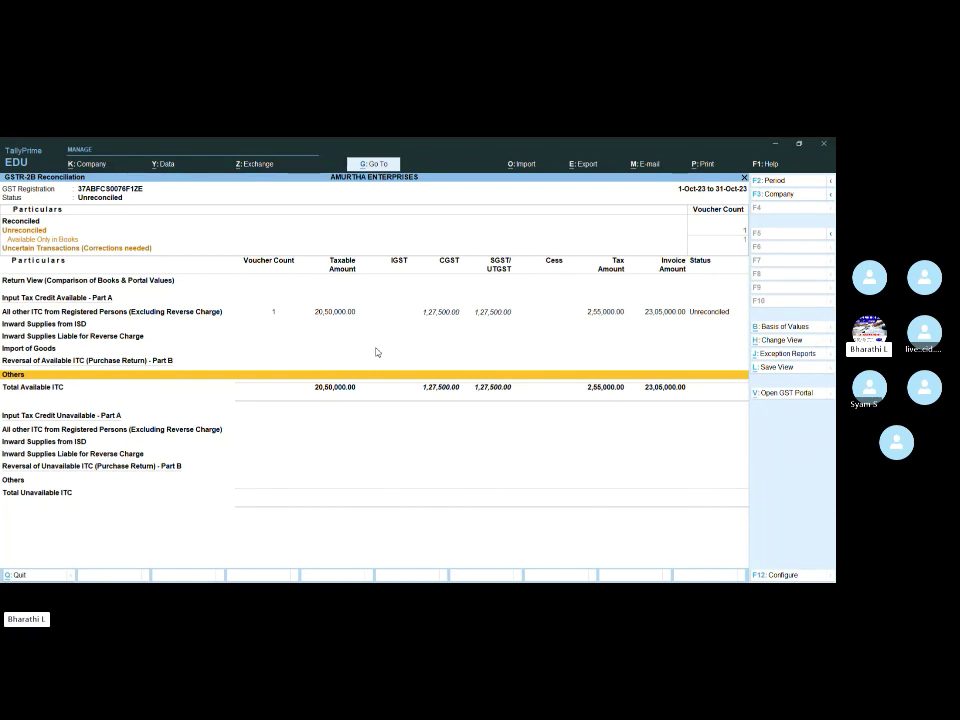
Close GSTR-2B and open GSTR-1 for 1-10-2023 to 31-10-2023
key(Escape)
key(Up)
key(Up)
key(Up)
key(Up)
key(Up)
key(Up)
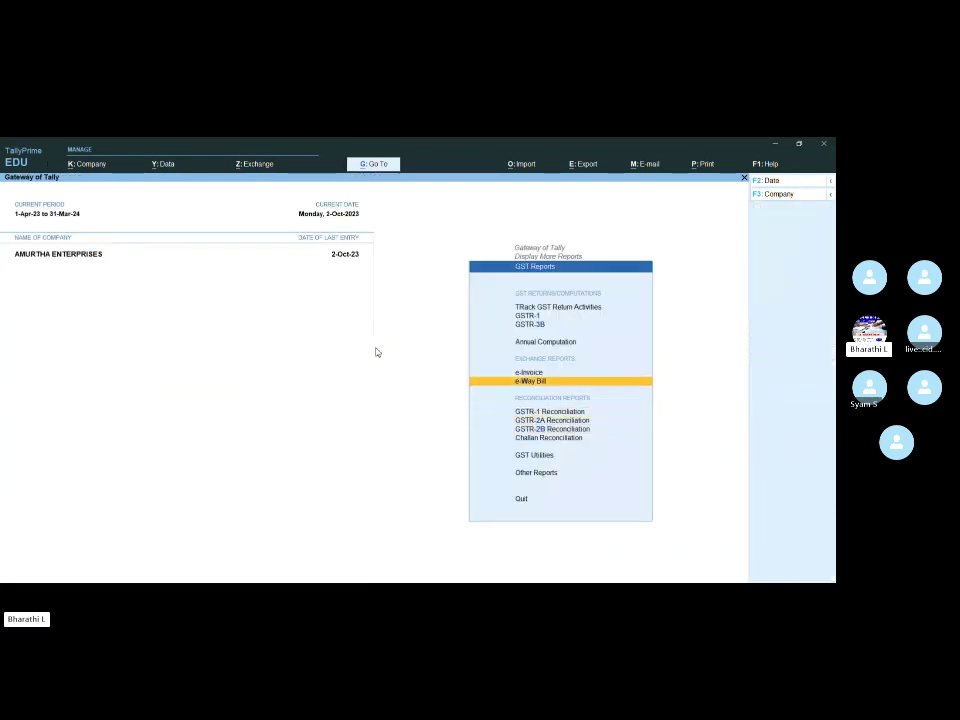
key(Up)
key(Return)
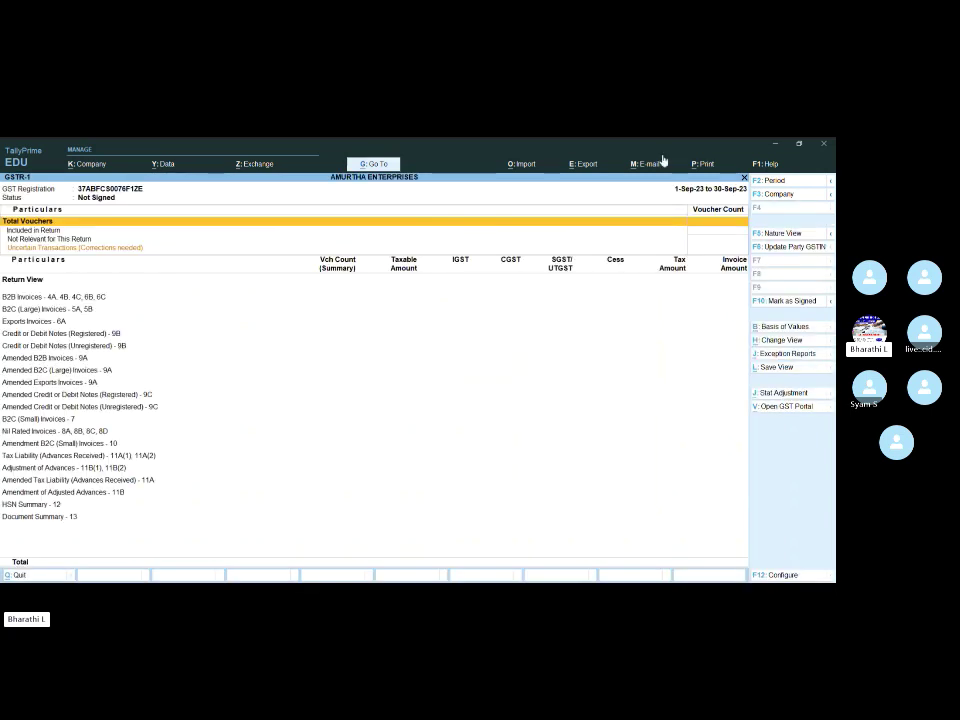
key(F2)
text(1-10)
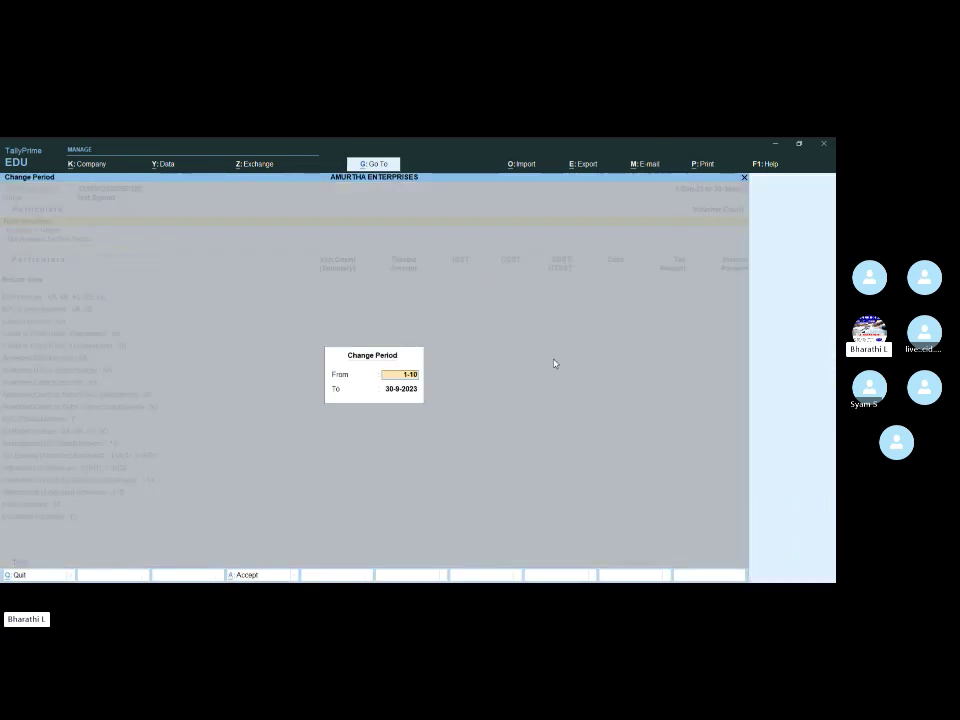
key(Return)
text(31-10)
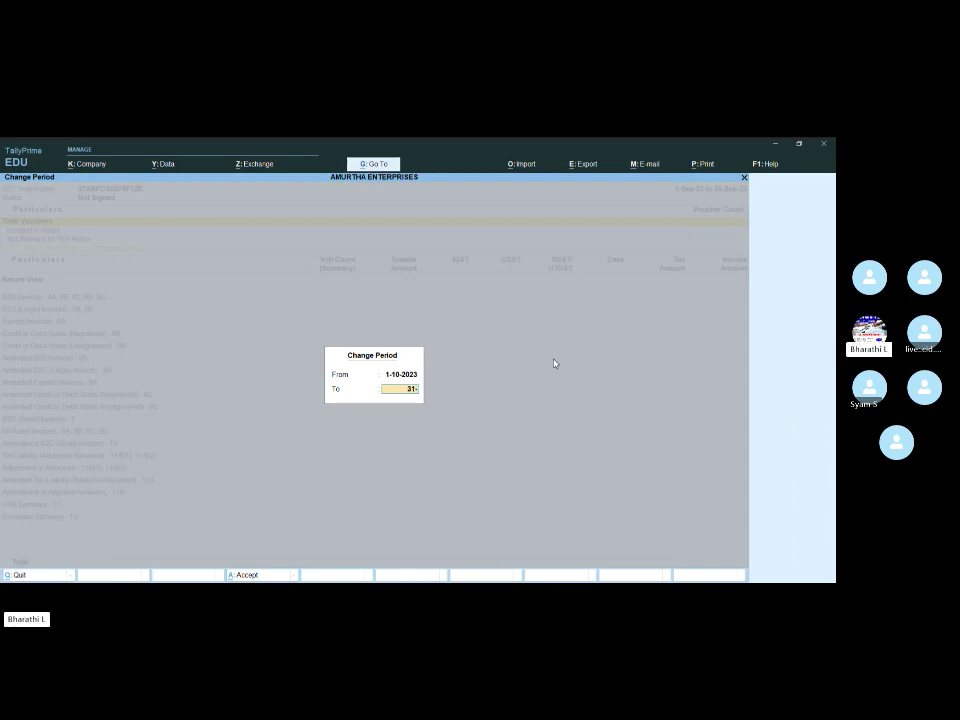
key(Return)
Browse the GSTR-1 rows, inspect the Ready for Export vouchers, then exit the report
key(Down)
key(Down)
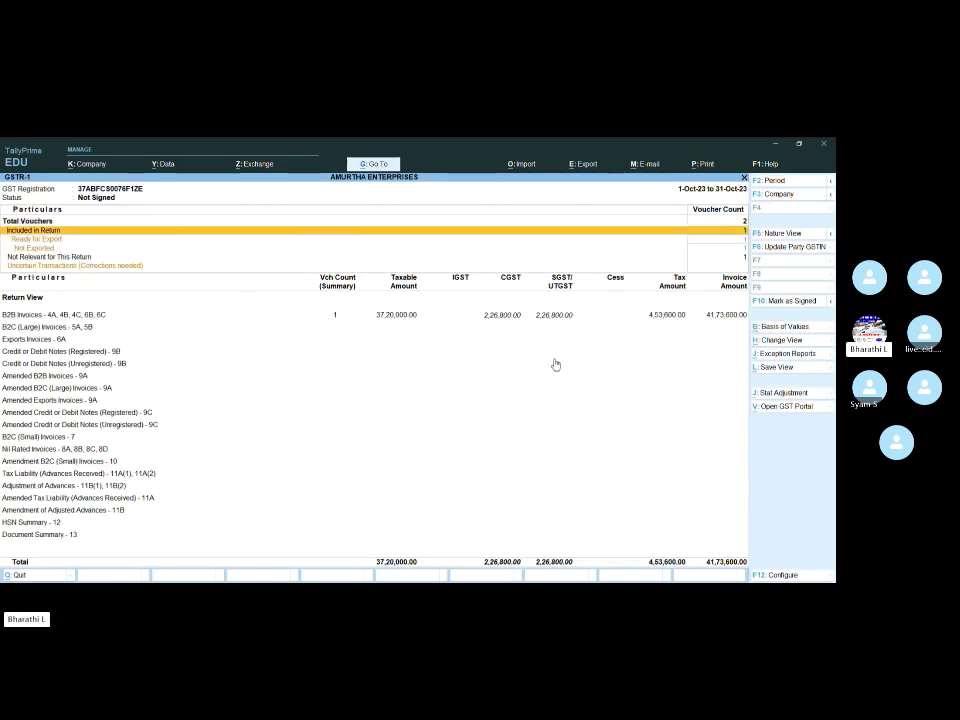
key(Up)
key(Up)
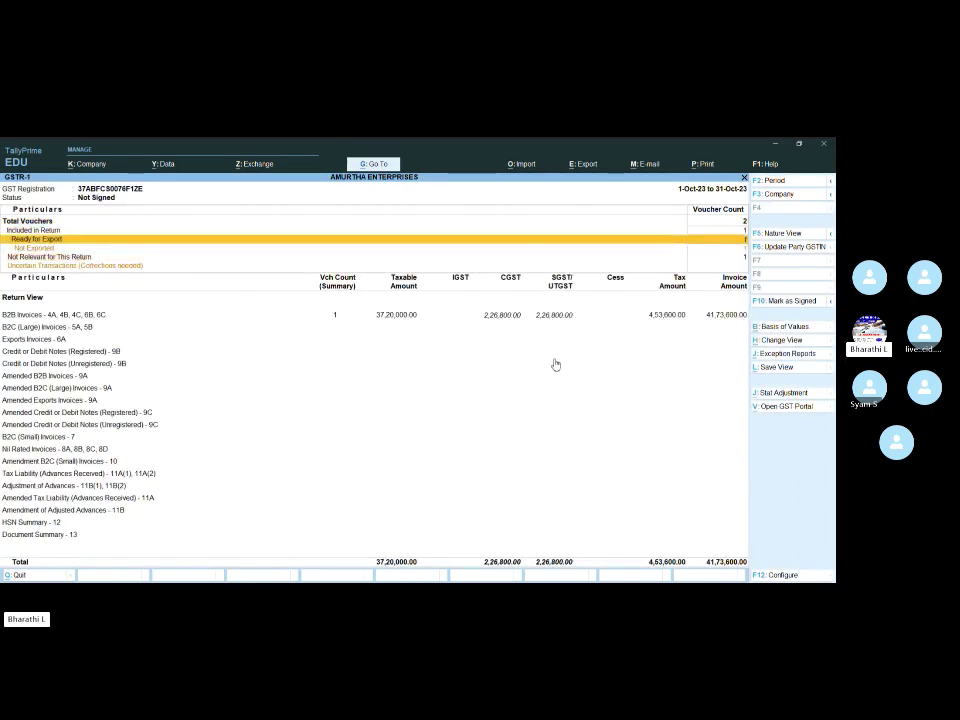
key(Up)
key(Down)
key(Down)
key(Down)
key(Down)
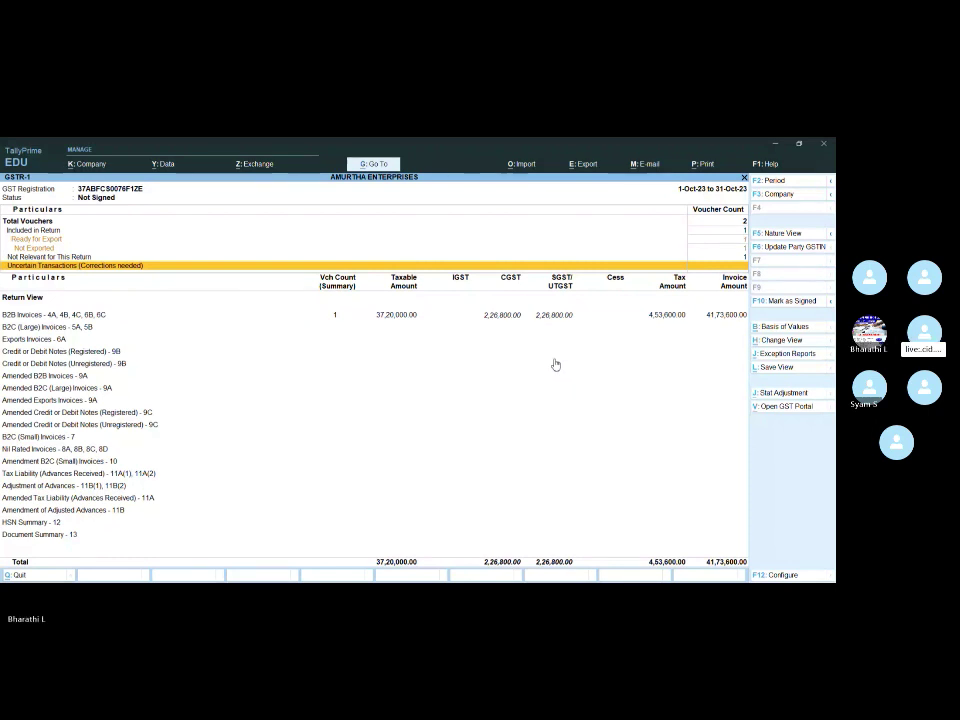
key(Up)
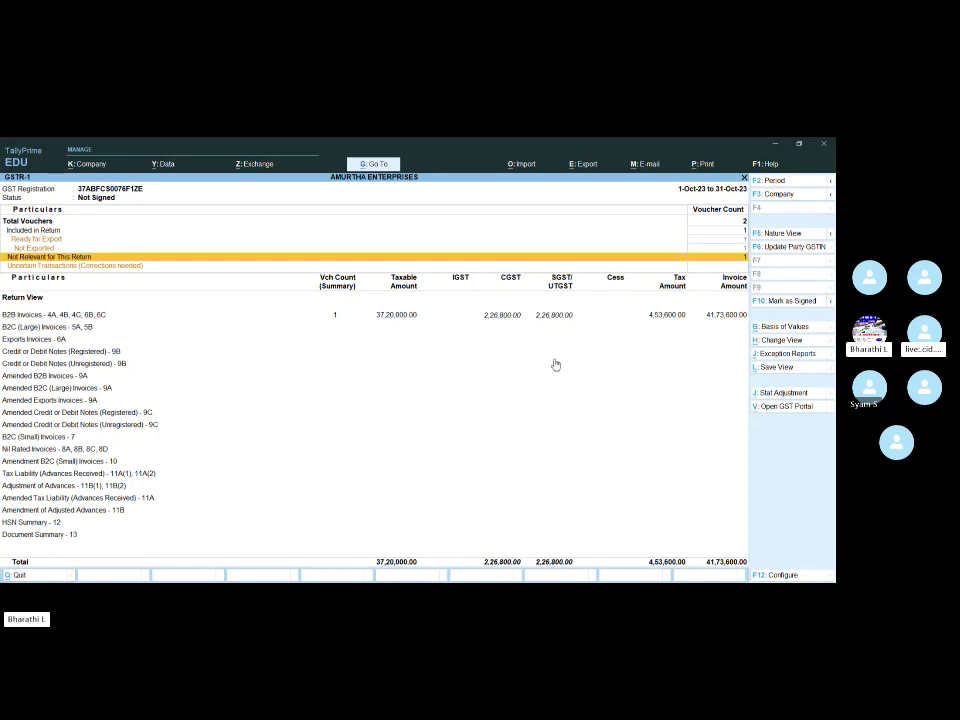
key(Down)
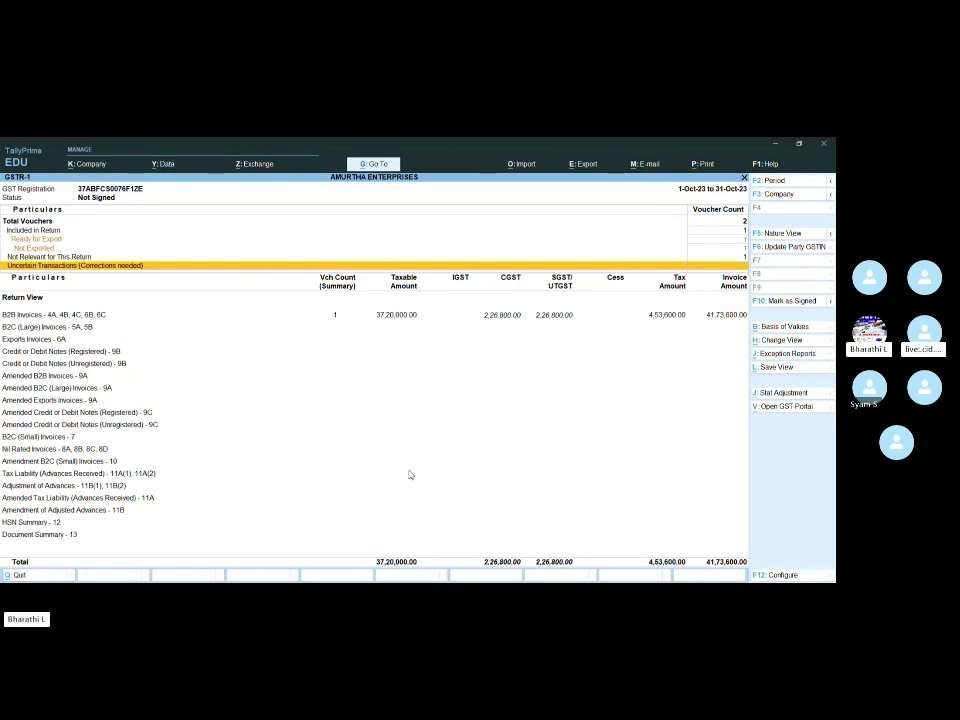
key(Down)
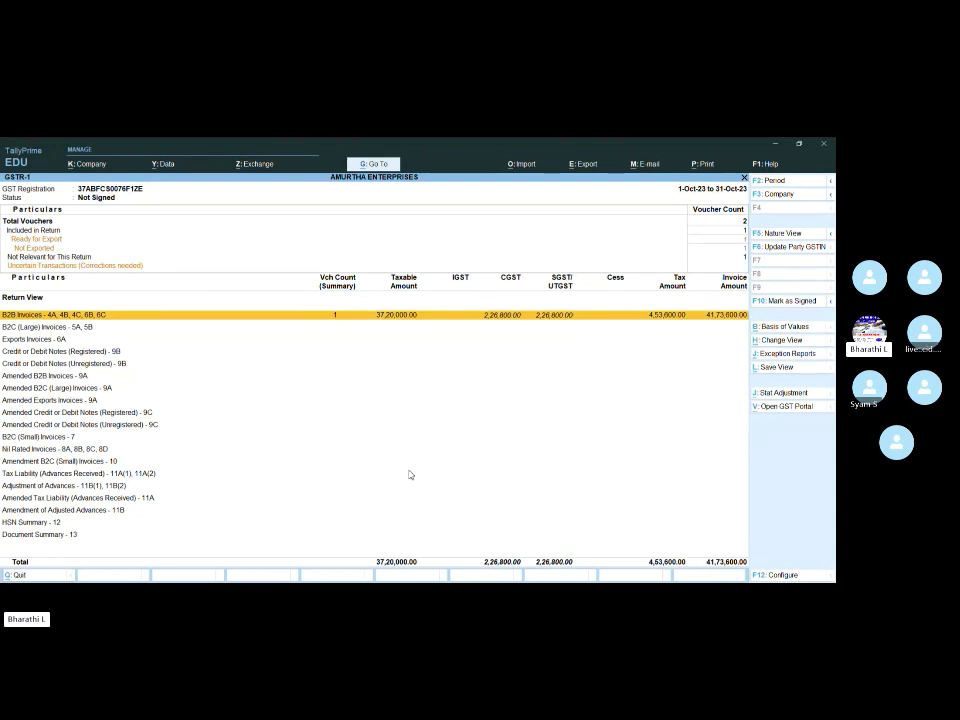
key(Up)
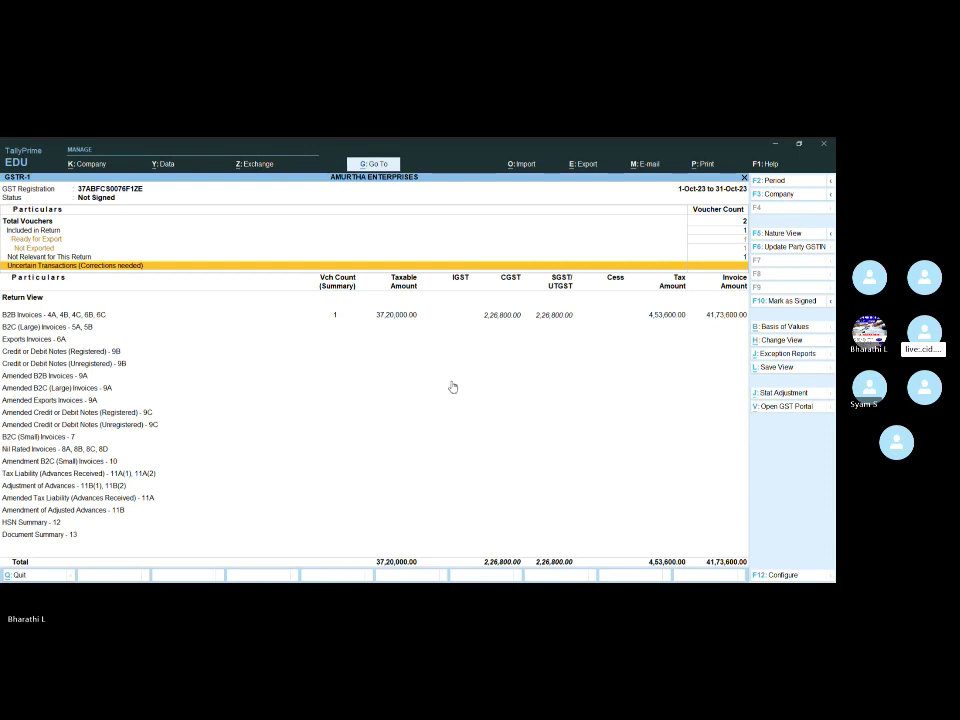
key(Up)
key(Up)
key(Up)
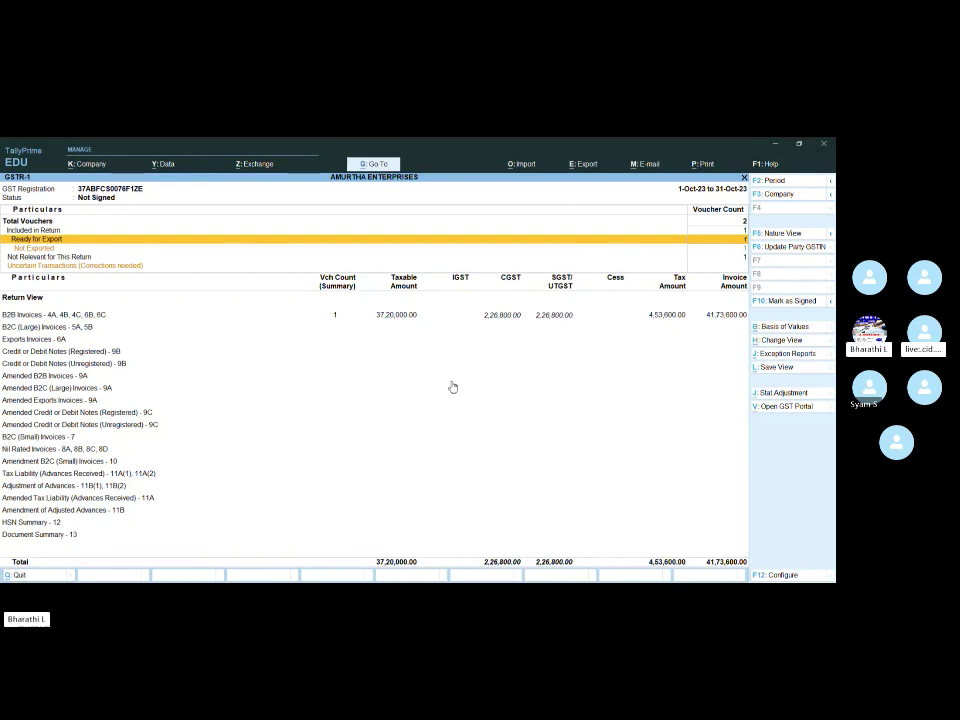
key(Return)
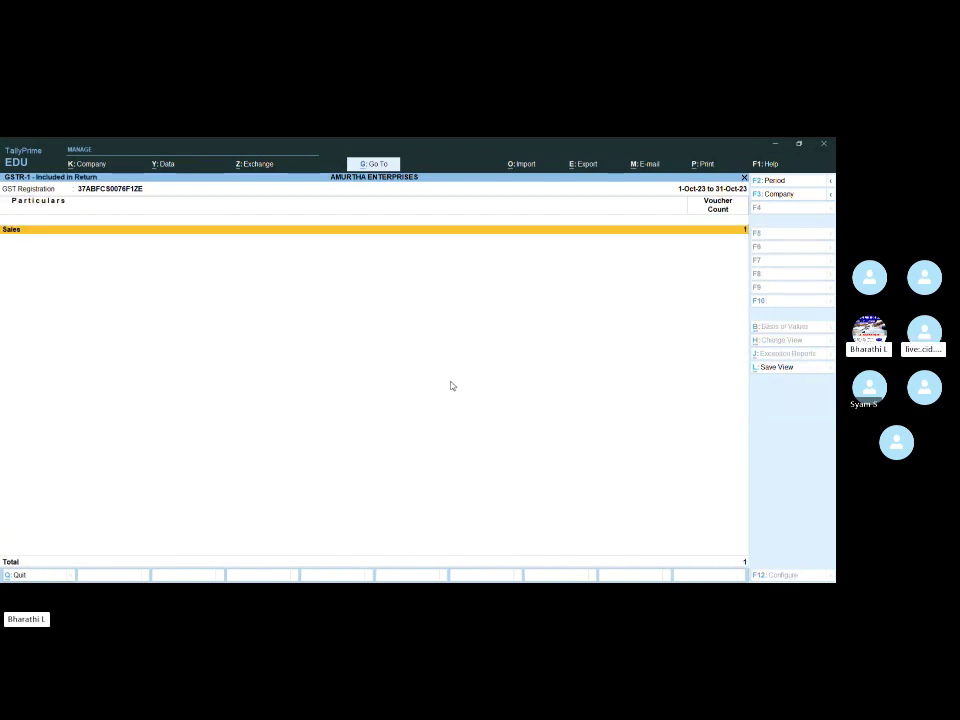
key(Escape)
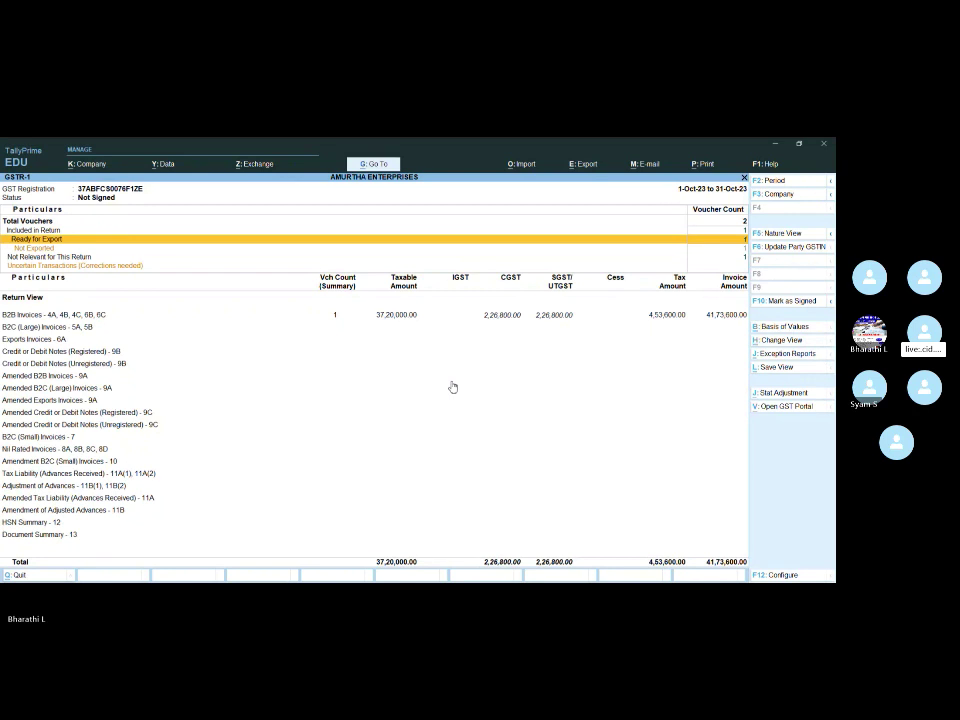
key(Escape)
key(Escape)
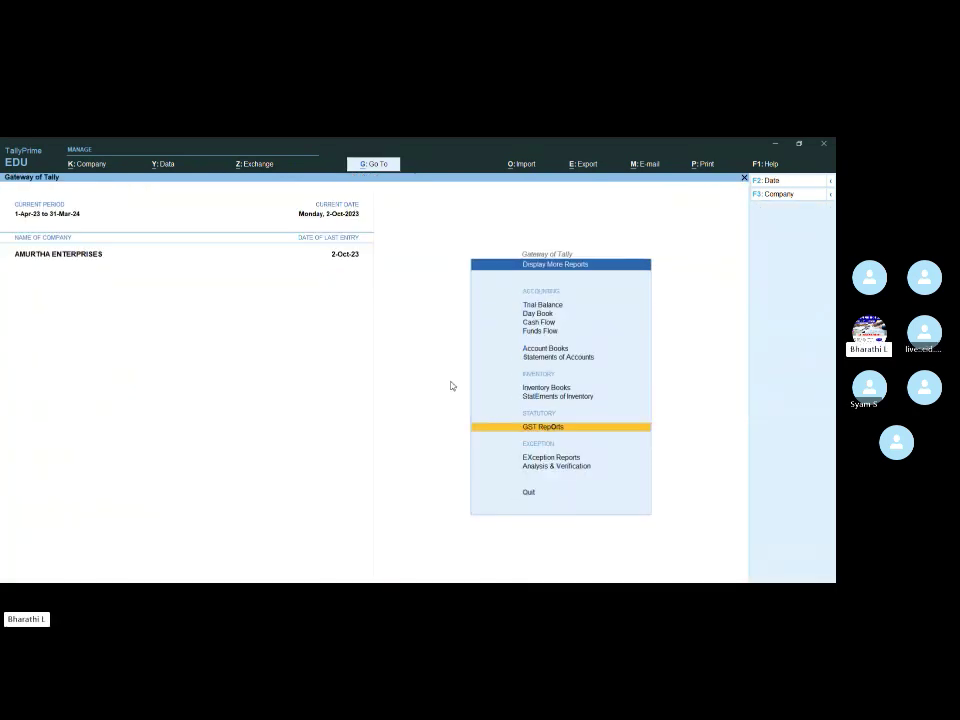
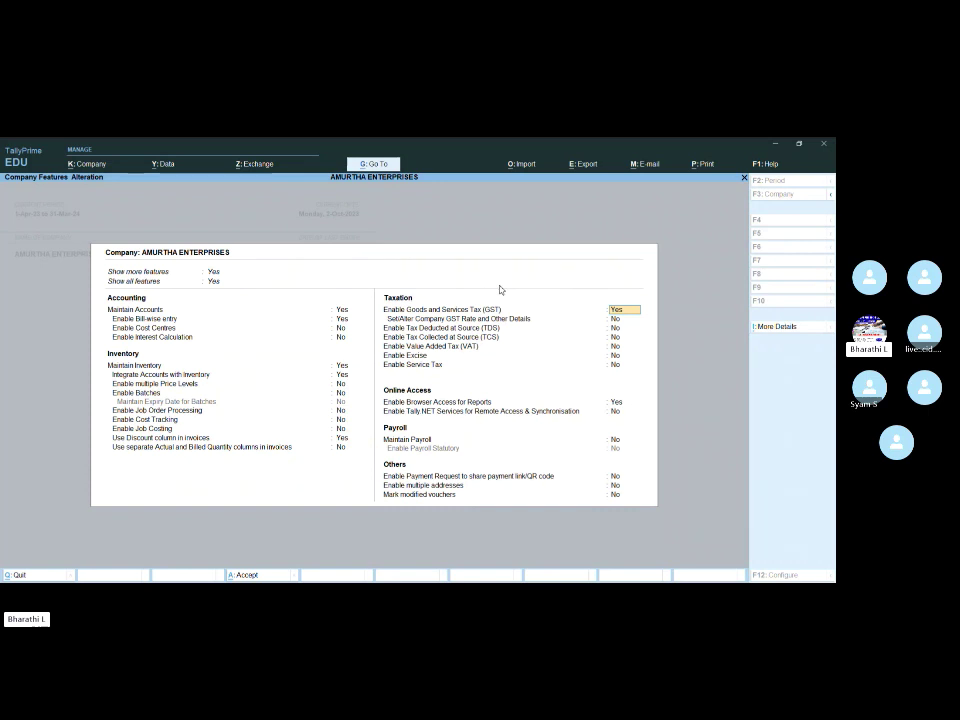
Accept the GST registration details and turn on Set/Alter Company GST Rate and Other Details
key(Return)
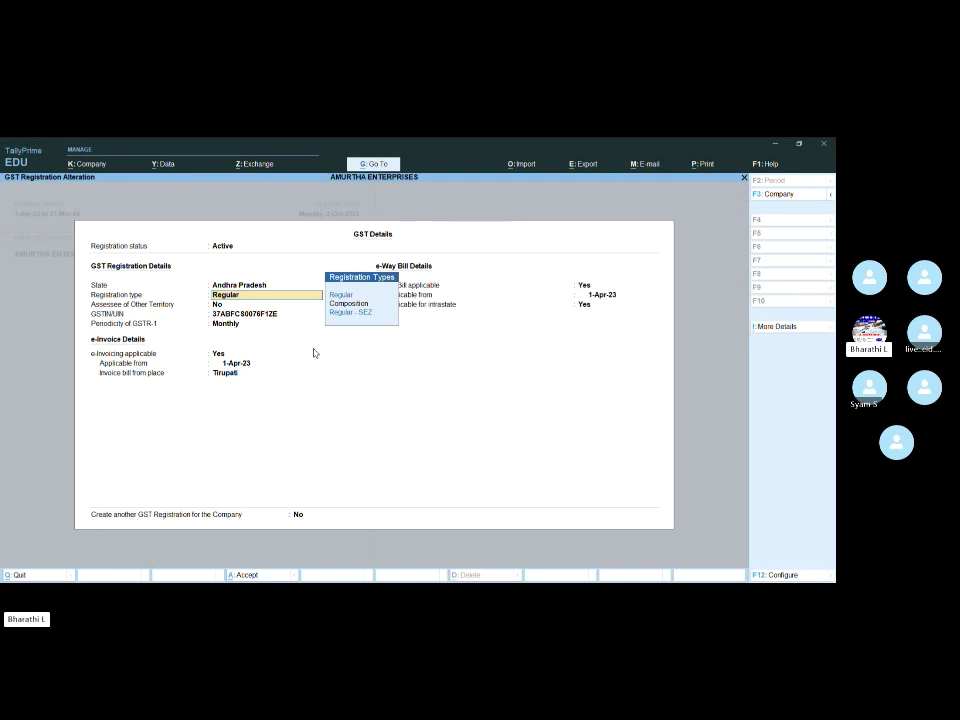
key(ctrl)
key(ctrl+a)
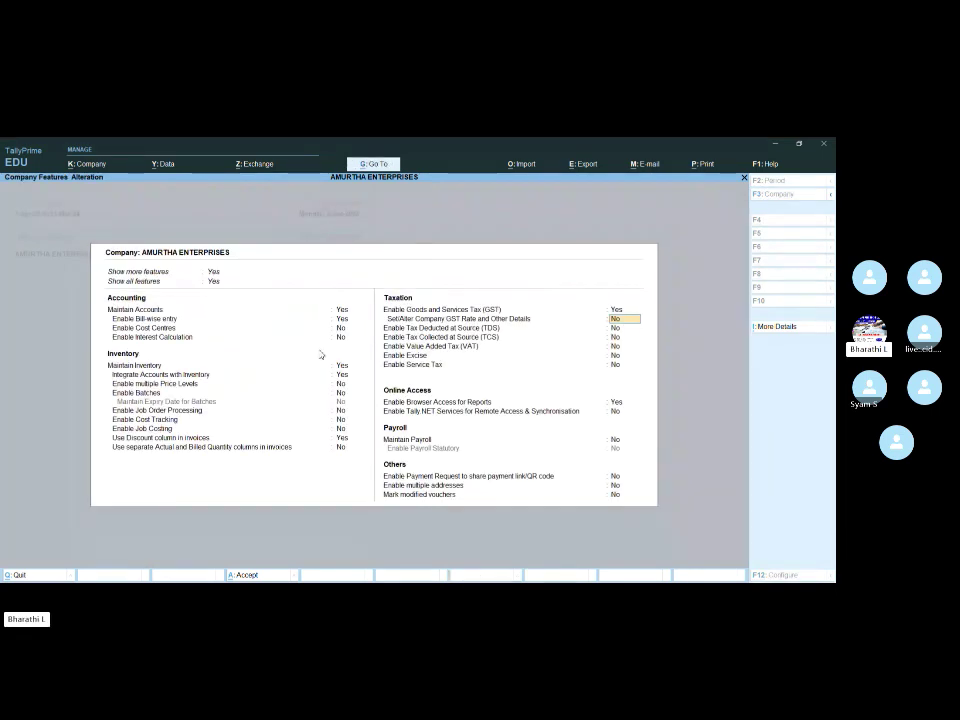
text(y)
key(Return)
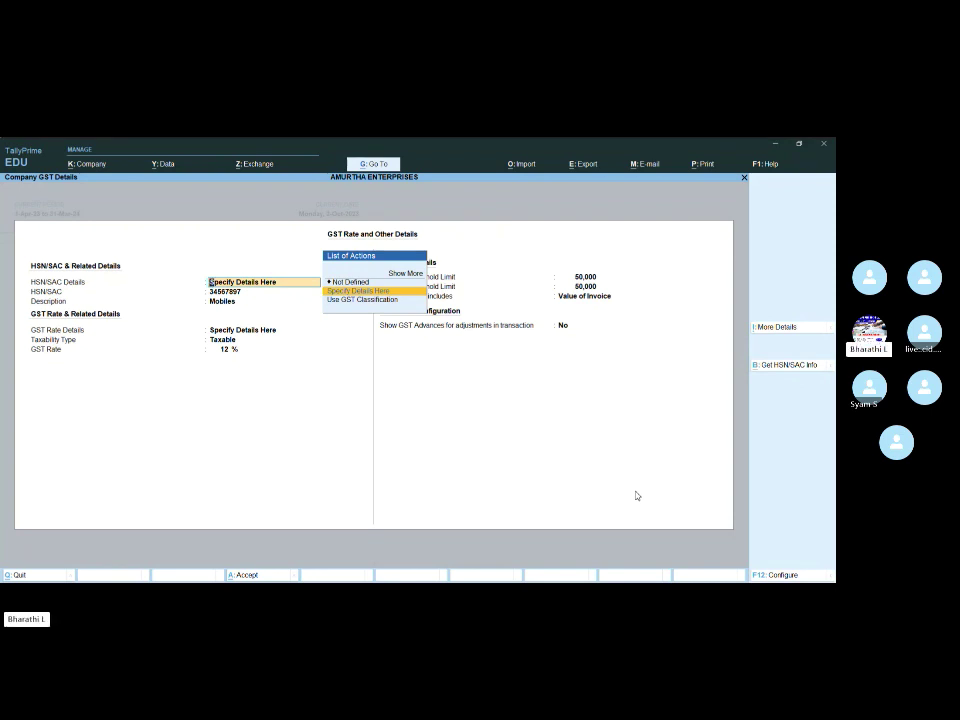
In F12 Configuration, set Show more configurations and Enable Reverse Charge calculation to Yes
key(F12)
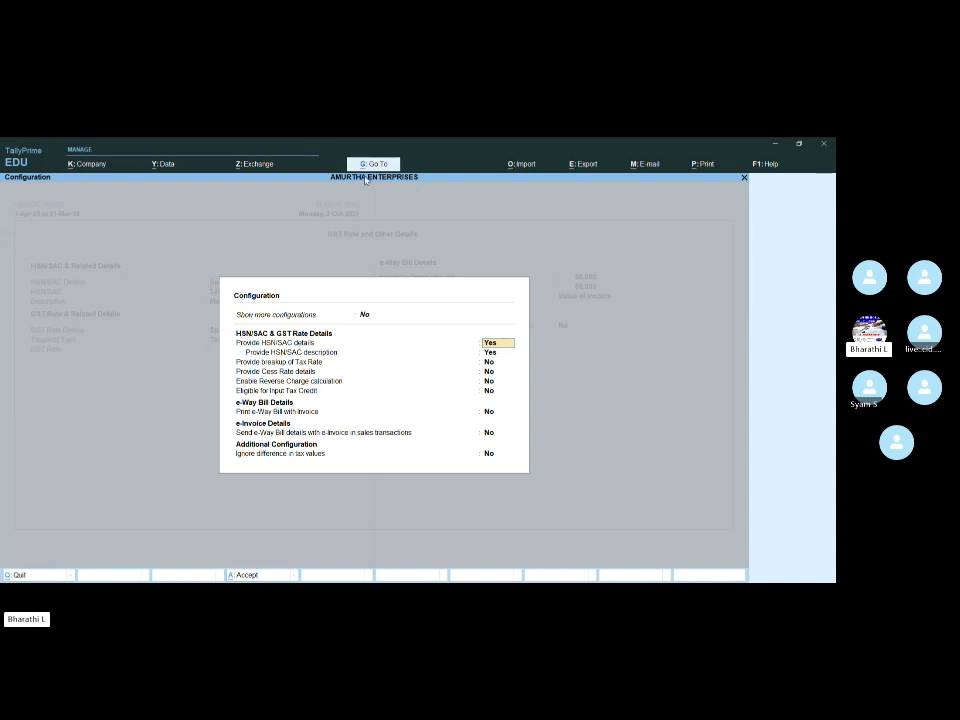
click(330, 315)
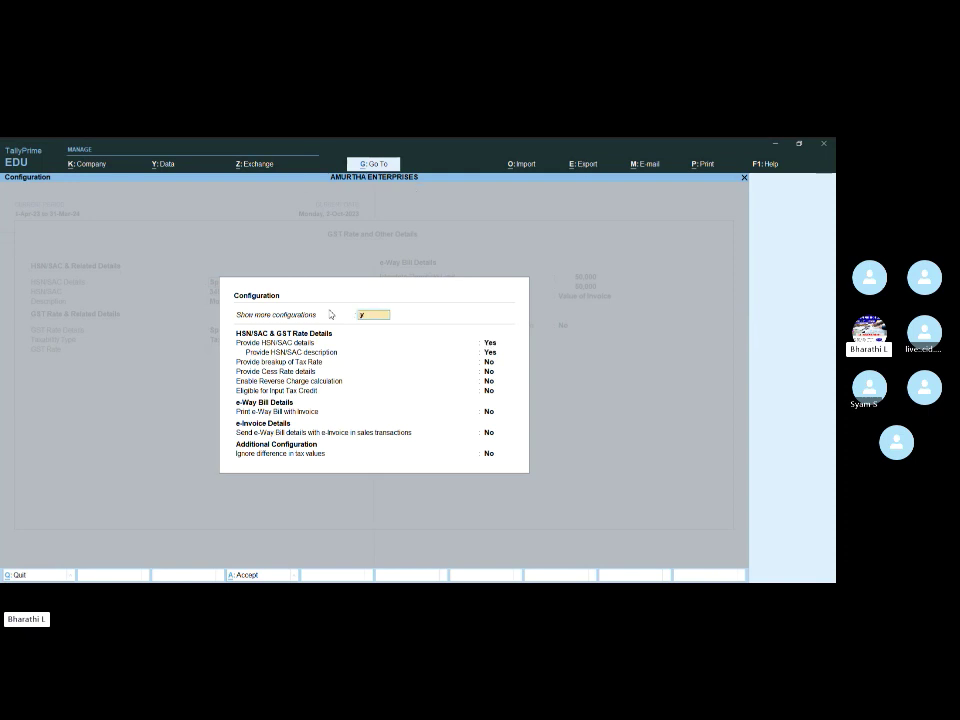
key(y)
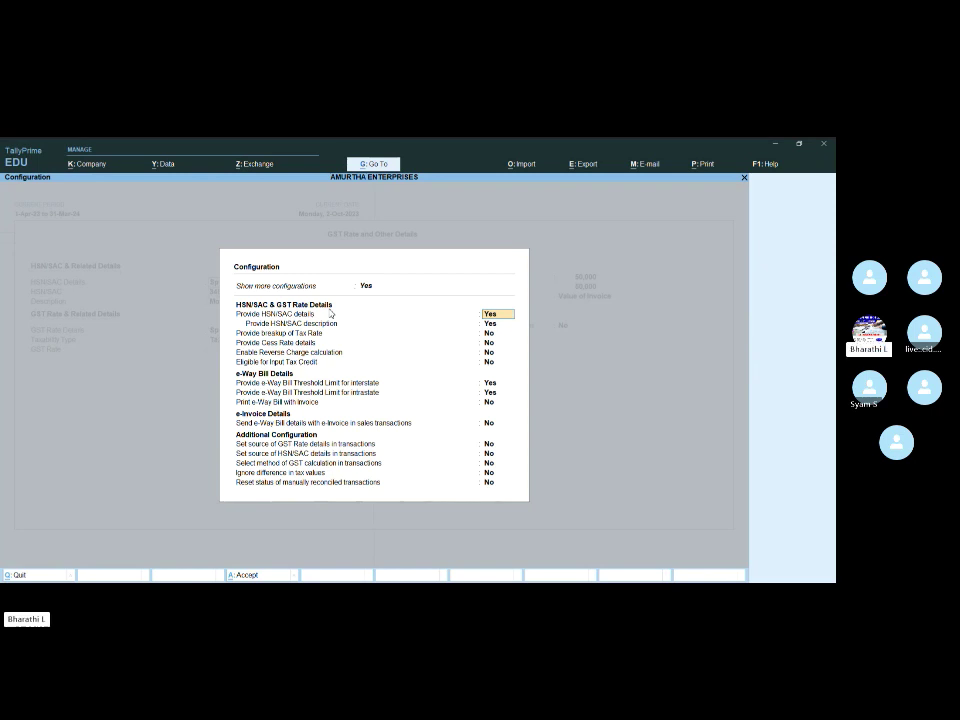
key(Return)
key(Return)
key(Return)
key(Return)
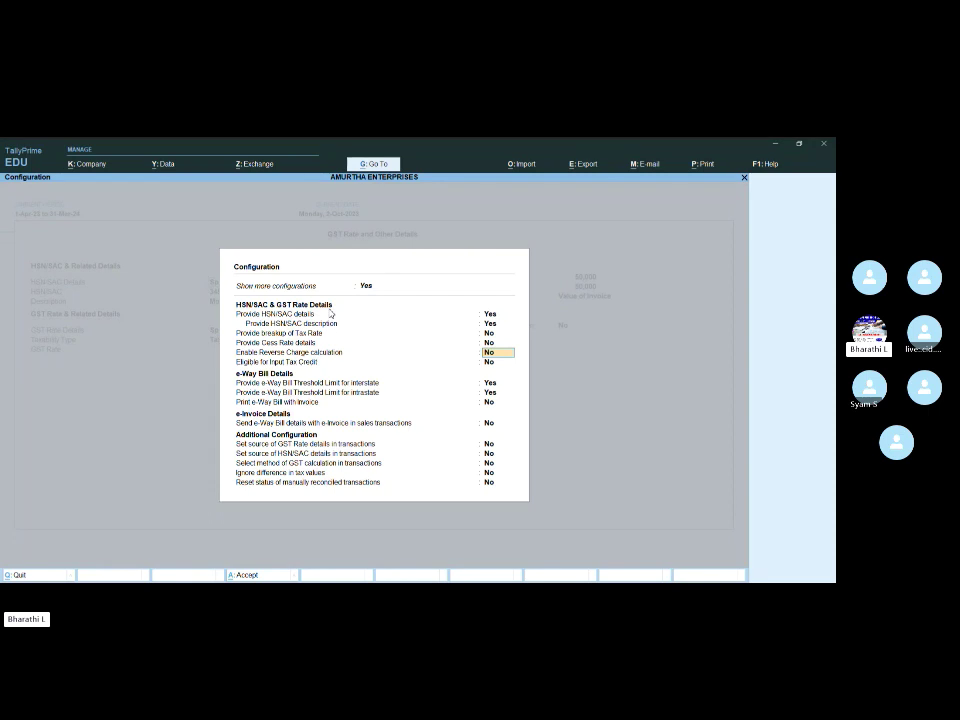
text(yes)
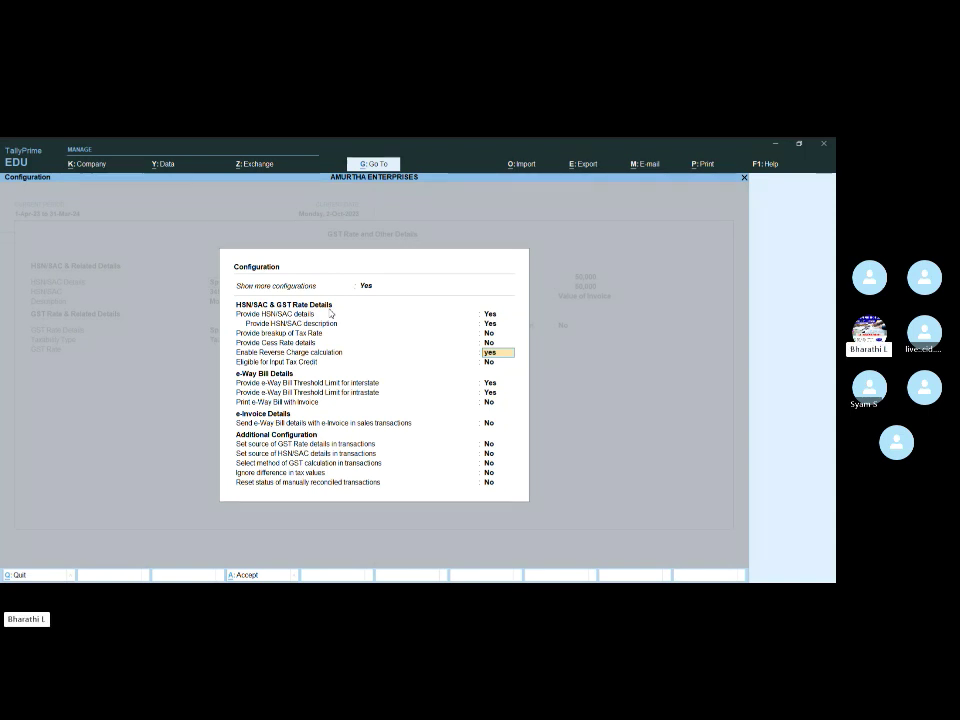
key(Return)
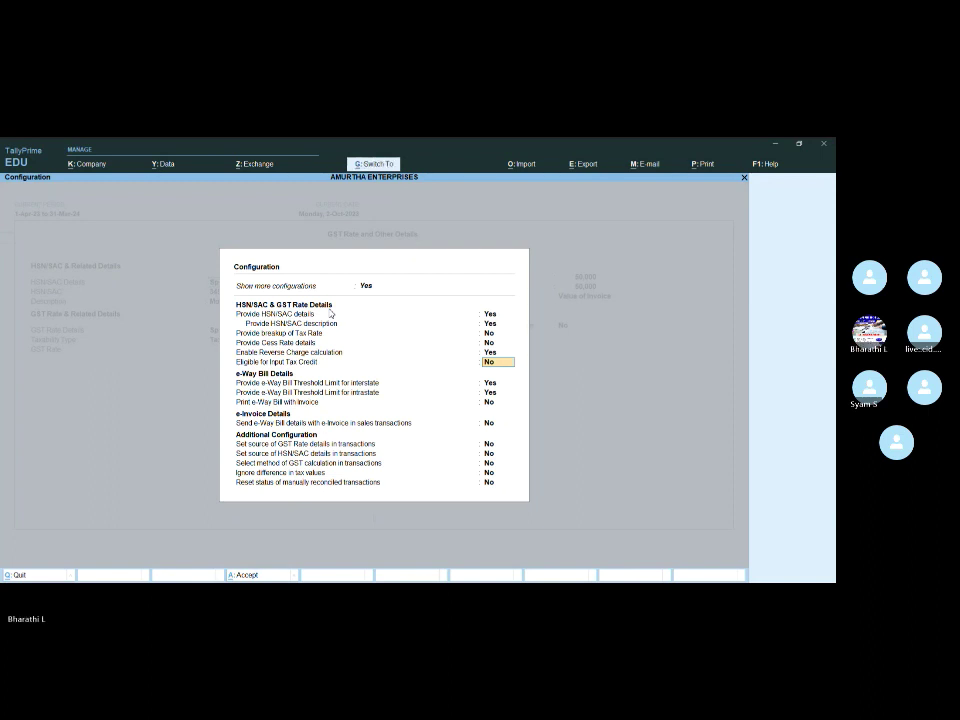
key(ctrl+a)
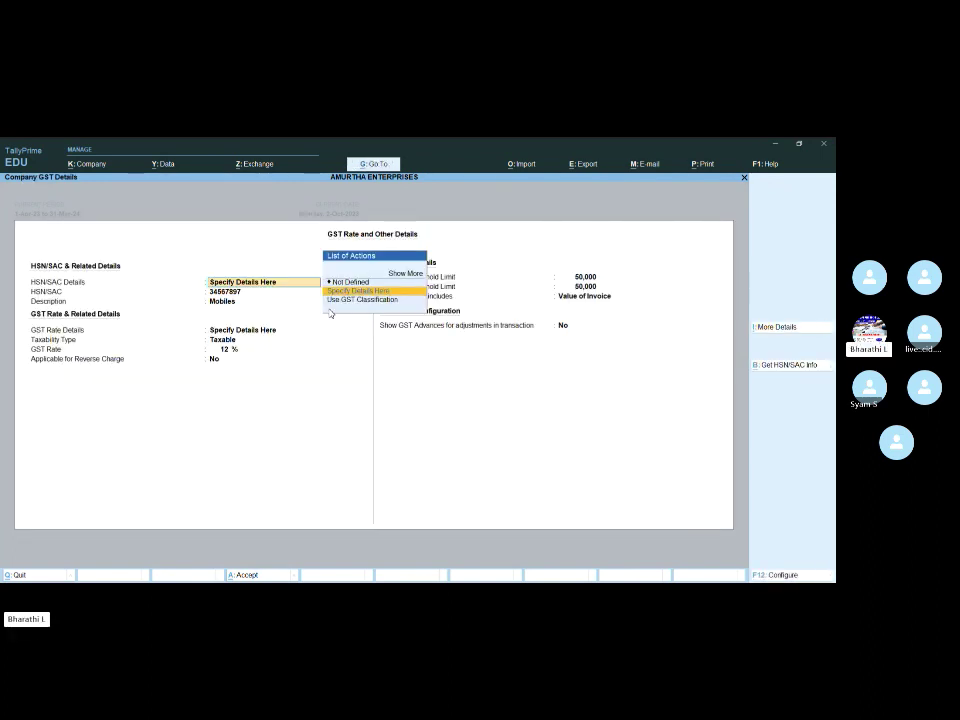
Set Applicable for Reverse Charge to Yes, accept the effective date, and save the company features
key(Return)
key(Return)
key(Return)
key(Return)
key(Return)
key(Return)
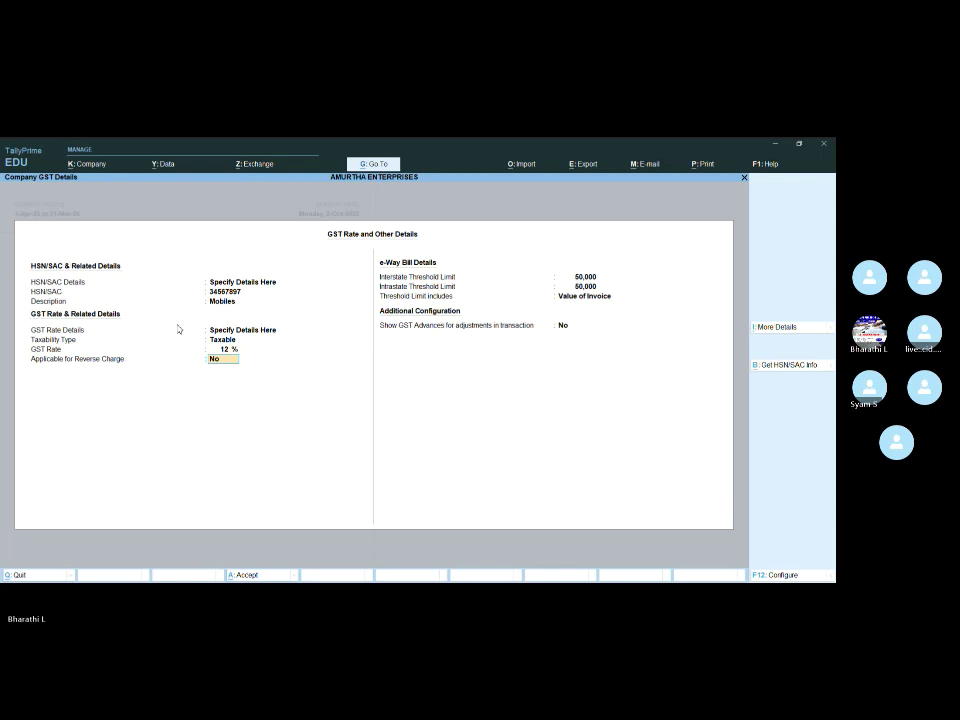
text(yes)
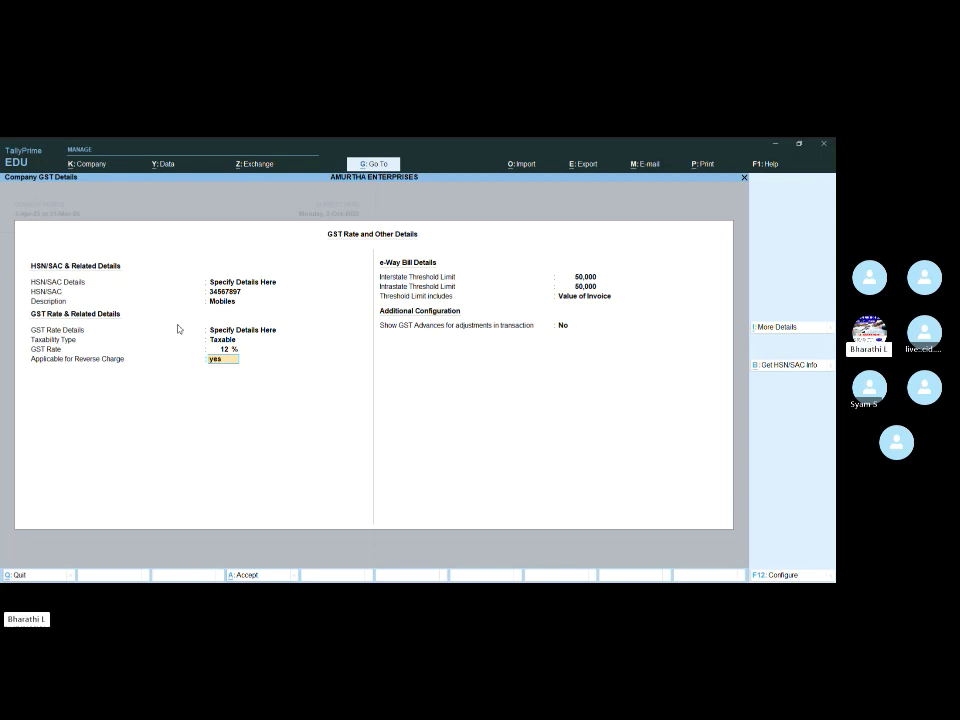
key(Return)
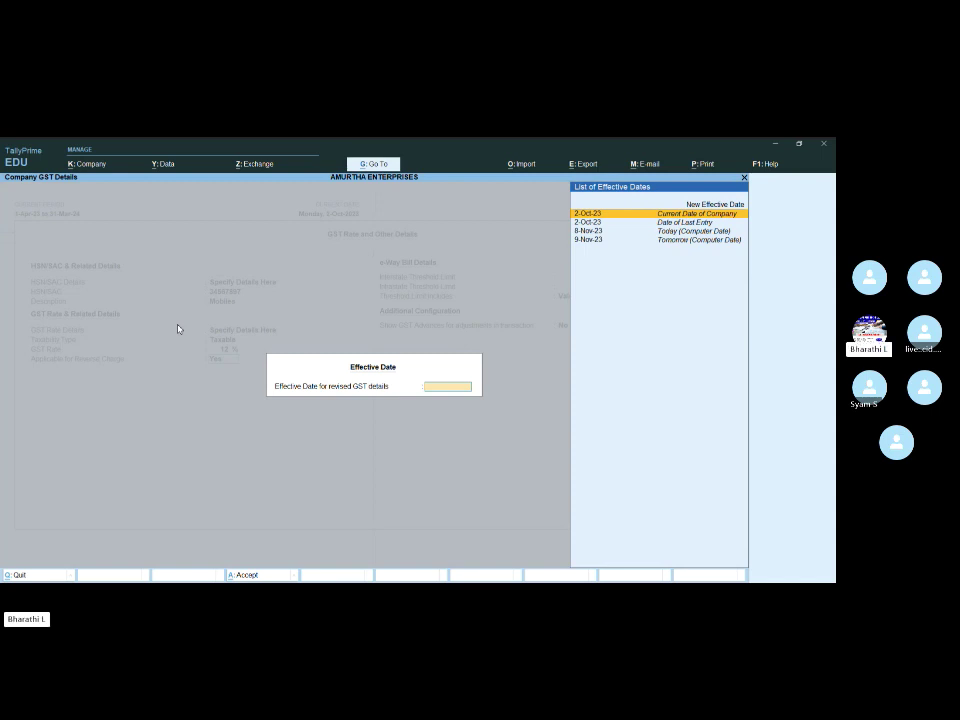
key(Return)
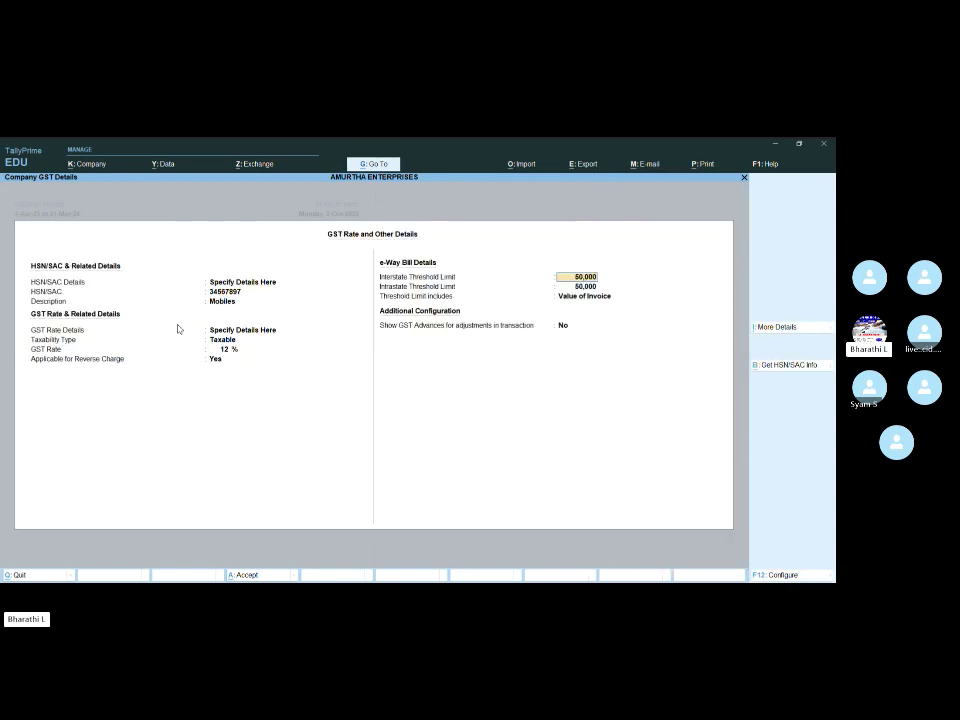
key(Return)
key(Return)
key(Return)
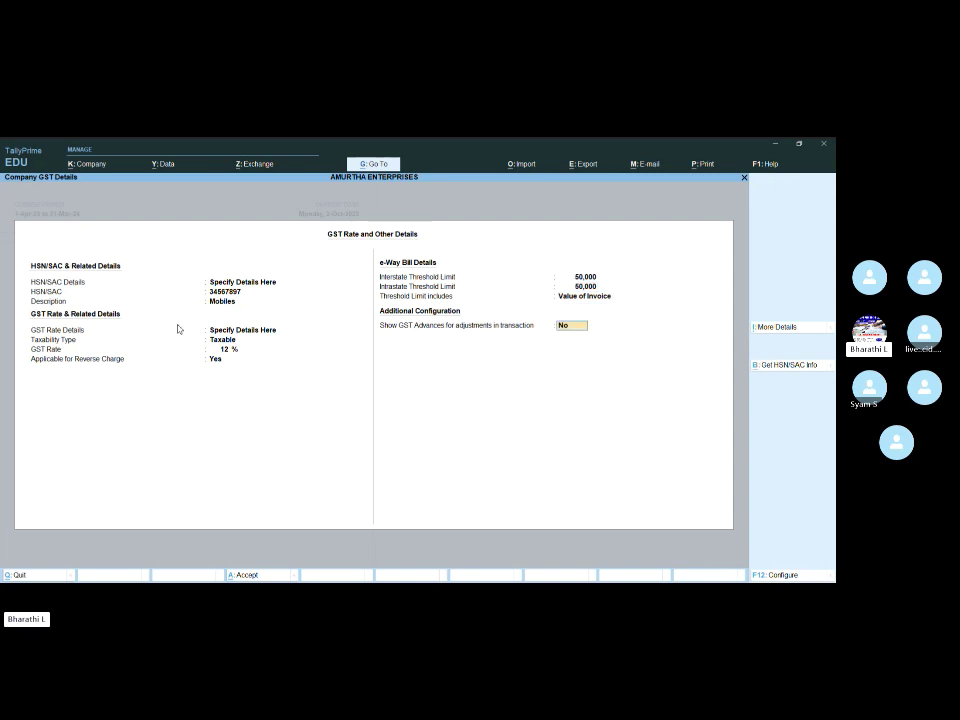
key(Return)
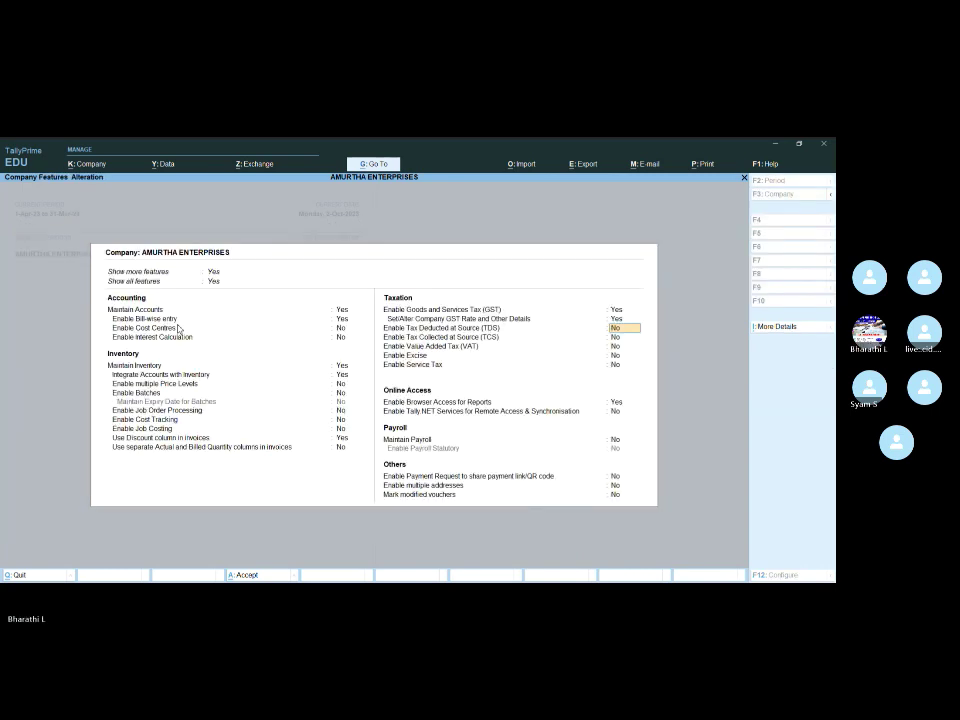
key(Return)
key(Return)
key(Return)
key(Return)
key(Return)
key(Return)
key(Return)
key(Return)
key(Return)
key(Return)
key(Return)
key(y)
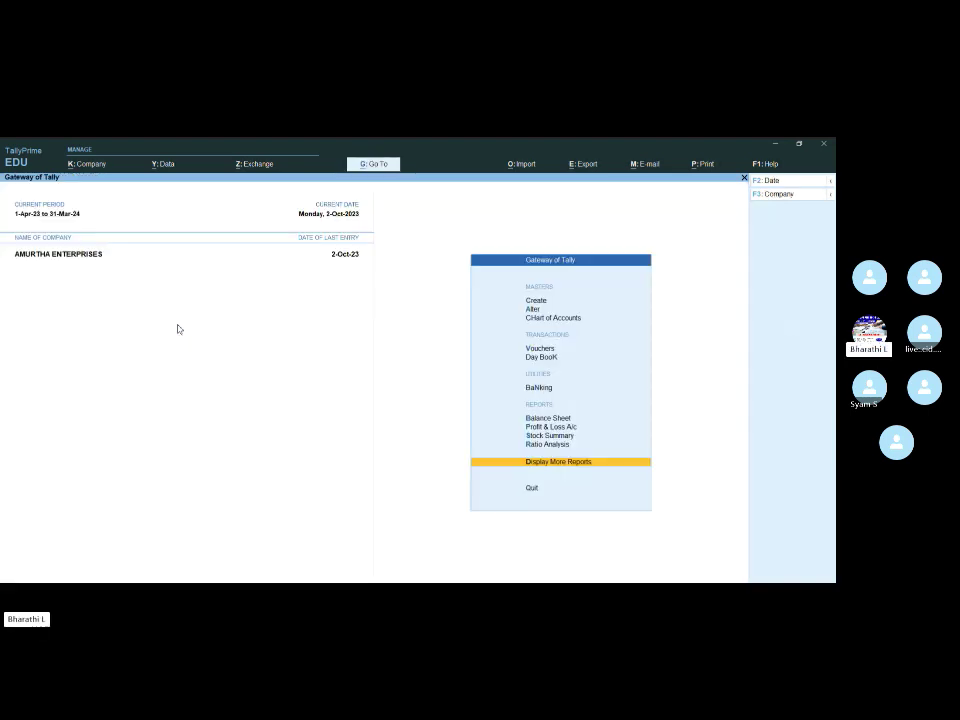
Create a ledger named Balaji Stores A/c under Sundry Creditors
key(Up)
key(Up)
key(Up)
key(Up)
key(Up)
key(Up)
key(Up)
key(Up)
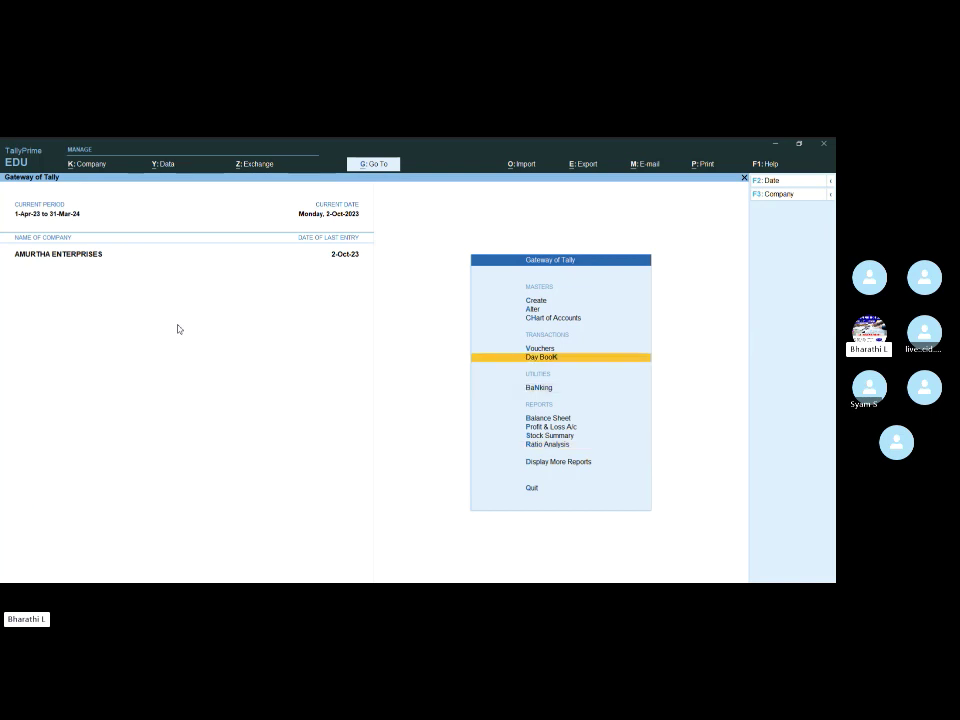
key(Up)
key(Up)
key(Return)
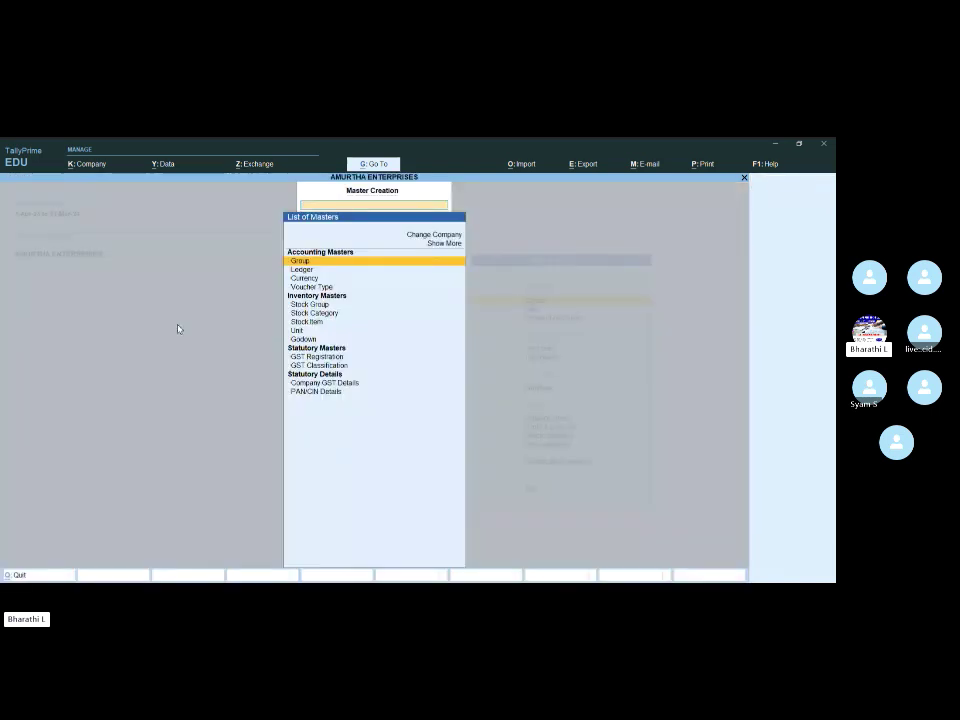
key(Down)
key(Return)
text(Balaji Stores)
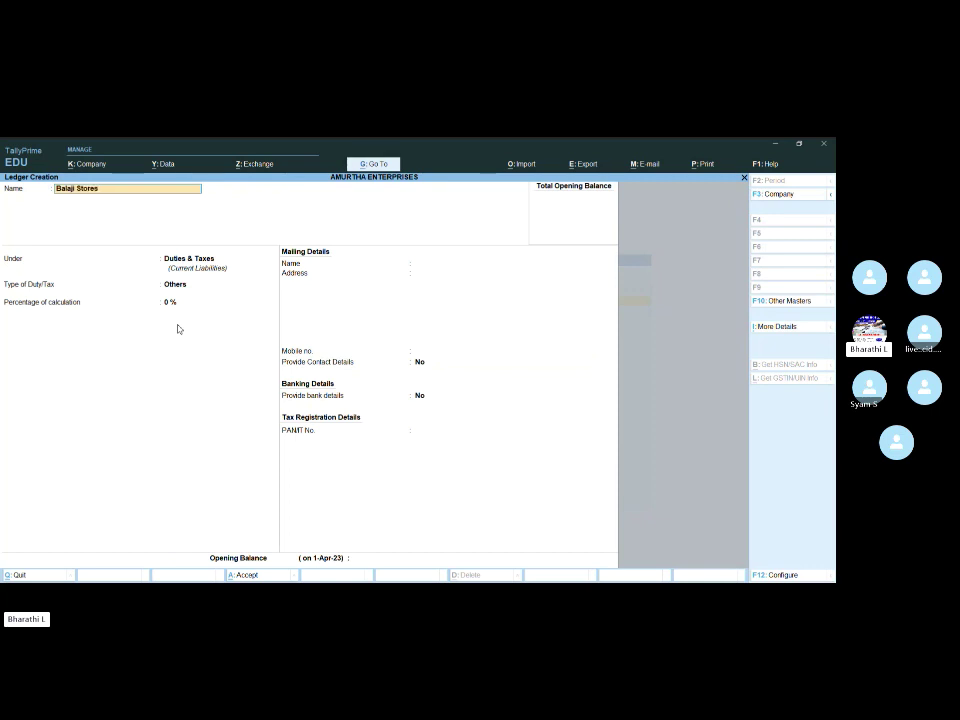
text( A/c)
key(Return)
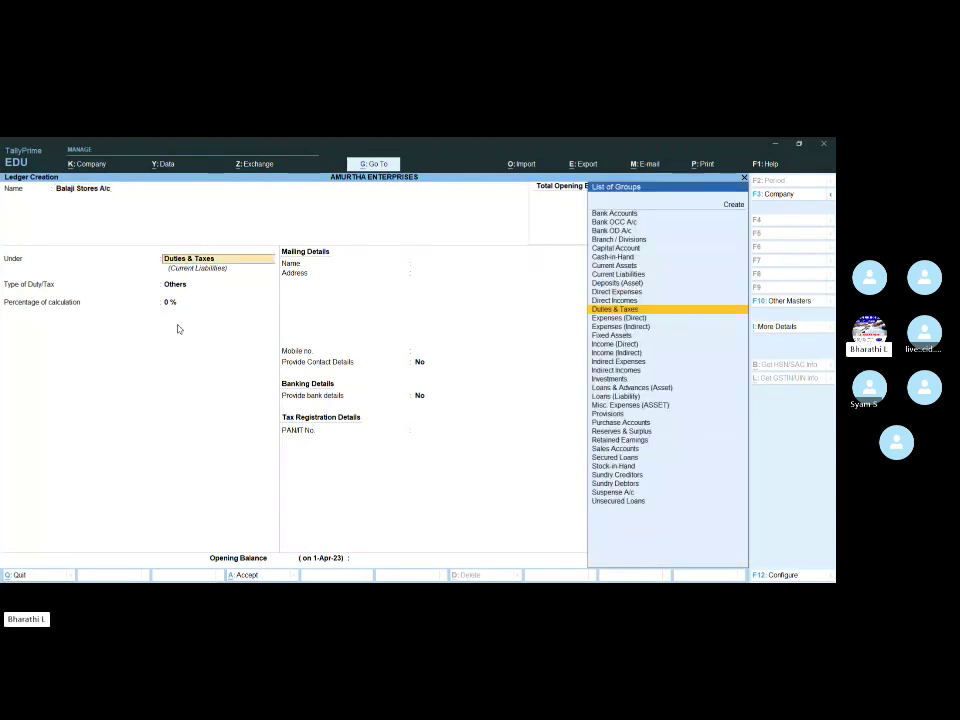
text(S)
key(Down)
key(Down)
key(Down)
key(Return)
key(Return)
key(Return)
key(Return)
key(Return)
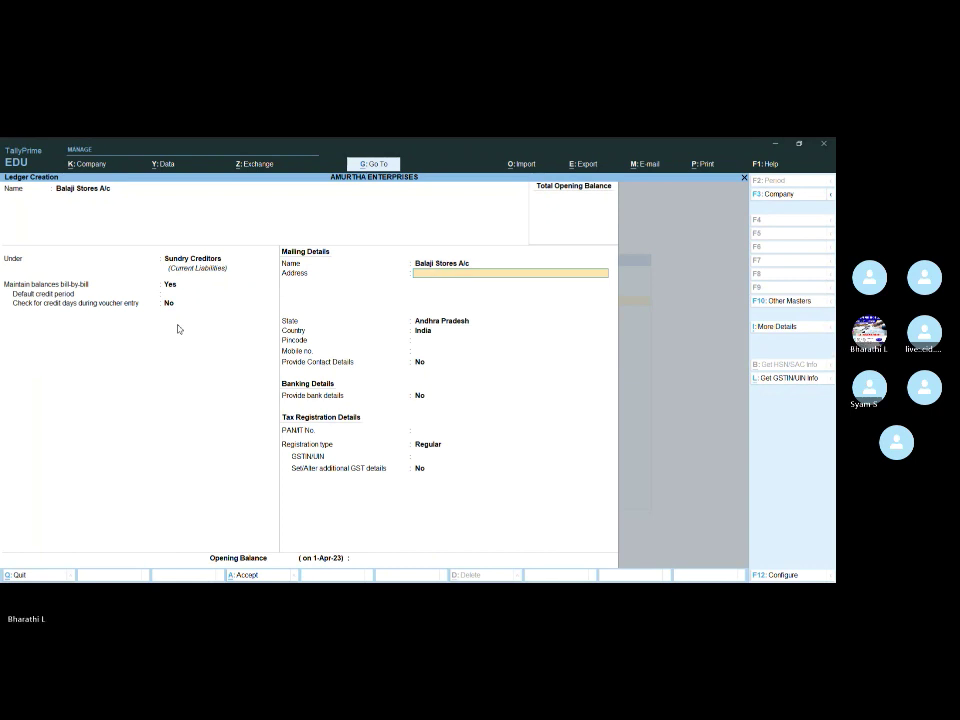
Enter address Tirup, set registration type Unregistered/Consumer, and save the ledger
text(Tirupati)
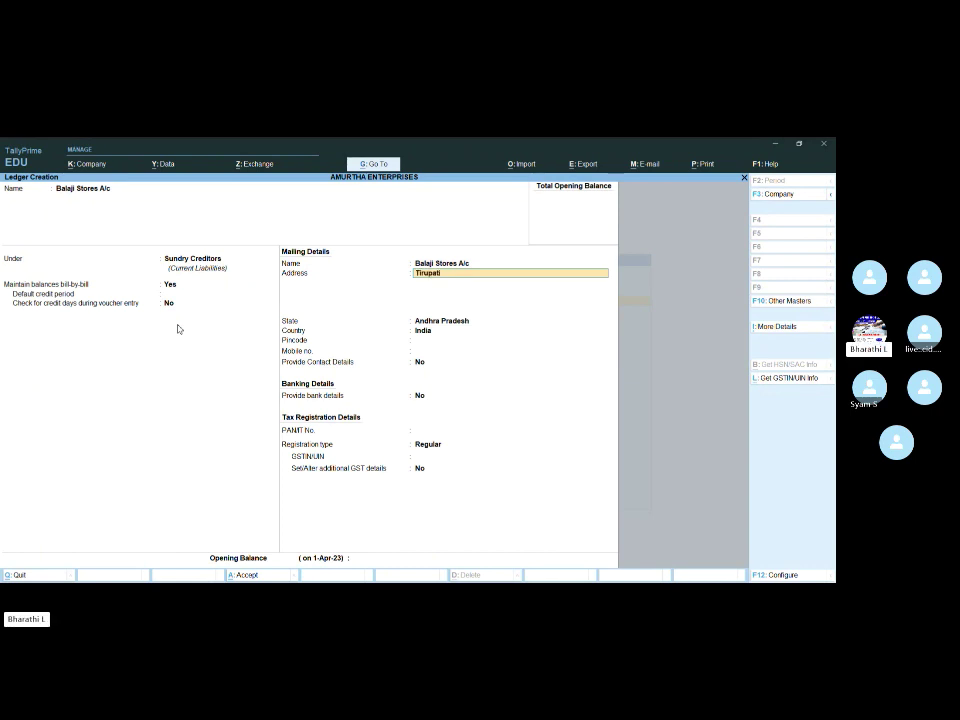
key(Return)
key(Return)
key(Return)
key(Return)
key(Return)
key(Return)
key(Return)
key(Return)
key(Return)
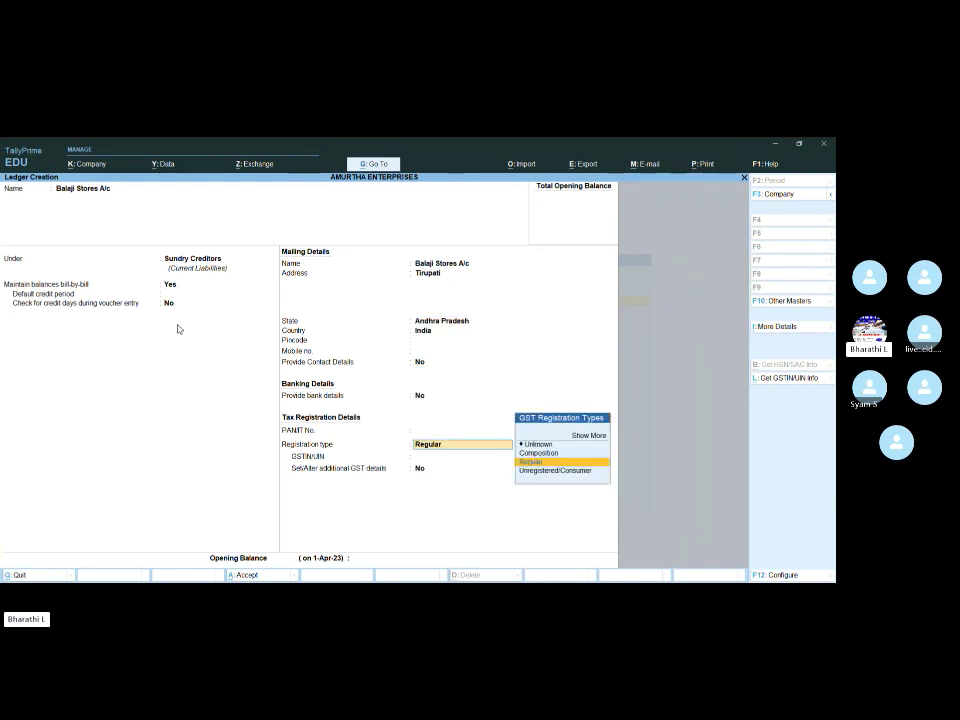
key(Down)
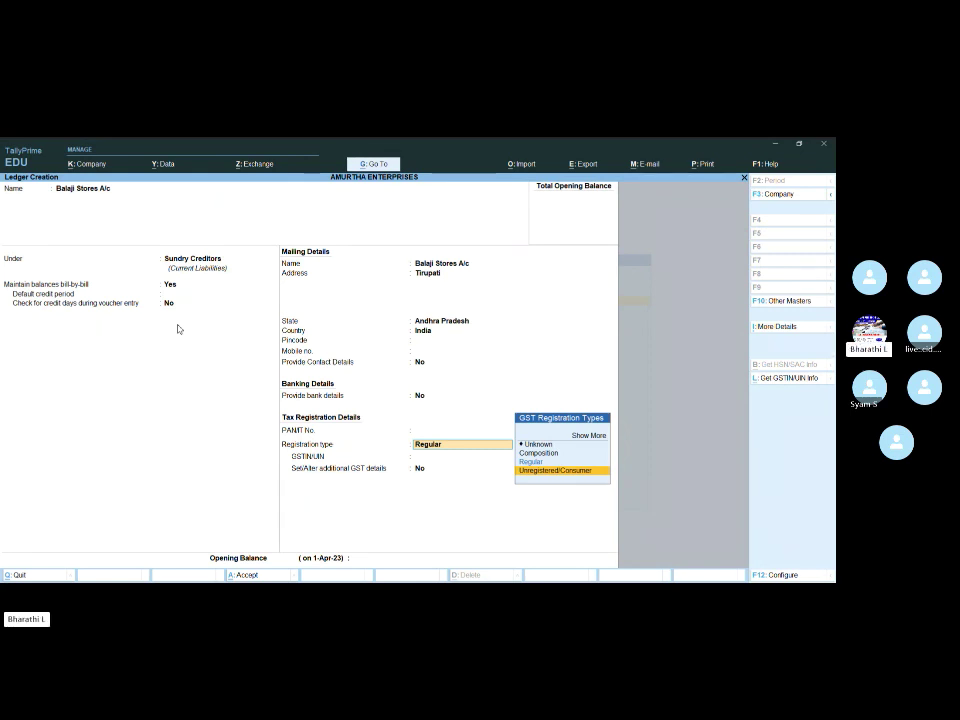
key(Return)
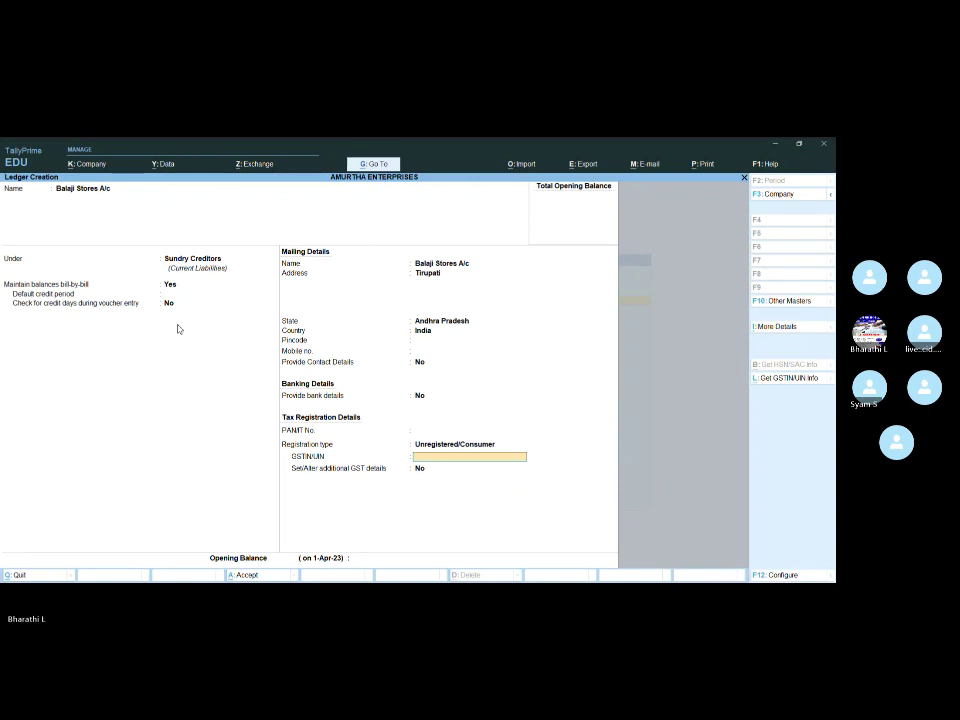
key(Return)
key(Return)
key(Return)
key(Return)
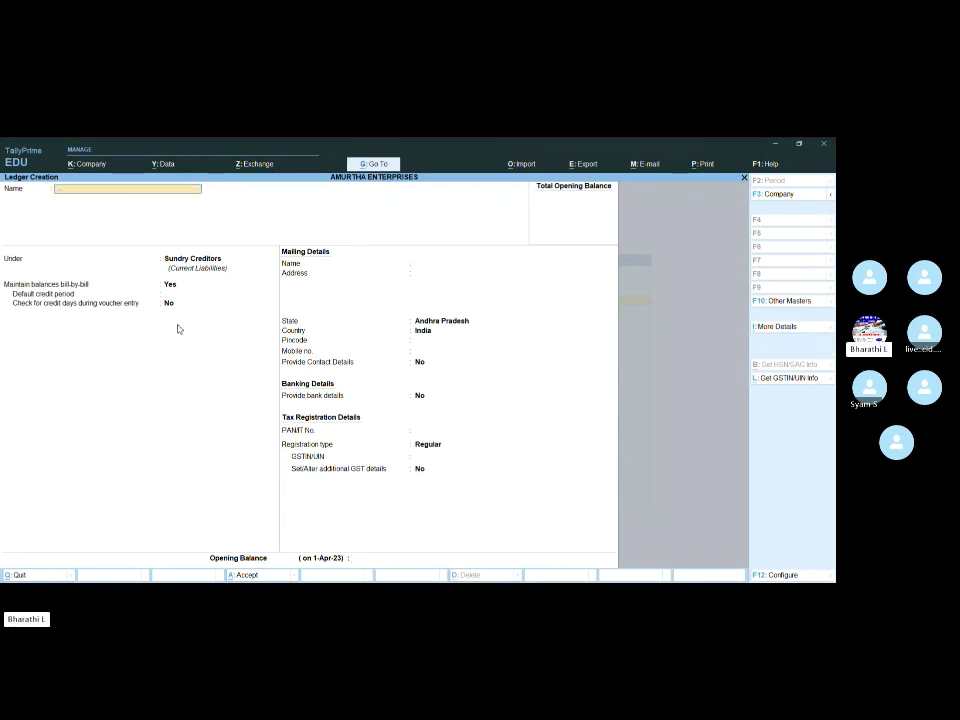
key(Escape)
key(Return)
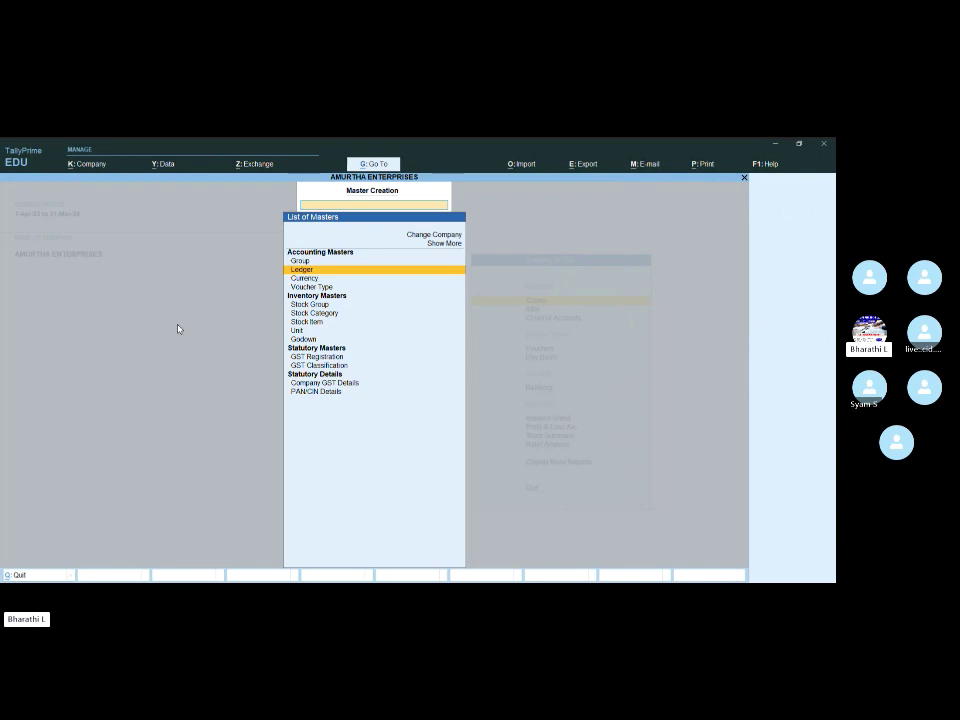
Create a new stock item named Note Books with units nos
key(Down)
key(Down)
key(Down)
key(Down)
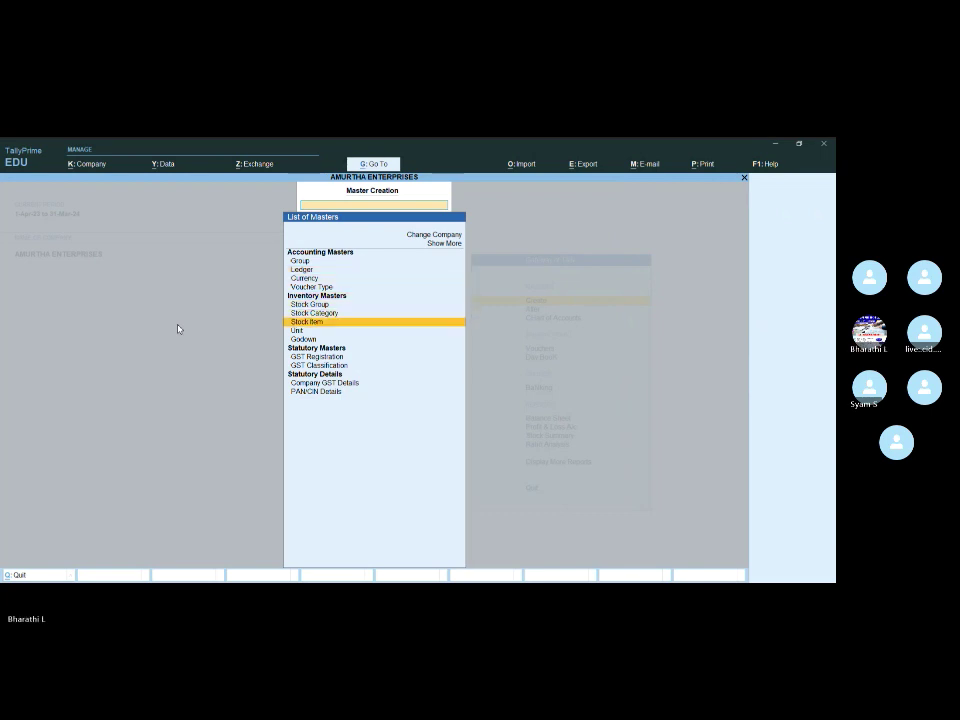
key(Return)
text(Note)
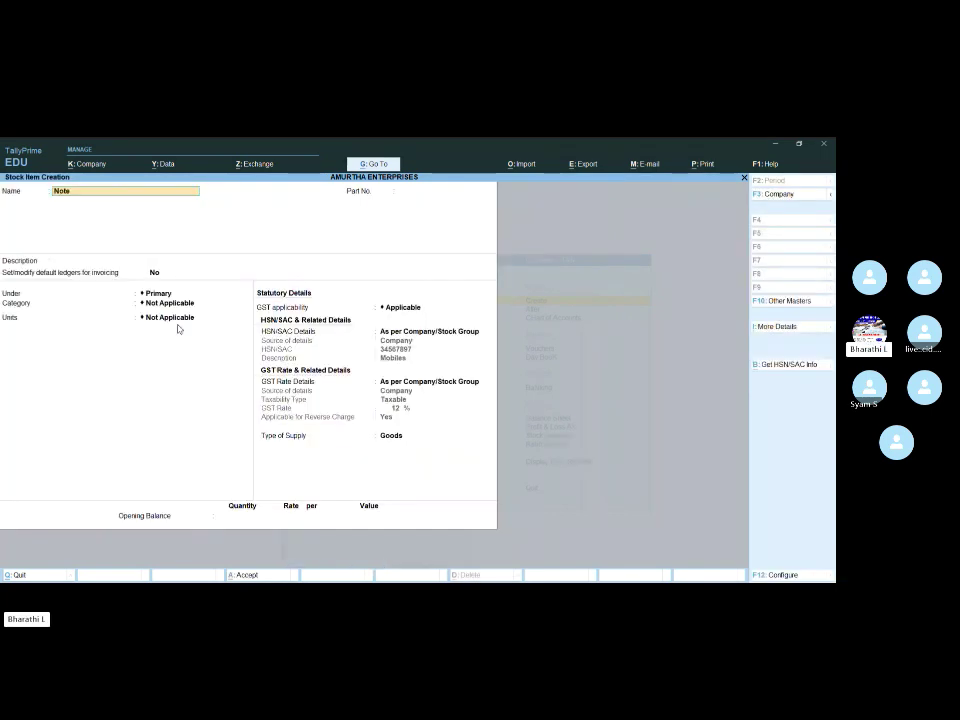
text( Books)
key(Return)
key(Return)
key(Return)
key(Return)
key(Return)
key(Down)
key(Down)
key(Return)
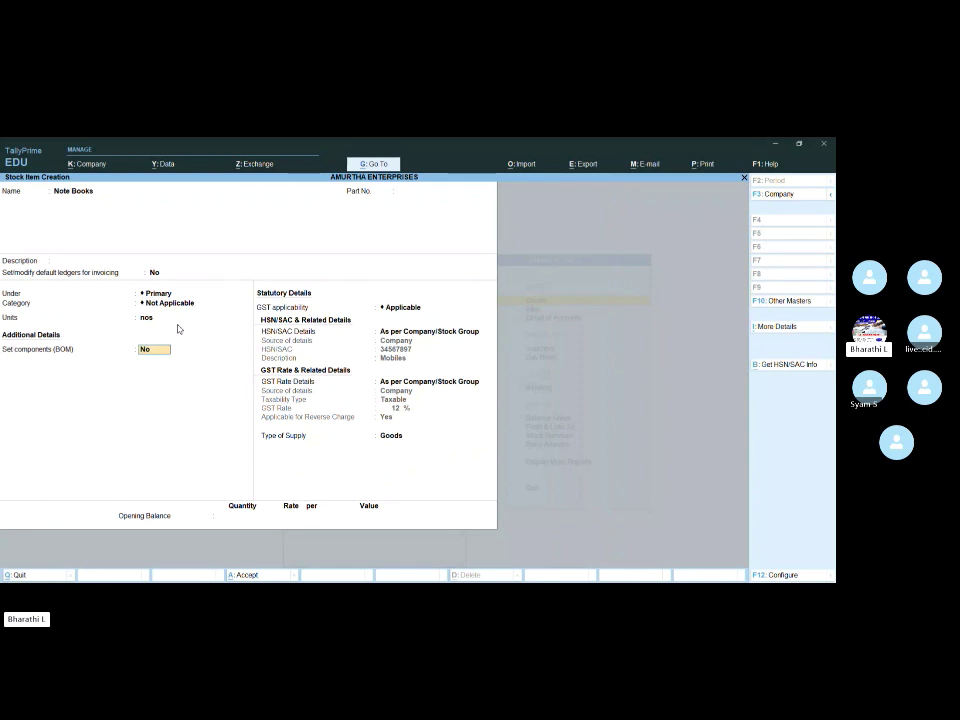
key(Return)
Specify HSN/SAC 45216981 with description Note Books on the item
text(A)
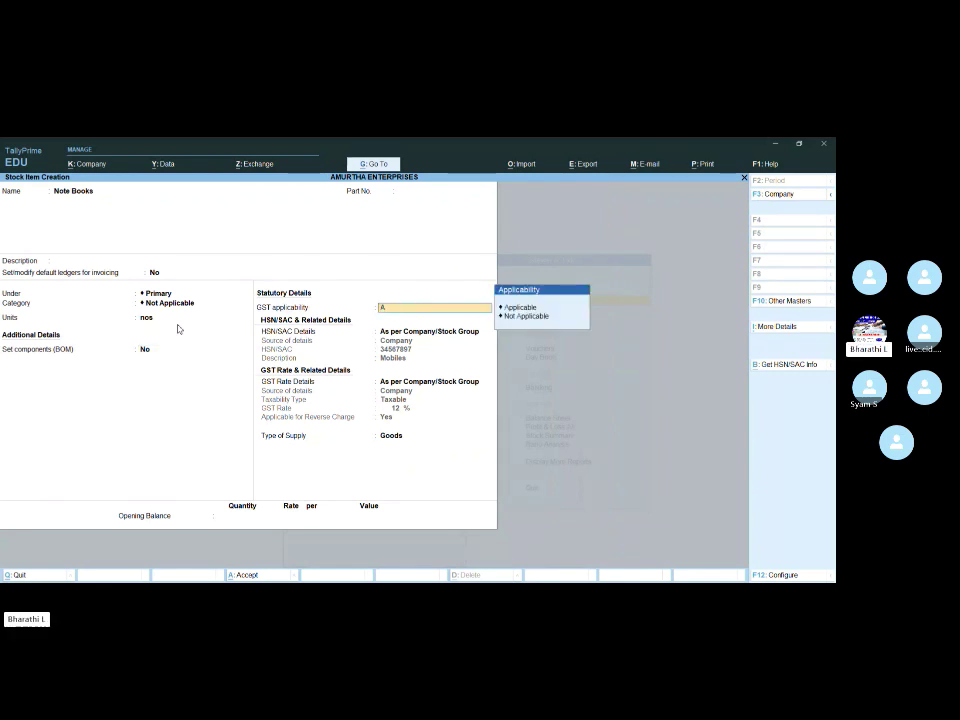
key(Return)
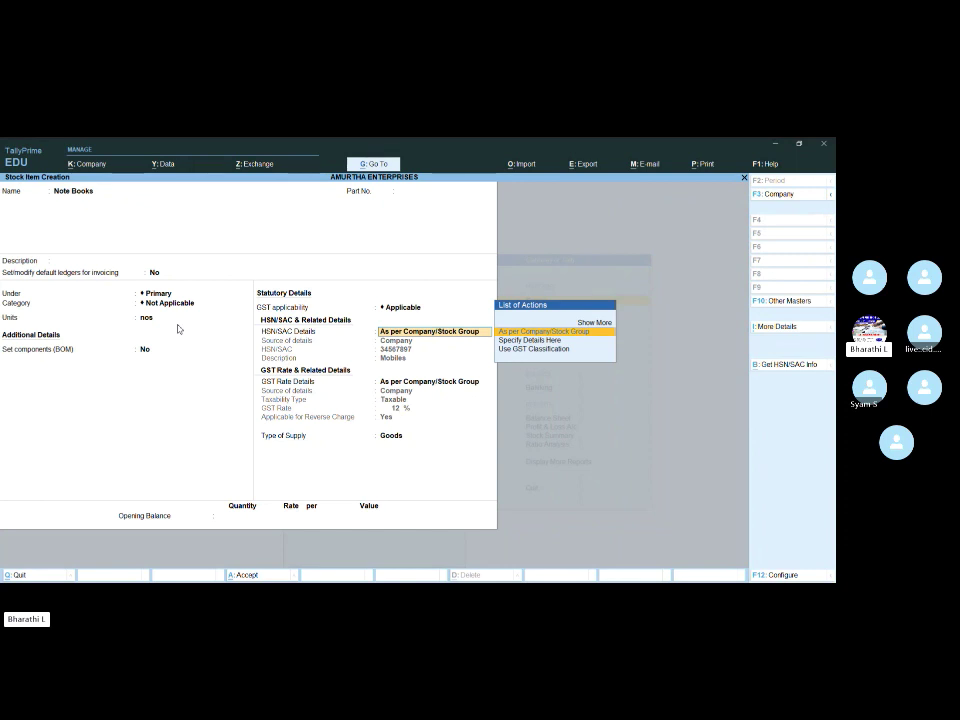
key(Down)
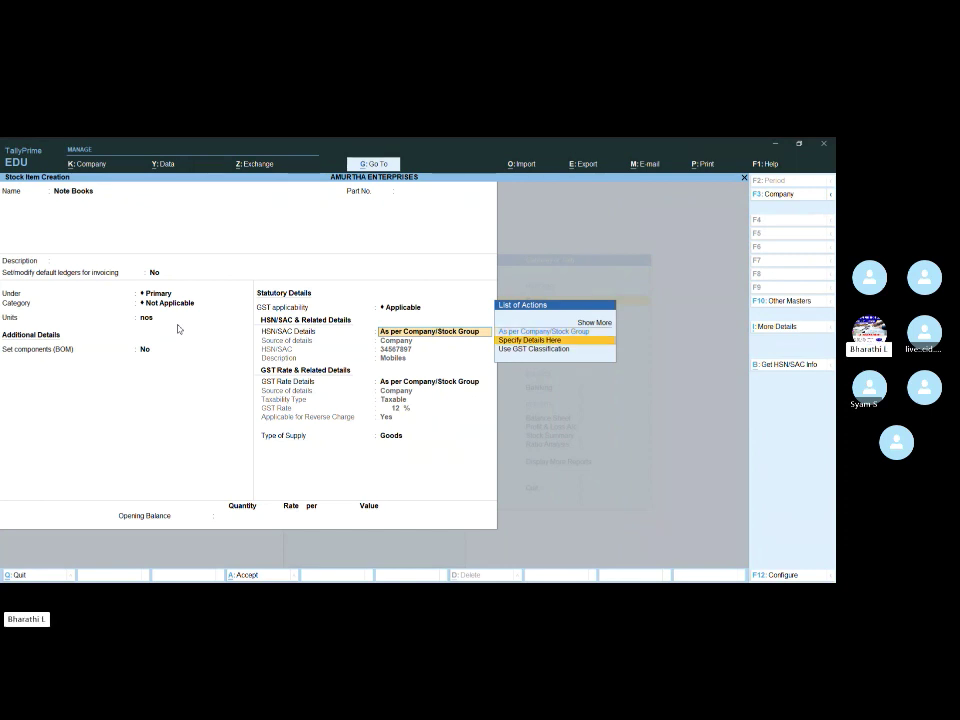
key(Return)
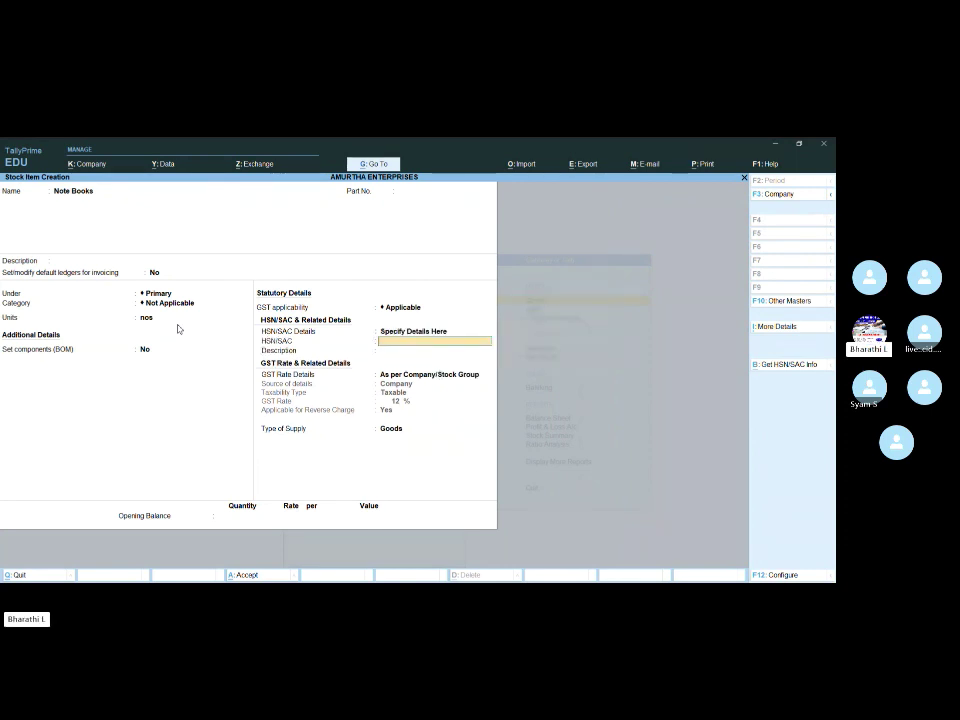
text(4521698)
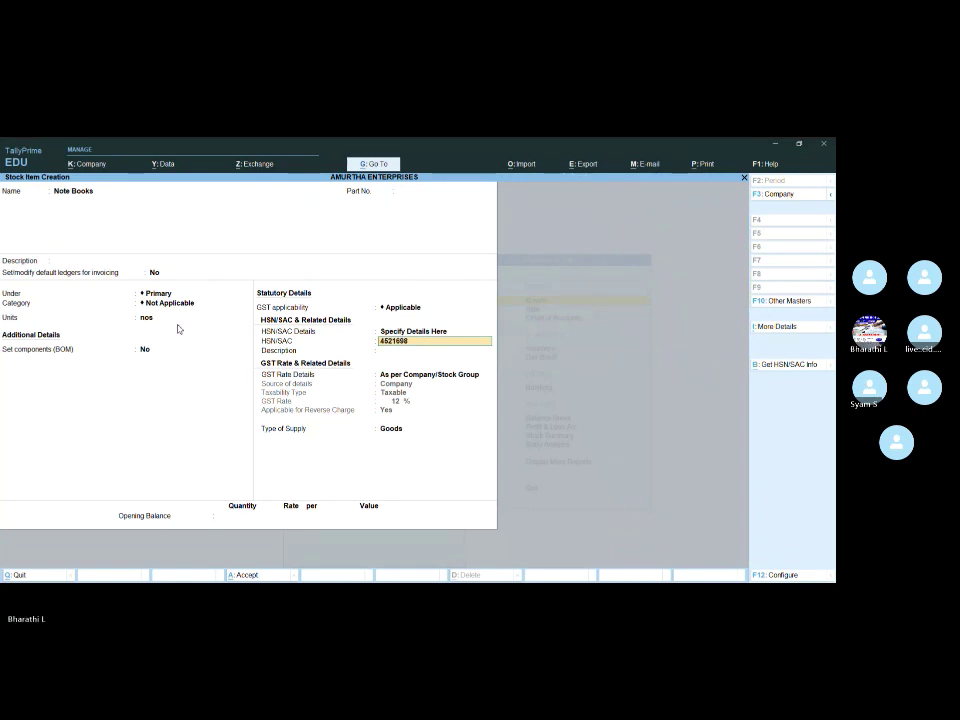
text(1)
key(Return)
text(Note Books)
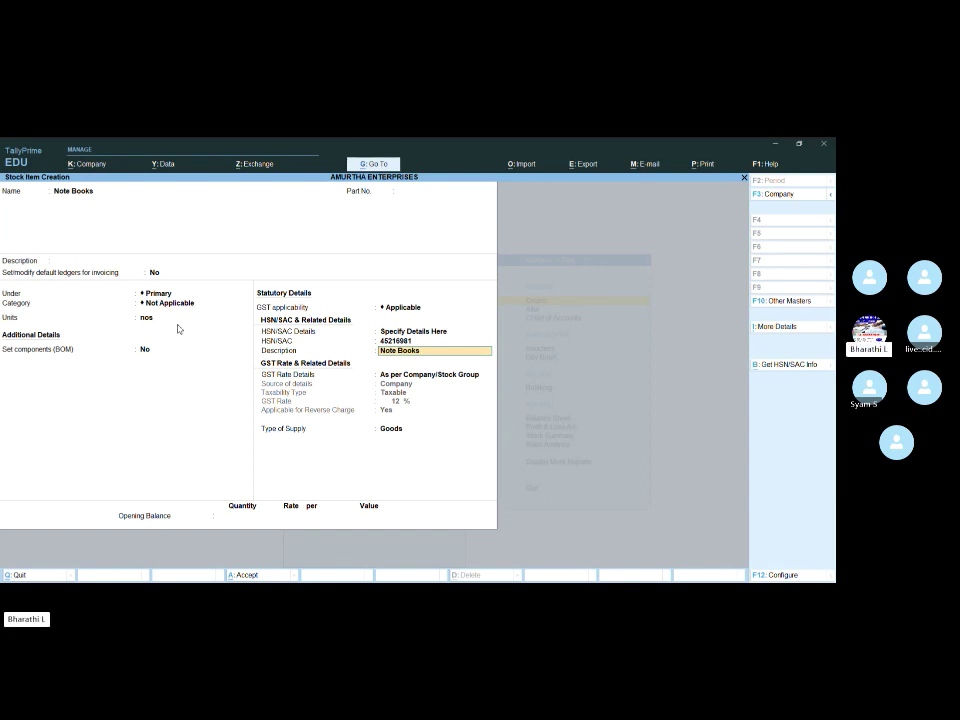
Specify a taxable 12% GST rate on the Note Books item
key(Return)
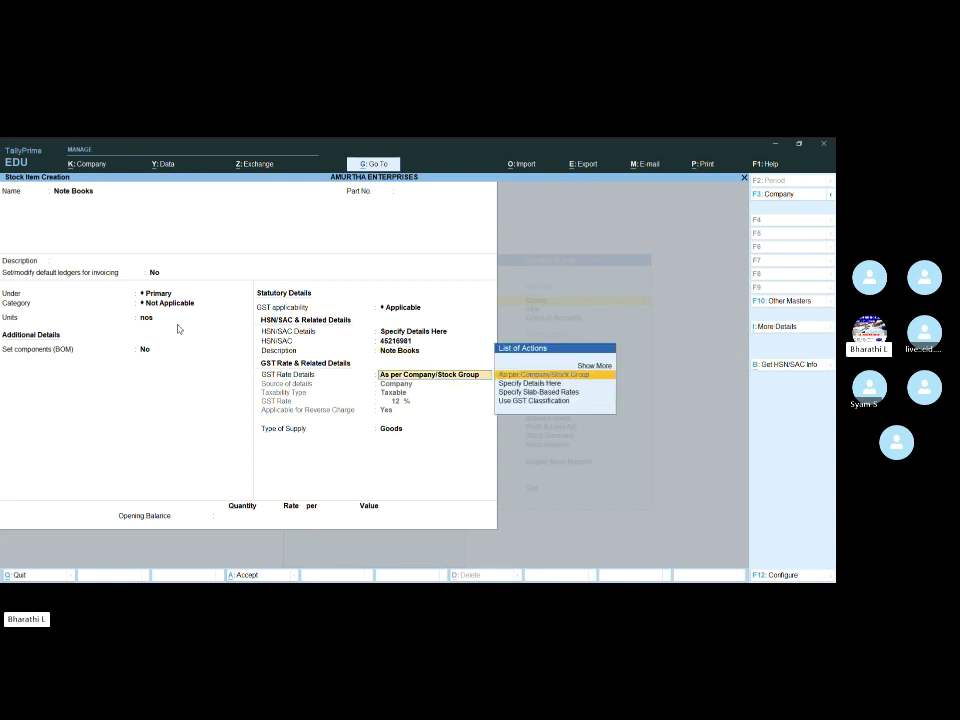
key(Down)
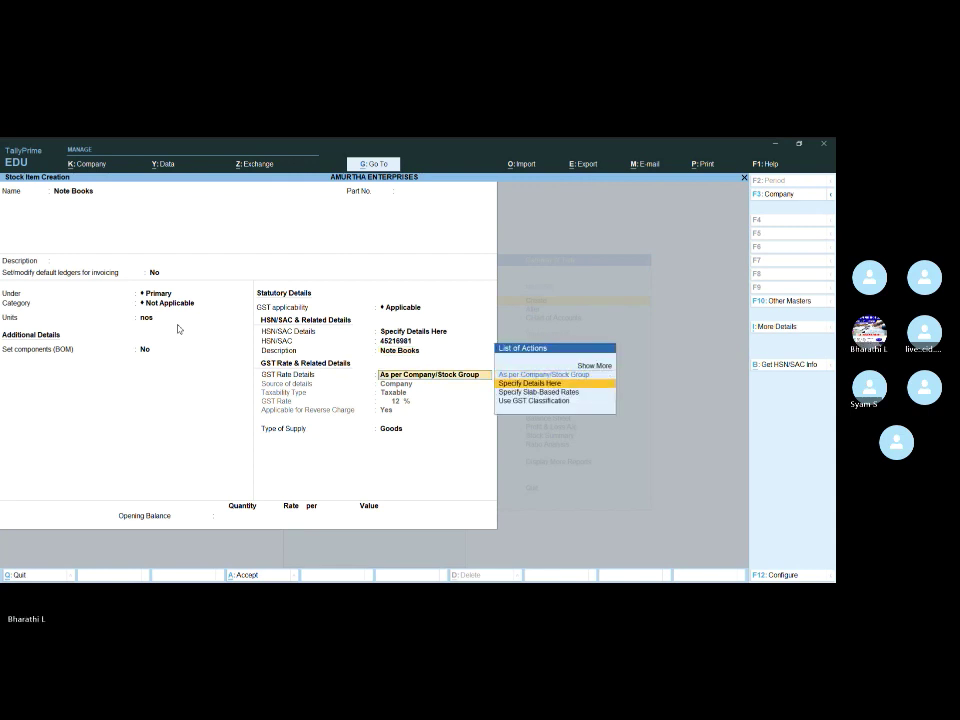
key(Return)
key(Return)
text(12)
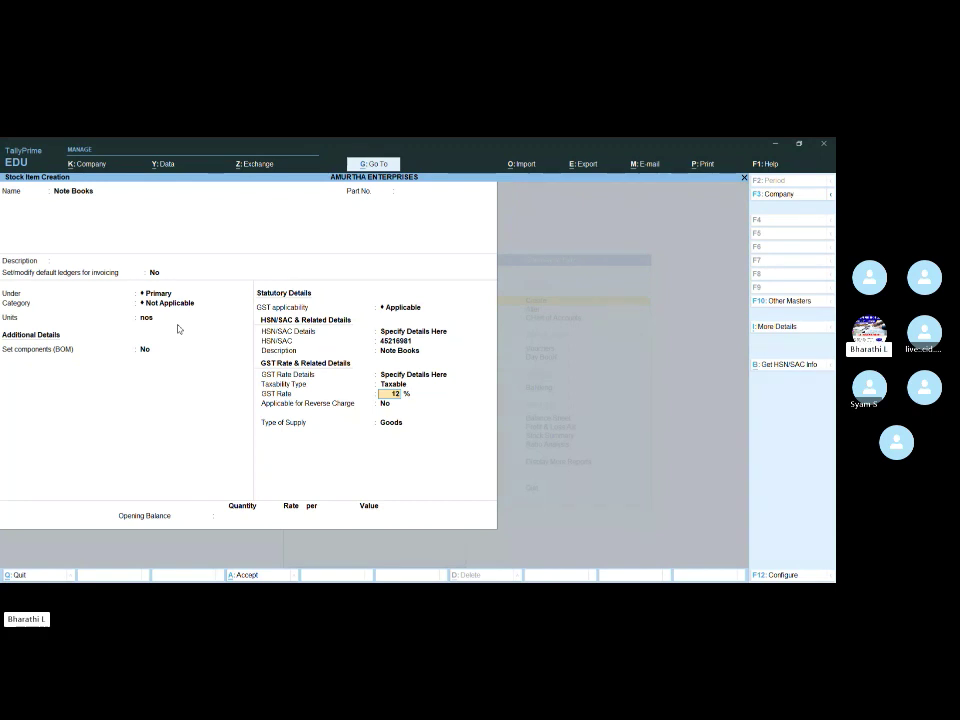
key(Return)
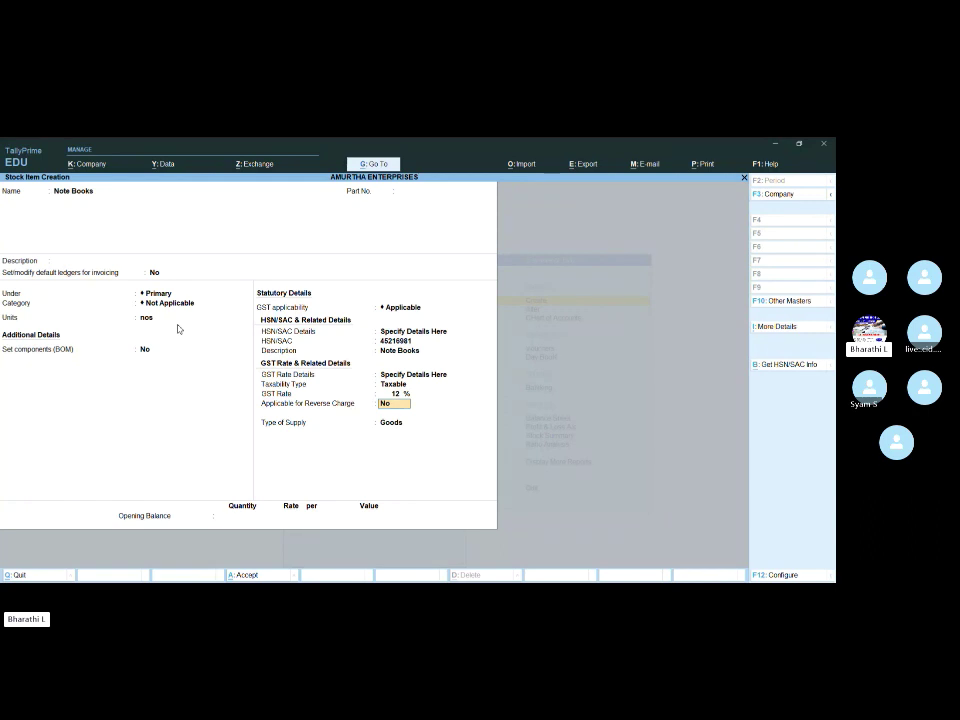
Set reverse charge to Yes and keep Goods as the Note Books supply type
text(yes)
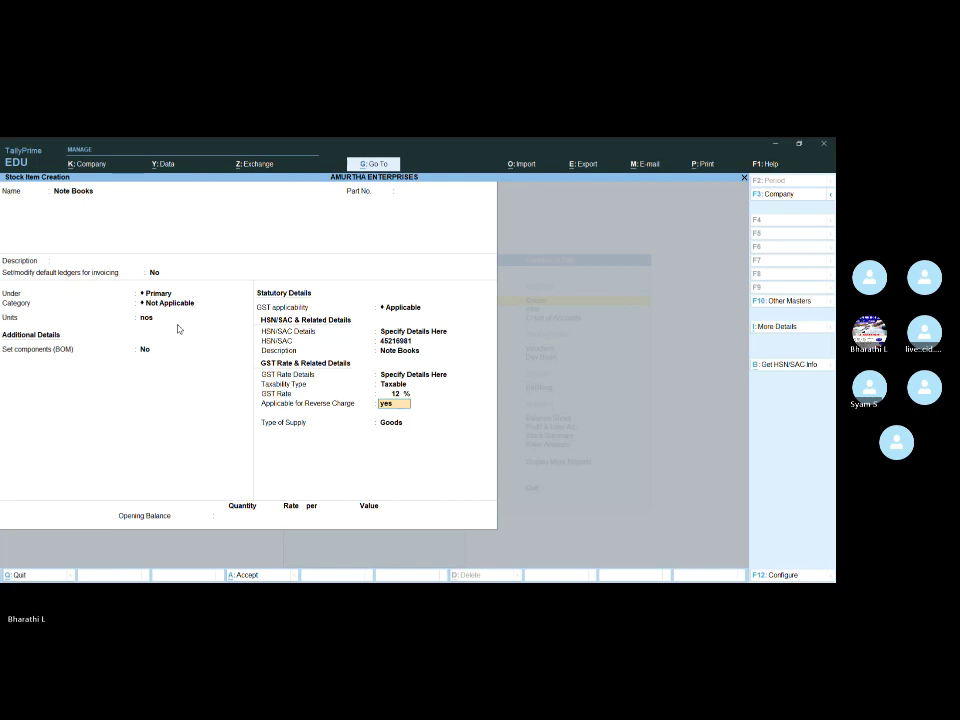
key(Return)
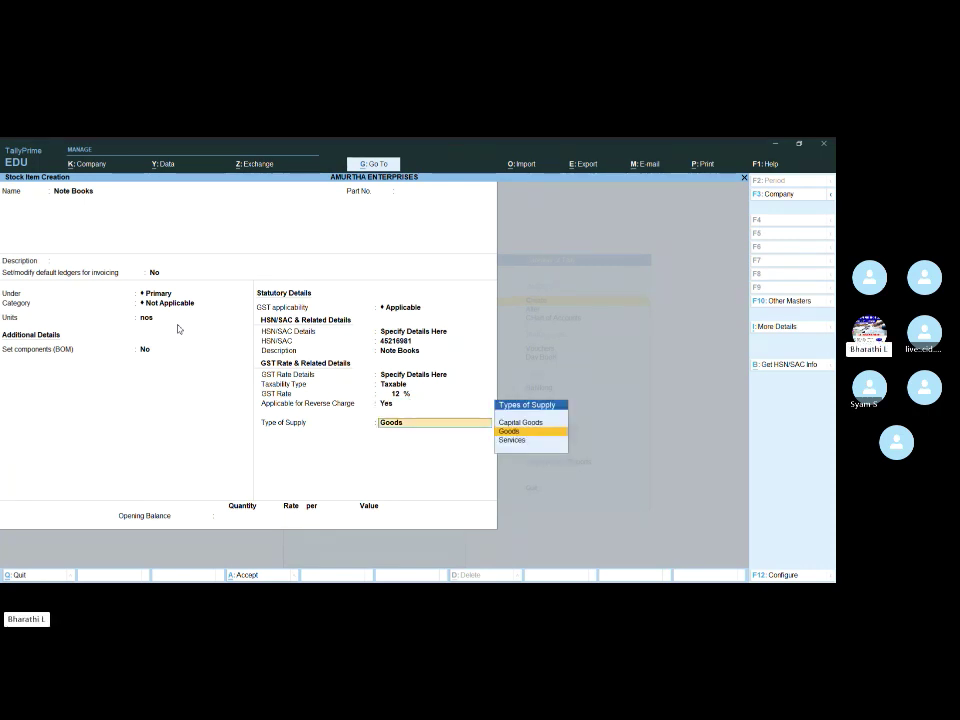
key(Return)
key(Return)
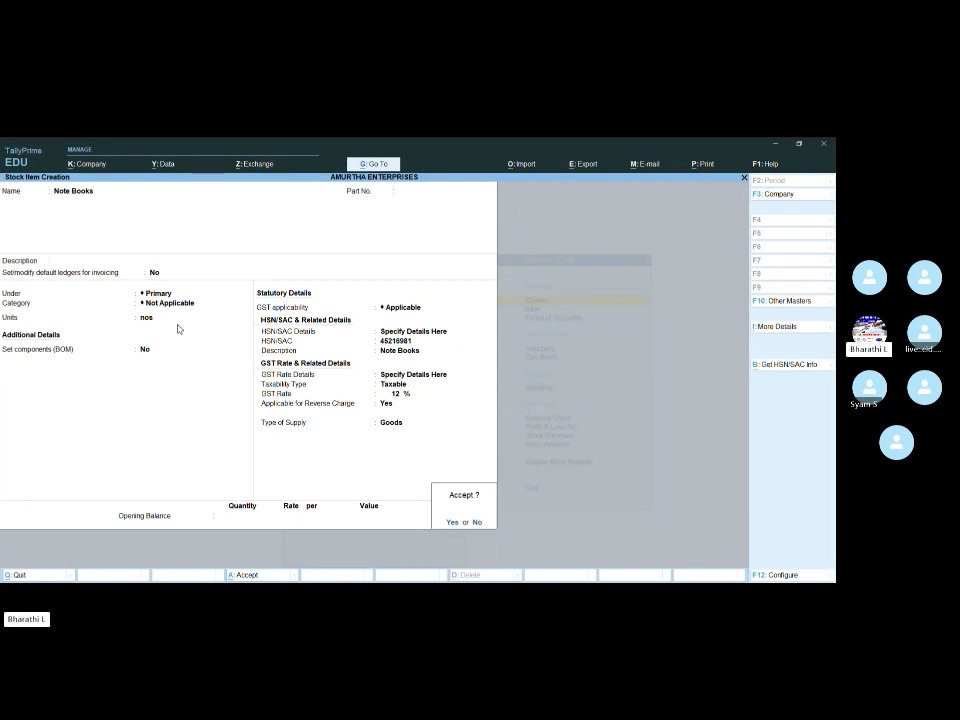
key(Return)
Save Note Books and start a new stock item Wallpapers with units nos
text(W)
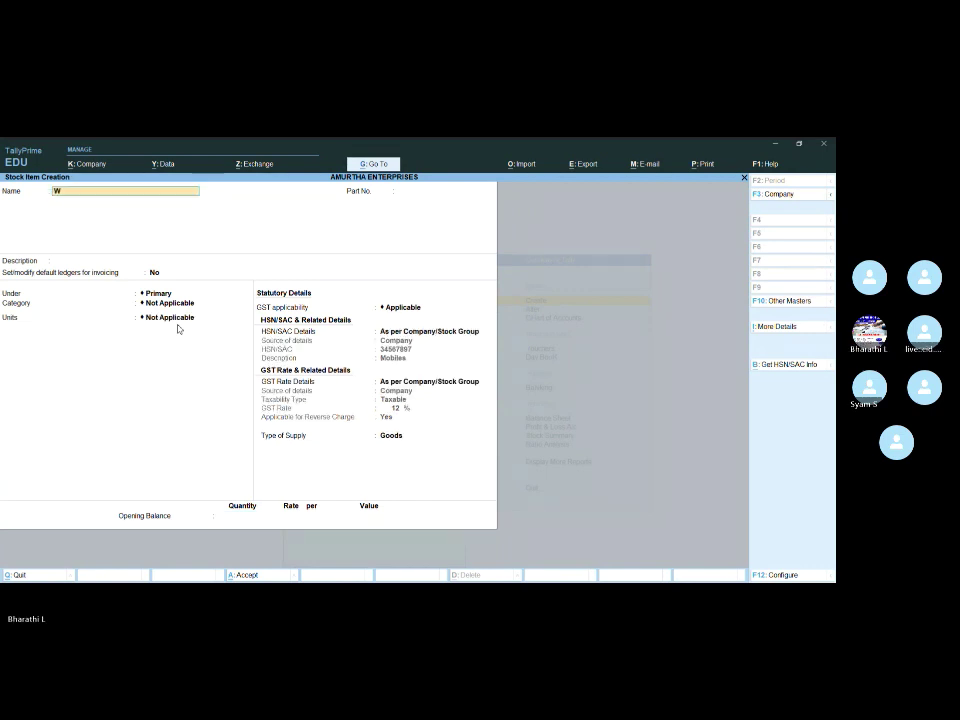
text(all)
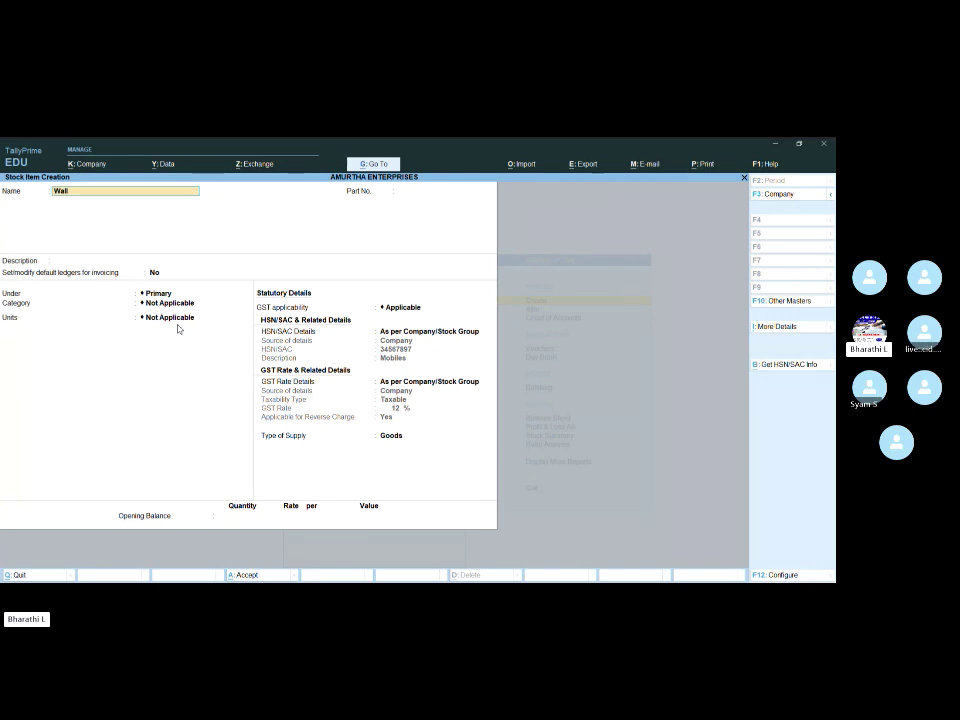
key(BackSpace)
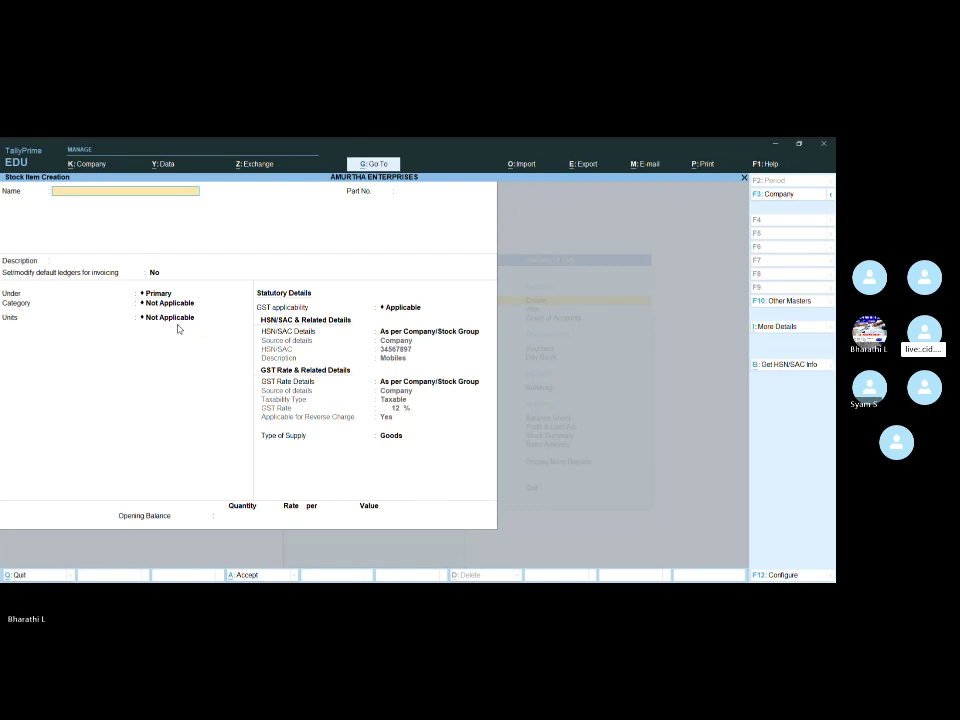
text(W)
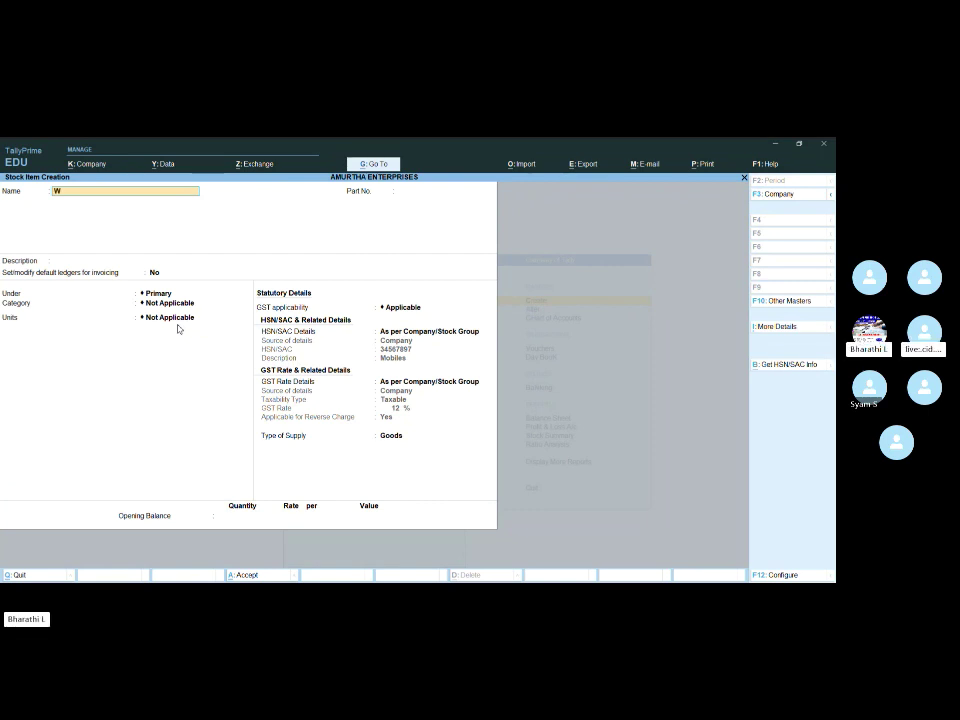
text(allpapers)
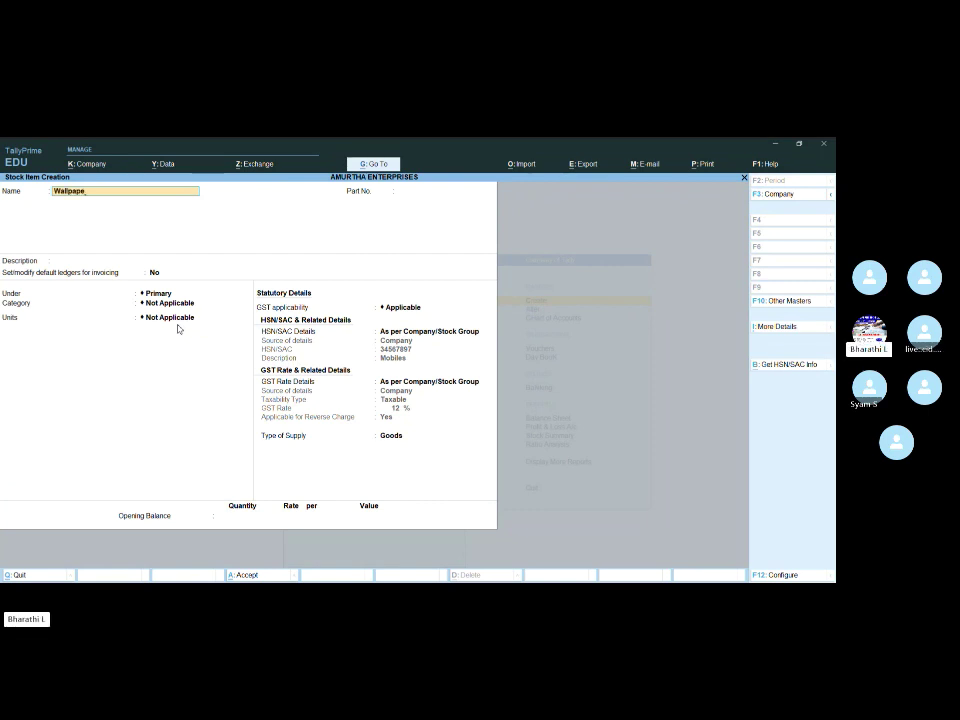
key(Return)
key(Return)
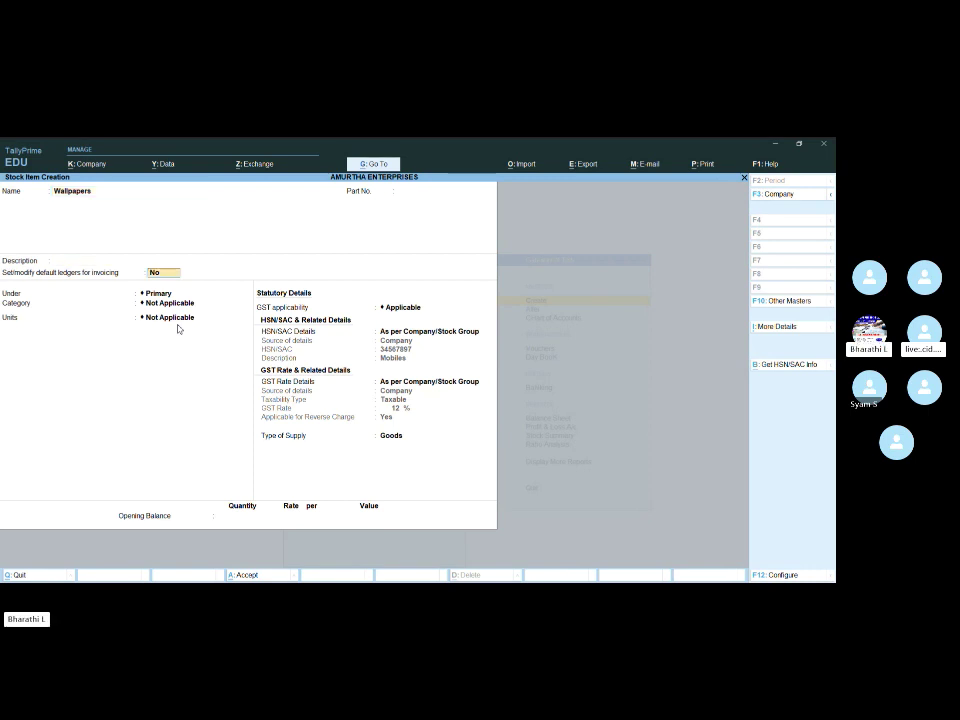
key(Return)
key(Return)
key(Return)
key(Down)
key(Down)
key(Return)
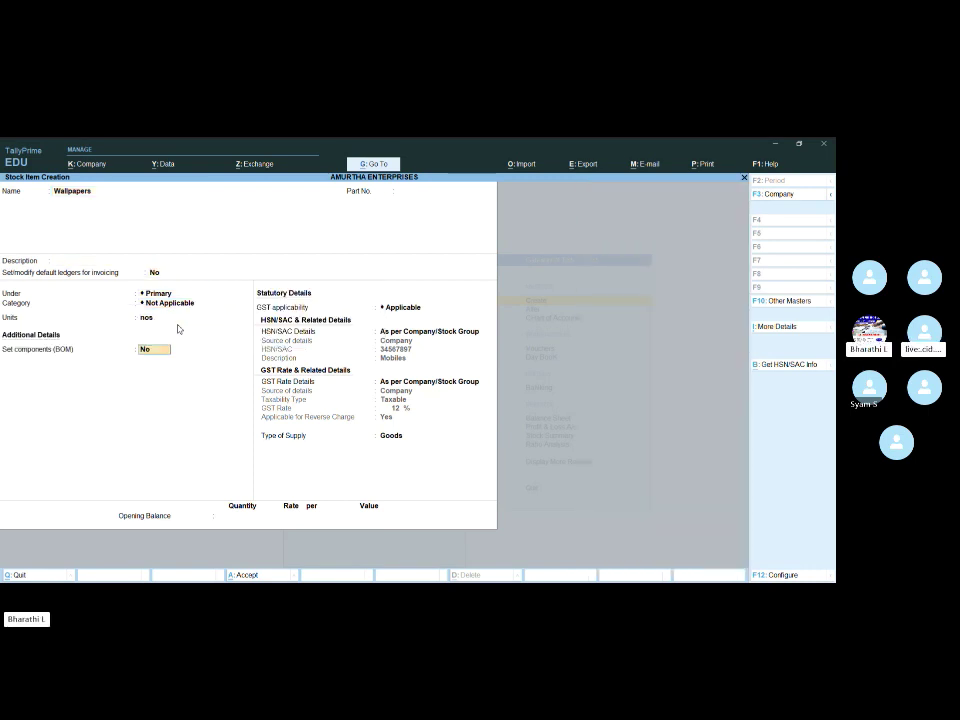
key(Return)
key(Return)
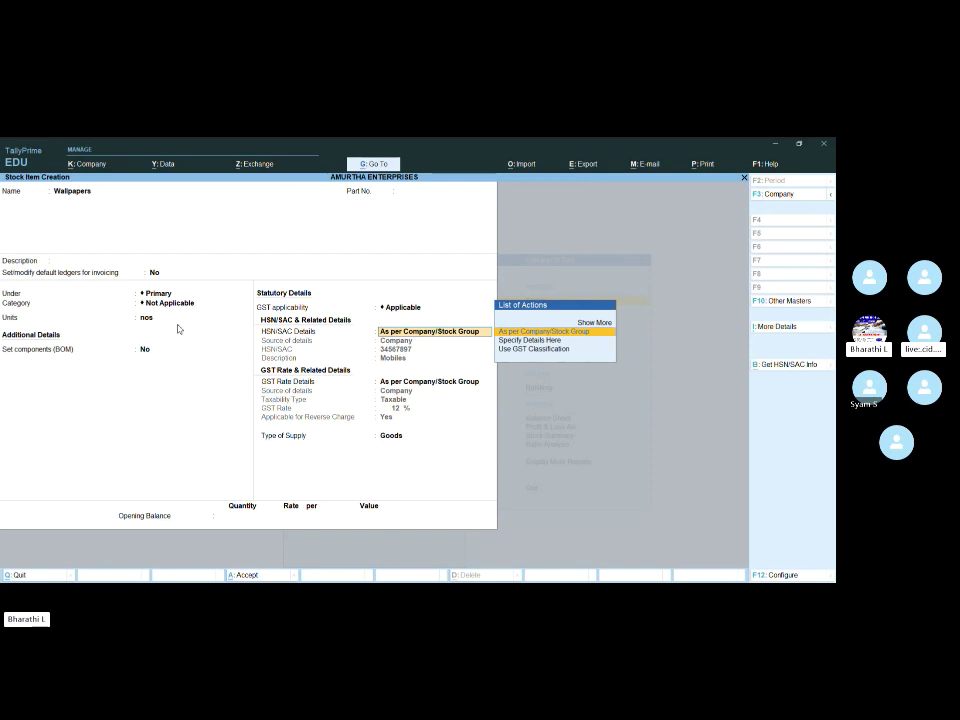
Specify HSN/SAC code 26589634 directly on the Wallpapers item
key(Down)
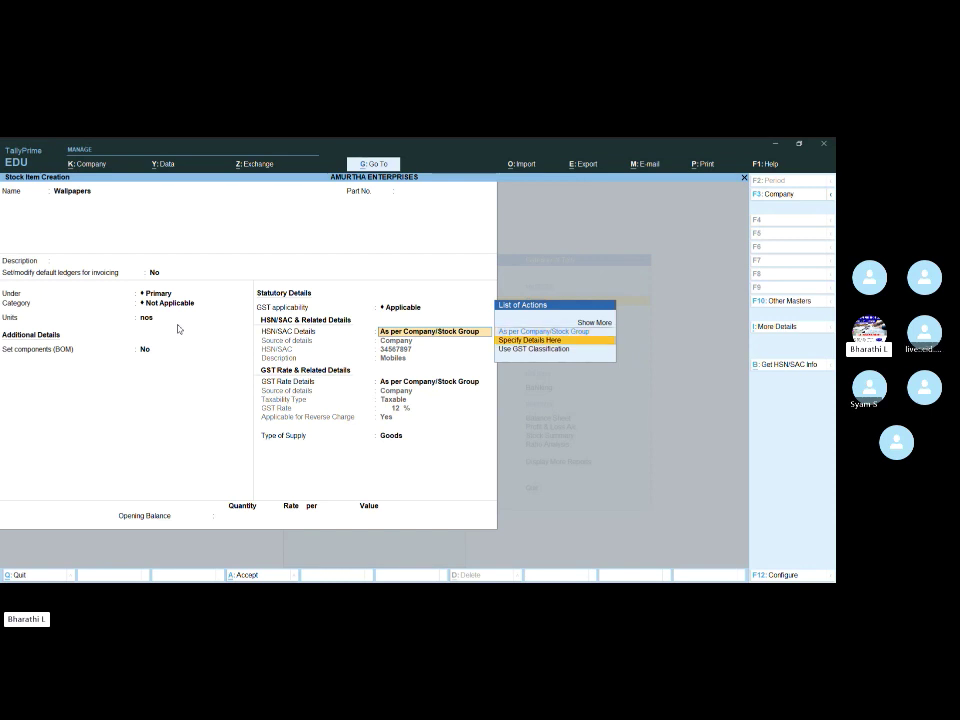
key(Return)
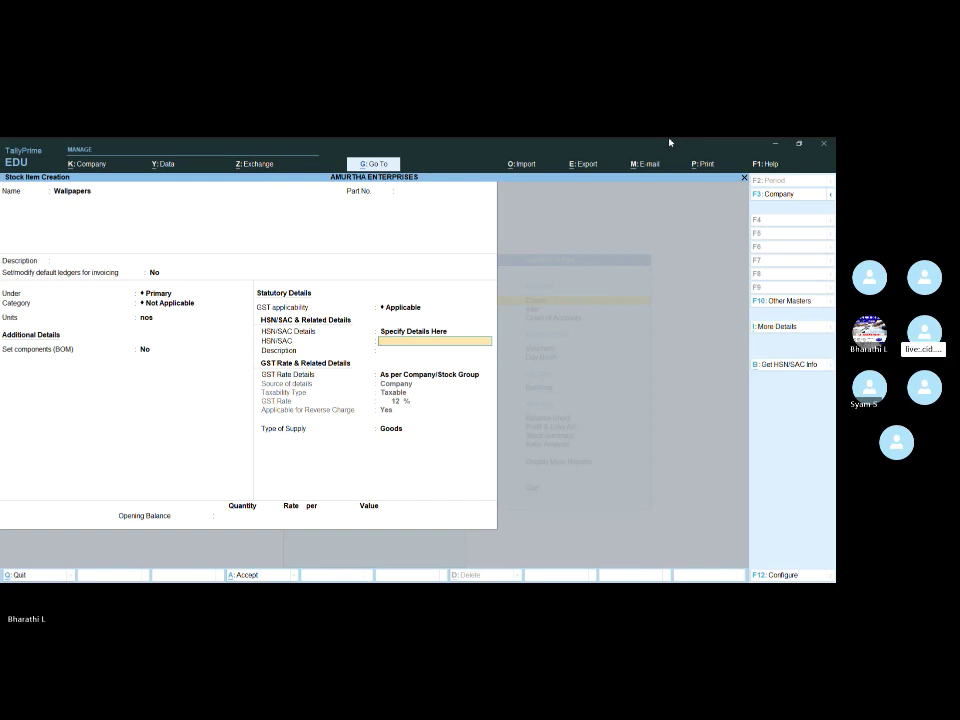
text(26589634)
key(Return)
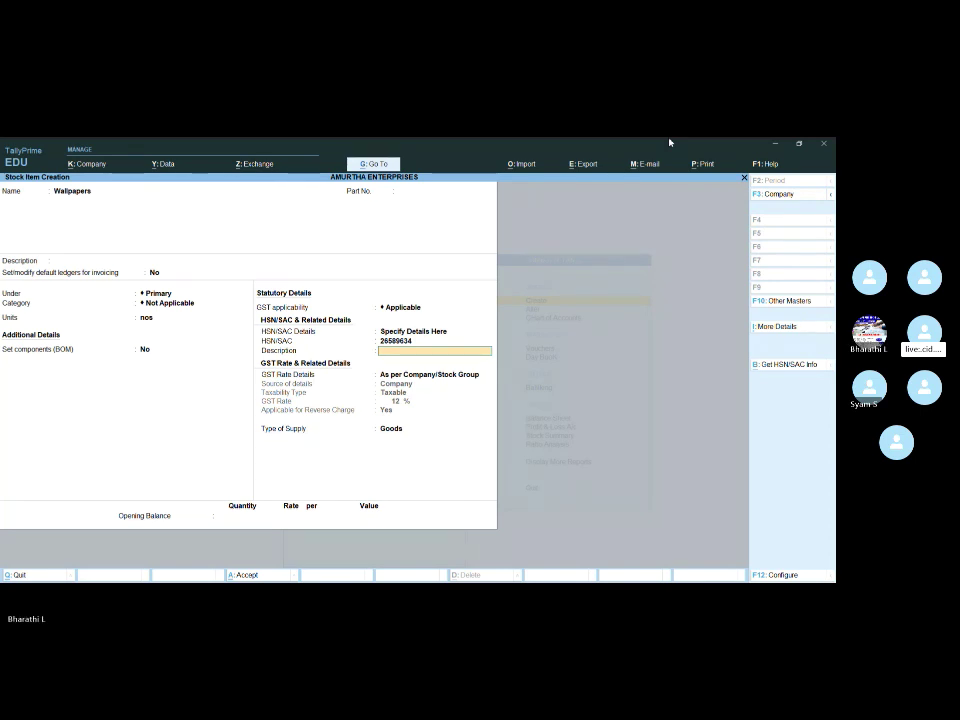
Enter Wallpapers as the item's HSN/SAC description
text(Wallpapers)
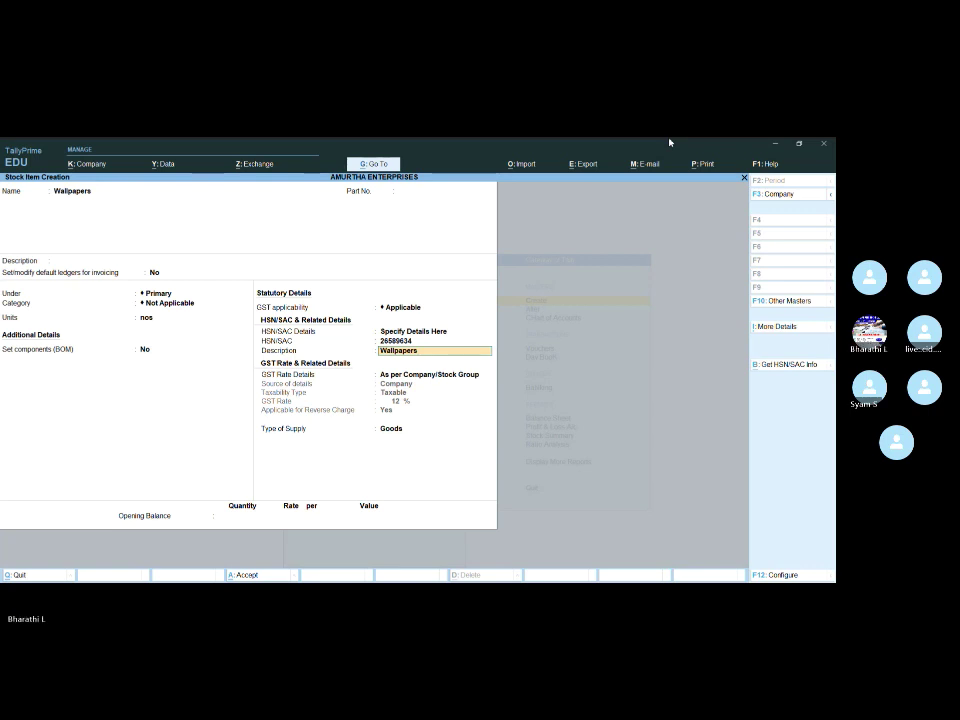
key(Return)
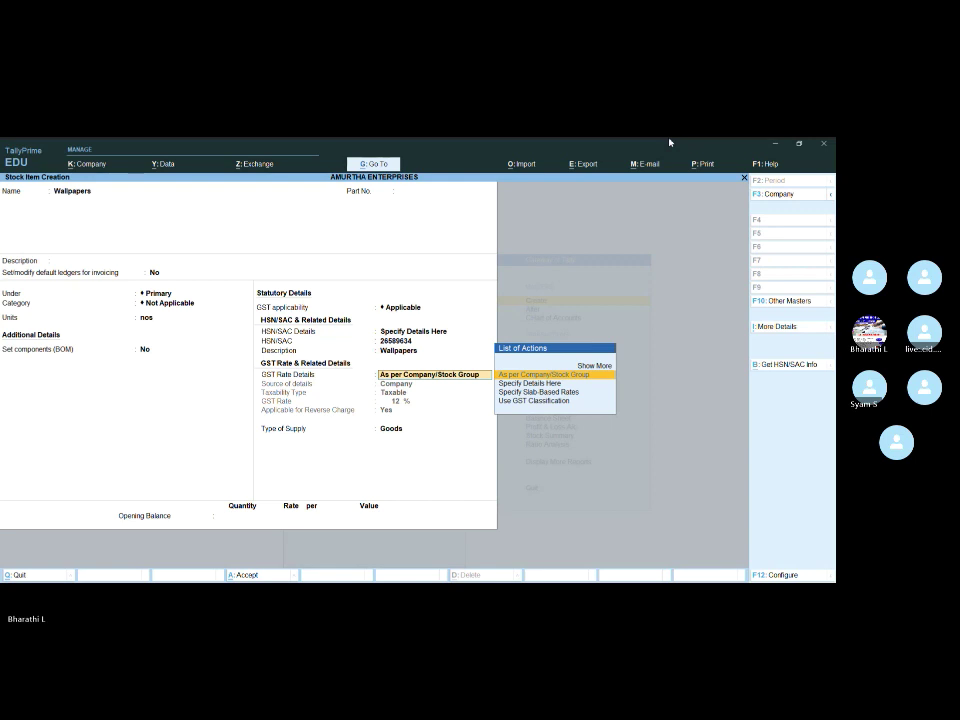
Specify a 28% GST rate on Wallpapers, with reverse charge Yes and Goods supply
key(Down)
key(Down)
key(Up)
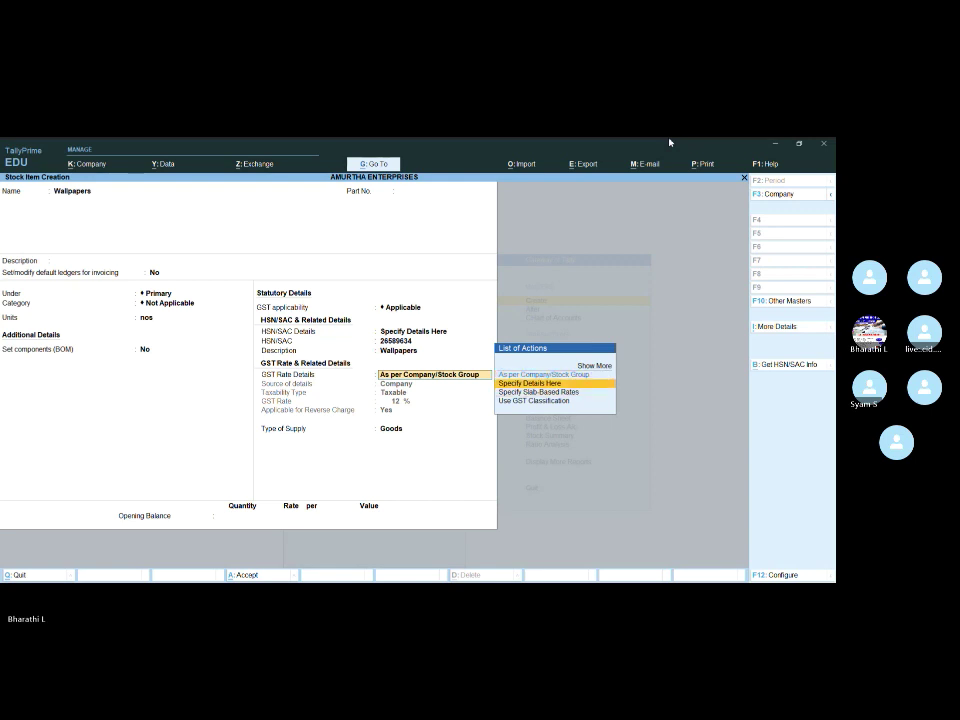
key(Return)
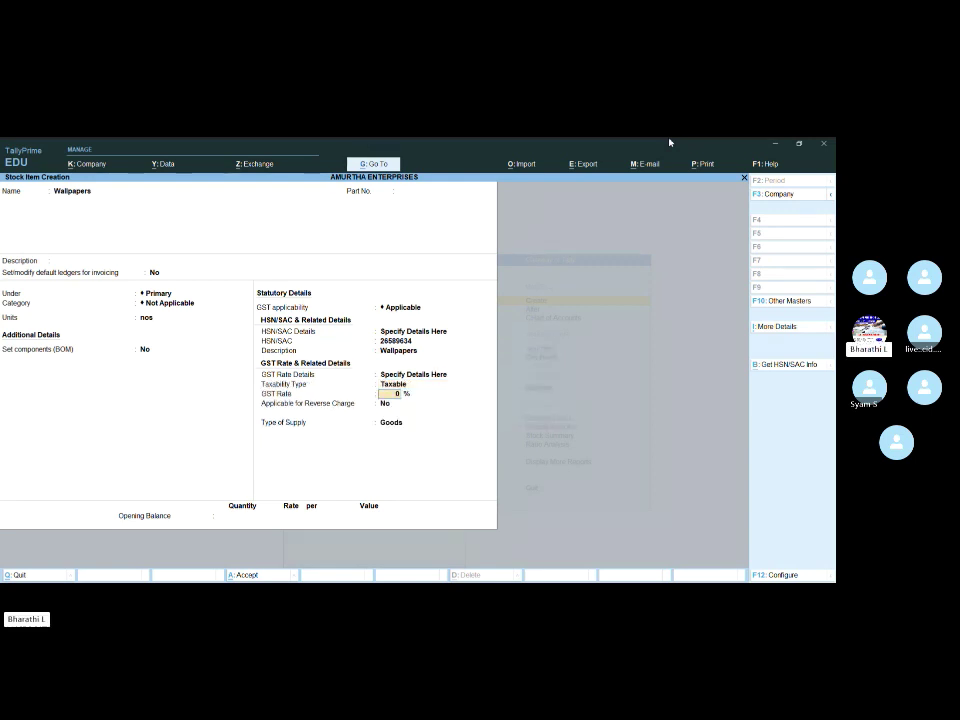
text(28)
key(Return)
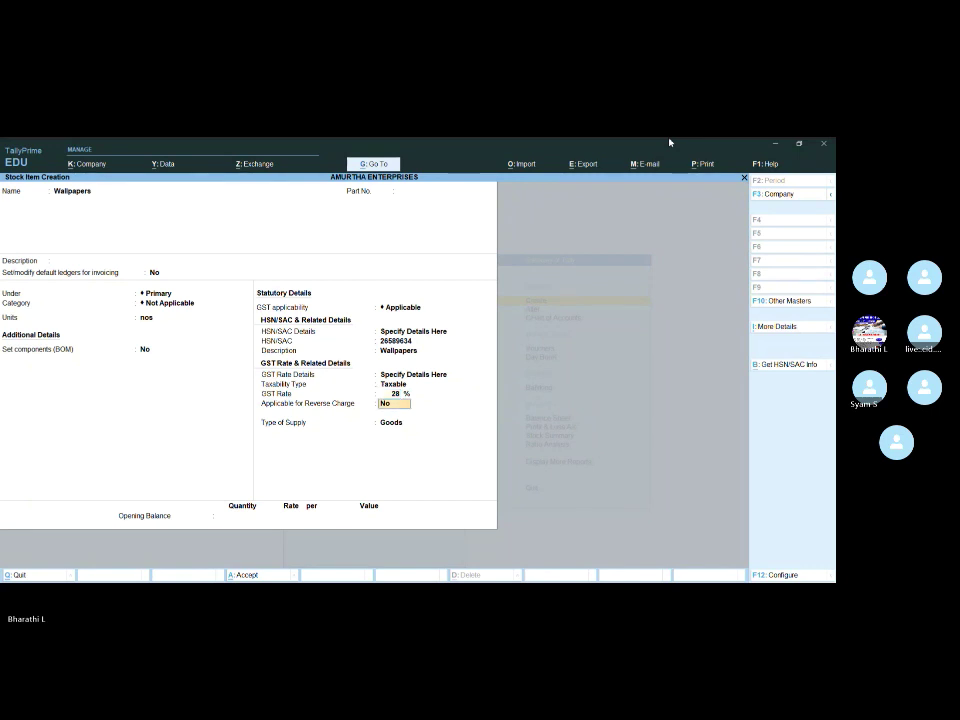
key(y)
key(Return)
key(Return)
key(Return)
Save the Wallpapers item and open a new Sales voucher, No. 2
key(Return)
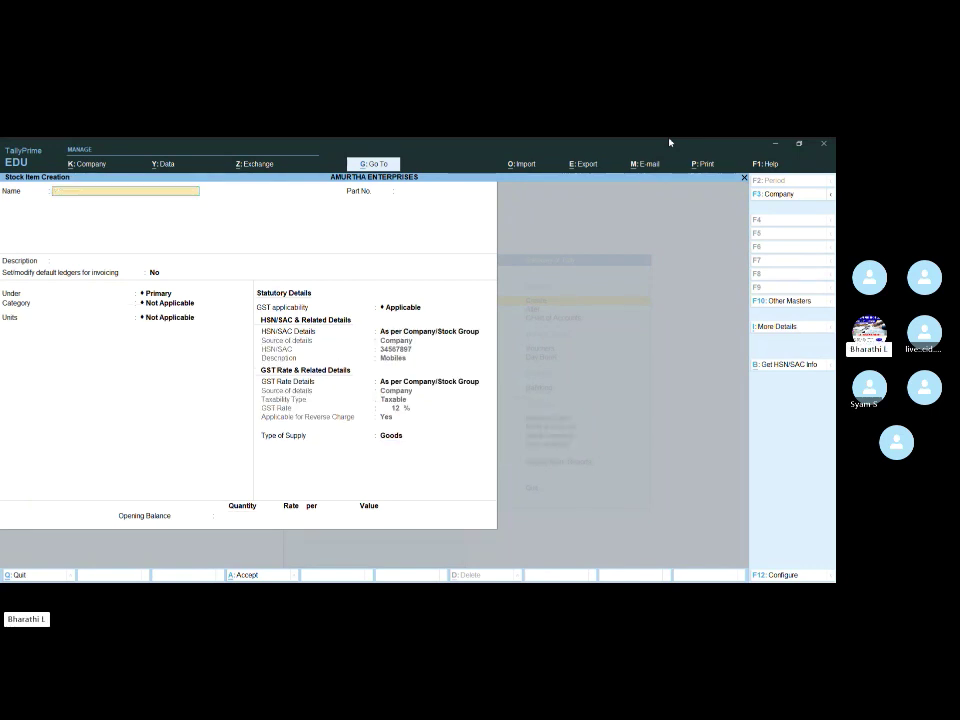
key(Escape)
key(Return)
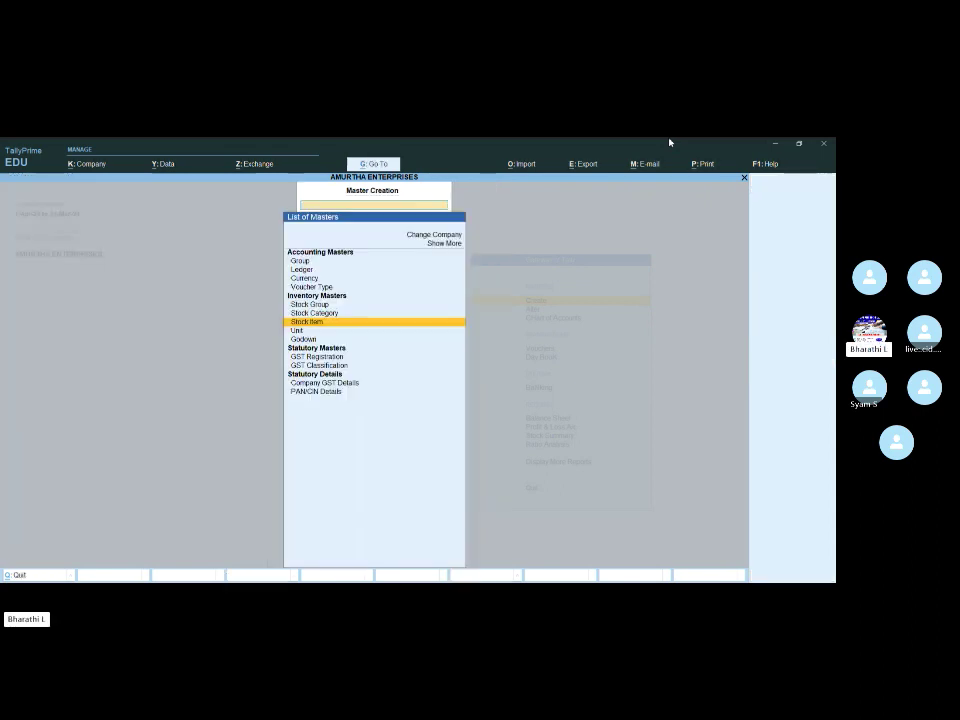
key(Escape)
key(Down)
key(Down)
key(Down)
key(Return)
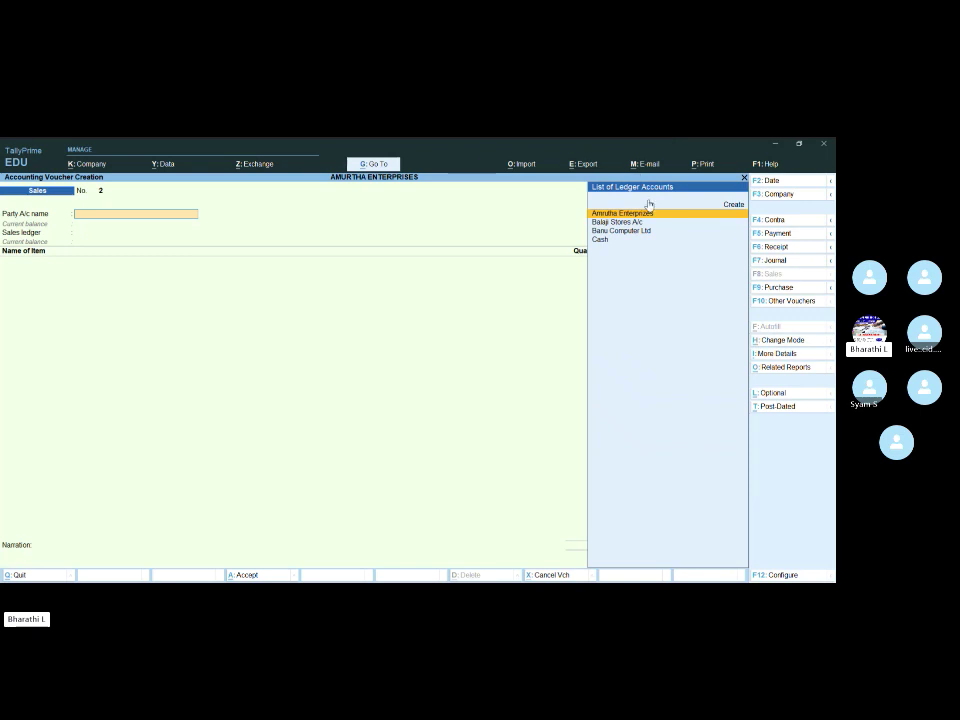
Start a Purchase voucher, supplier invoice 02 from Balaji Stores A/c, with 50 Note Books at 250
key(F9)
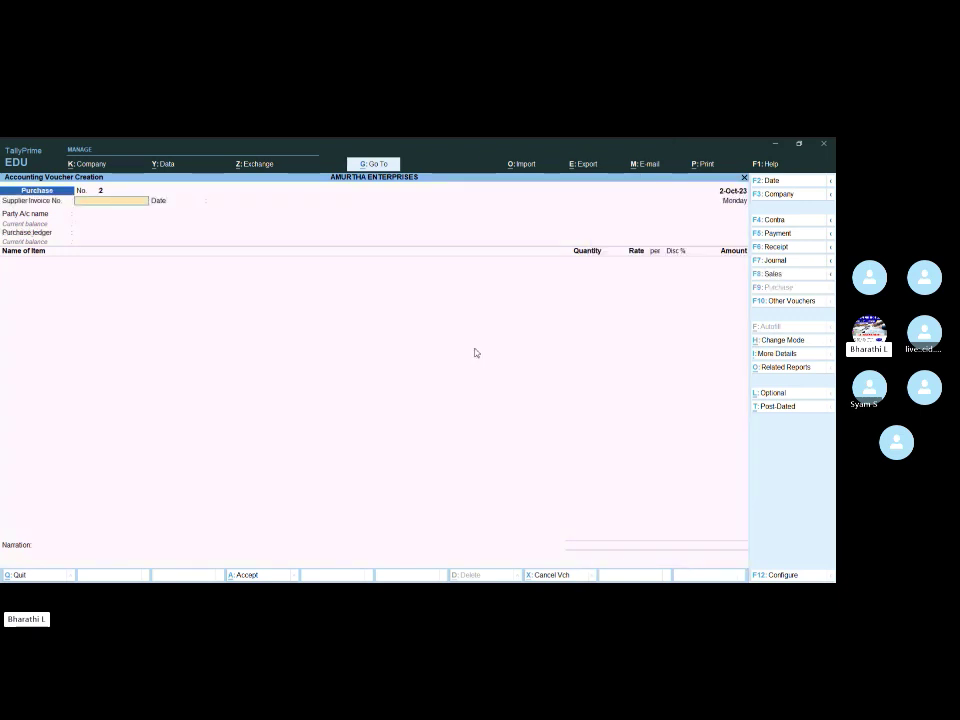
text(02)
key(Return)
key(Return)
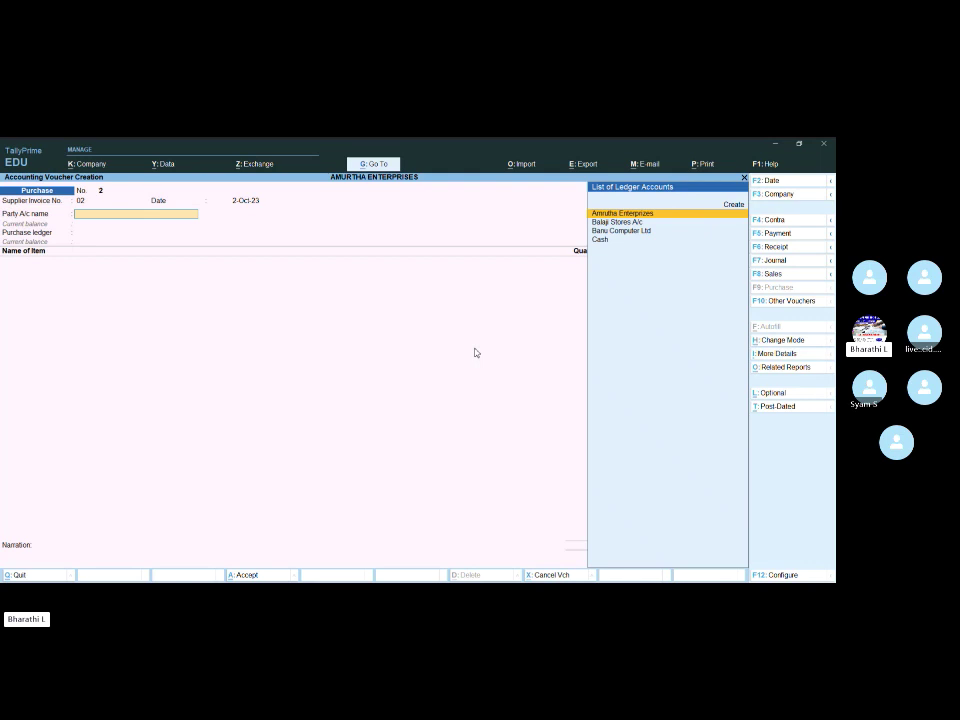
key(Down)
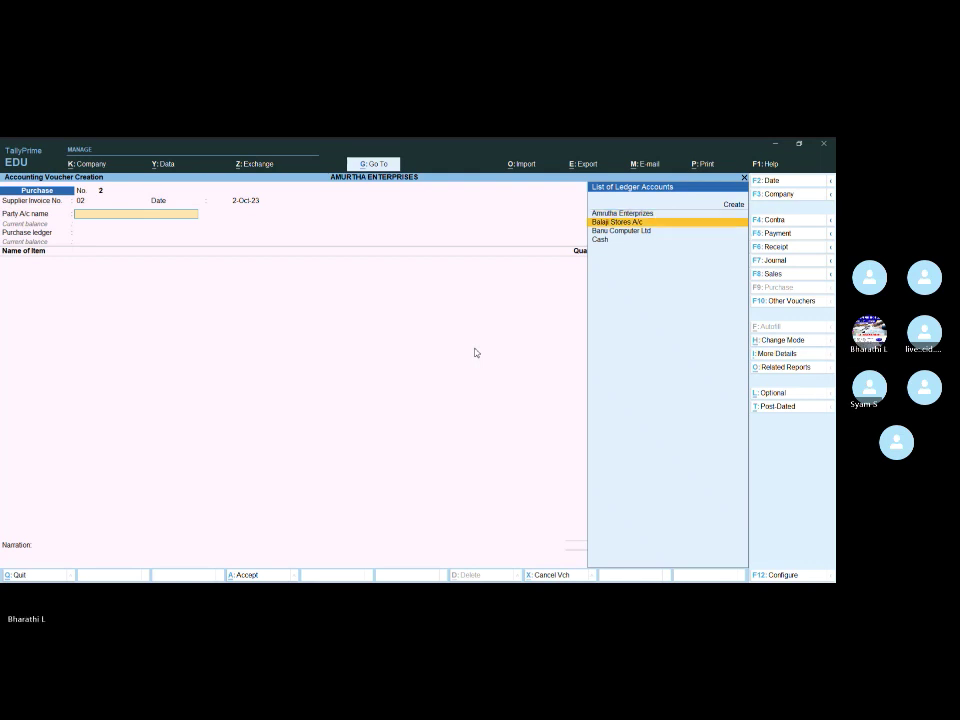
key(Return)
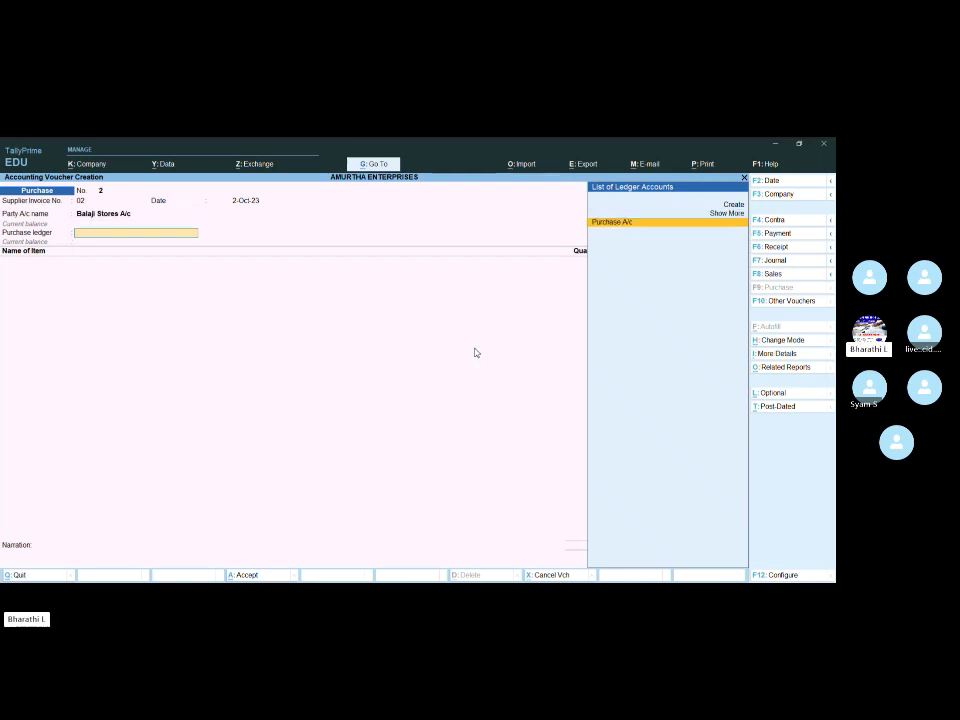
key(Return)
text(n)
key(Return)
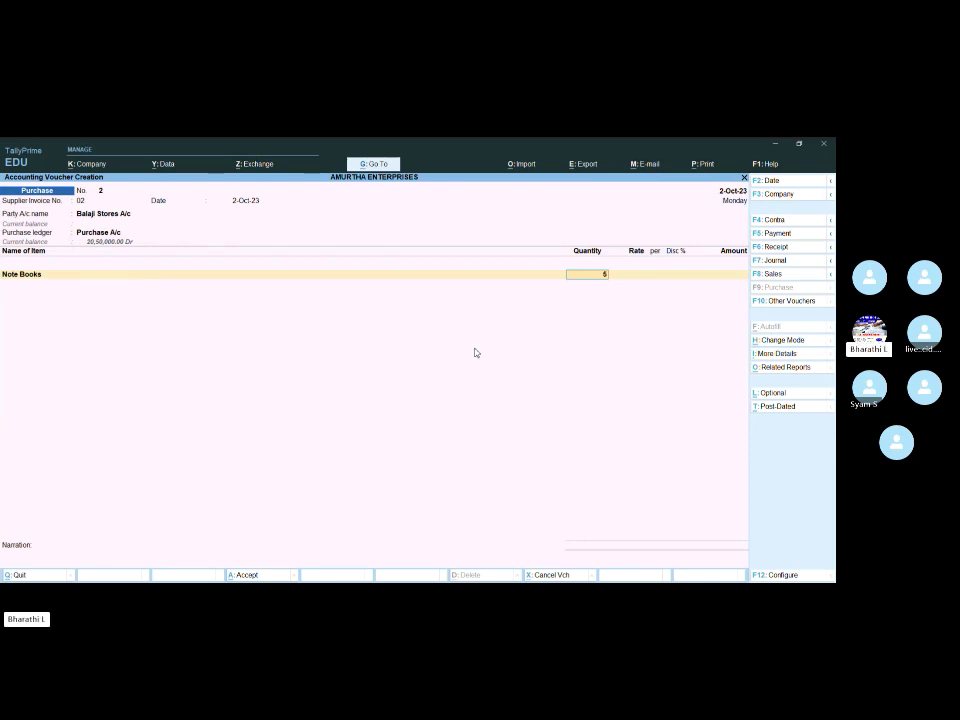
text(0)
key(Return)
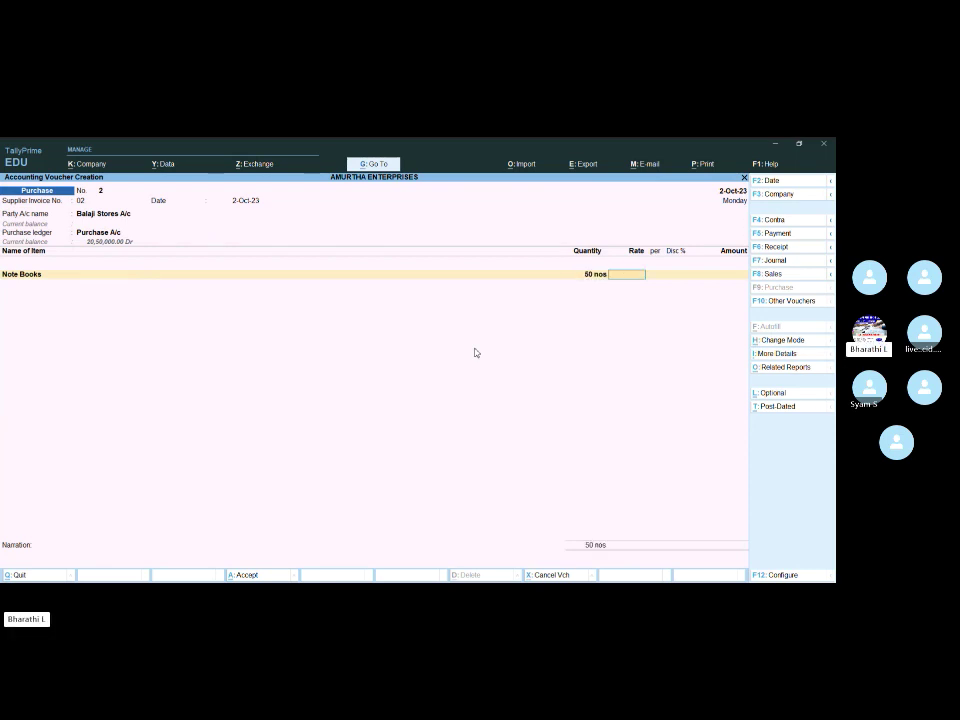
text(250)
key(Return)
key(Return)
key(Return)
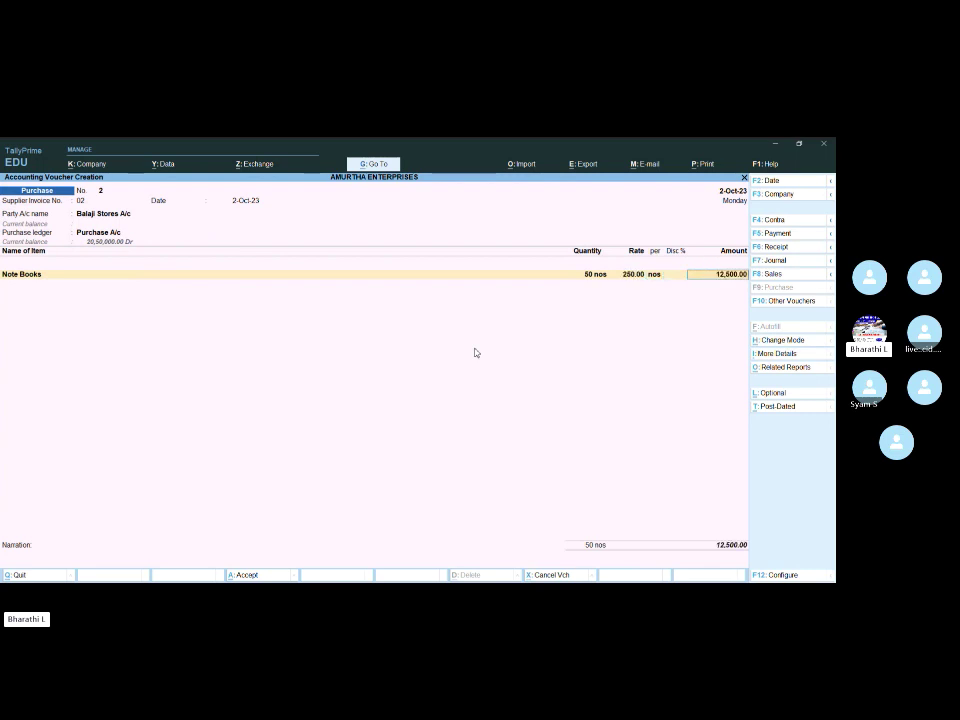
key(Return)
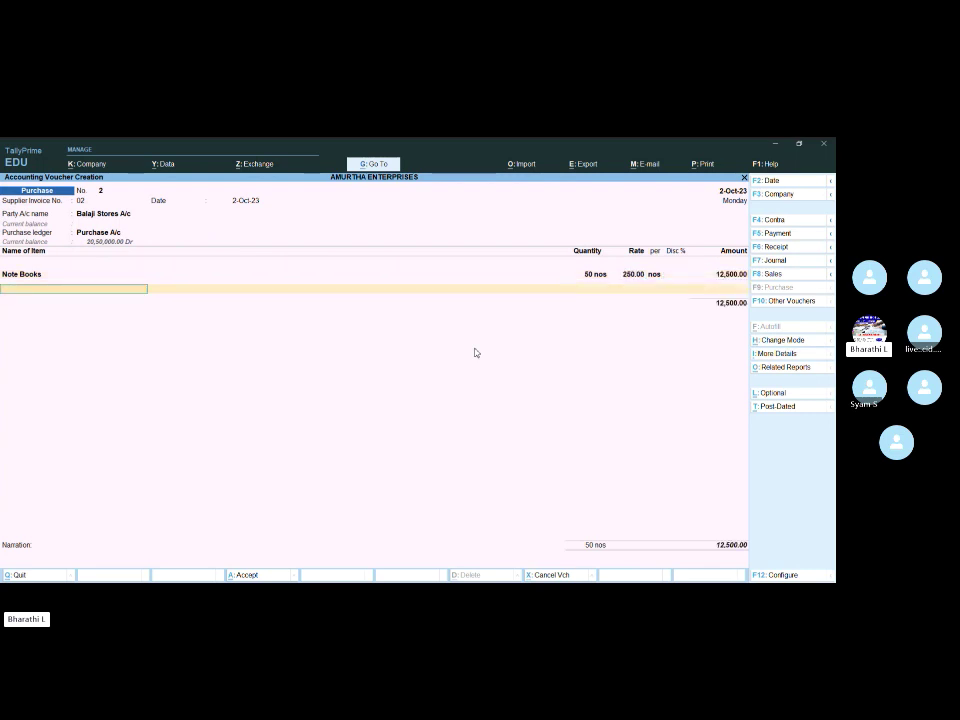
Add 10 Wallpapers at 200, record the bill as a new reference, and save the 14,500 purchase
text(Wa)
key(Return)
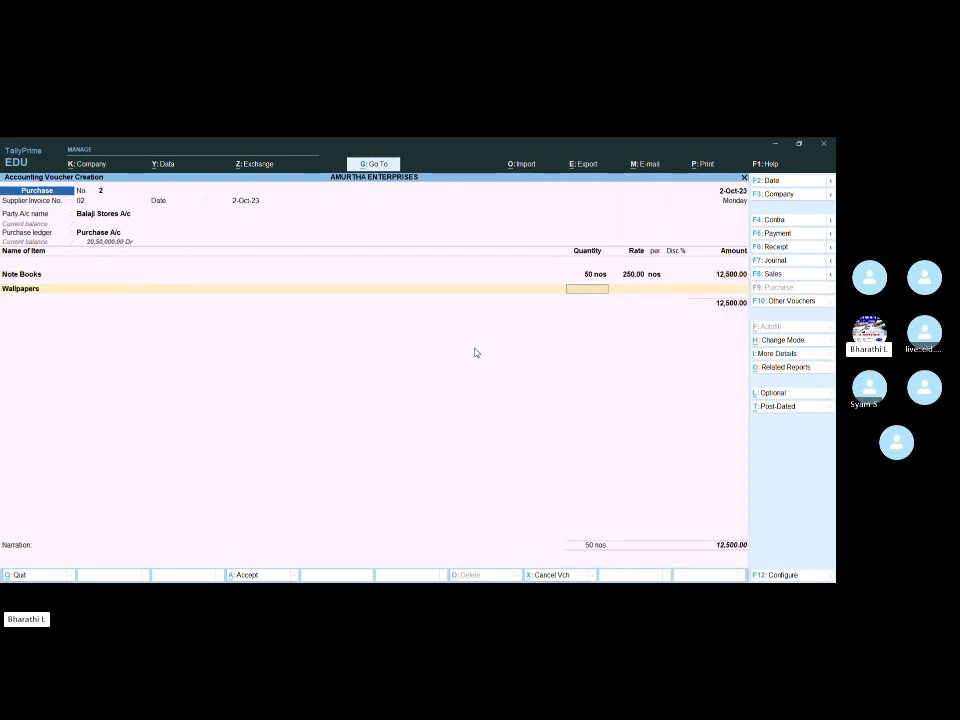
text(10)
key(Return)
text(200)
key(Return)
key(Return)
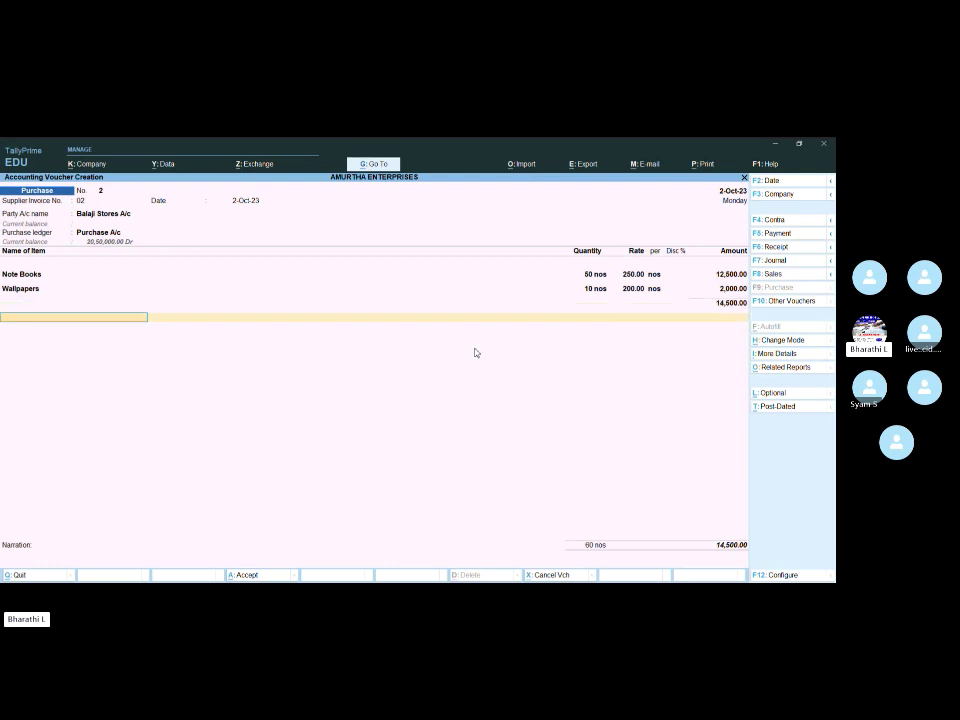
key(Return)
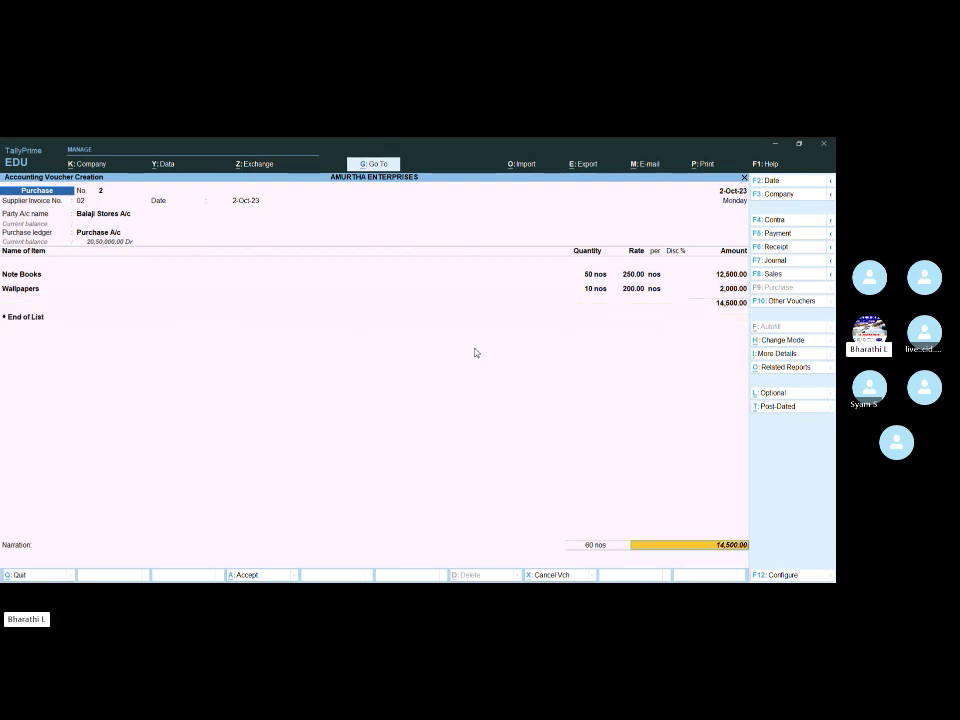
key(Return)
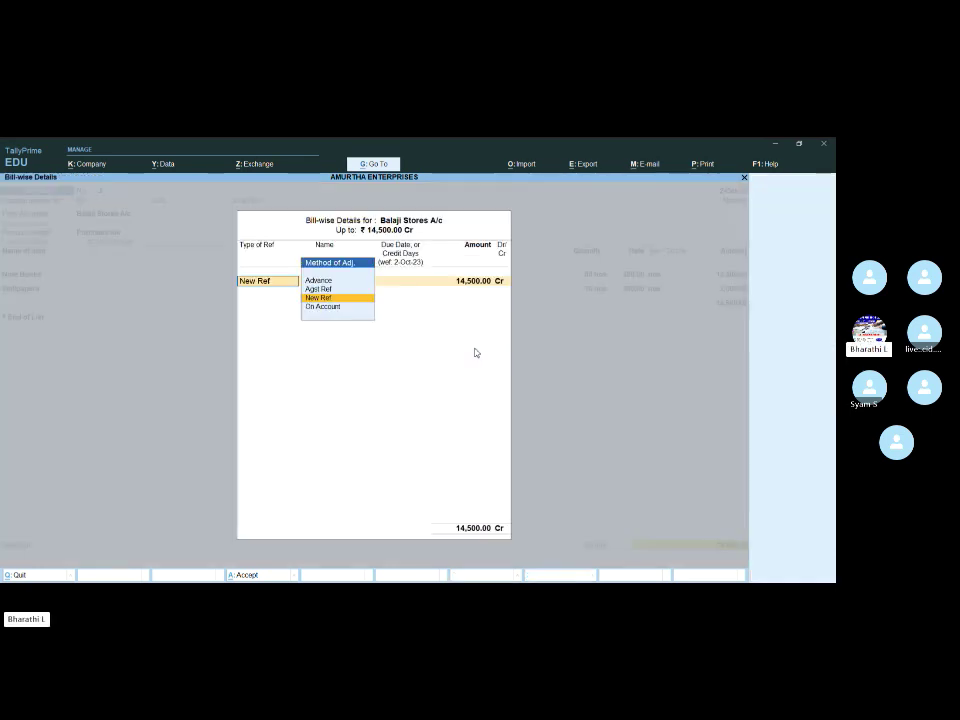
key(Return)
key(Return)
key(Return)
key(Return)
key(Return)
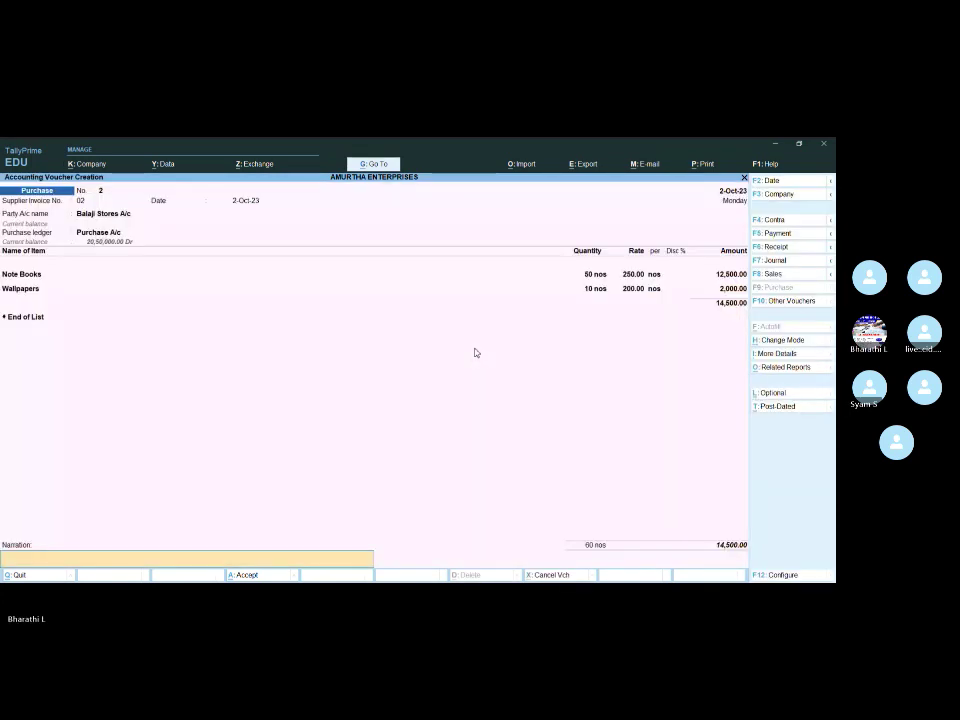
key(Return)
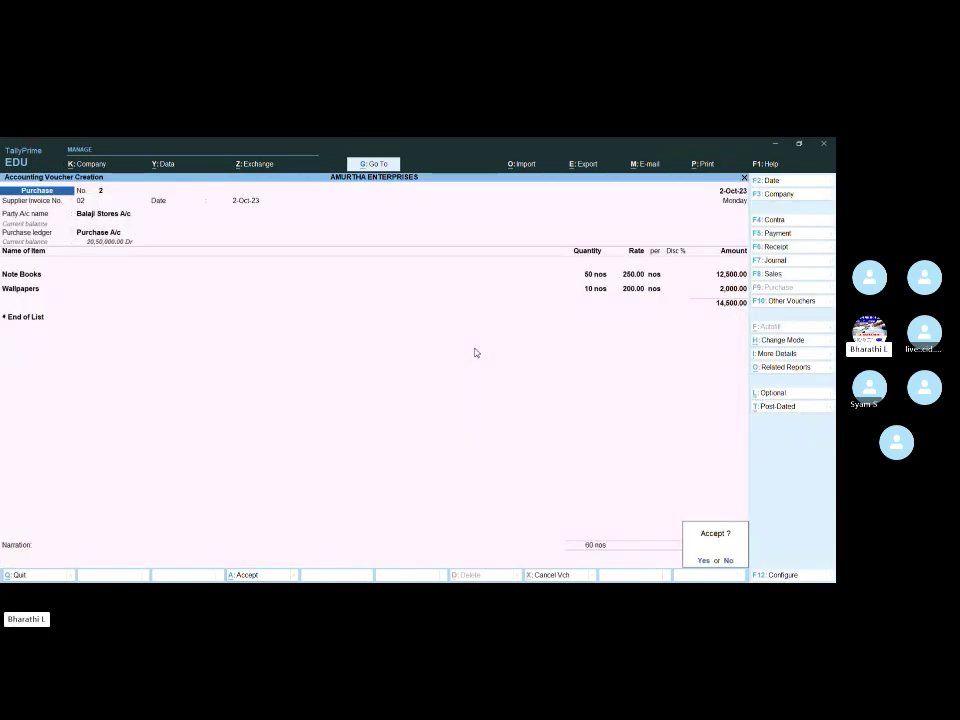
key(Return)
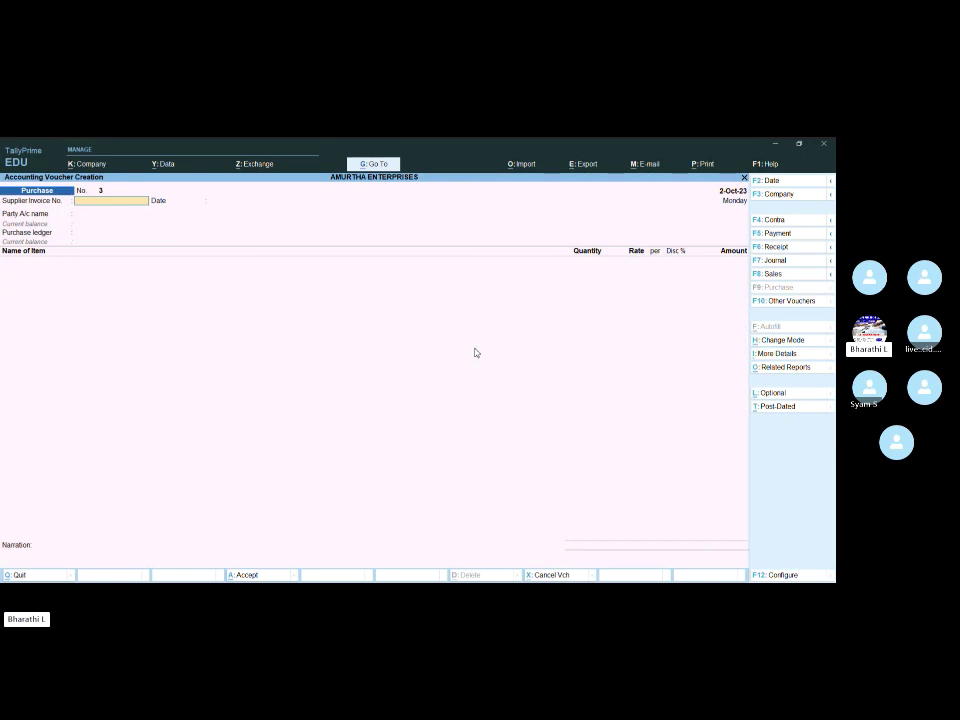
Discard the blank purchase voucher and return to Gateway of Tally
key(Escape)
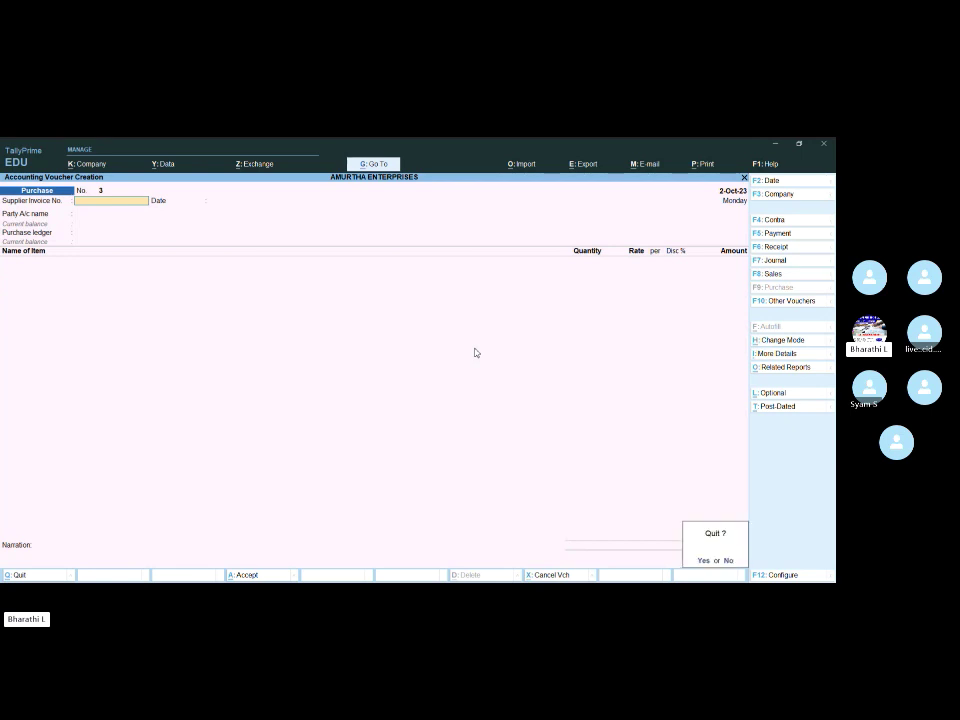
key(Return)
key(Down)
key(Down)
key(Down)
key(Down)
key(Down)
key(Down)
key(Down)
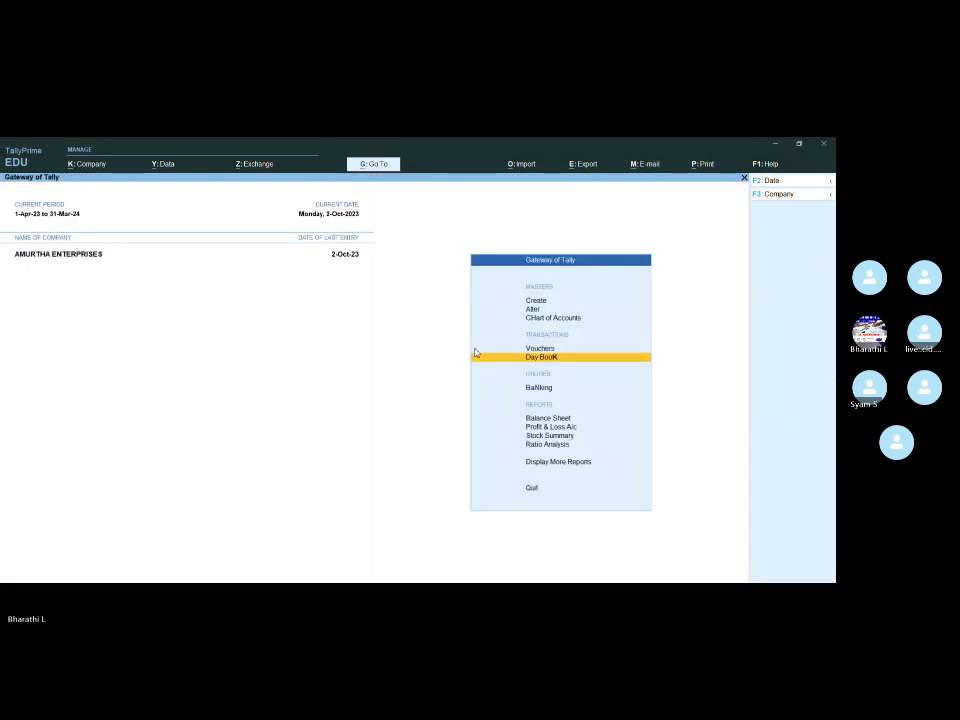
Go through Display More Reports, GST Reports and Other Reports to request Reverse Charge Supplies
key(Return)
key(Down)
key(Down)
key(Down)
key(Down)
key(Down)
key(Down)
key(Down)
key(Down)
key(Down)
key(Up)
key(Return)
key(Down)
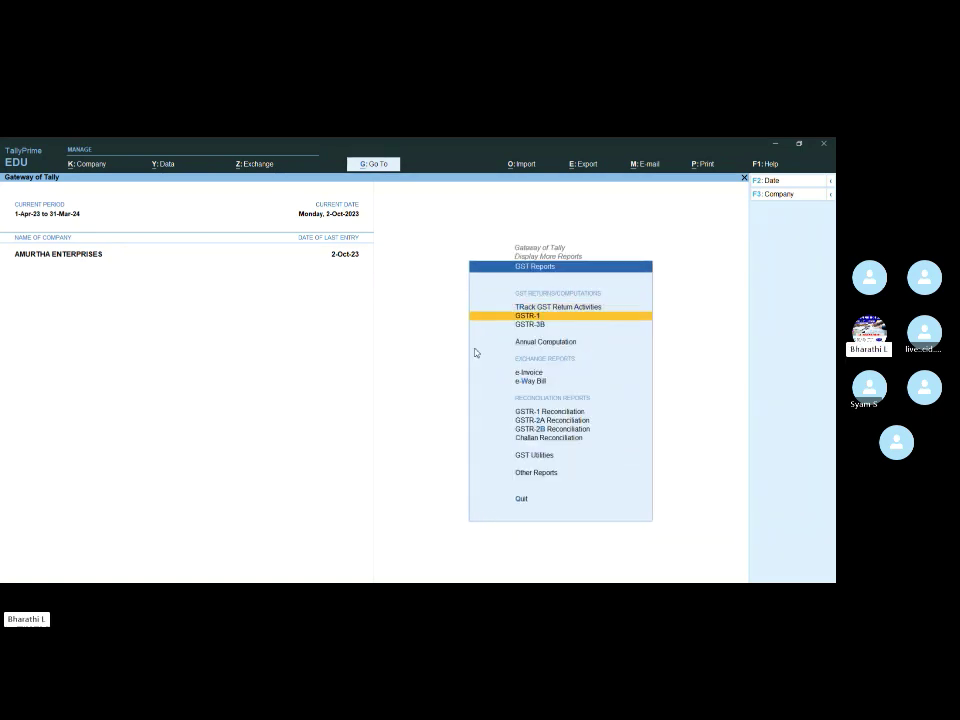
key(Down)
key(Down)
key(Down)
key(Down)
key(Down)
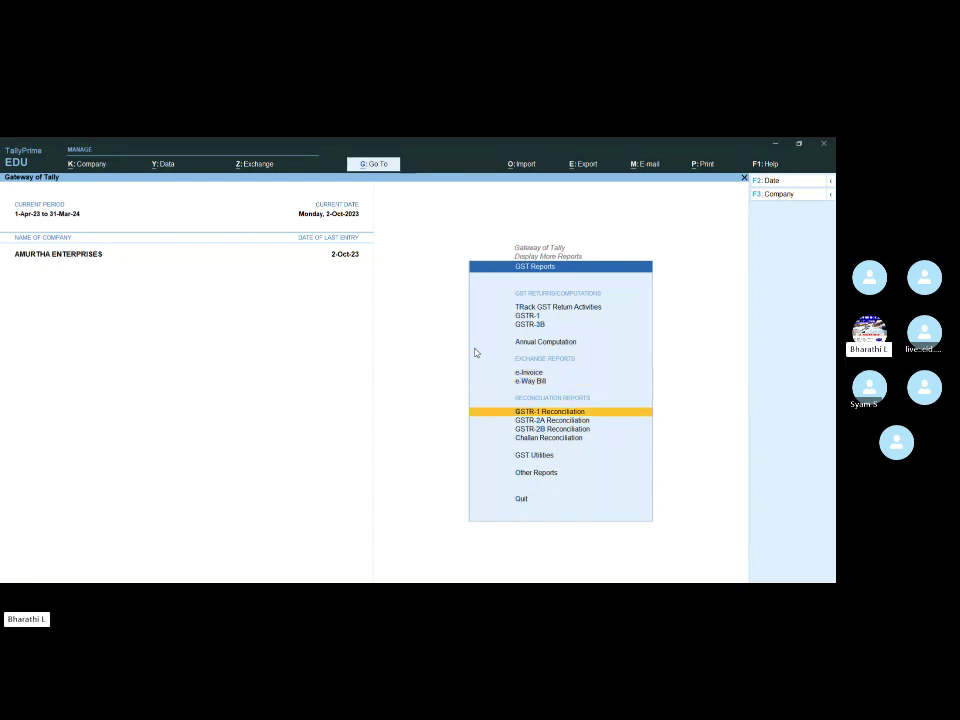
key(Down)
key(Down)
key(Down)
key(Down)
key(Down)
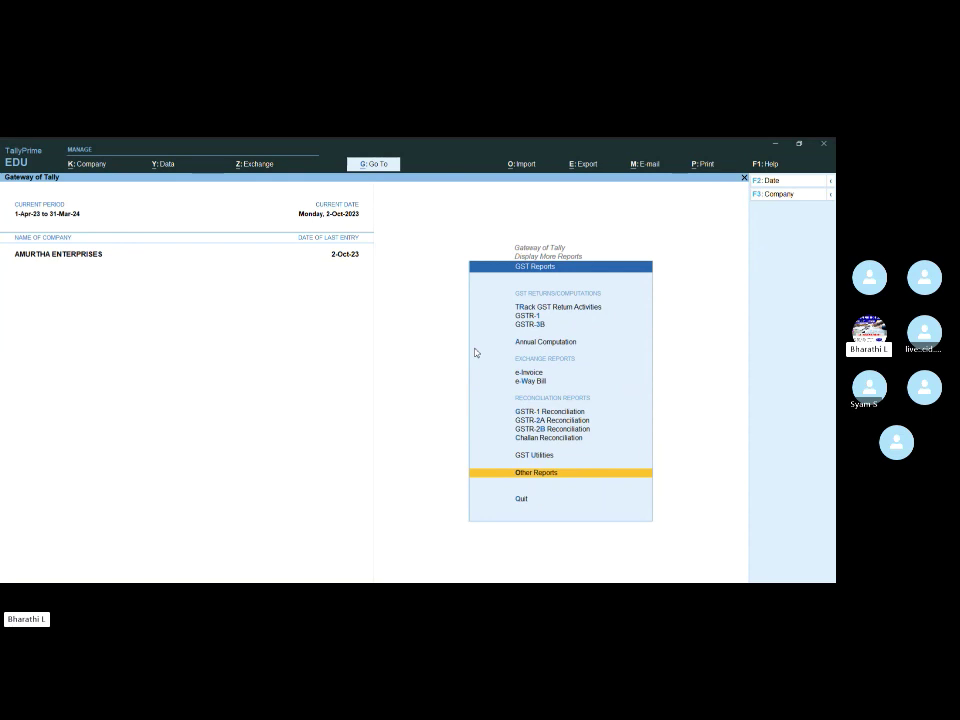
key(Return)
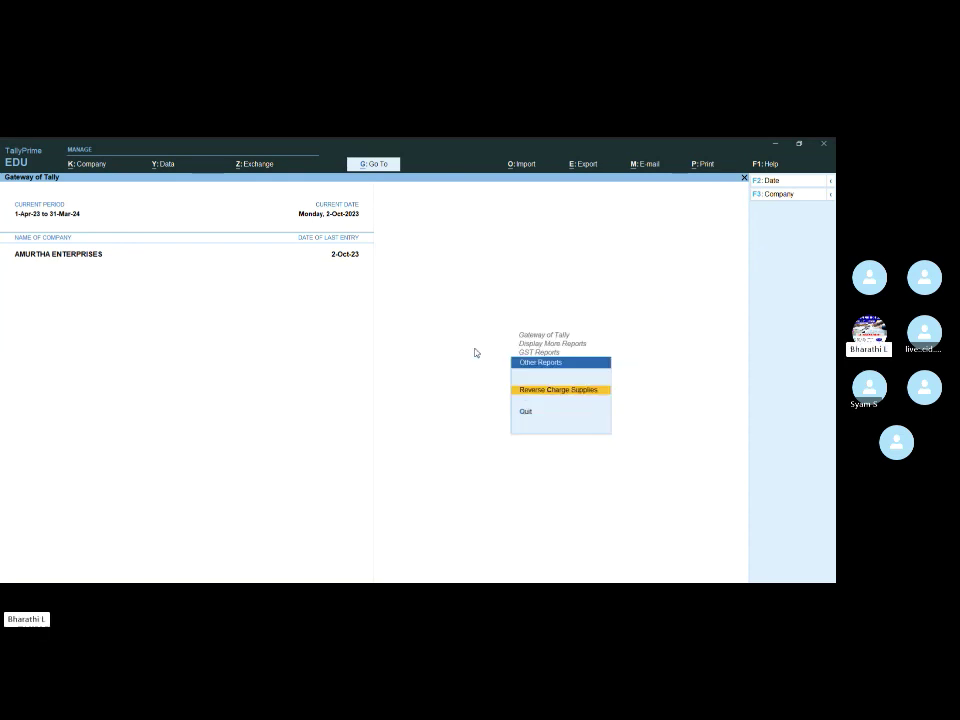
key(Return)
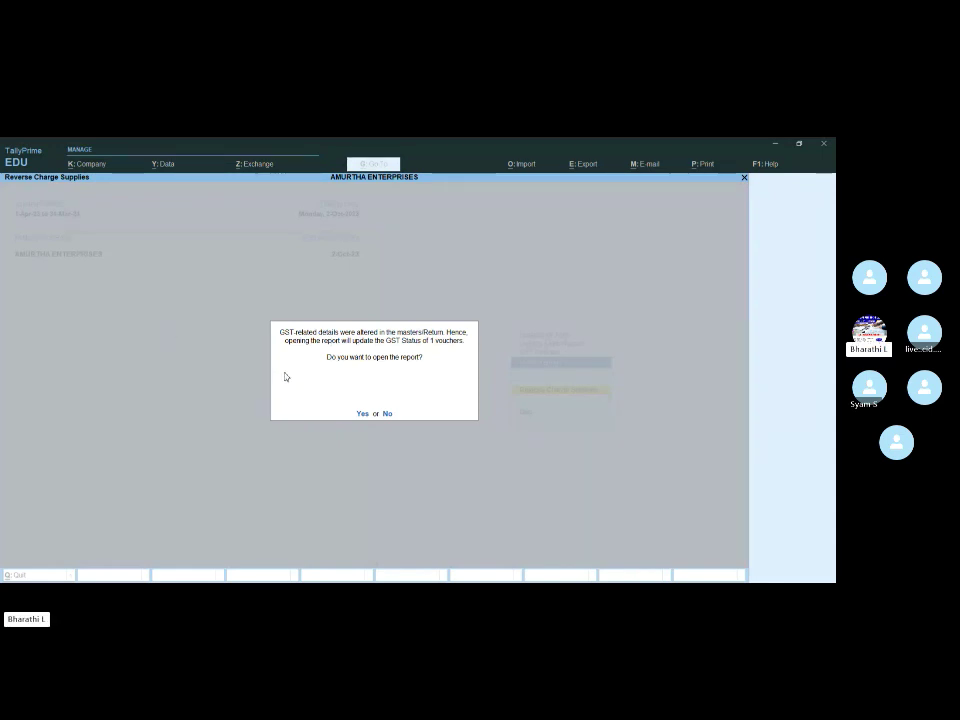
Accept the GST status update and drill into the 2,060 unregistered-dealer liability from Balaji Stores A/c
key(Return)
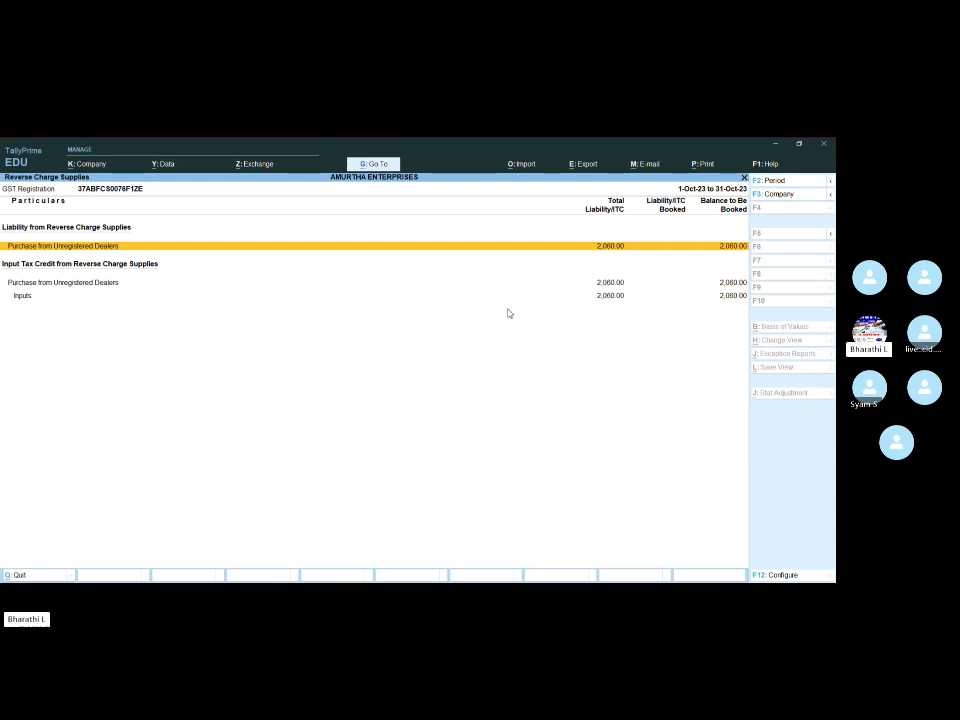
key(Down)
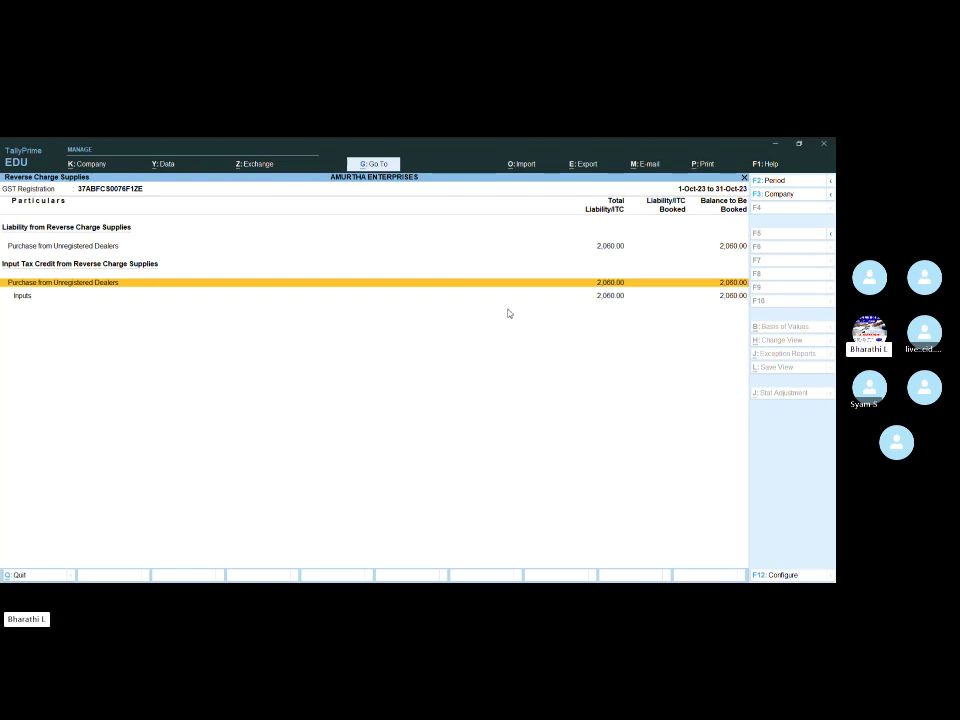
key(Up)
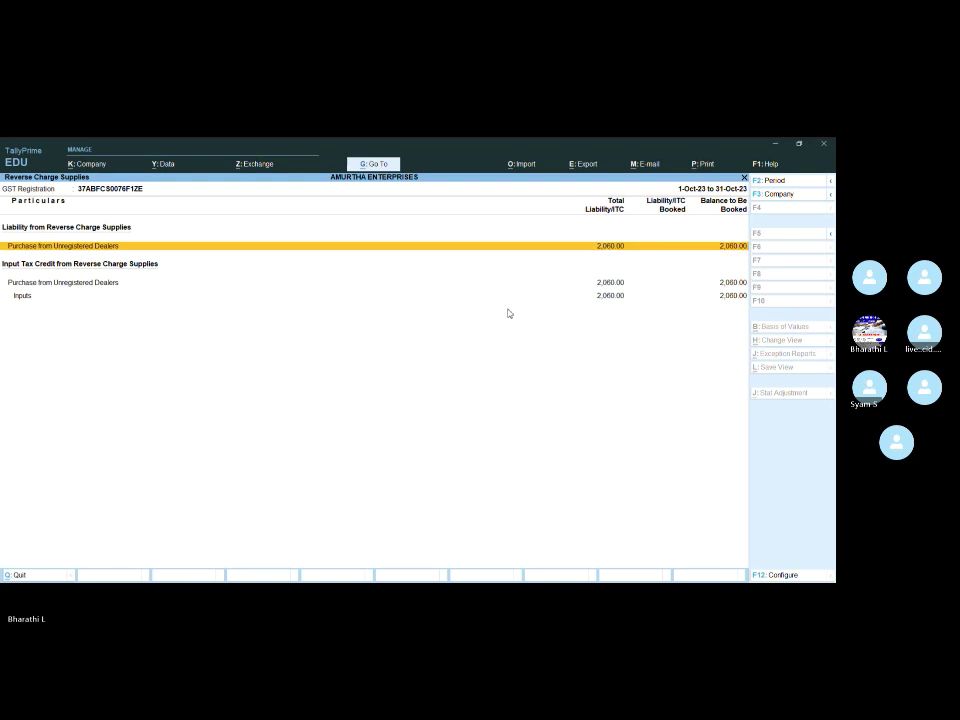
key(Return)
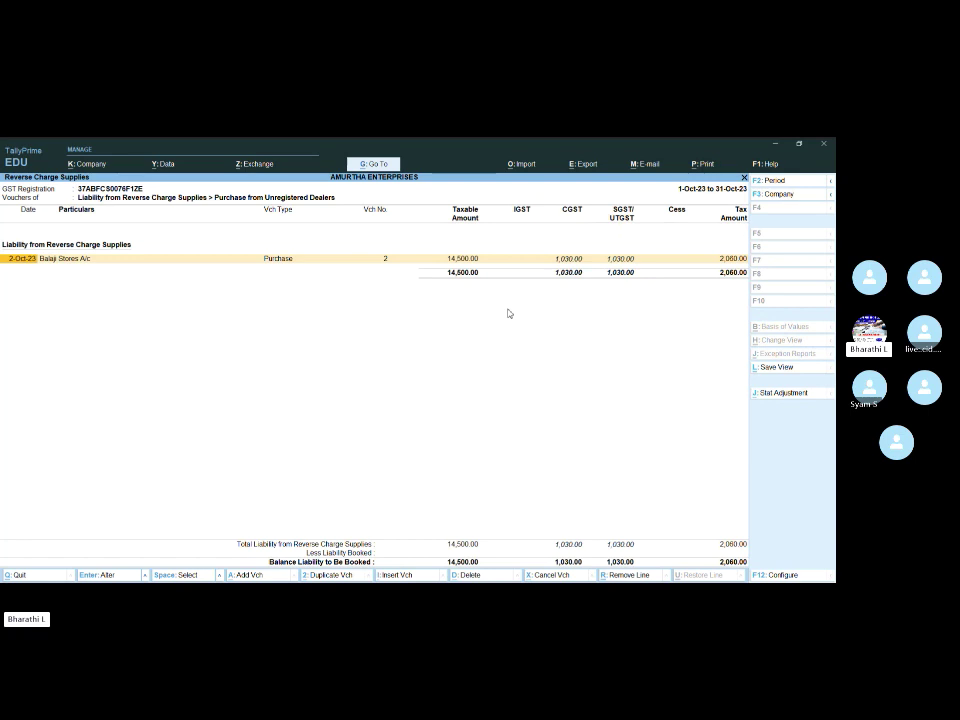
key(Escape)
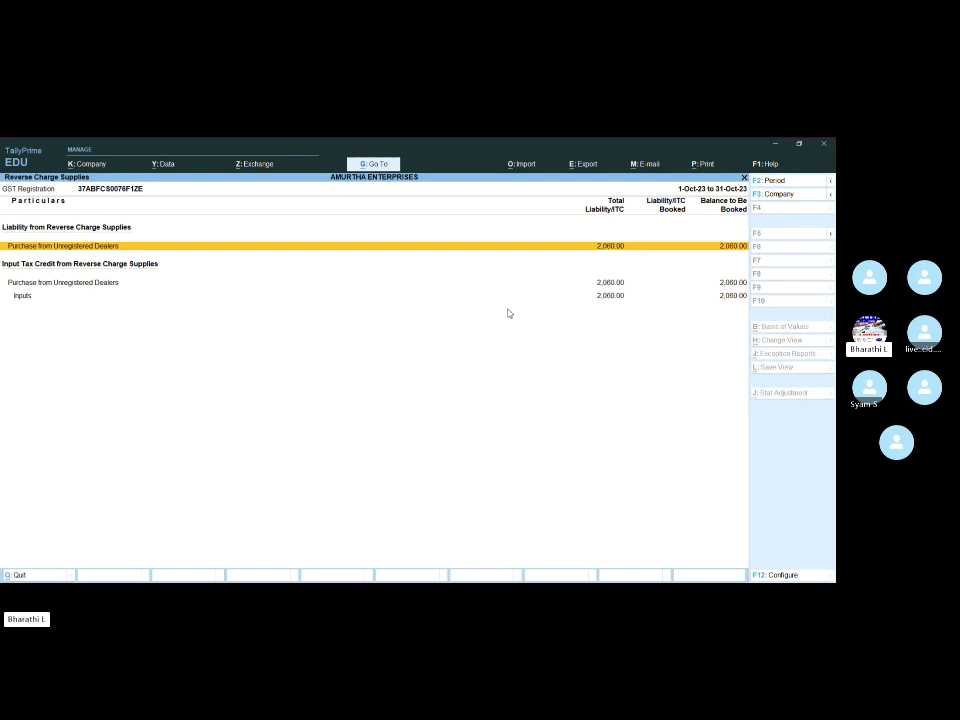
Close the Reverse Charge Supplies report to get back to the GST Reports list
key(Escape)
Back out to Gateway of Tally and open the Create masters list
key(Escape)
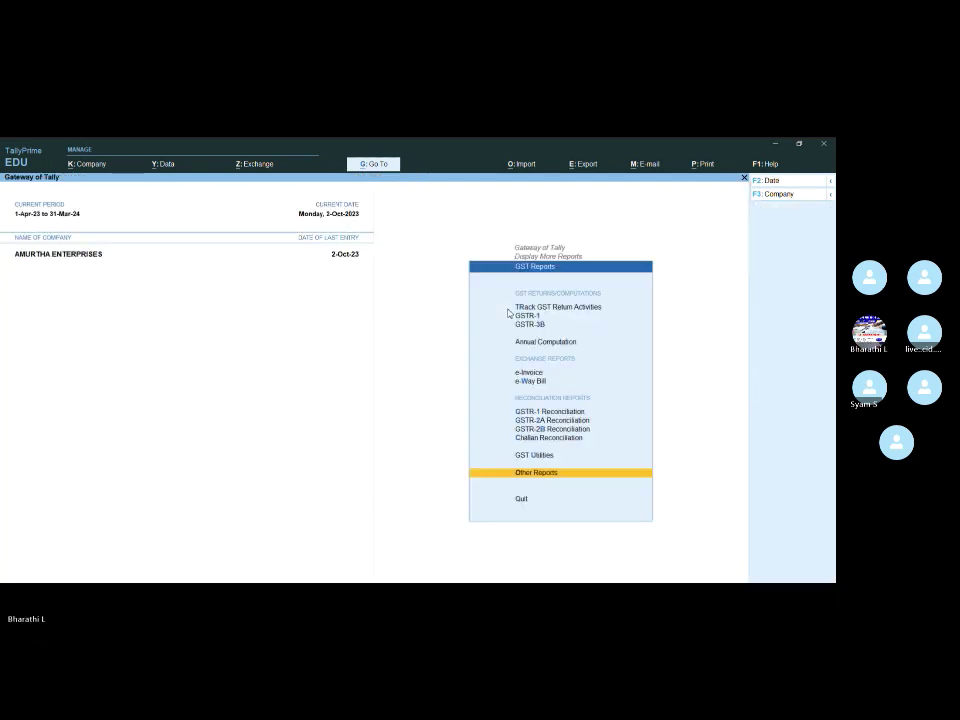
key(Escape)
key(Escape)
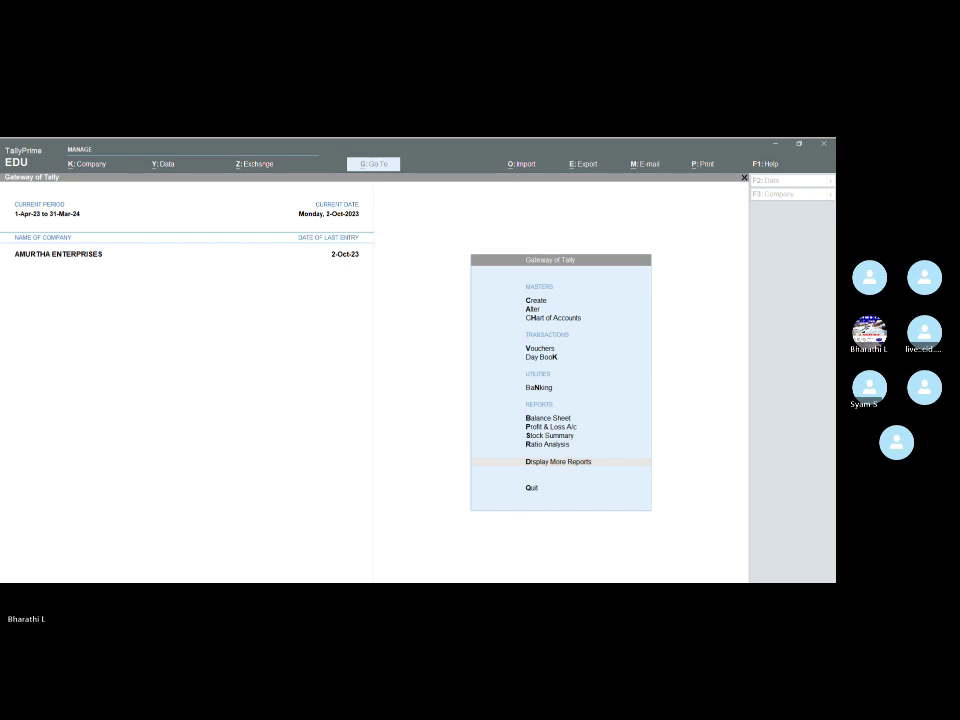
click(296, 334)
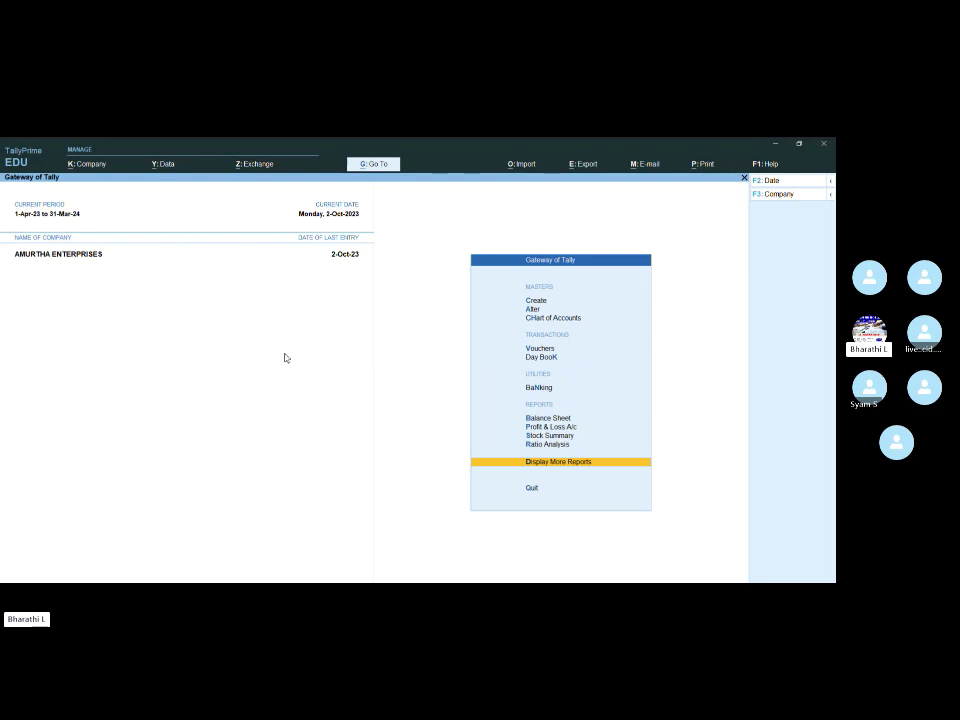
key(Up)
key(Up)
key(Up)
key(Up)
key(Up)
key(Up)
key(Up)
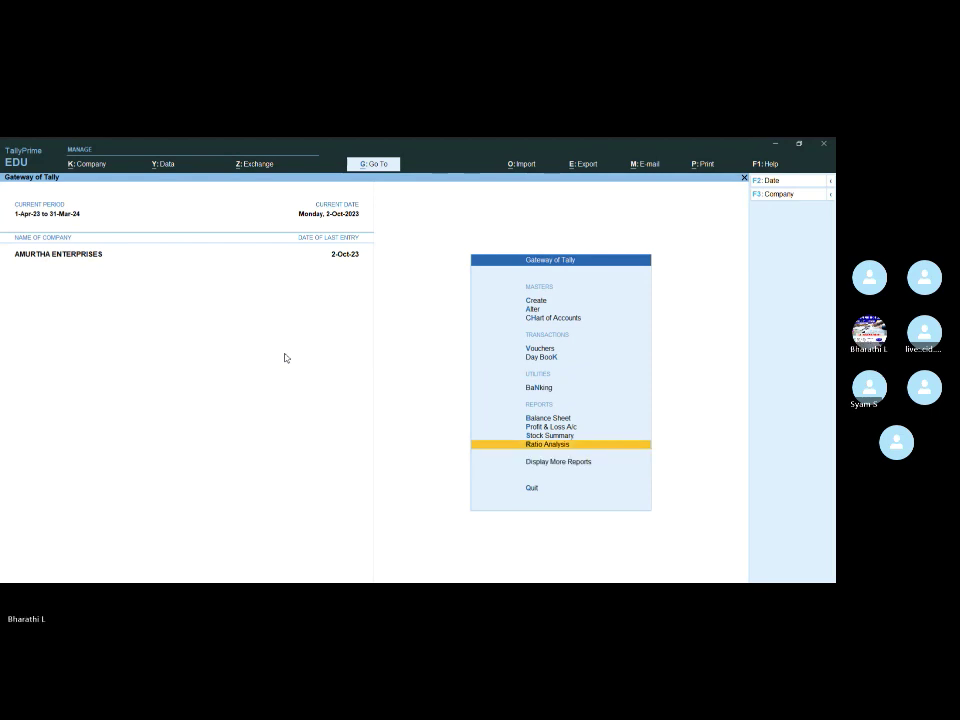
key(Up)
key(Up)
key(Up)
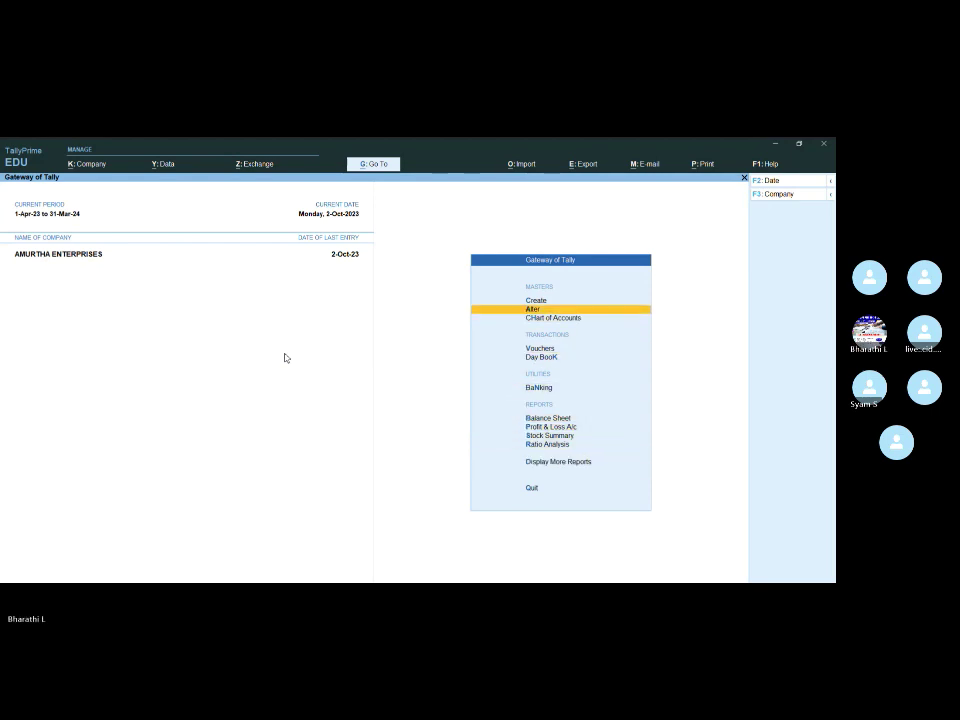
key(Return)
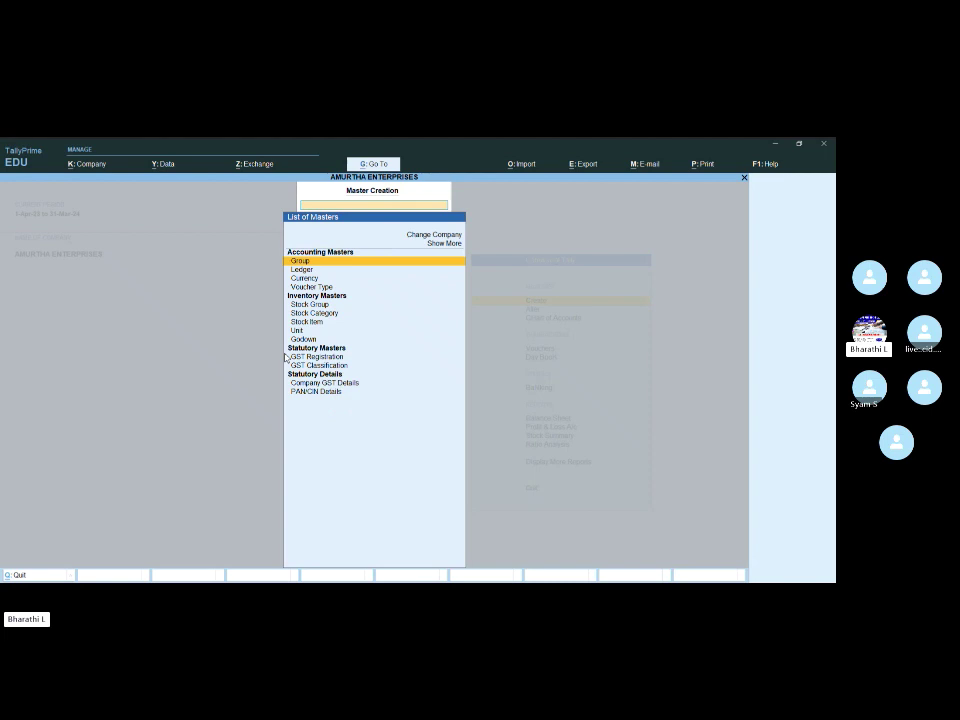
Create a ledger named Ganaga under the Sundry Debtors group
key(Down)
key(Return)
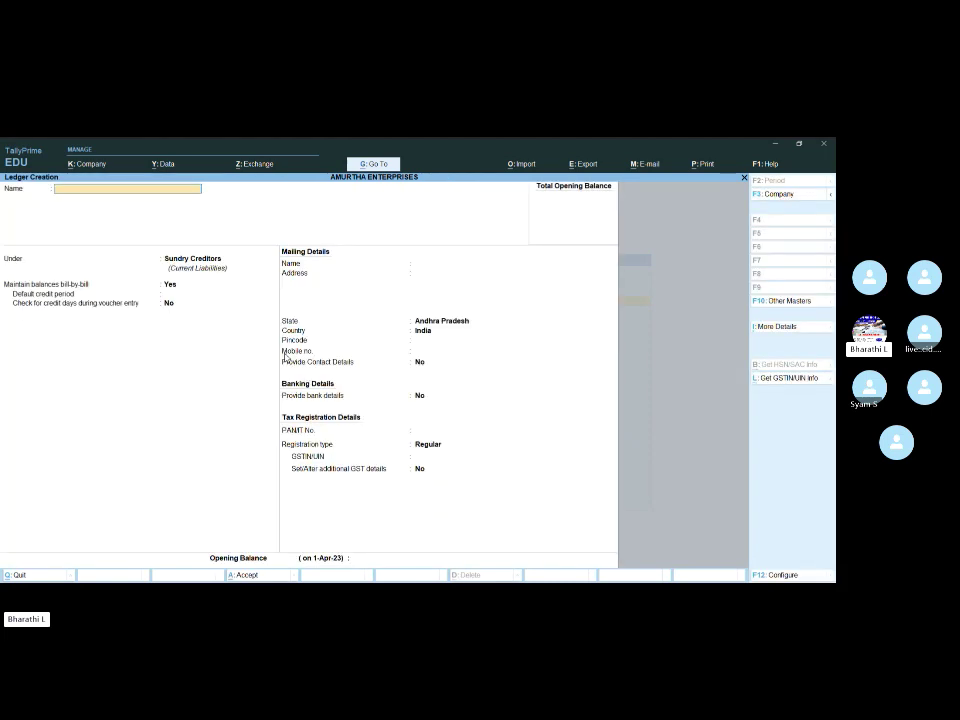
text(Ganaga)
key(Return)
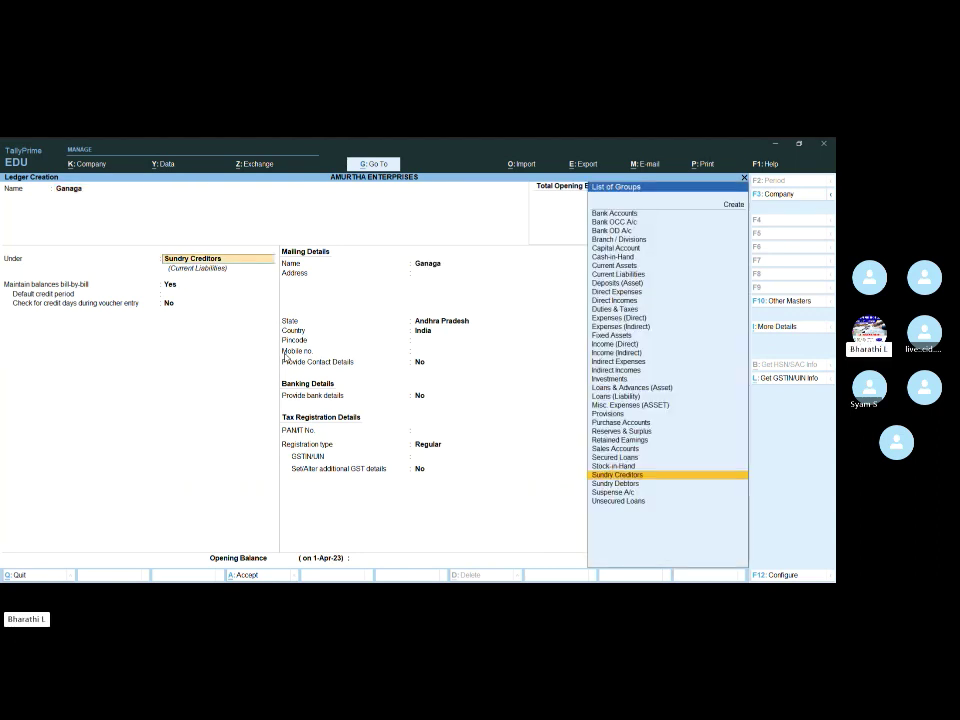
text(S)
key(Down)
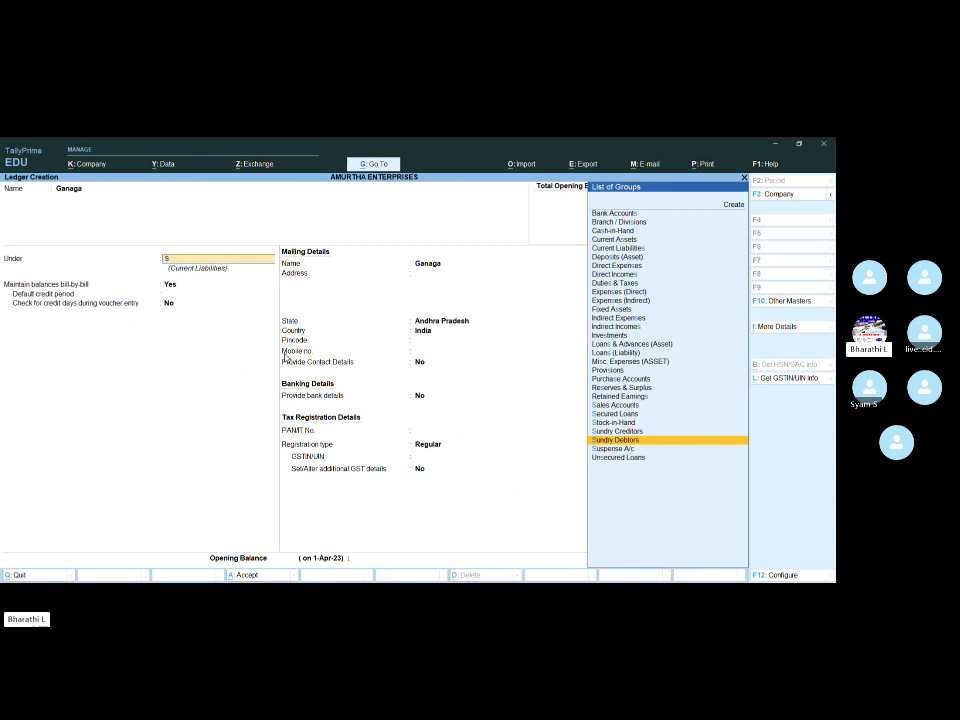
key(Return)
key(Return)
key(Return)
key(Return)
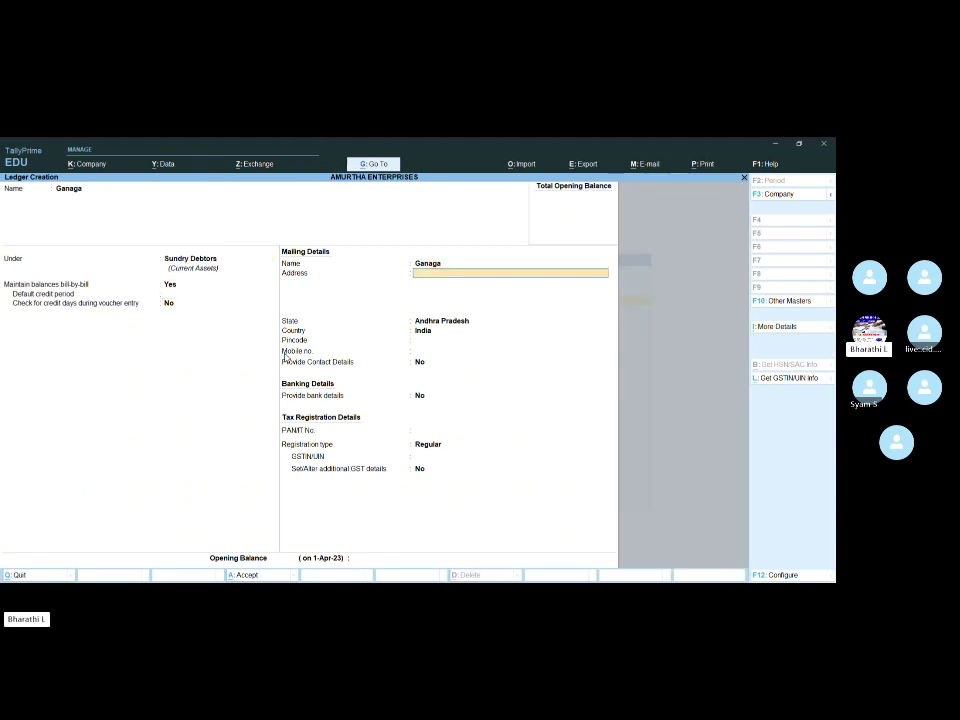
Enter Tirupat as the address, set registration Unregistered/Consumer, and save the ledger
text(Tirupat)
key(Return)
key(Return)
key(Return)
key(Return)
key(Return)
key(Return)
key(Return)
key(Return)
key(Return)
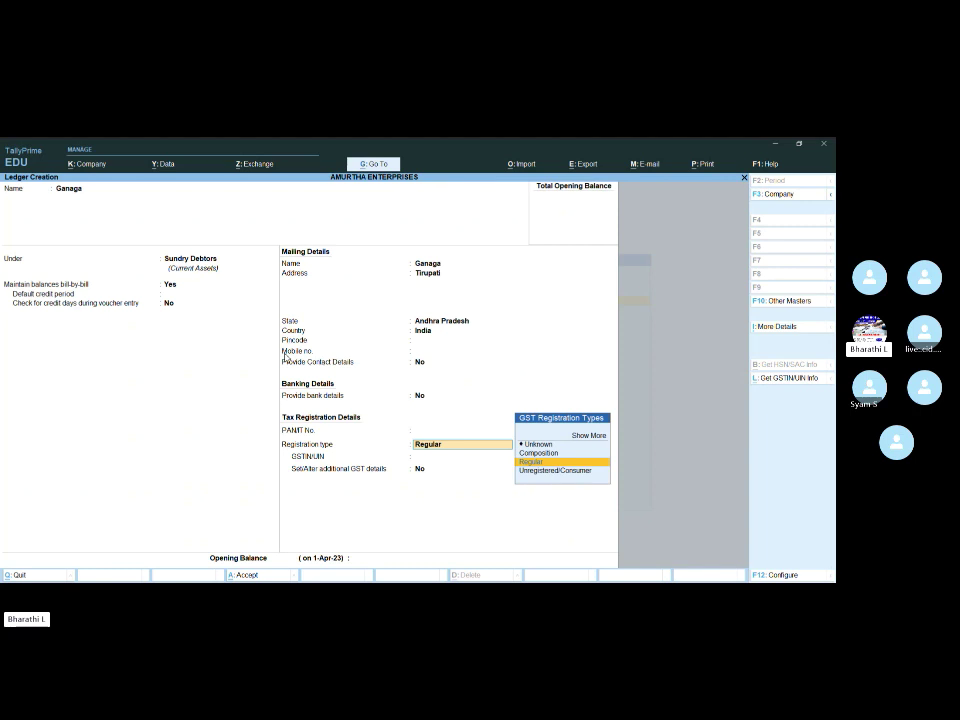
key(Down)
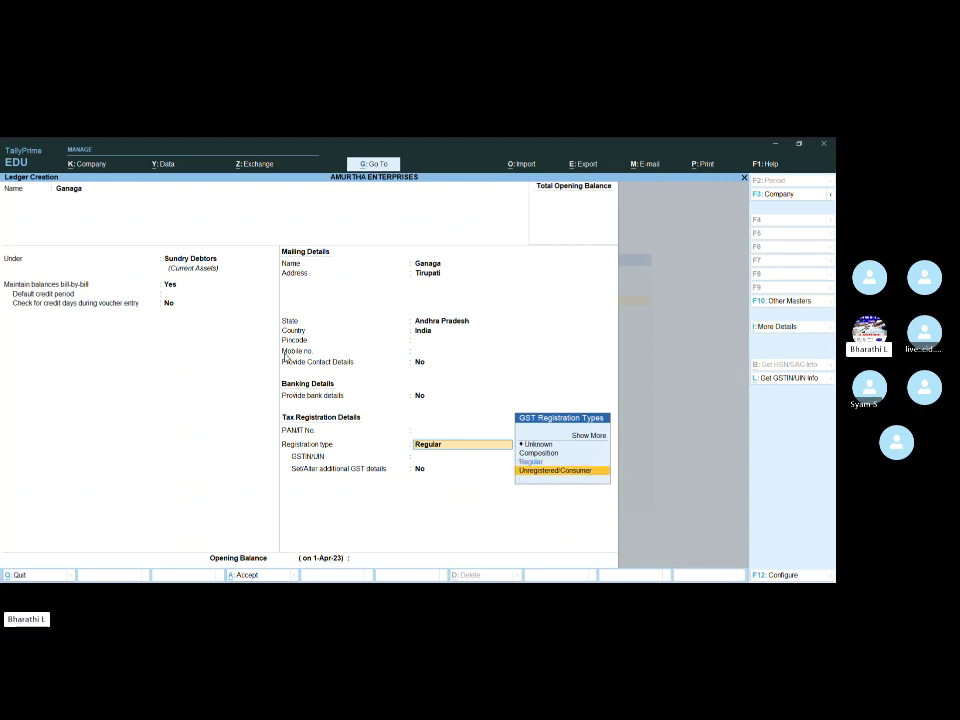
key(Return)
key(Return)
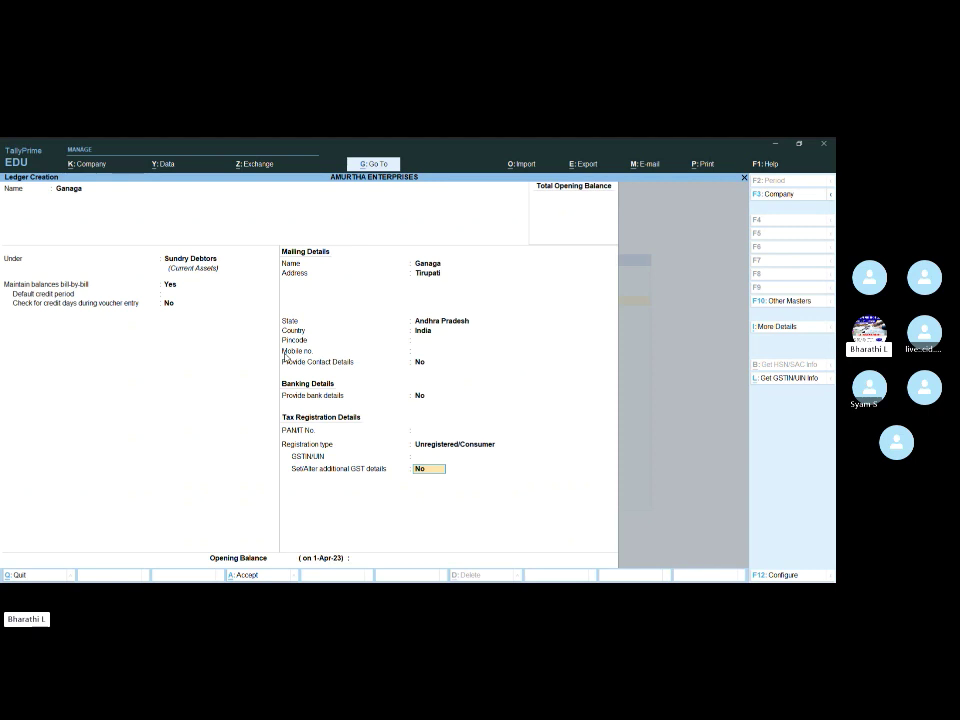
key(Return)
key(Return)
key(Return)
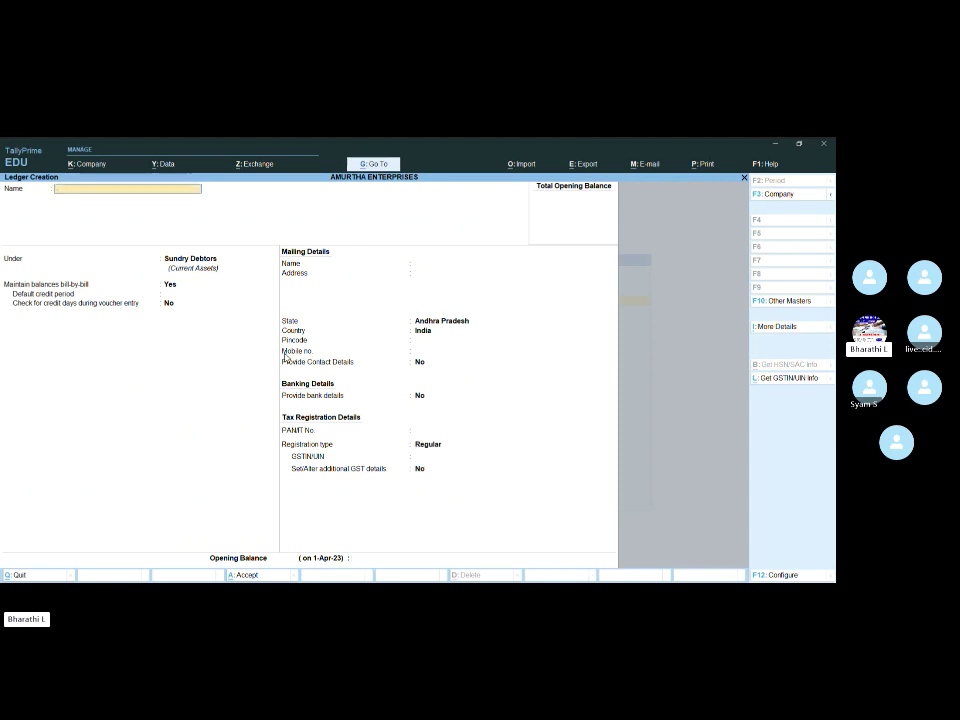
key(Escape)
key(Return)
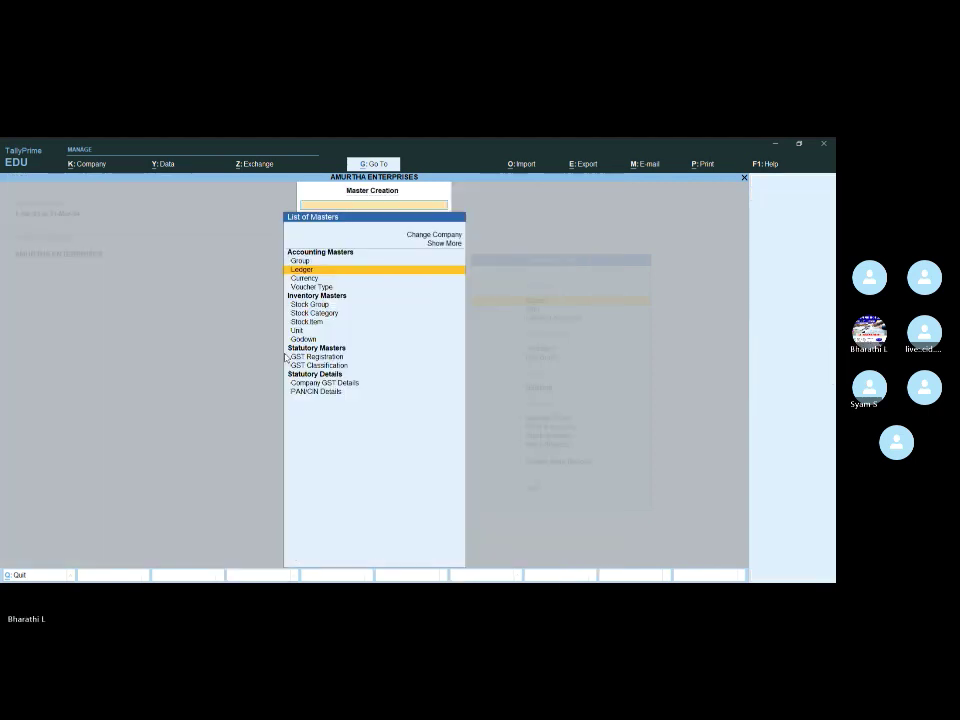
key(Escape)
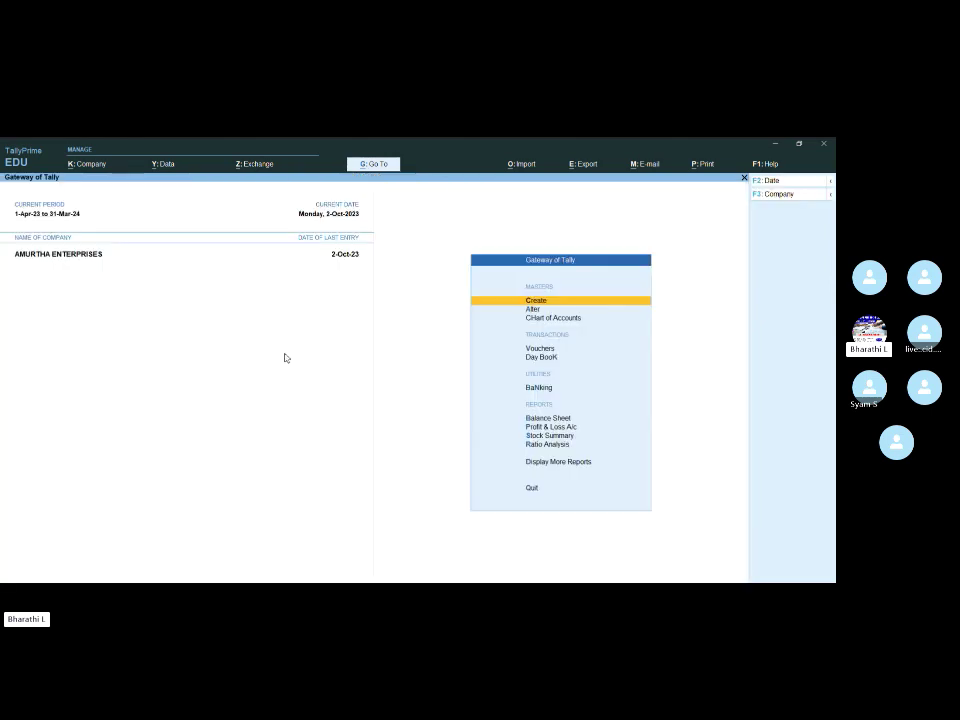
Start a Sales voucher with Ganaga as the party and Sales as the ledger
key(Down)
key(Down)
key(Down)
key(Down)
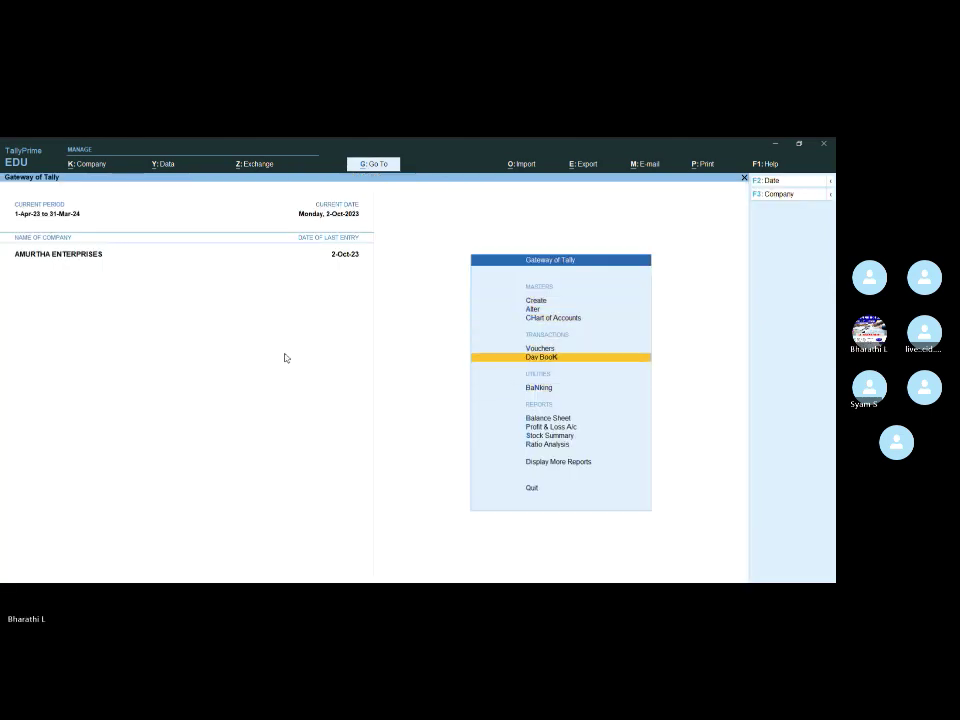
key(Up)
key(Return)
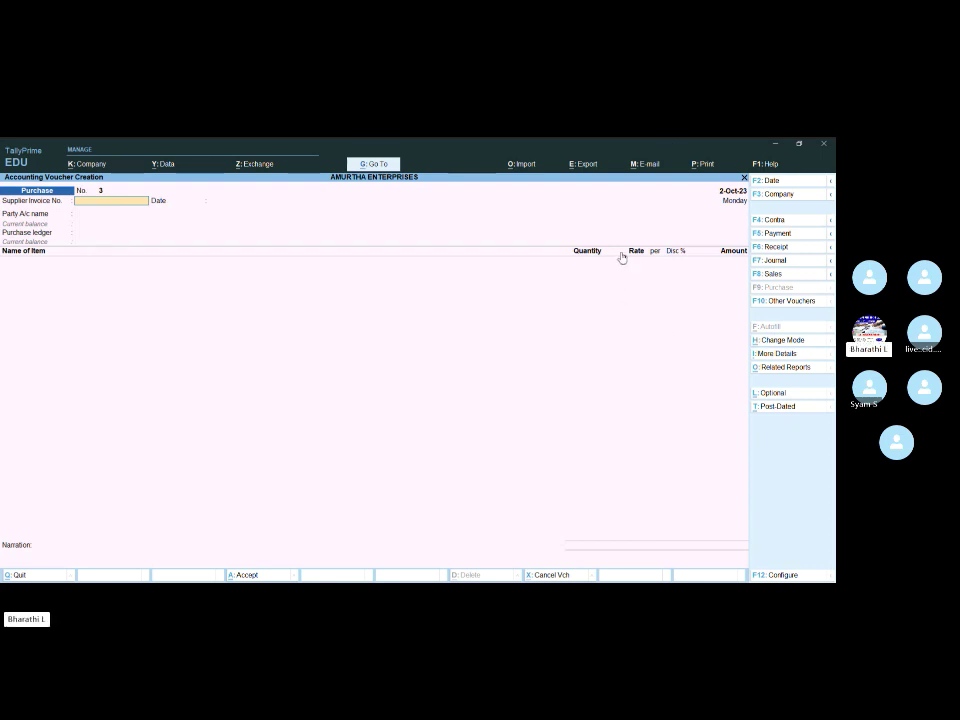
key(F8)
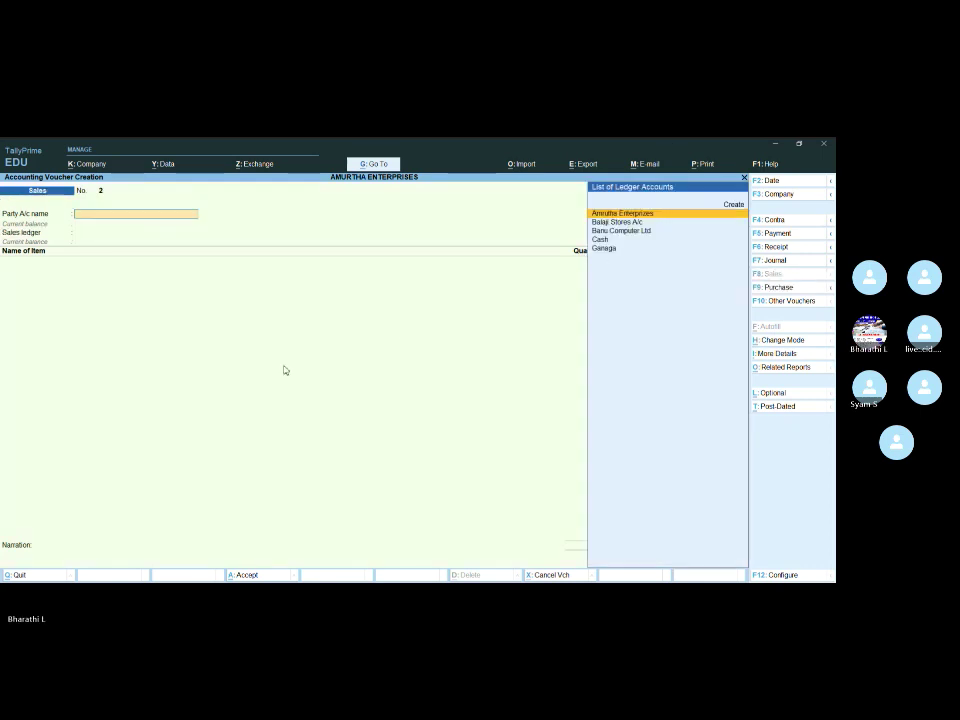
key(Down)
key(Down)
key(Down)
key(Down)
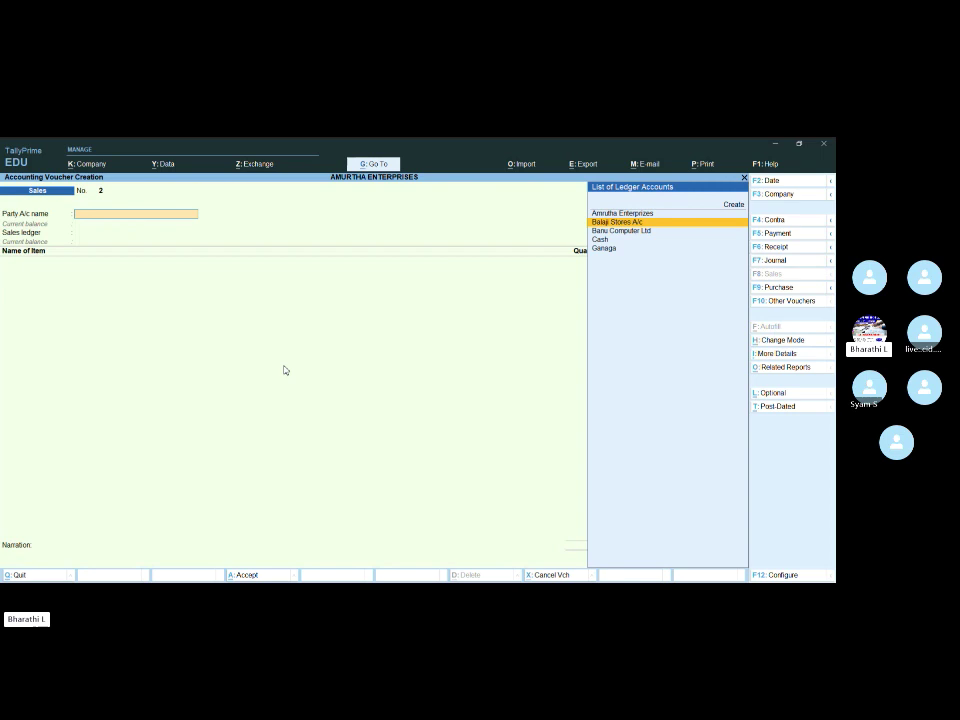
key(Return)
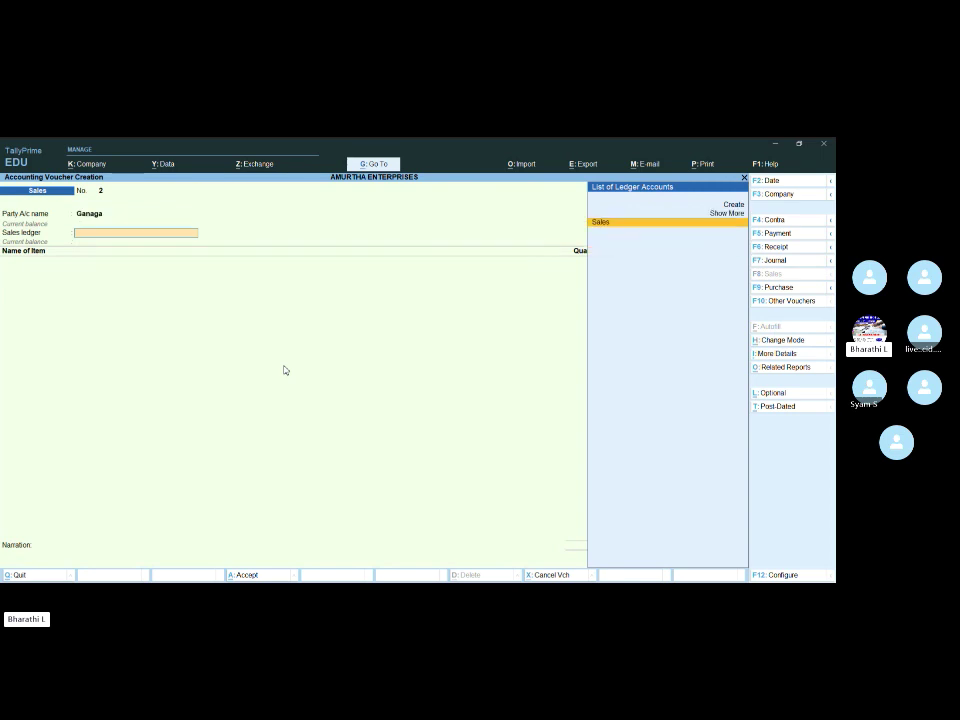
key(Return)
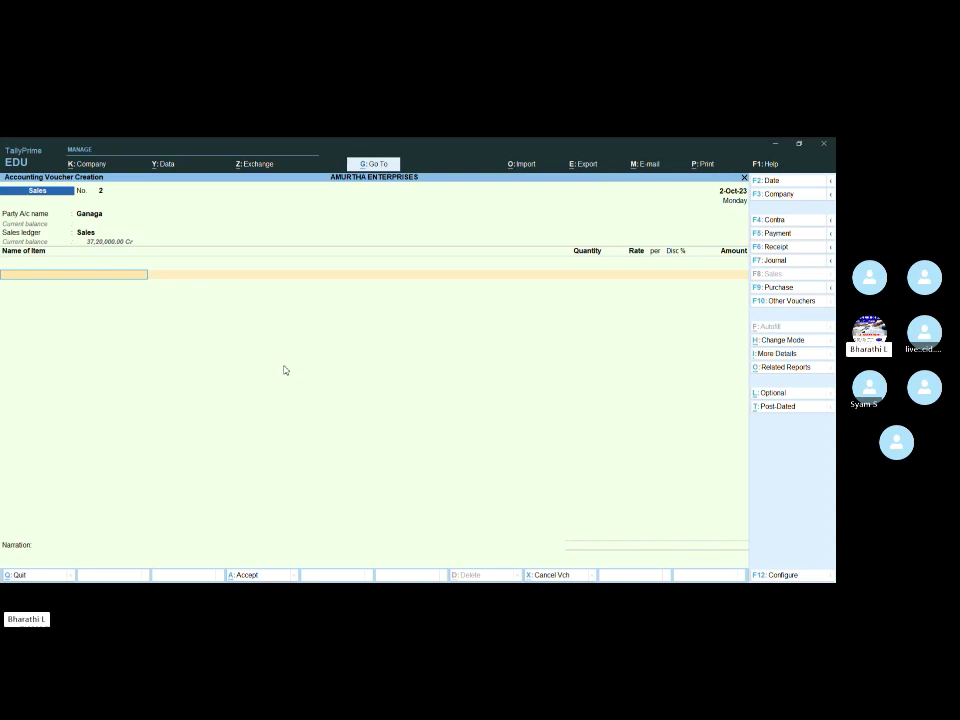
Add the OPPO stock item, correcting the quantity from 10 to 2 nos
text(s)
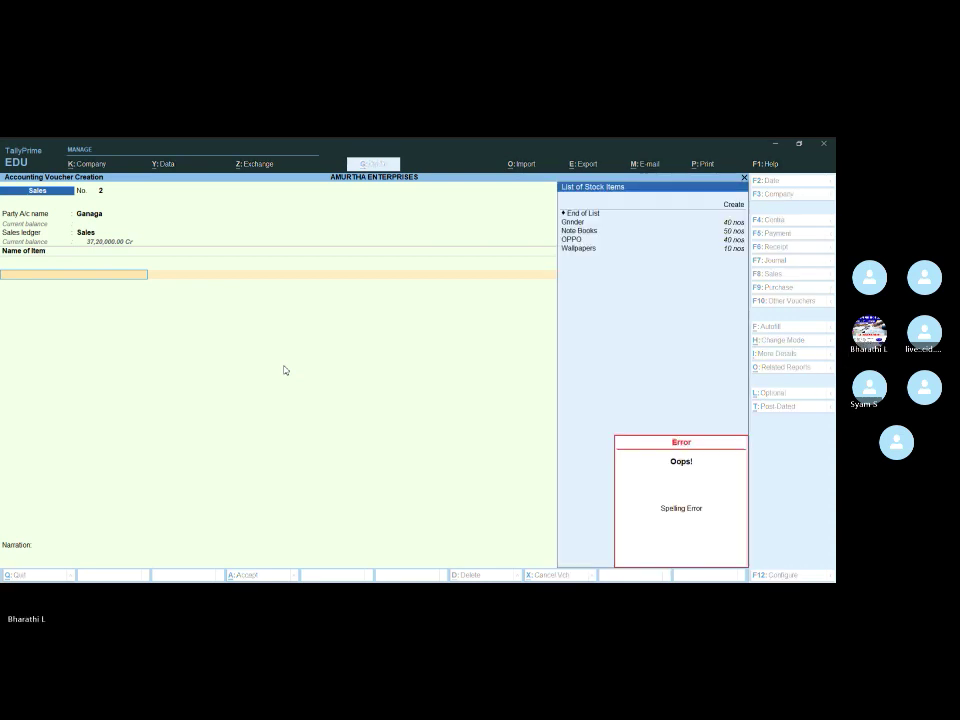
key(Down)
key(Down)
key(Down)
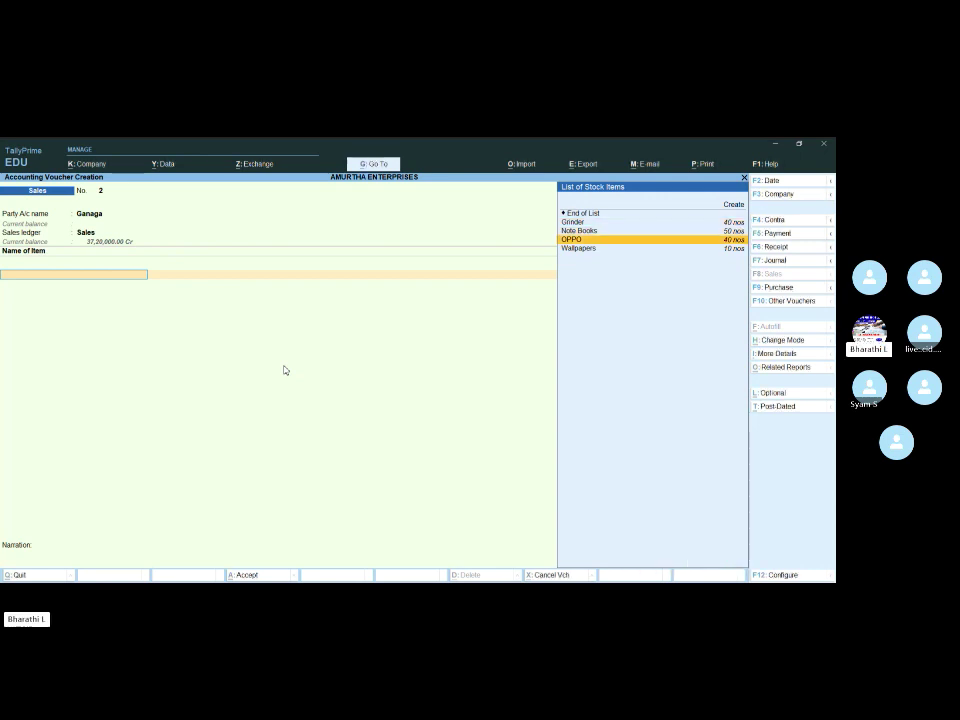
key(Return)
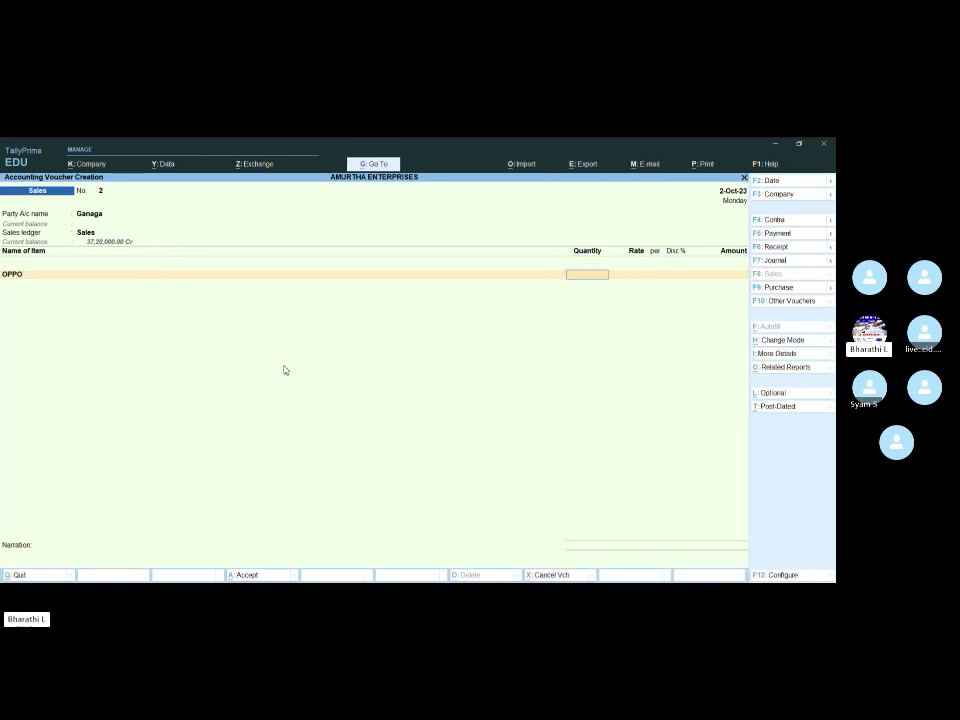
text(10)
key(Return)
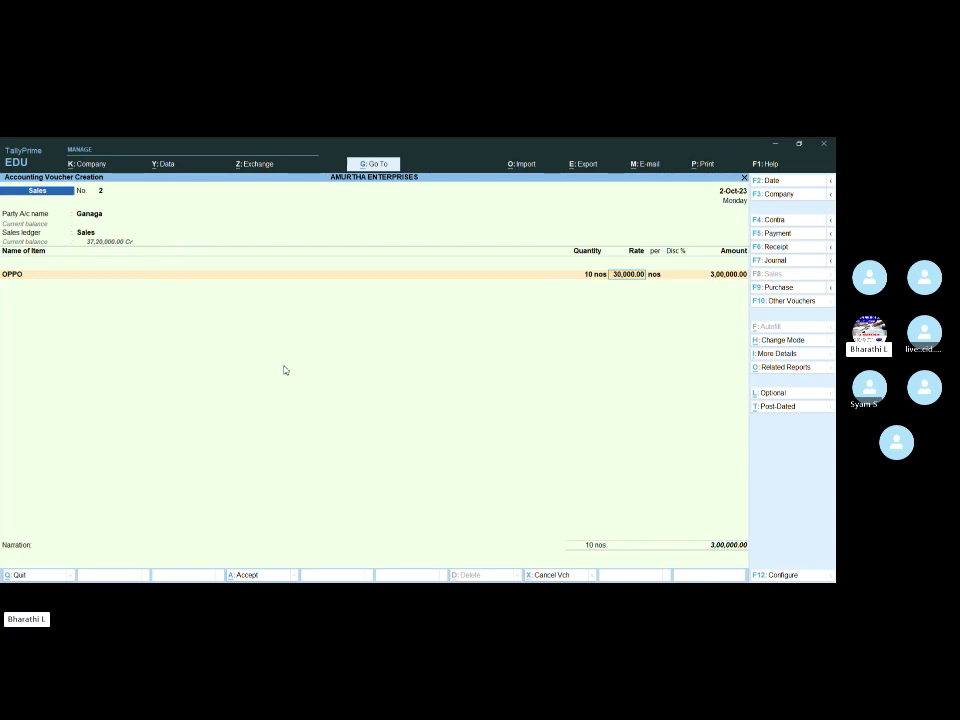
key(Return)
key(Return)
key(BackSpace)
key(BackSpace)
key(BackSpace)
text(2)
key(Return)
key(Return)
key(Return)
key(Return)
Add Output SGST and CGST, skip GST details, set New Ref, and save the 67,200 invoice
key(Return)
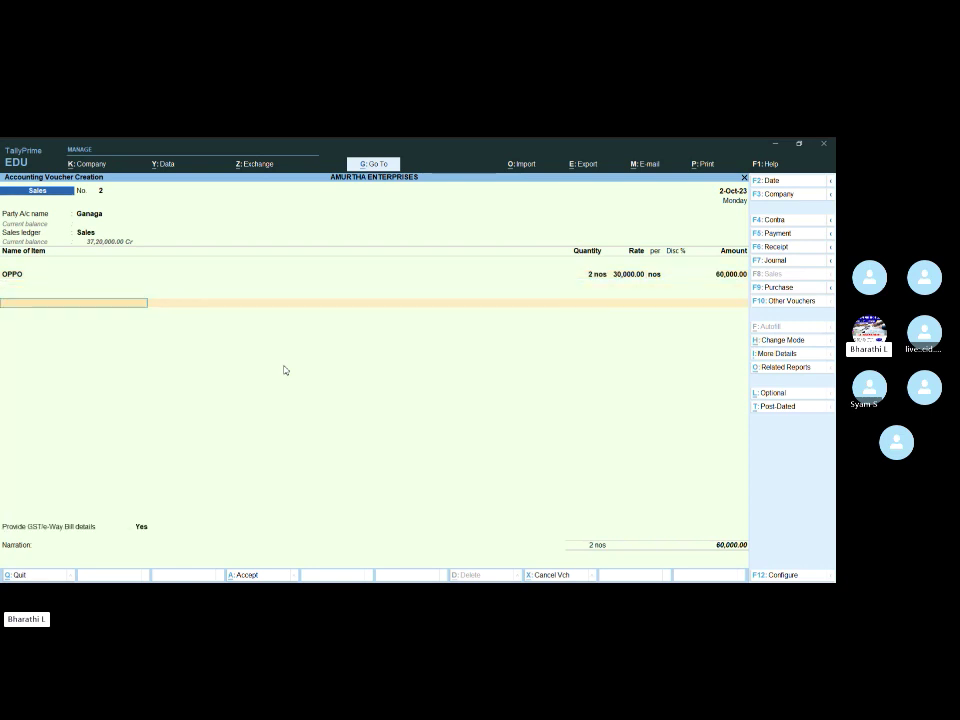
text(Ou)
key(Down)
key(Return)
key(Return)
text(O)
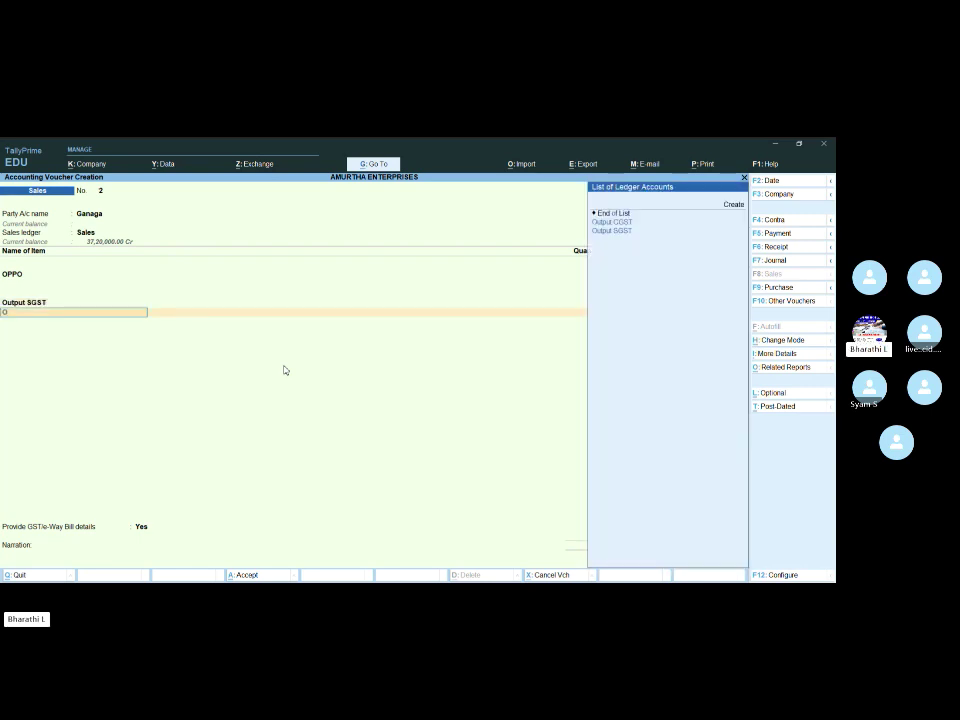
text(u)
key(Return)
key(Return)
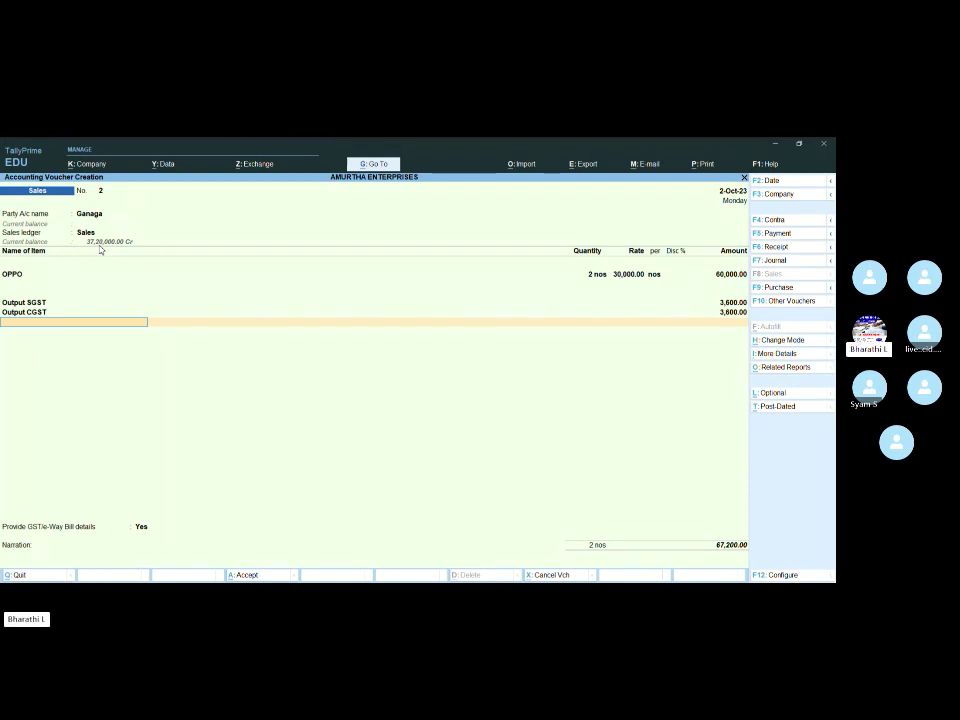
key(Return)
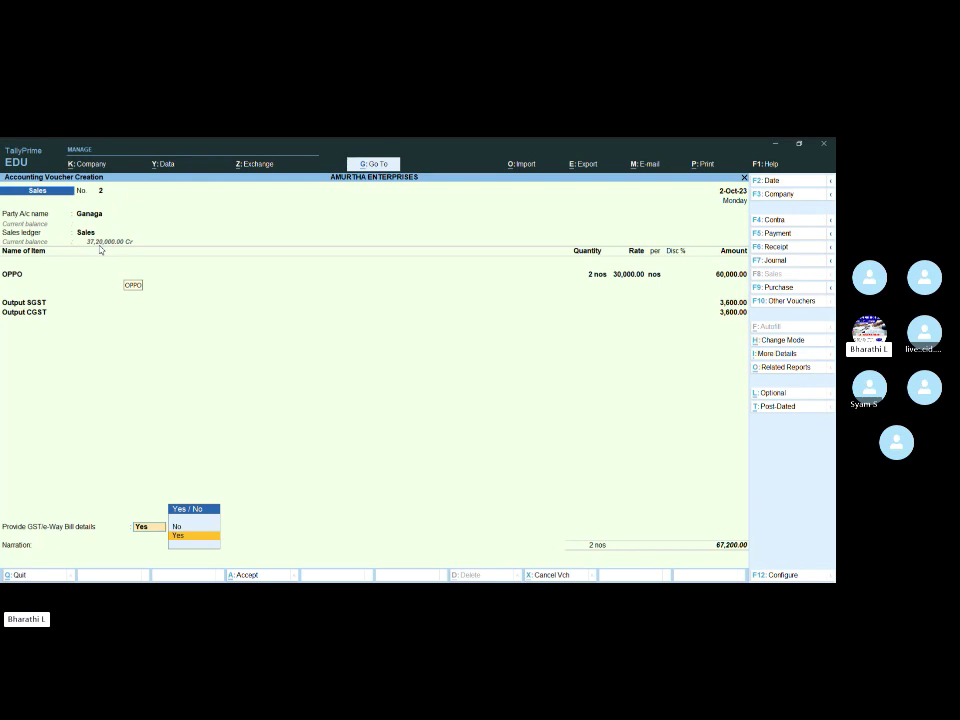
key(Up)
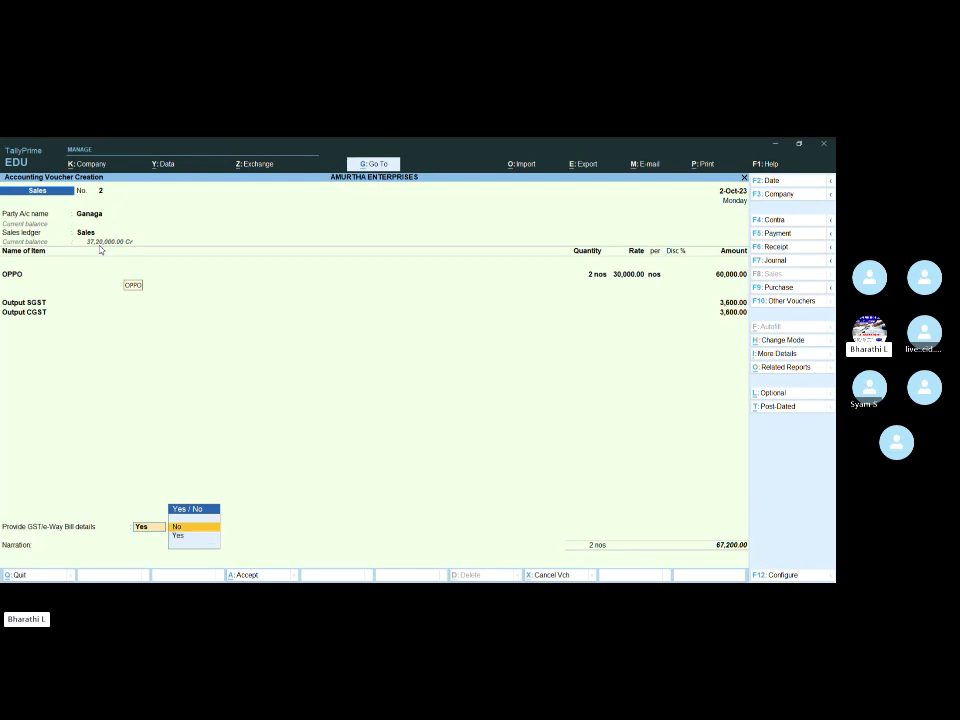
key(Return)
key(Return)
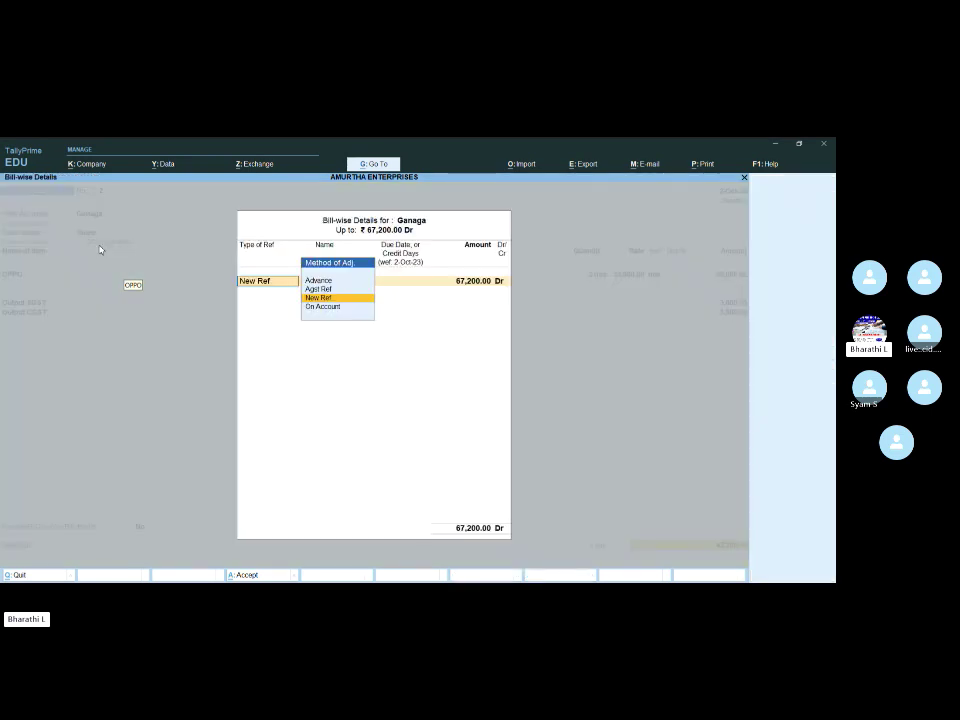
key(Return)
key(Return)
key(Return)
key(Return)
key(Return)
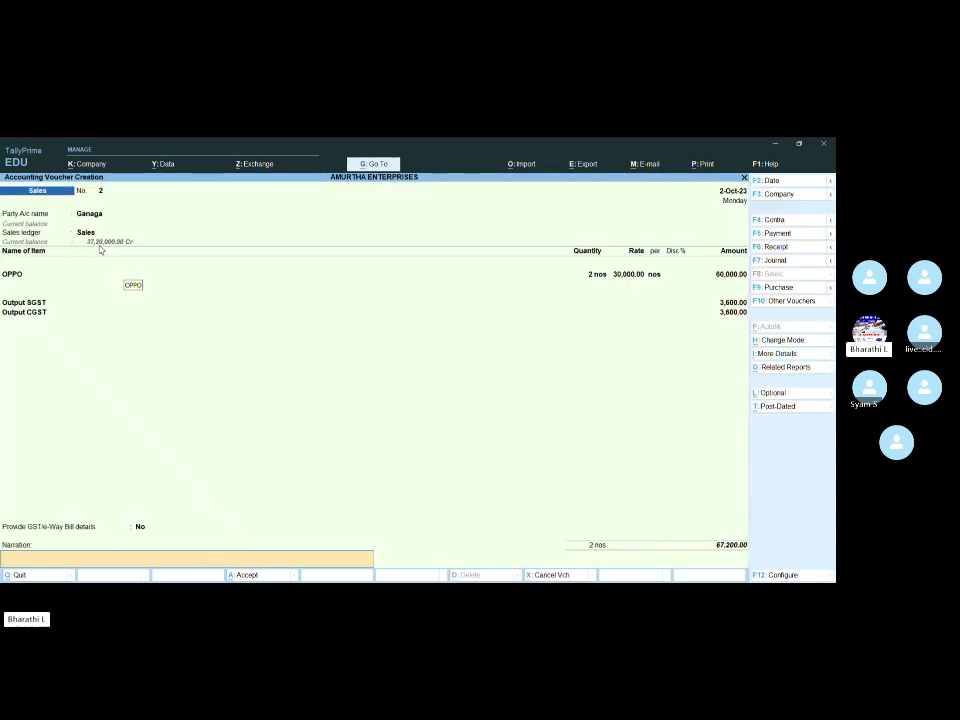
key(Return)
key(Return)
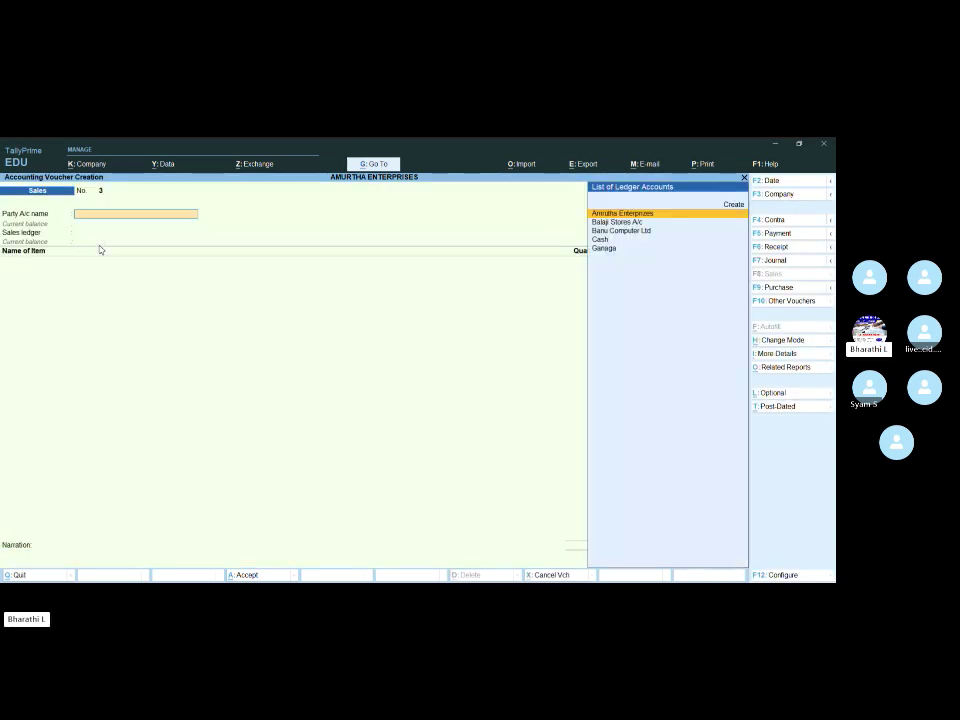
Discard the blank sales voucher and open GSTR-1 from Display More Reports > GST Reports
key(Escape)
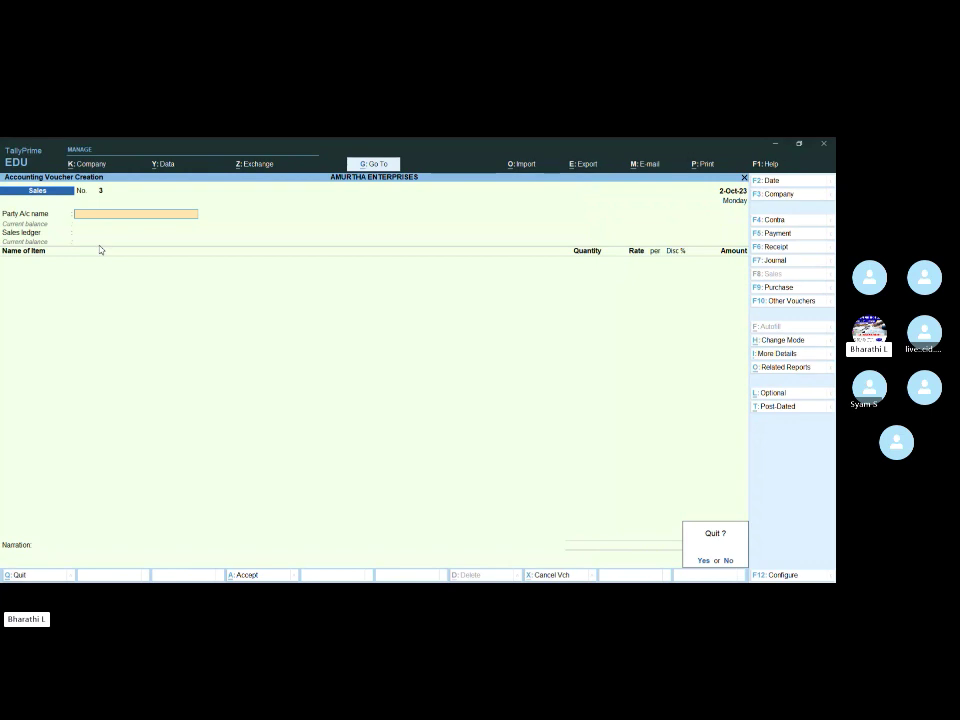
key(Return)
key(Down)
key(Down)
key(Down)
key(Down)
key(Down)
key(Down)
key(Down)
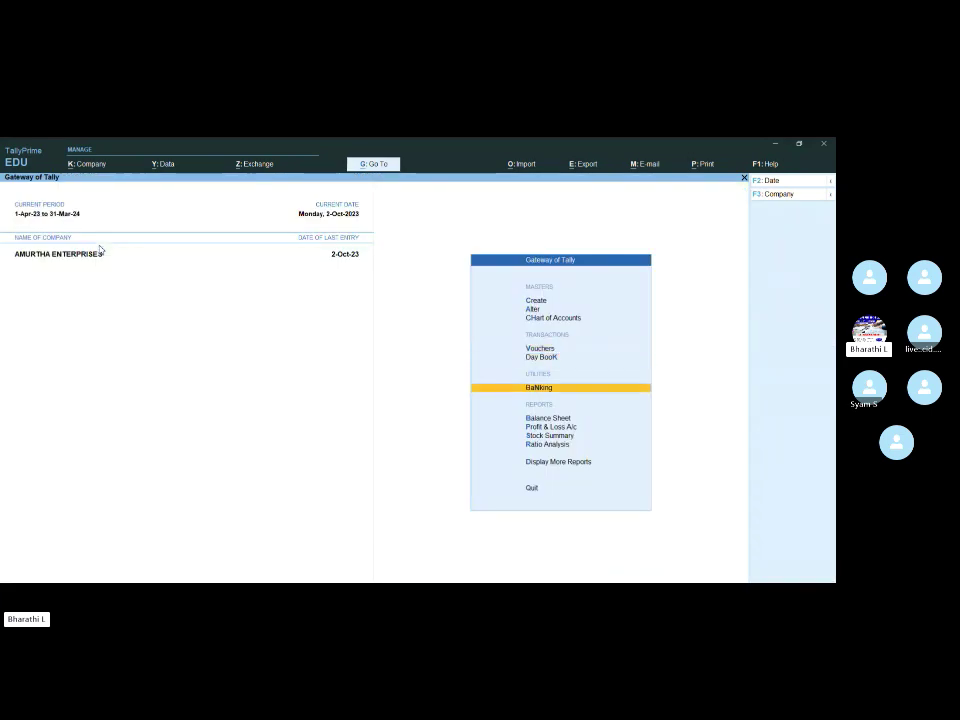
key(Return)
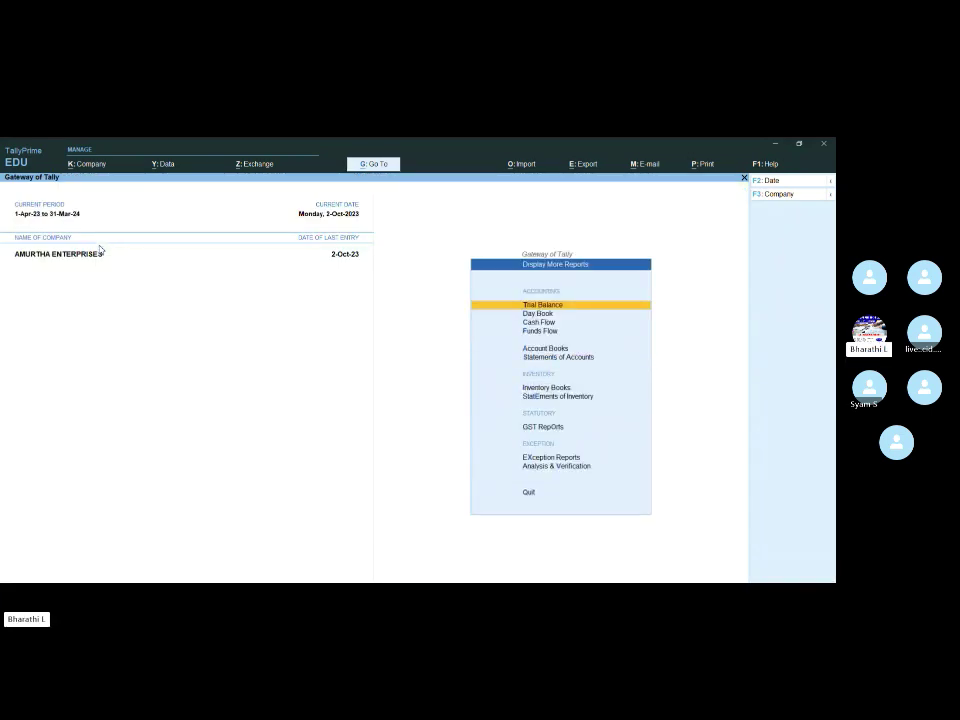
key(Down)
key(Down)
key(Down)
key(Down)
key(Down)
key(Down)
key(Down)
key(Down)
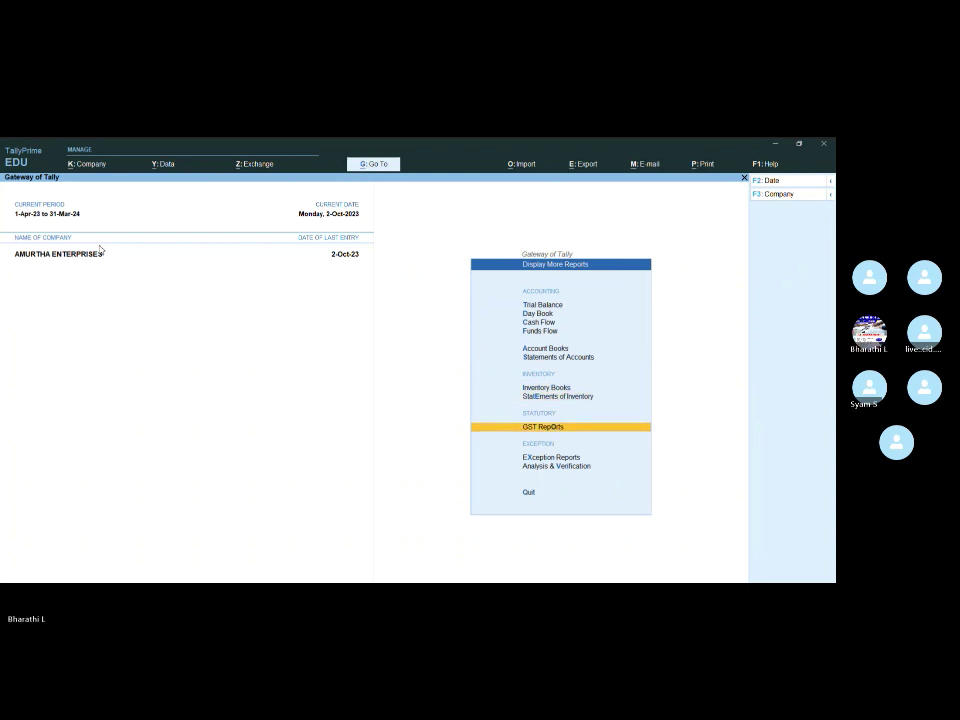
key(Return)
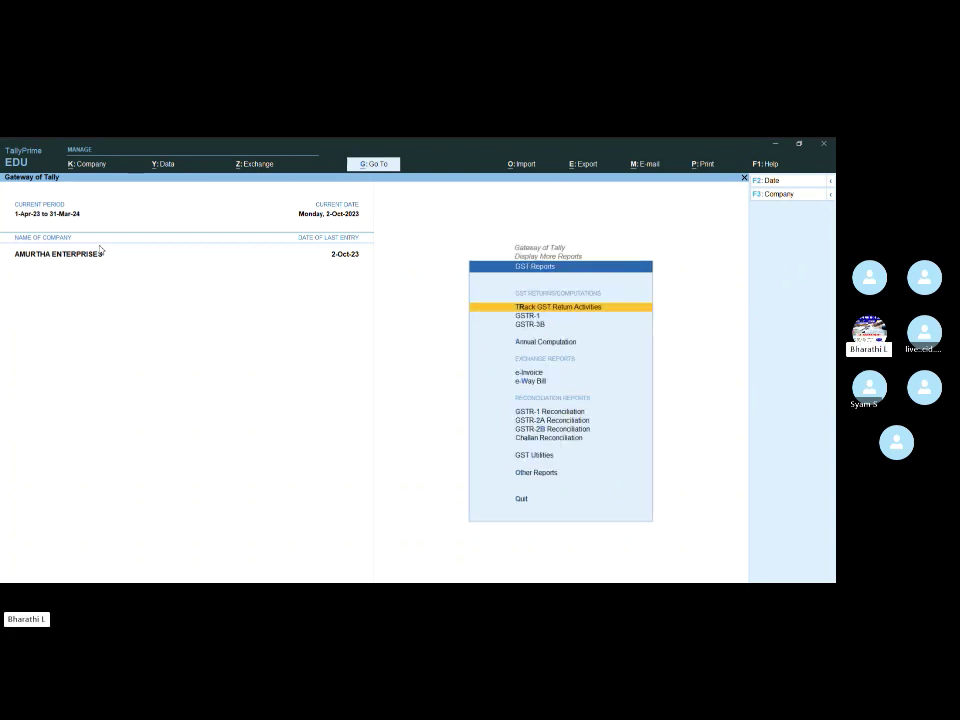
key(Down)
key(Return)
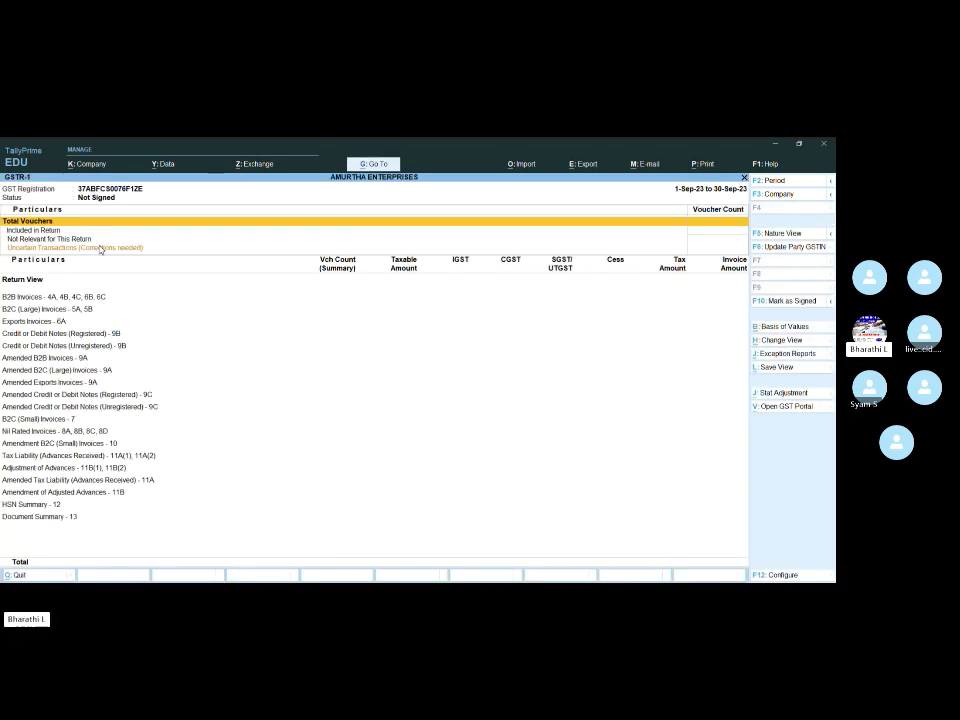
Set the GSTR-1 period to 1-10-2023 to 31-10-2023 and open B2C (Small) Invoices - 7
key(F2)
text(1-10)
key(Return)
text(31-10)
key(Return)
key(Down)
key(Down)
key(Down)
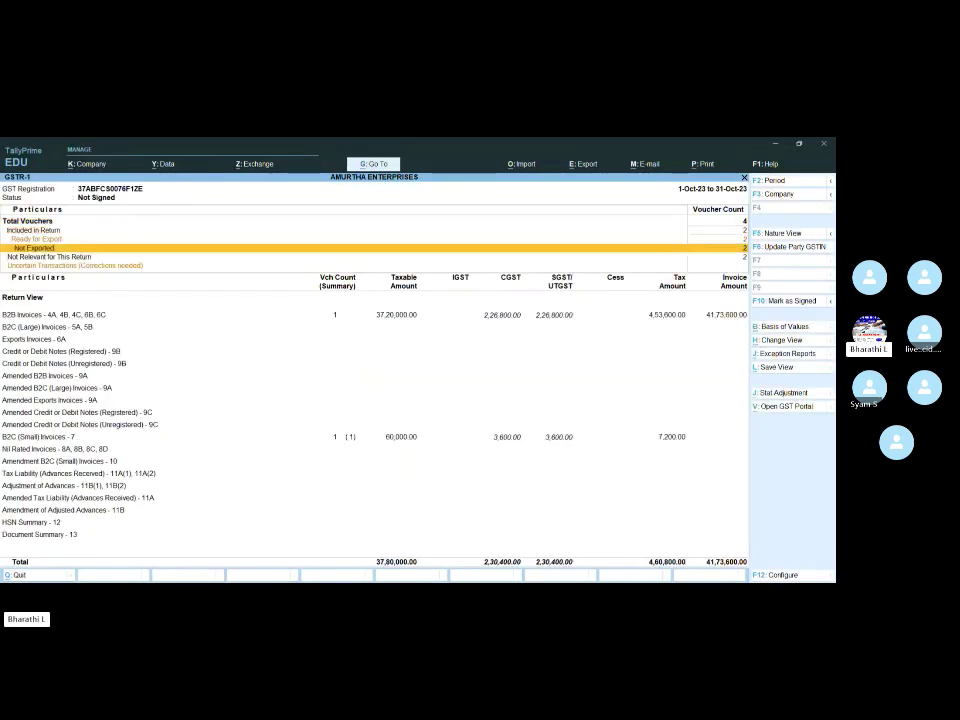
key(Down)
key(Down)
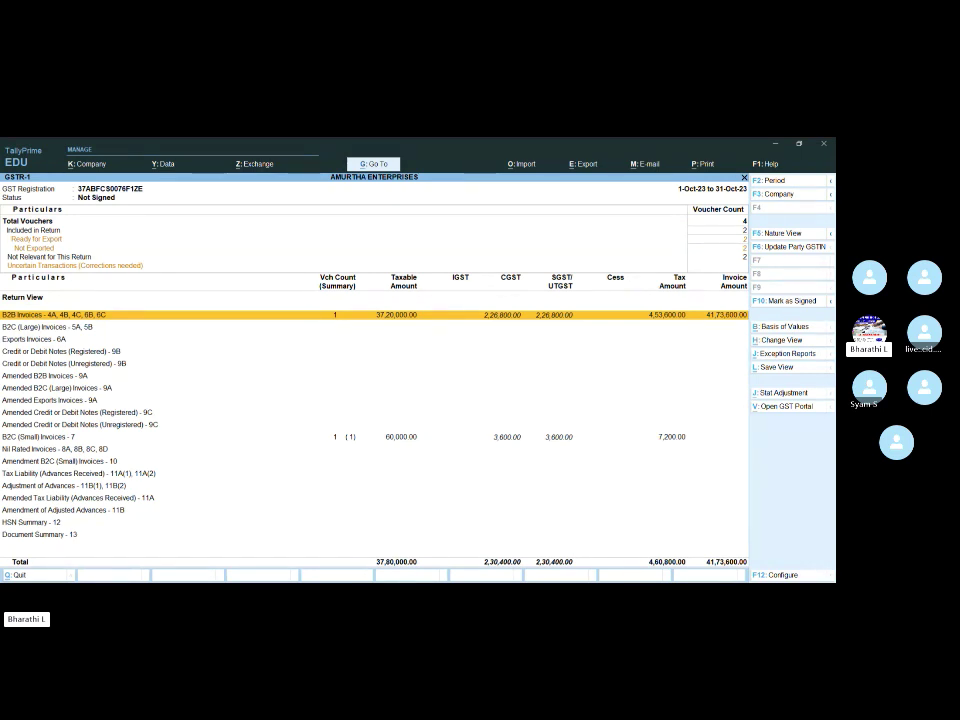
key(Down)
key(Down)
key(Down)
key(Down)
key(Down)
key(Down)
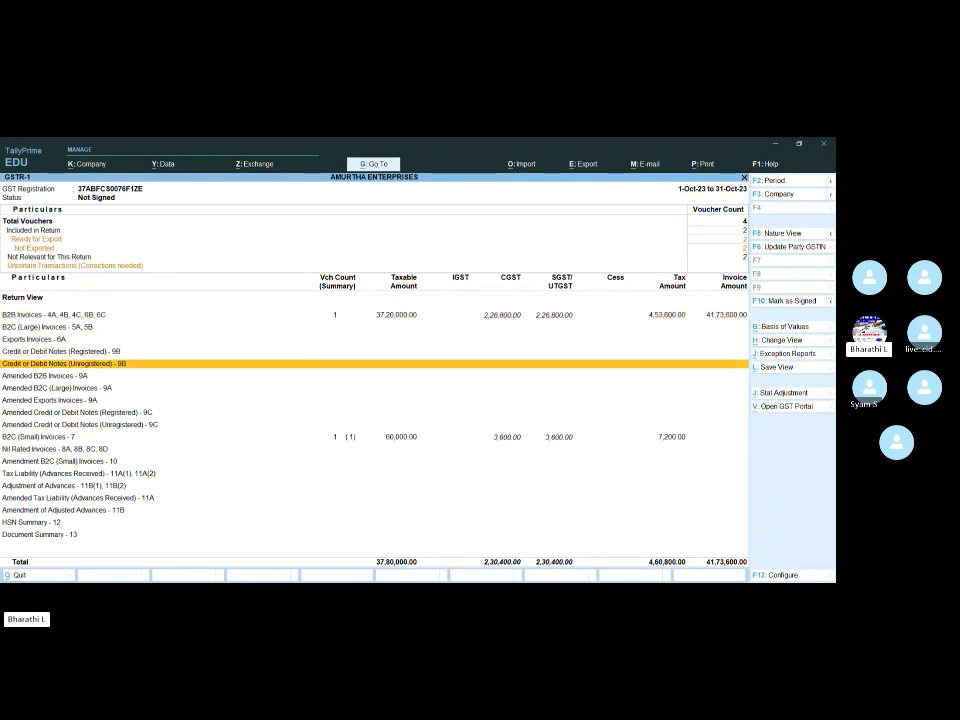
key(Down)
key(Down)
key(Down)
key(Down)
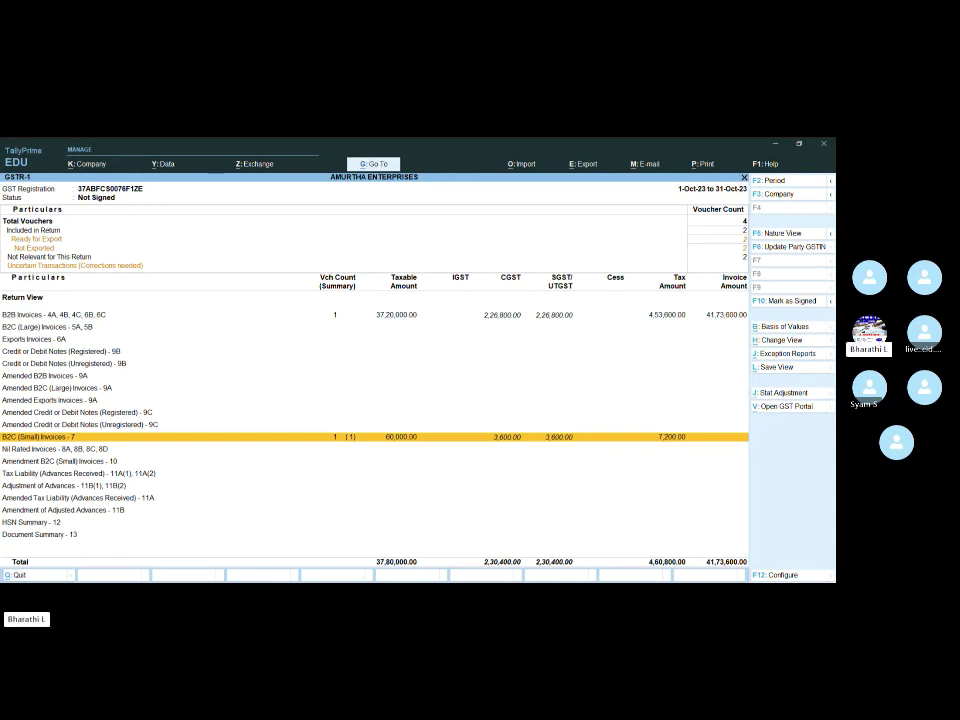
key(Return)
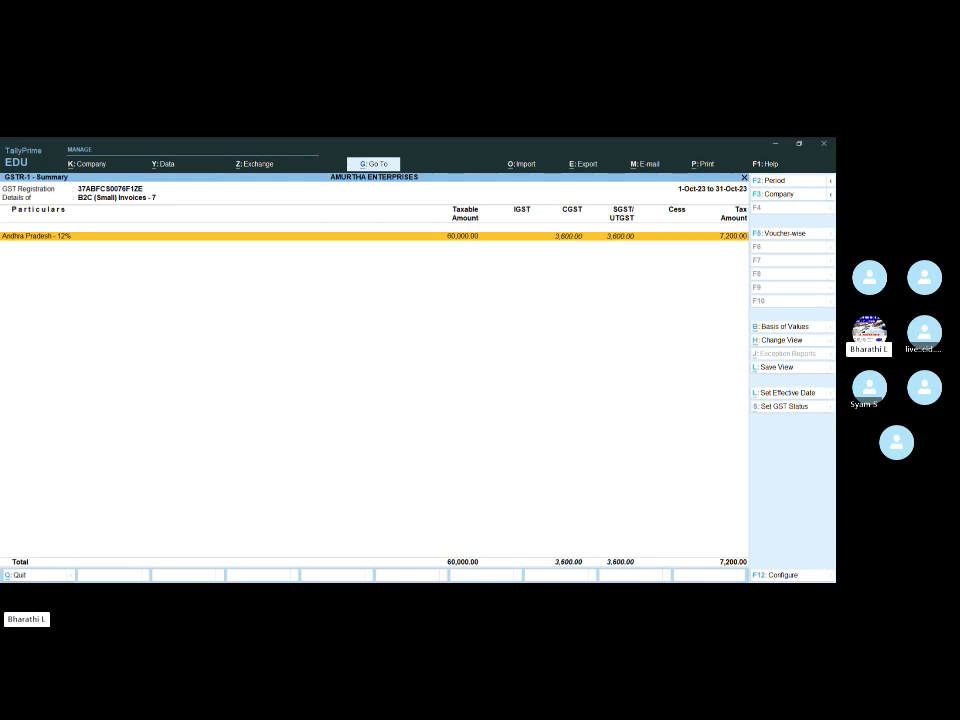
Trace Andhra Pradesh - 12% to its 2-Oct-23 sales voucher of 67,200, then go back
key(Return)
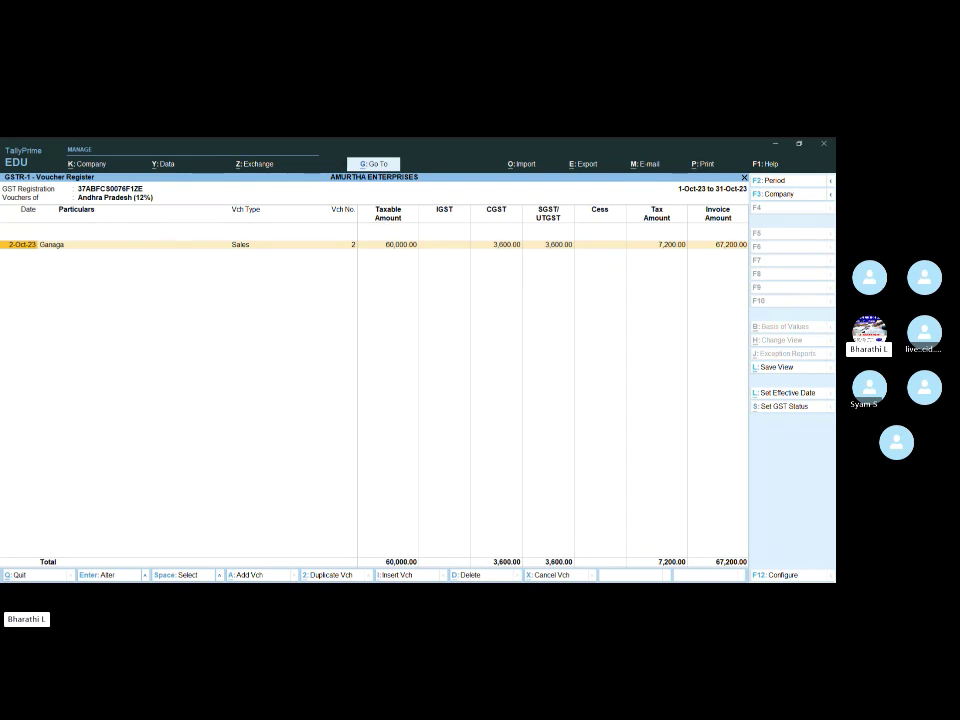
key(Escape)
key(Escape)
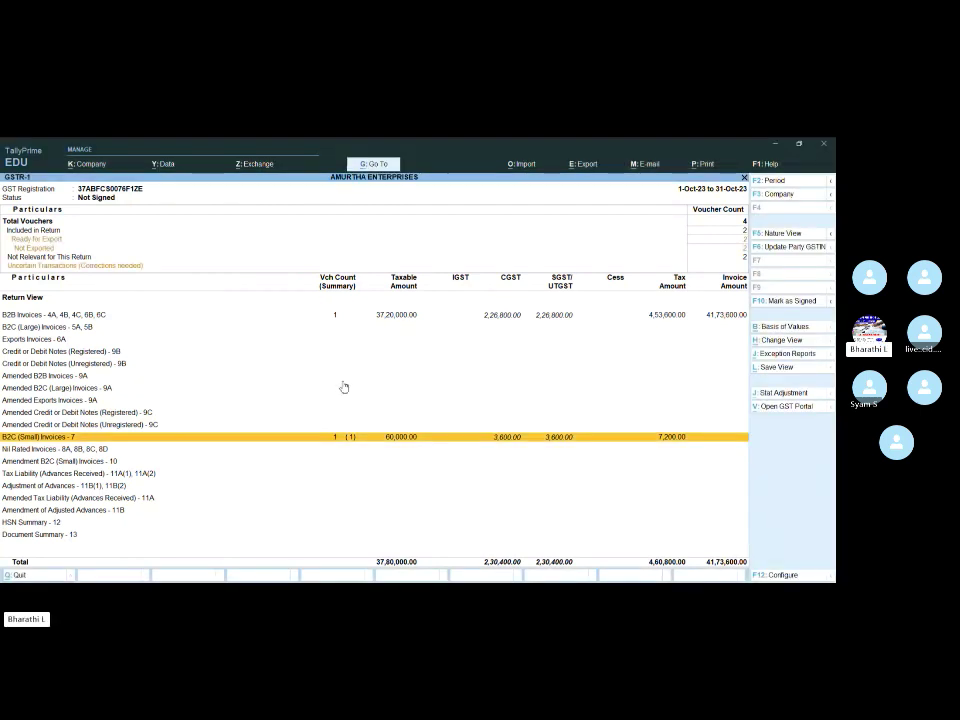
Exit GSTR-1 to Gateway, open the Balance Sheet and drill into Current Liabilities
key(Escape)
key(Escape)
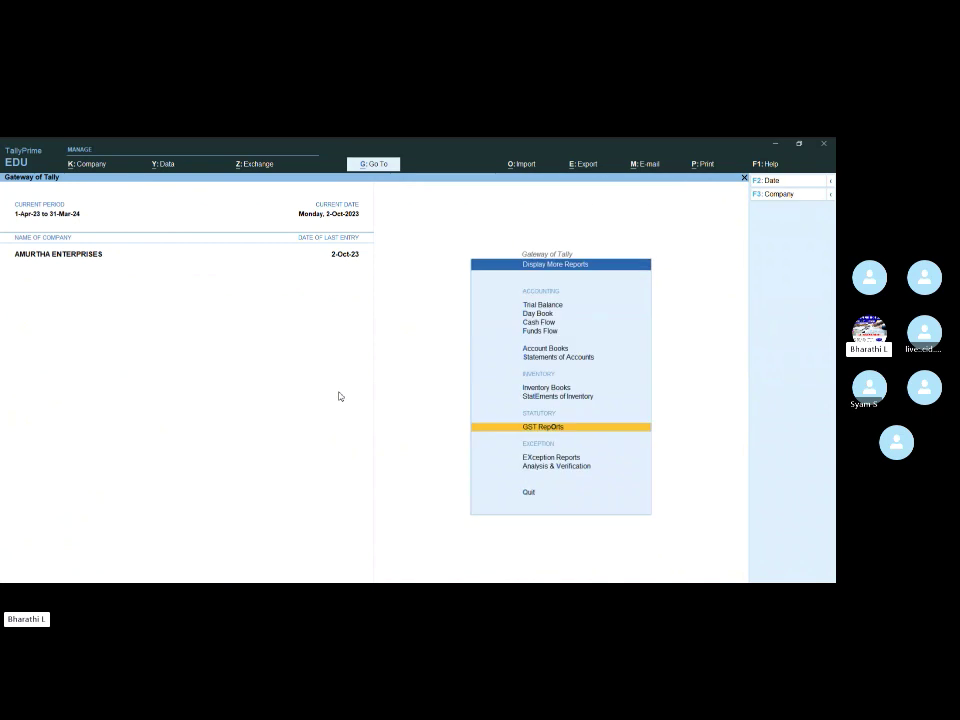
key(Escape)
key(Escape)
key(Escape)
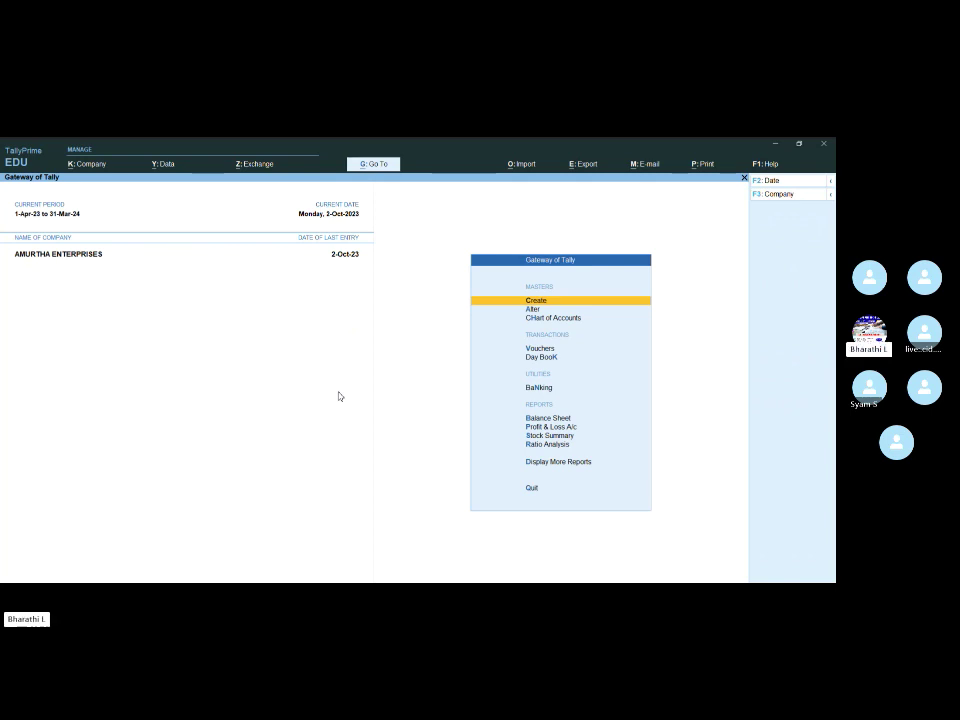
key(Down)
key(Down)
key(Down)
key(Down)
key(Down)
key(Down)
key(Down)
key(Up)
key(Return)
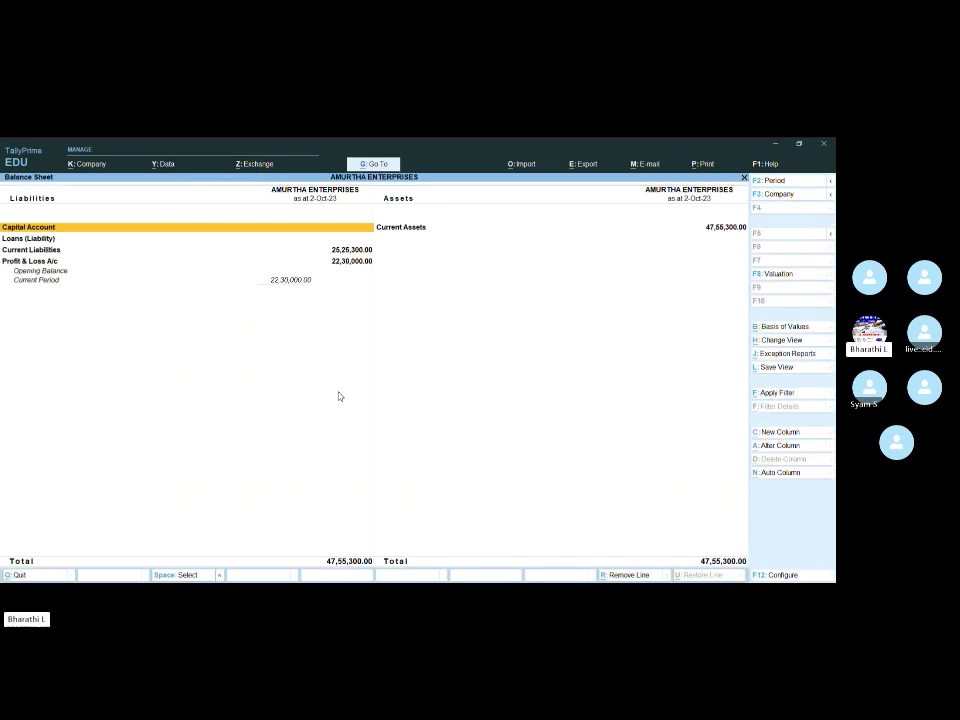
key(Down)
key(Down)
key(Return)
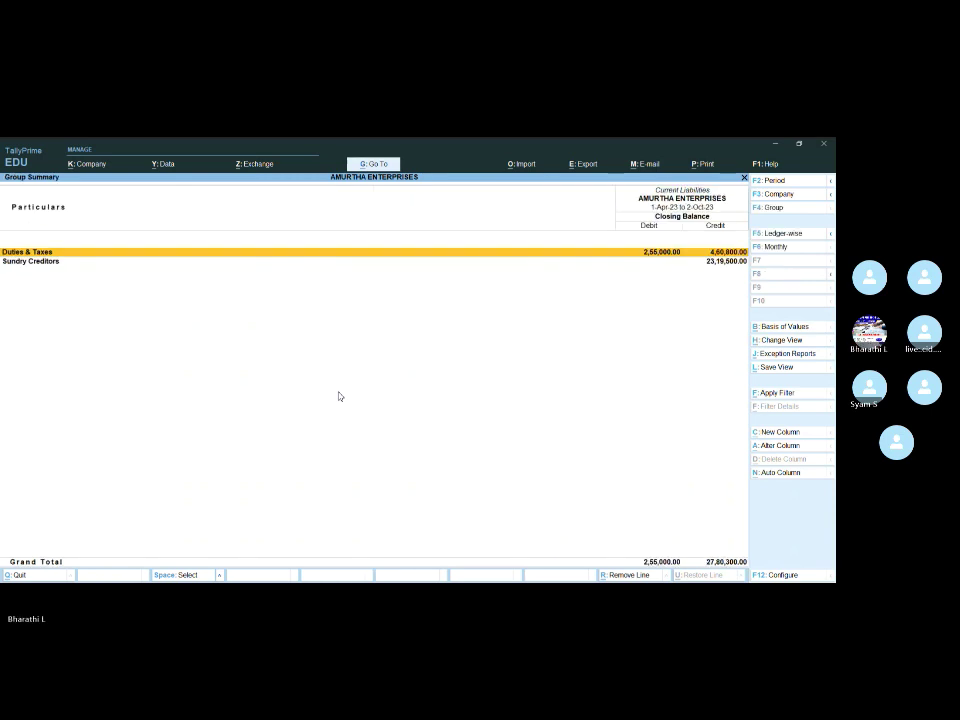
Review the Input and Output CGST and SGST ledgers under Duties & Taxes, then return to Gateway of Tally
key(Return)
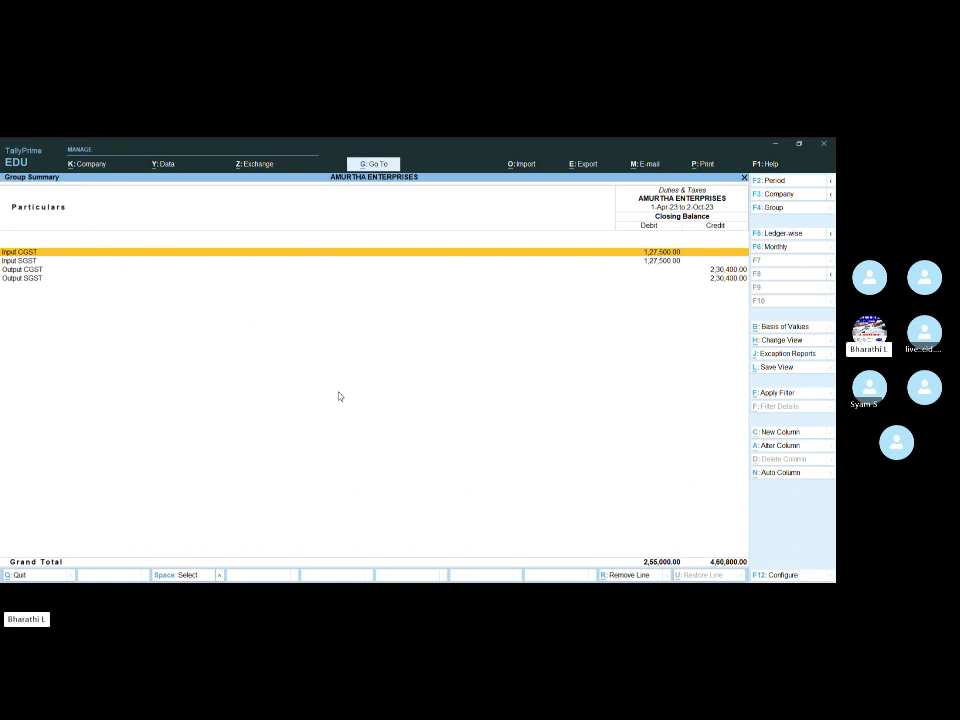
key(Down)
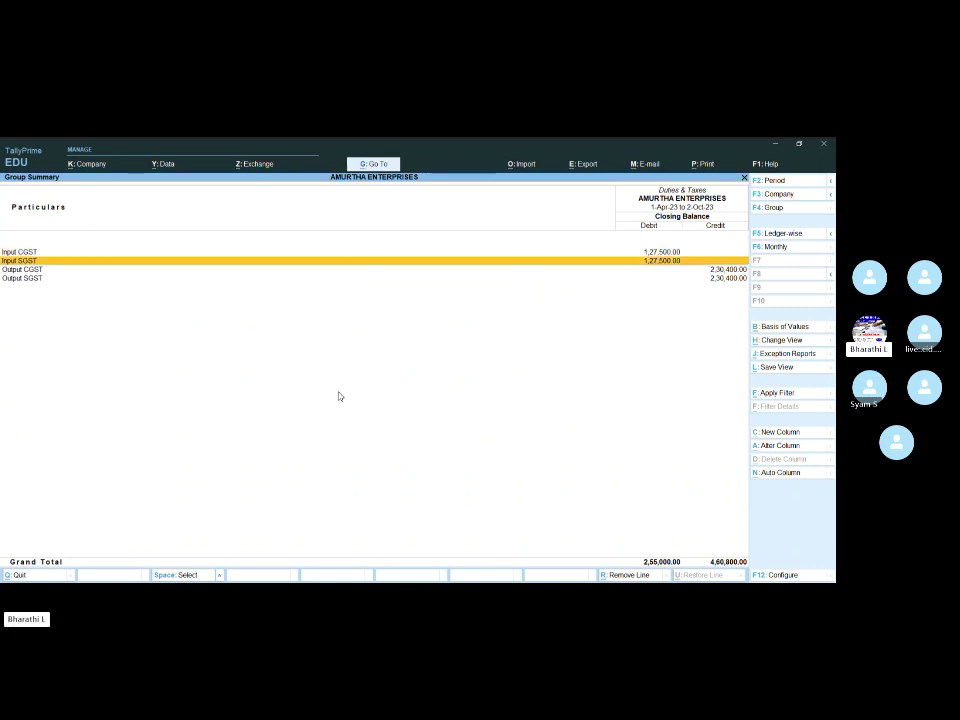
key(Down)
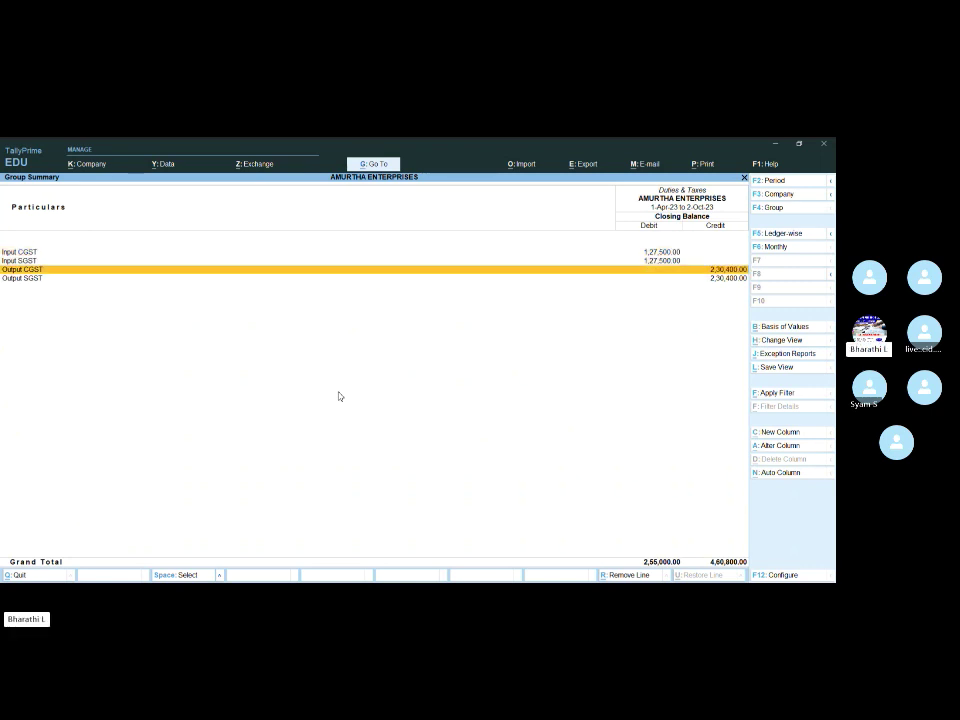
key(Down)
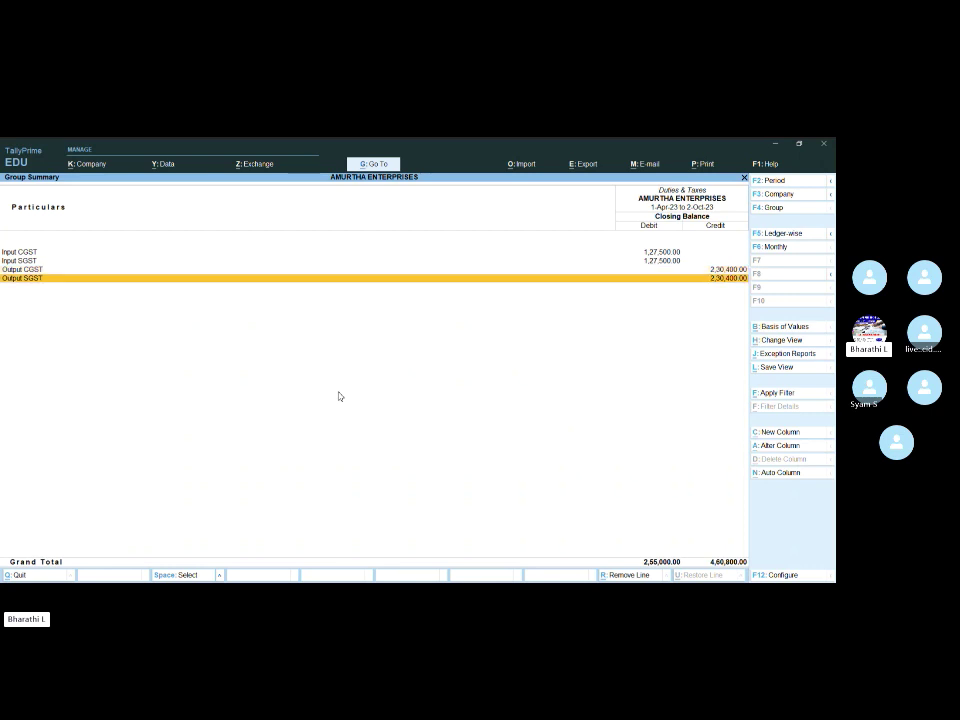
key(Up)
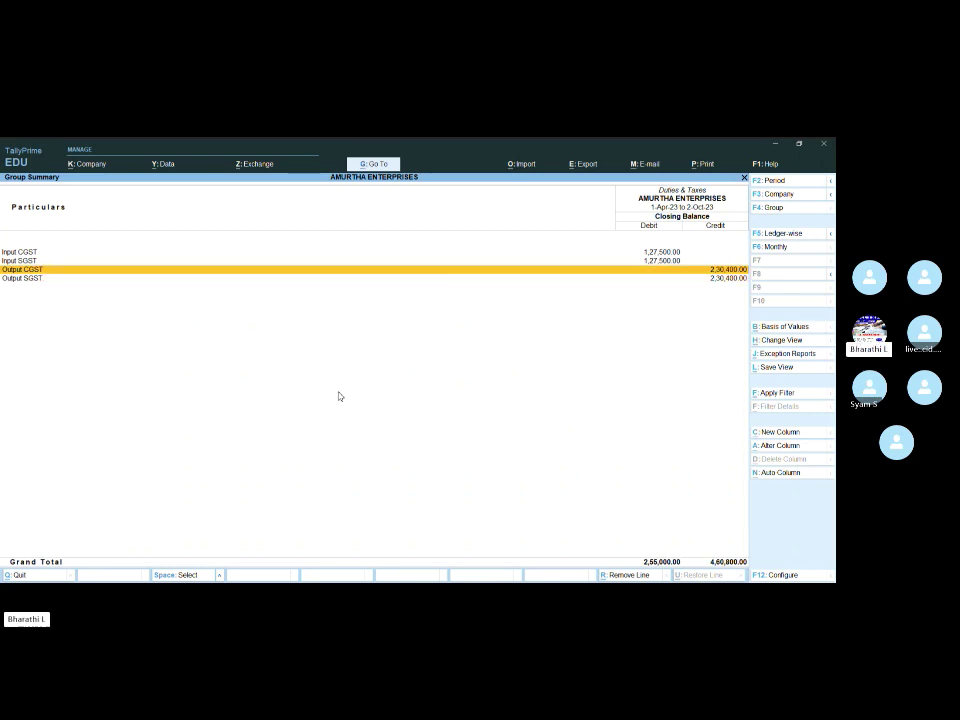
key(Up)
key(Up)
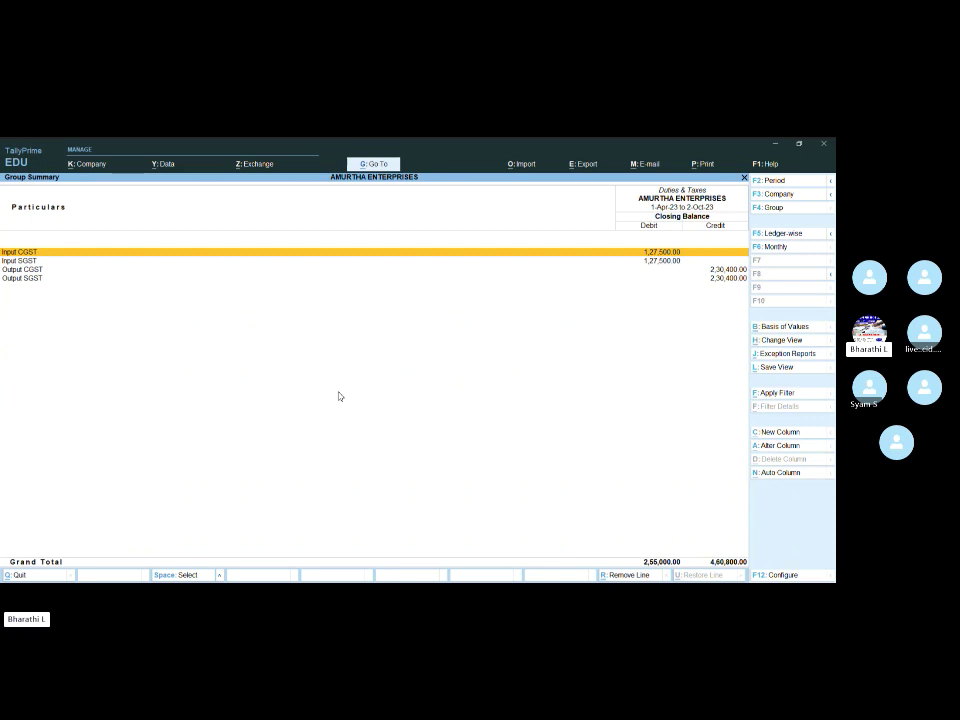
key(Down)
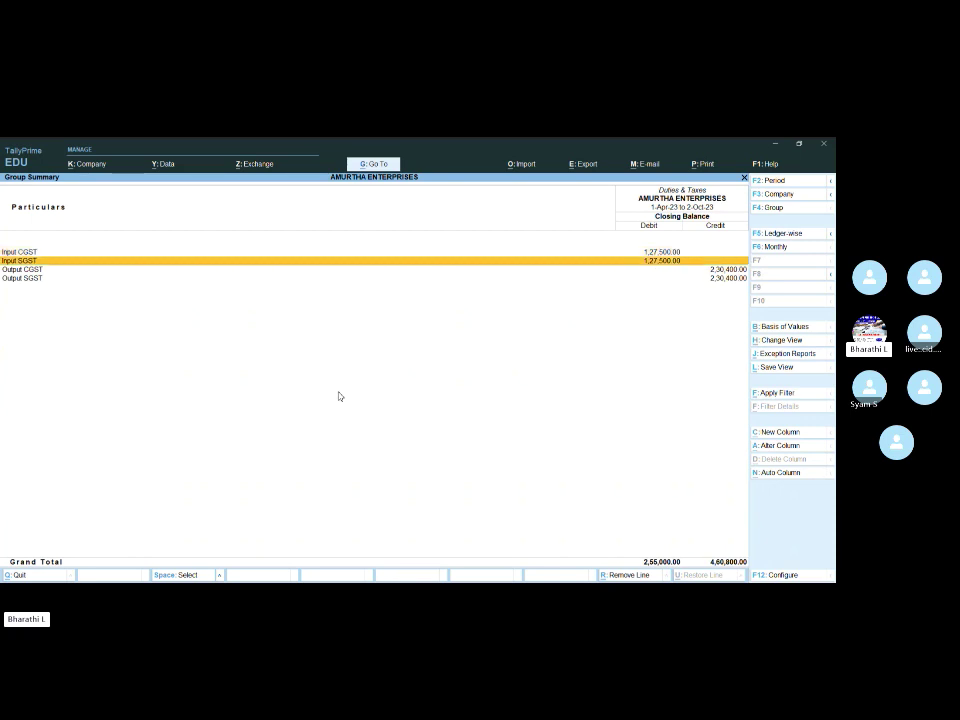
key(Down)
key(Down)
key(Up)
key(Up)
key(Up)
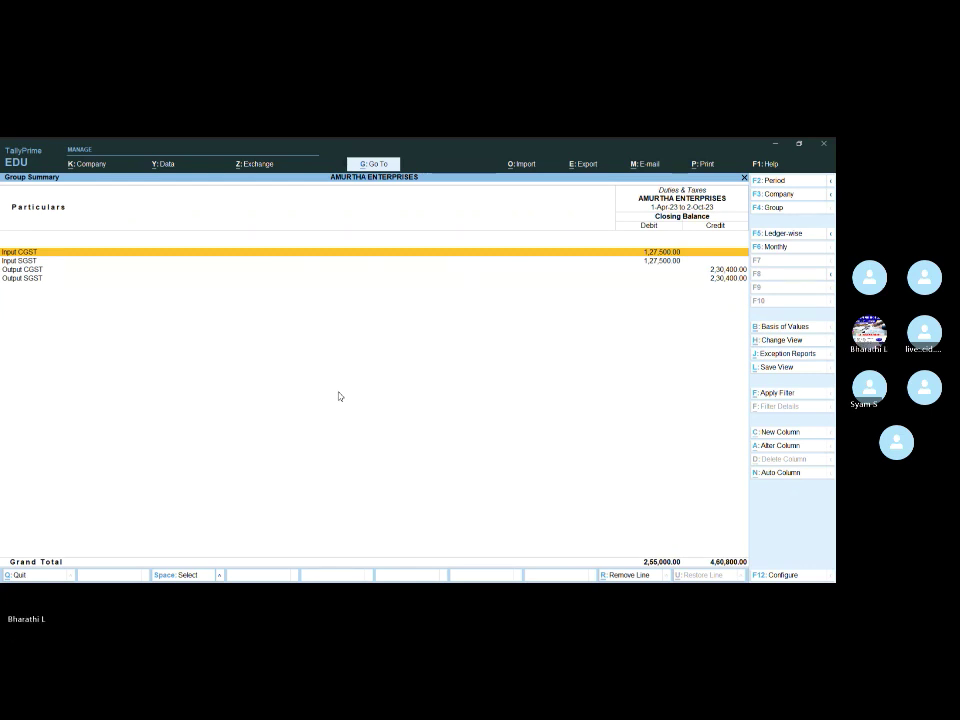
key(Escape)
key(Escape)
key(Escape)
key(Escape)
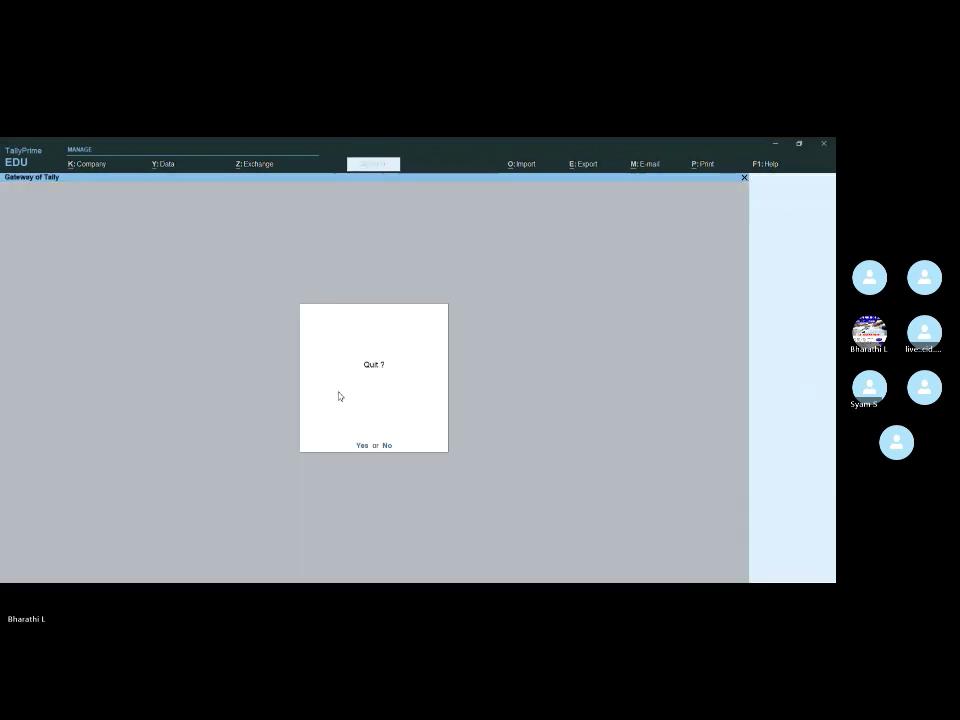
key(Escape)
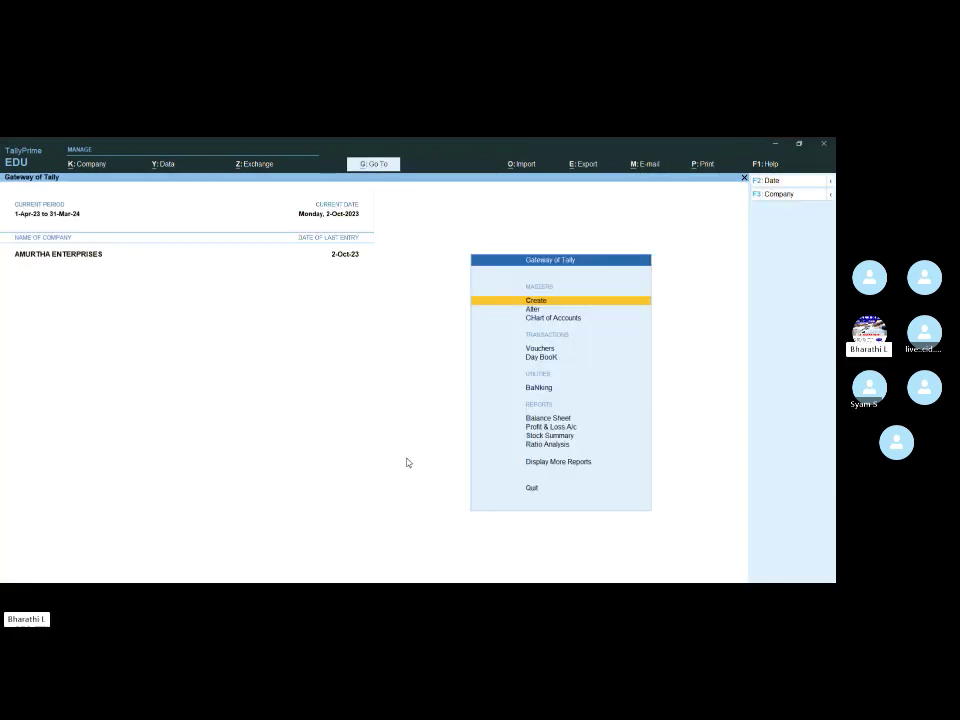